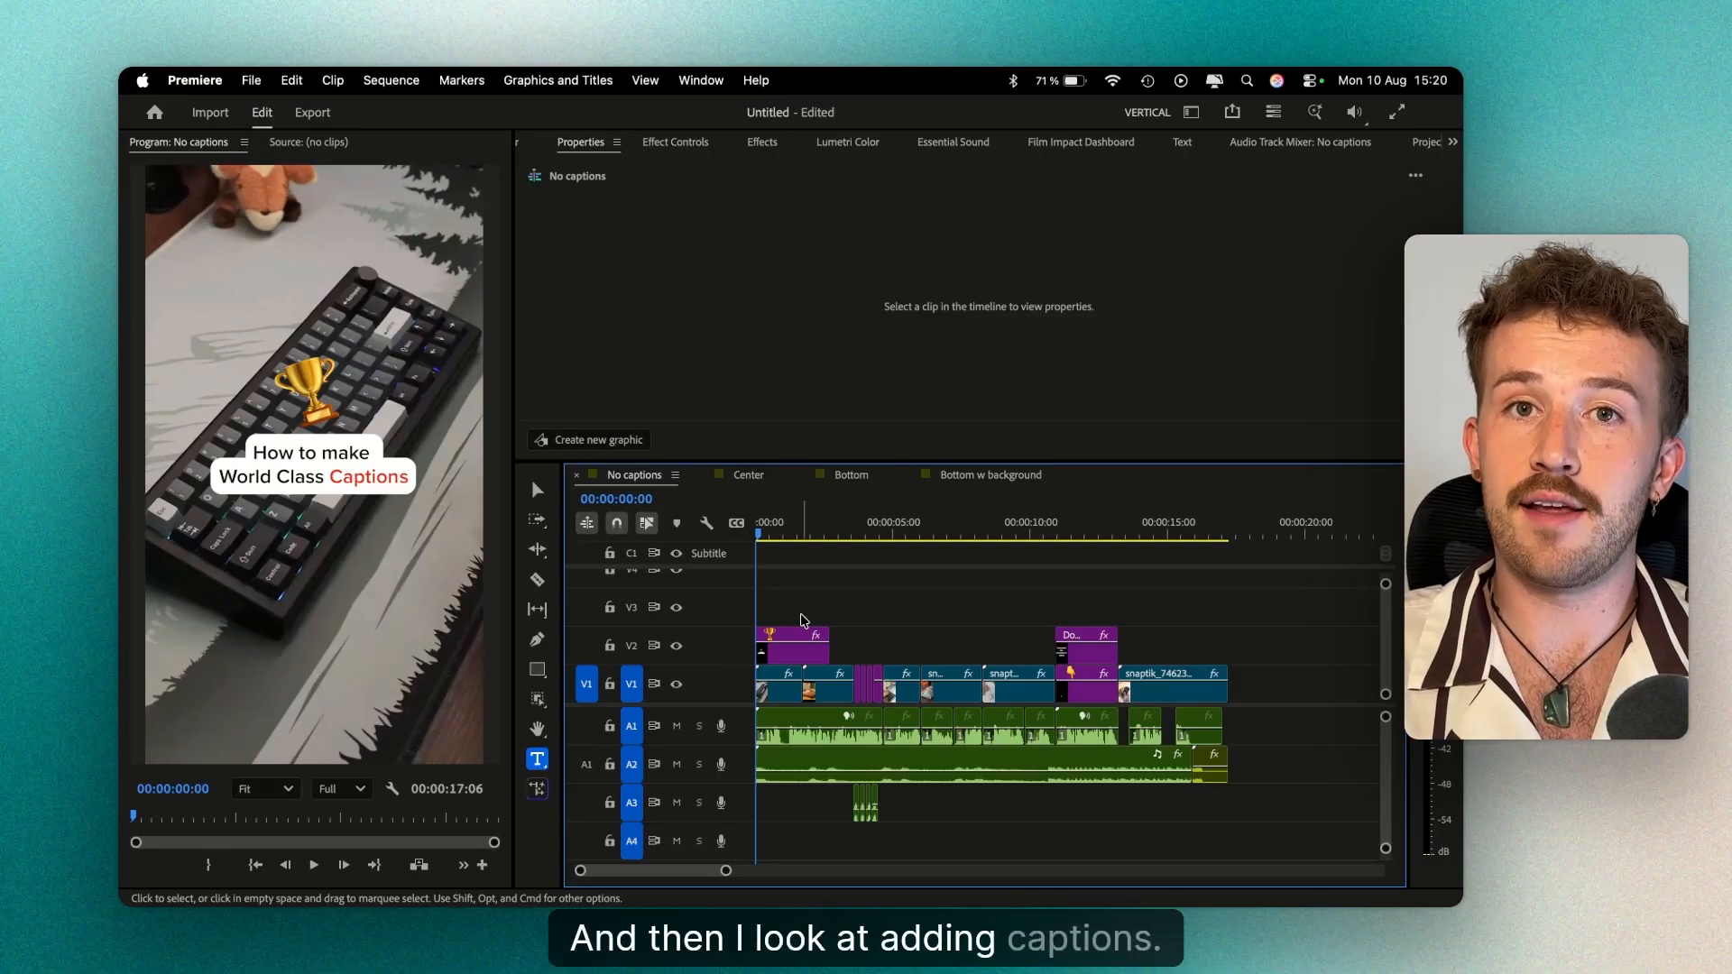
Open the Text panel and bring up the transcript of the No captions sequence.
{"action": "left_click", "coordinate": [981, 351]}
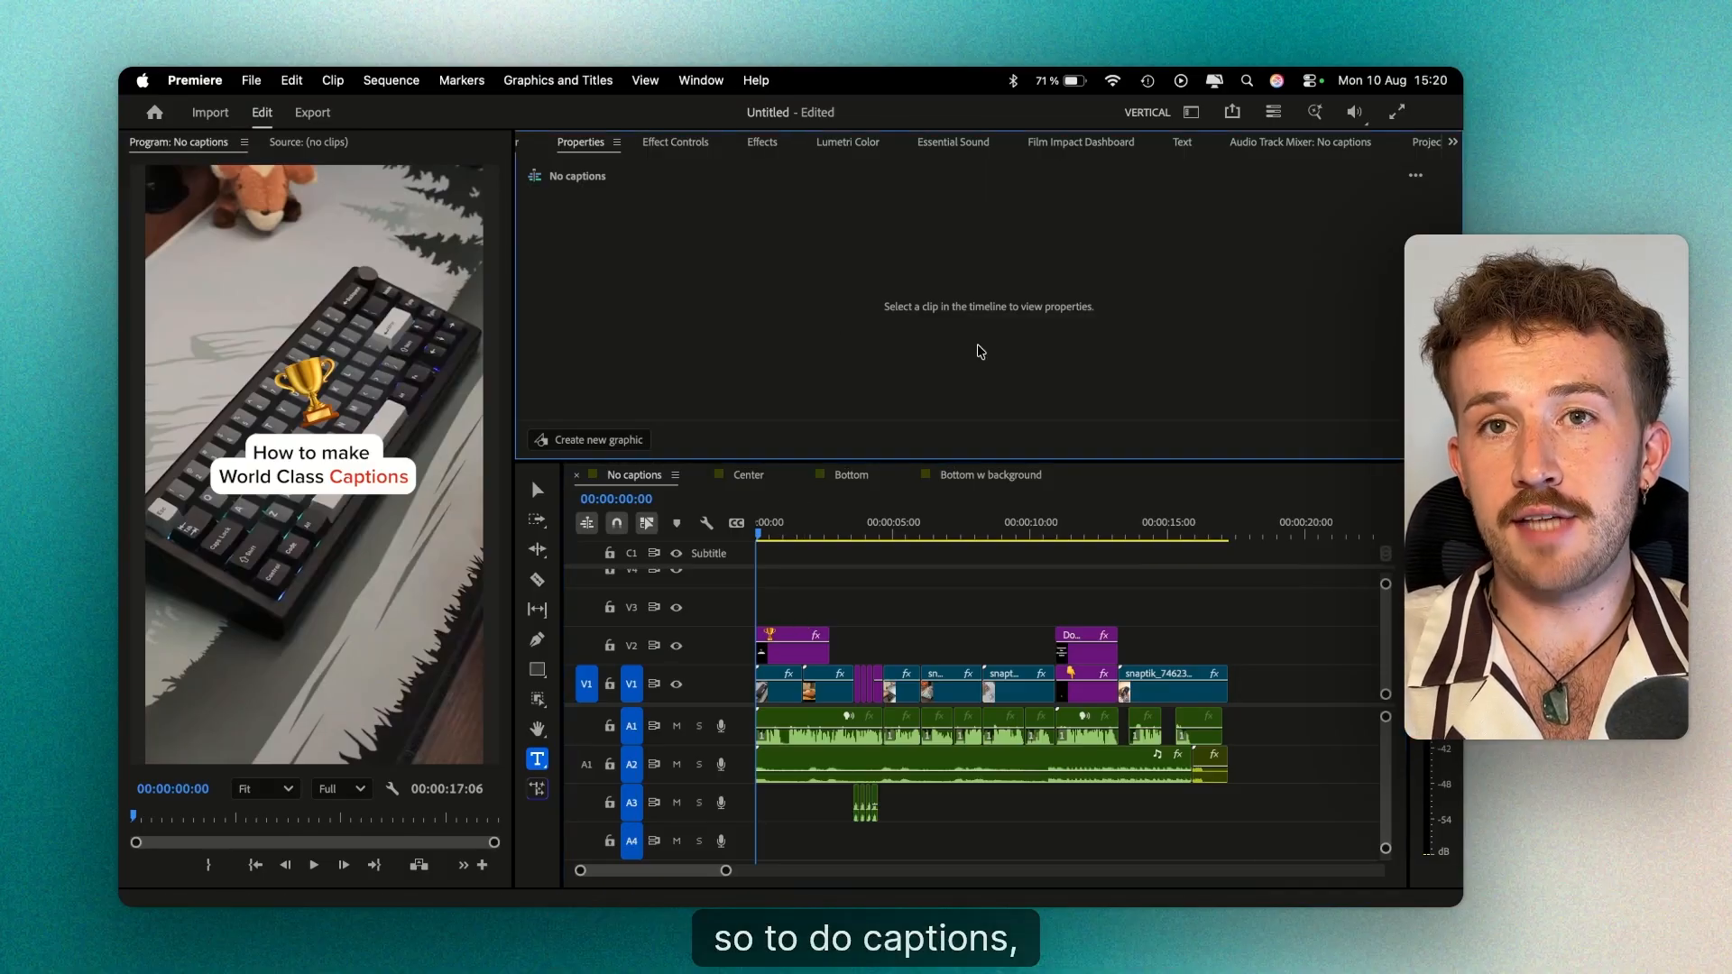
{"action": "left_click", "coordinate": [1182, 142]}
{"action": "left_click", "coordinate": [701, 81]}
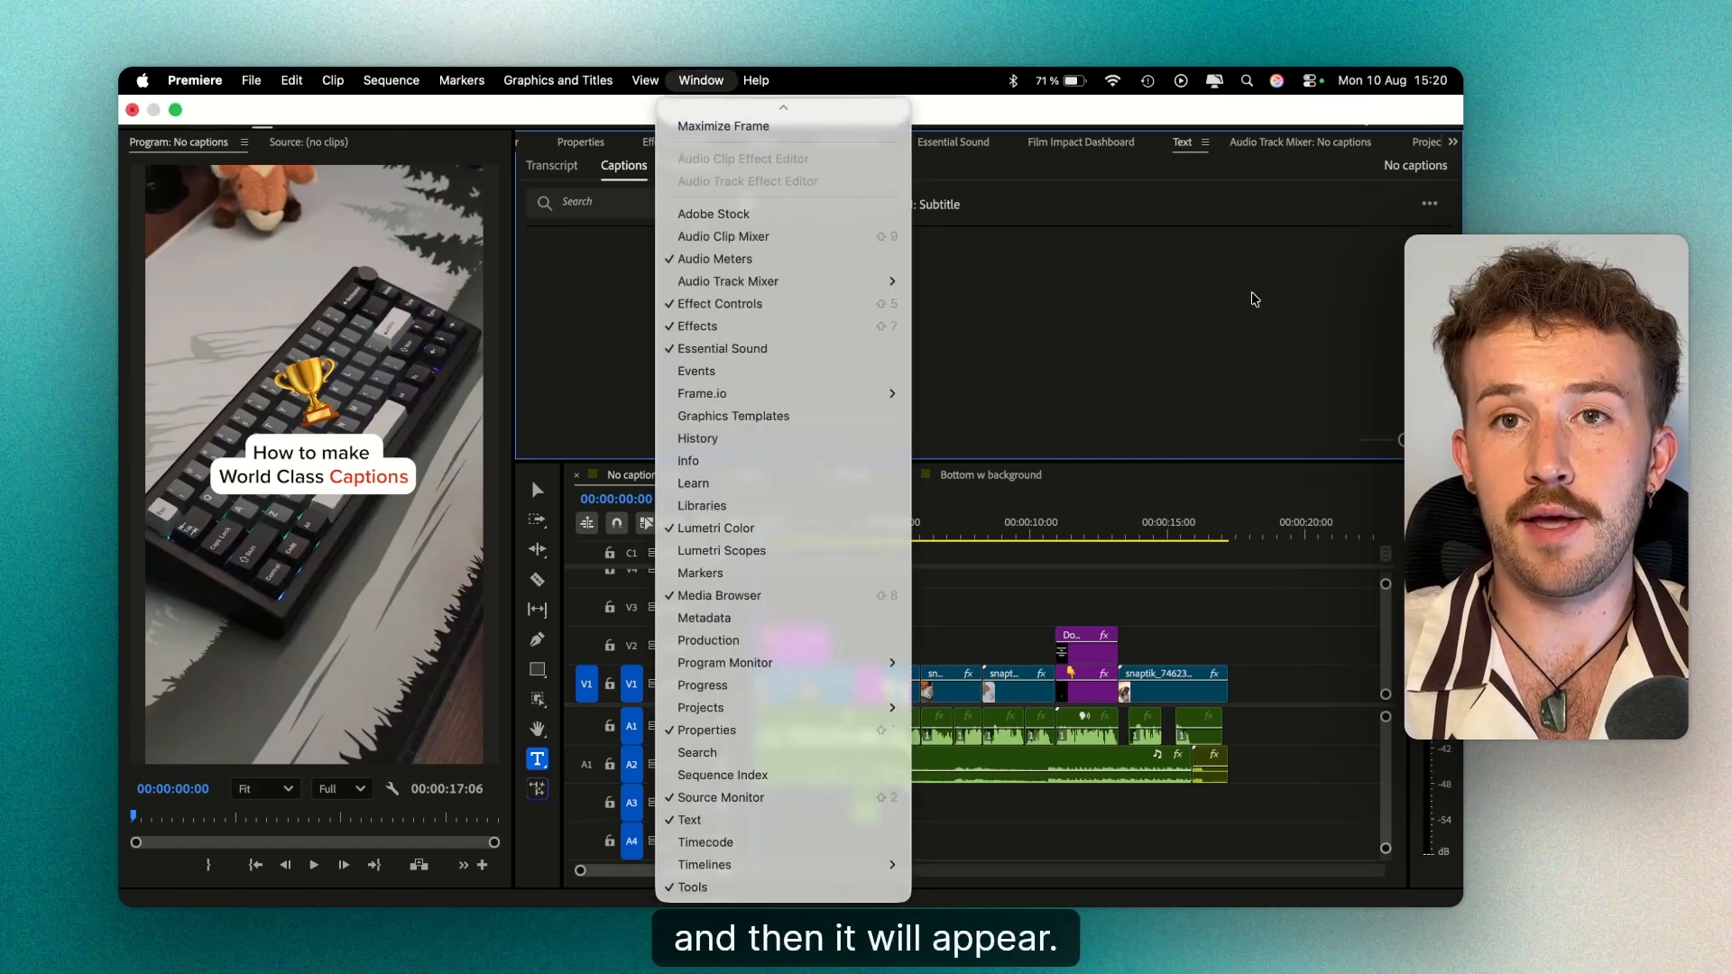
{"action": "left_click", "coordinate": [689, 820]}
{"action": "left_click", "coordinate": [551, 165]}
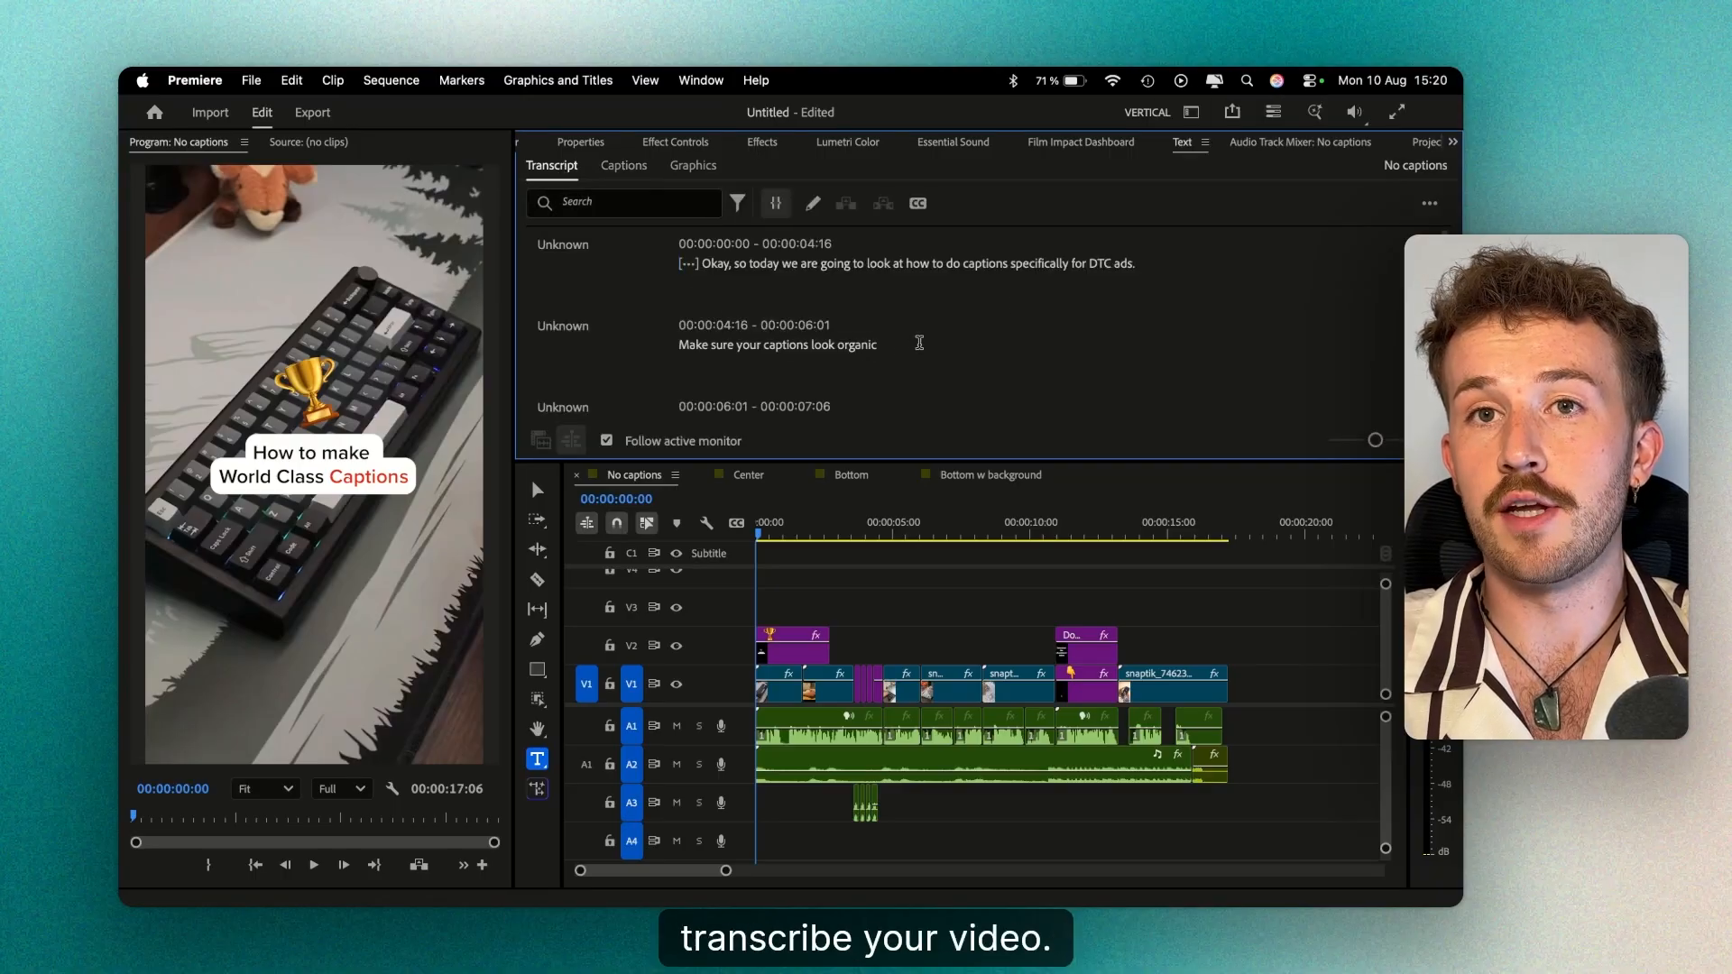
Create captions from the transcript with a single-line layout, maximum 18 characters, minimum duration 1.2 seconds and punctuation removed.
{"action": "left_click", "coordinate": [624, 166]}
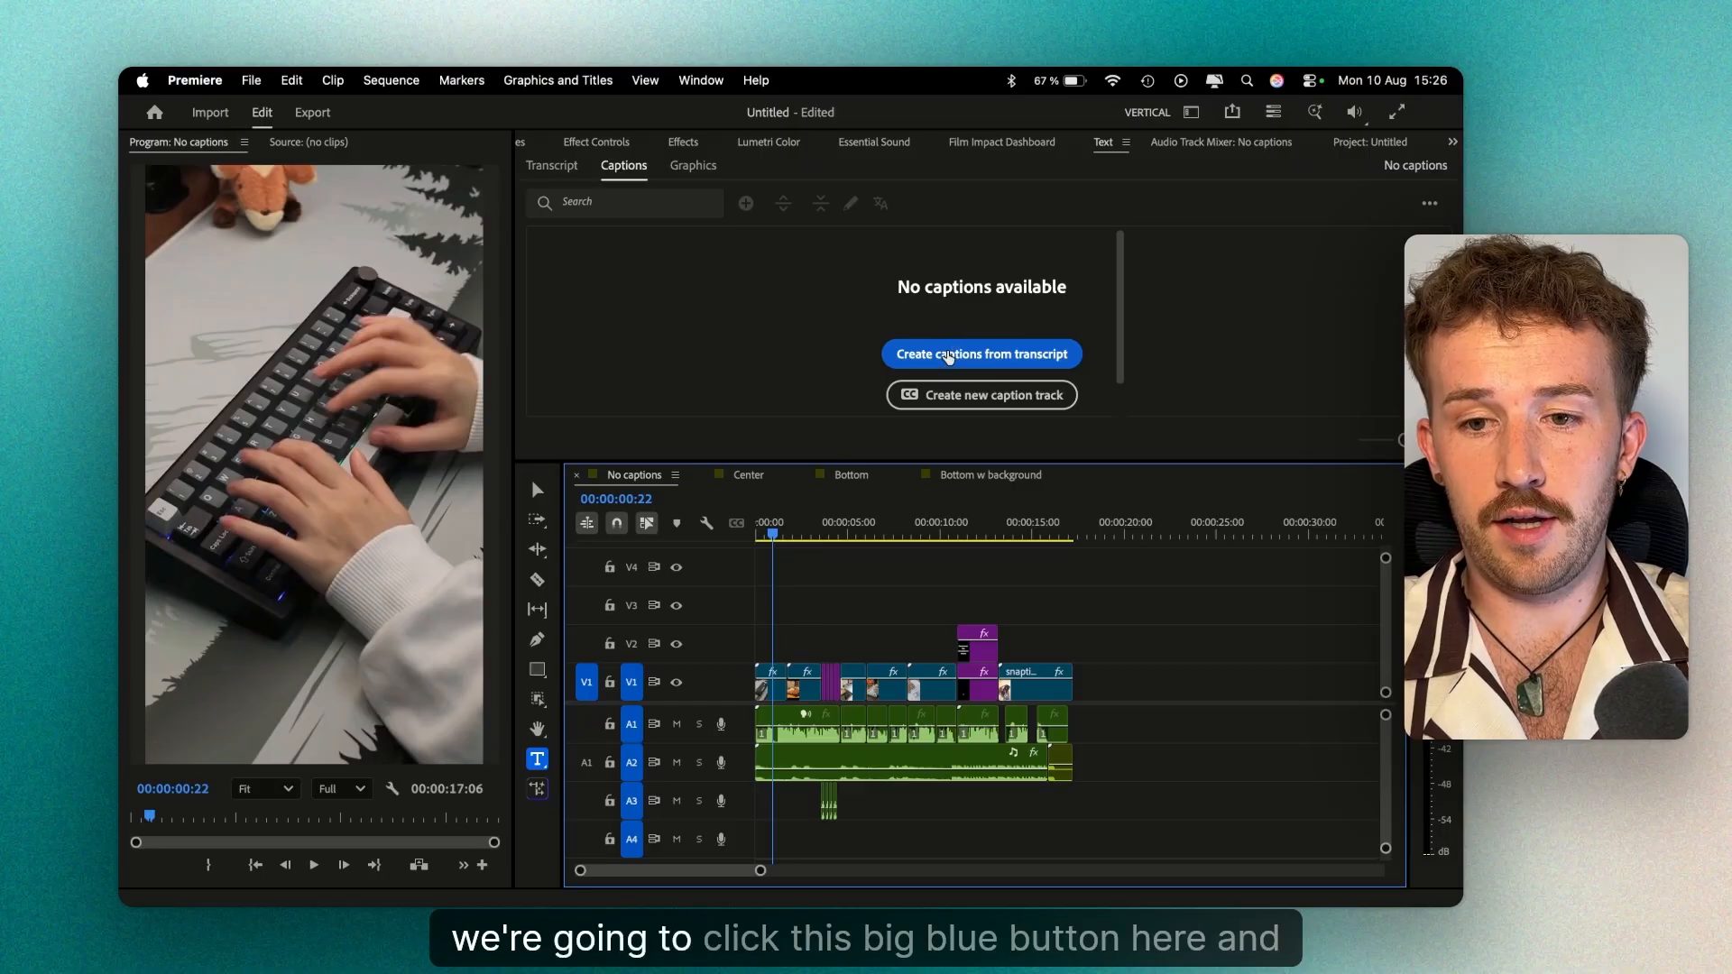
{"action": "left_click", "coordinate": [1046, 352]}
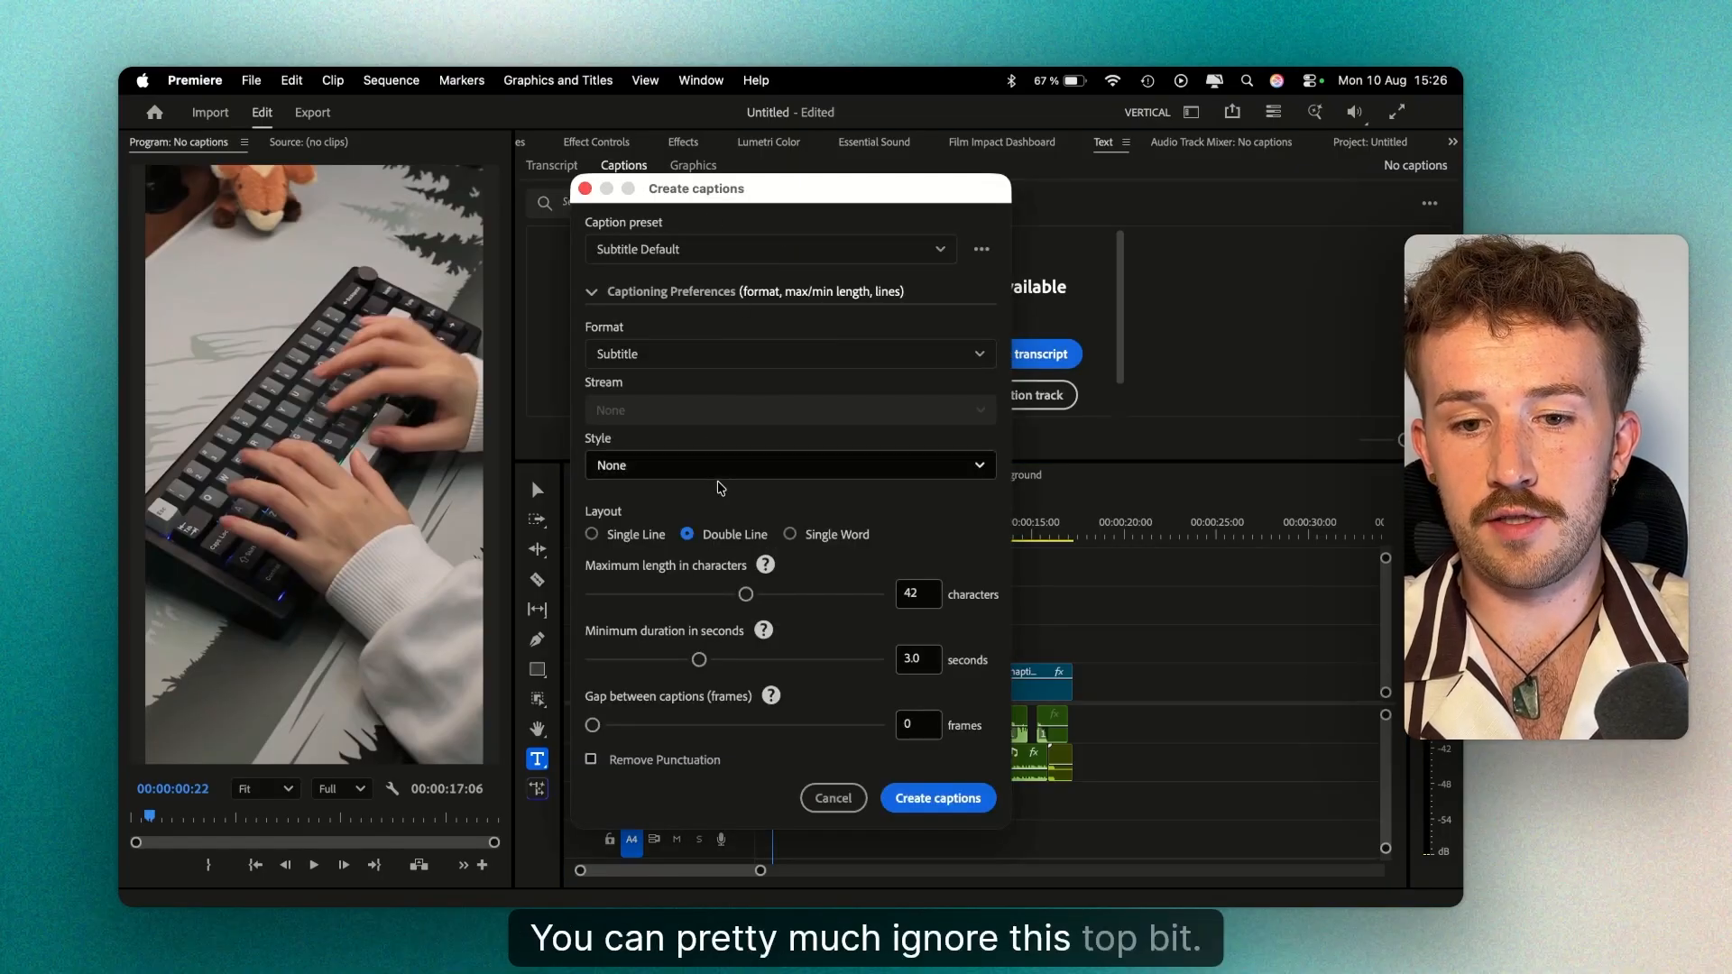
{"action": "left_click", "coordinate": [592, 534]}
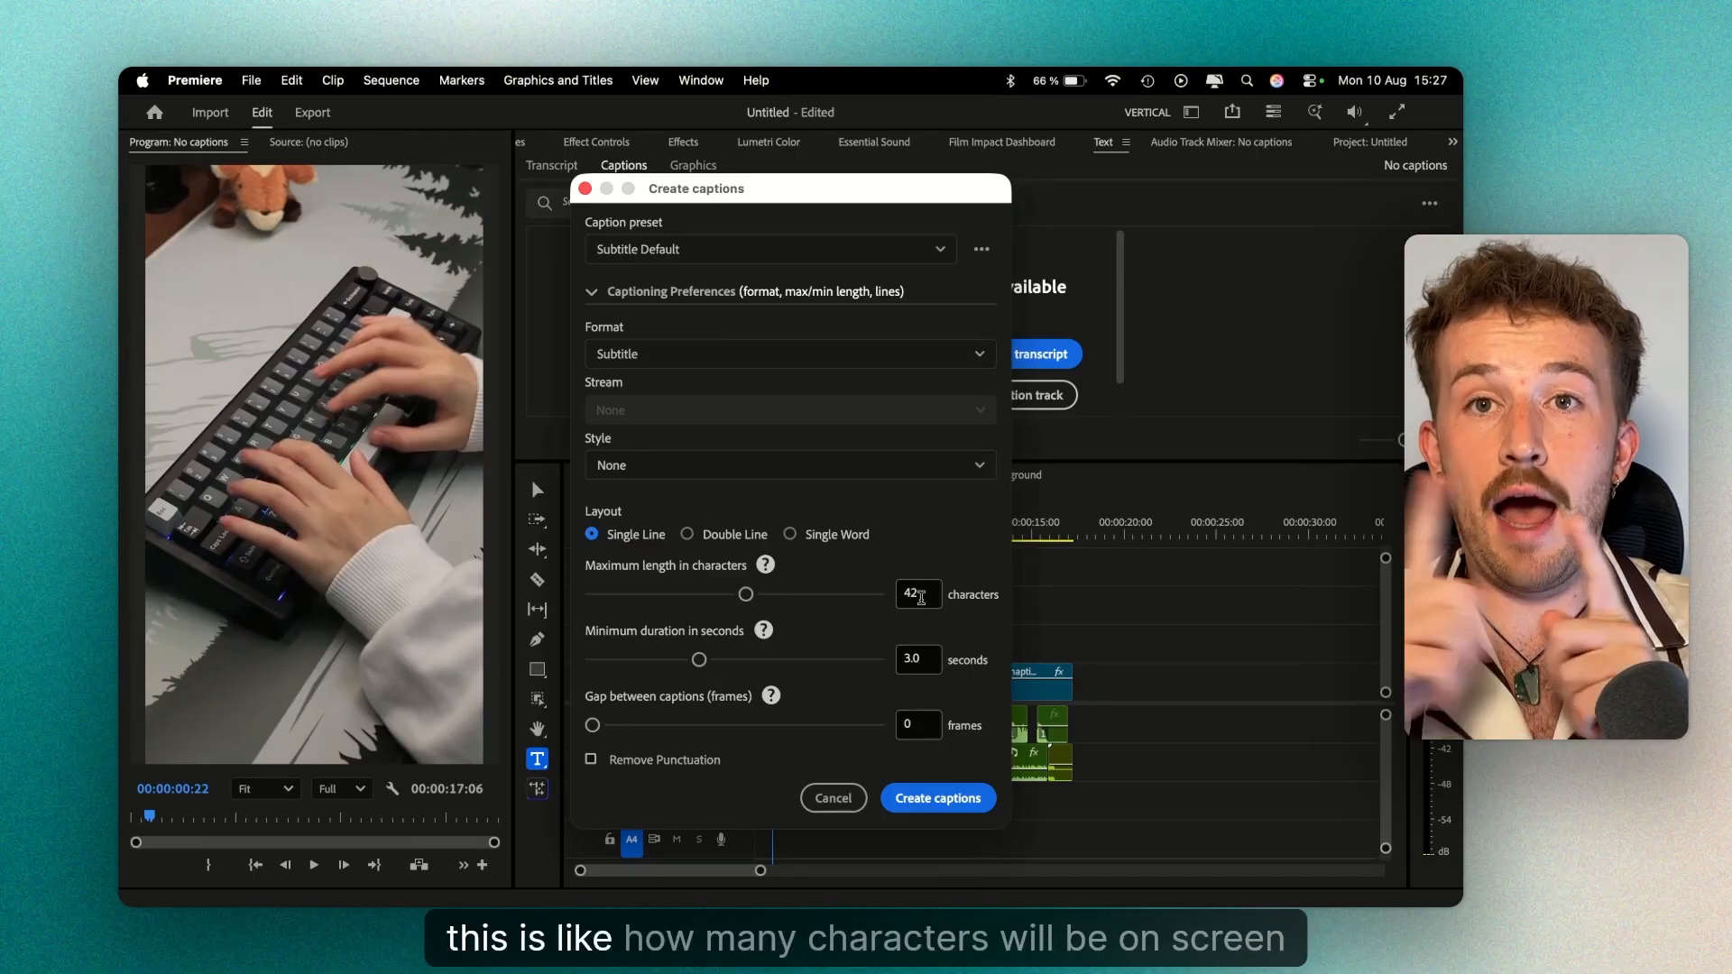
{"action": "left_click_drag", "start_coordinate": [920, 597], "coordinate": [891, 593]}
{"action": "type", "text": "18"}
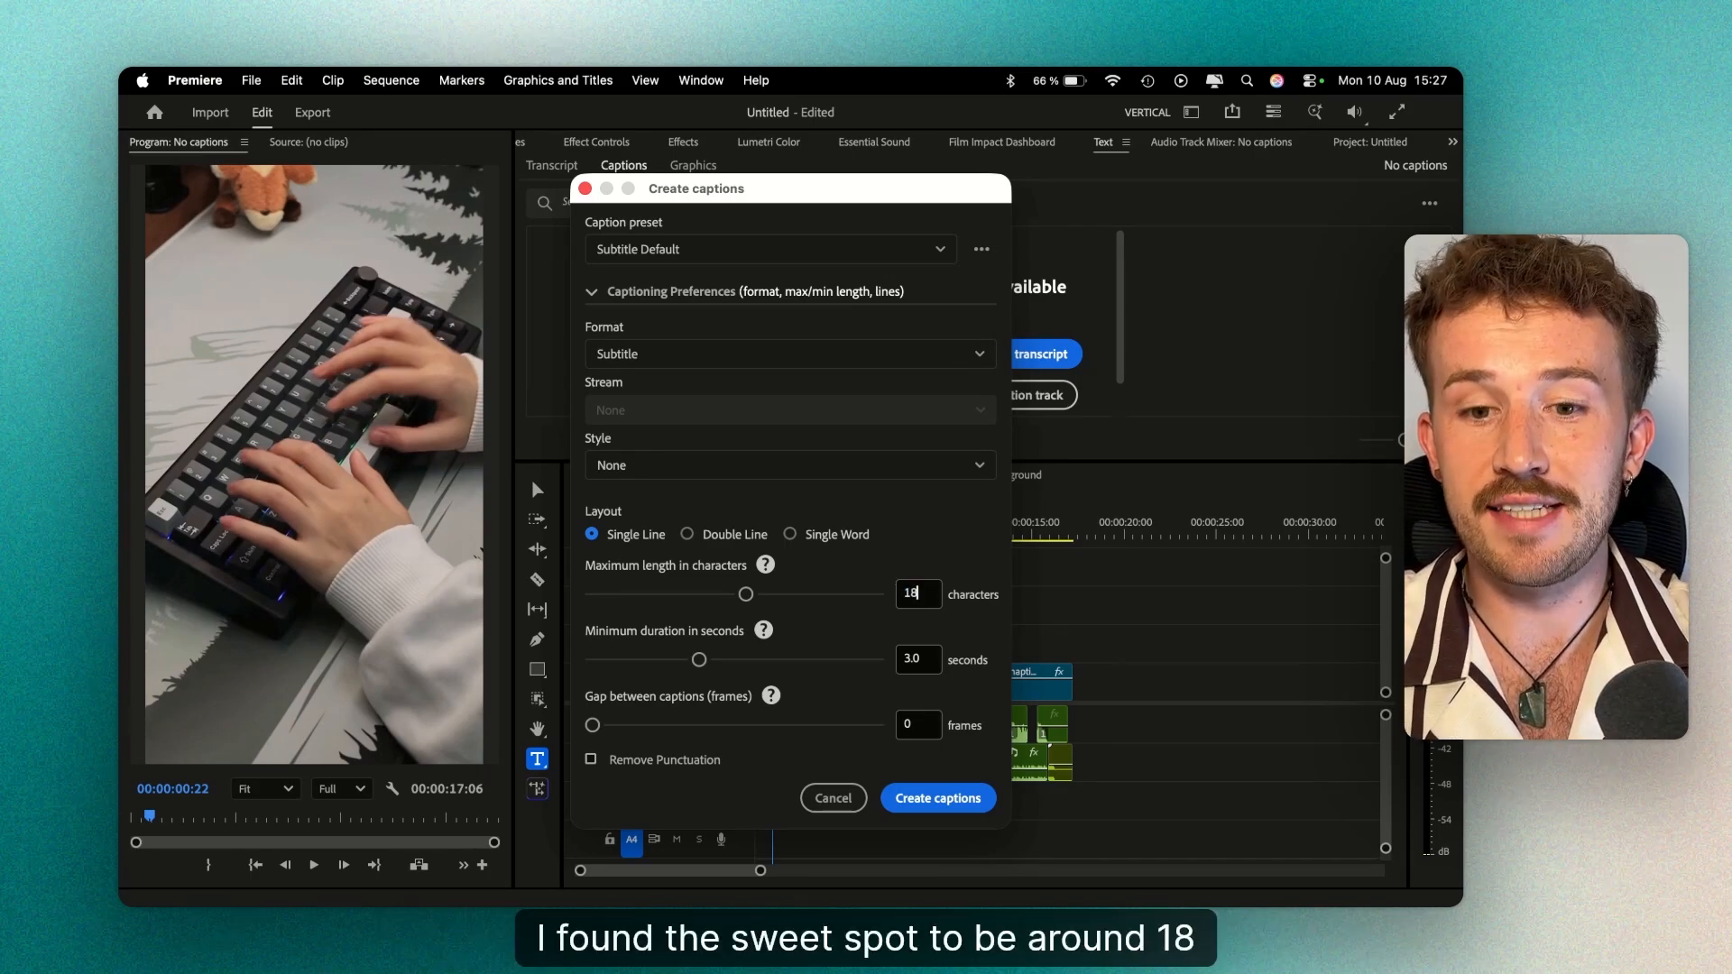
{"action": "left_click_drag", "start_coordinate": [699, 659], "coordinate": [569, 674]}
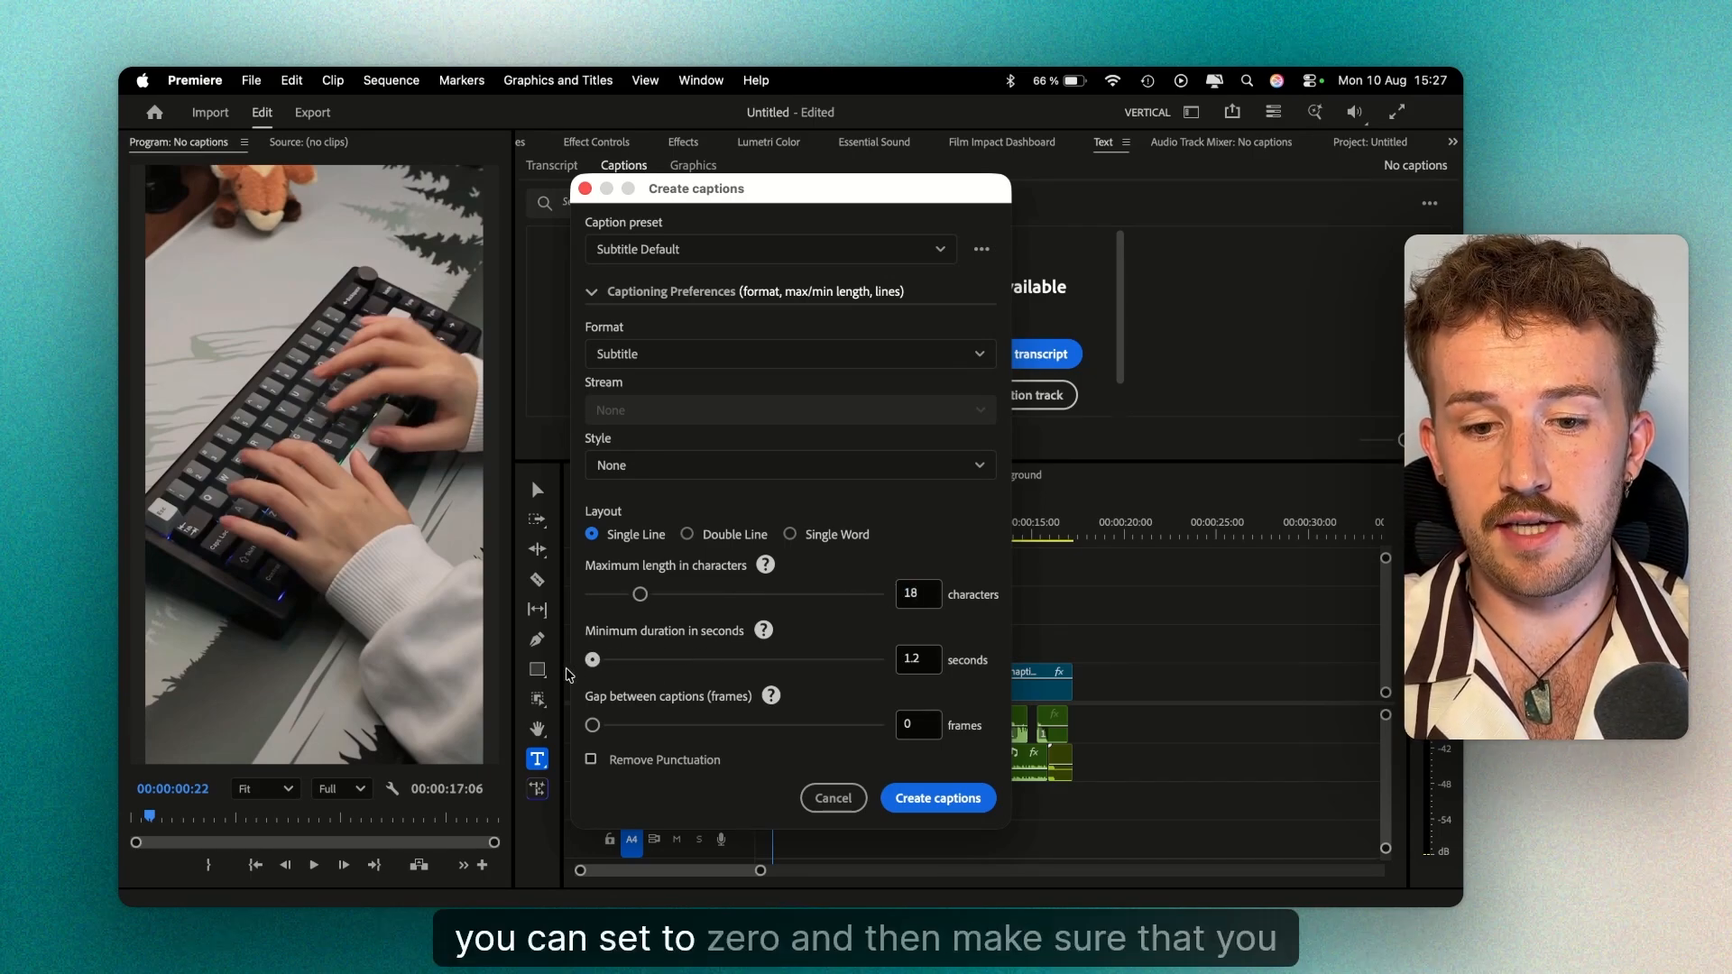
{"action": "left_click", "coordinate": [609, 760]}
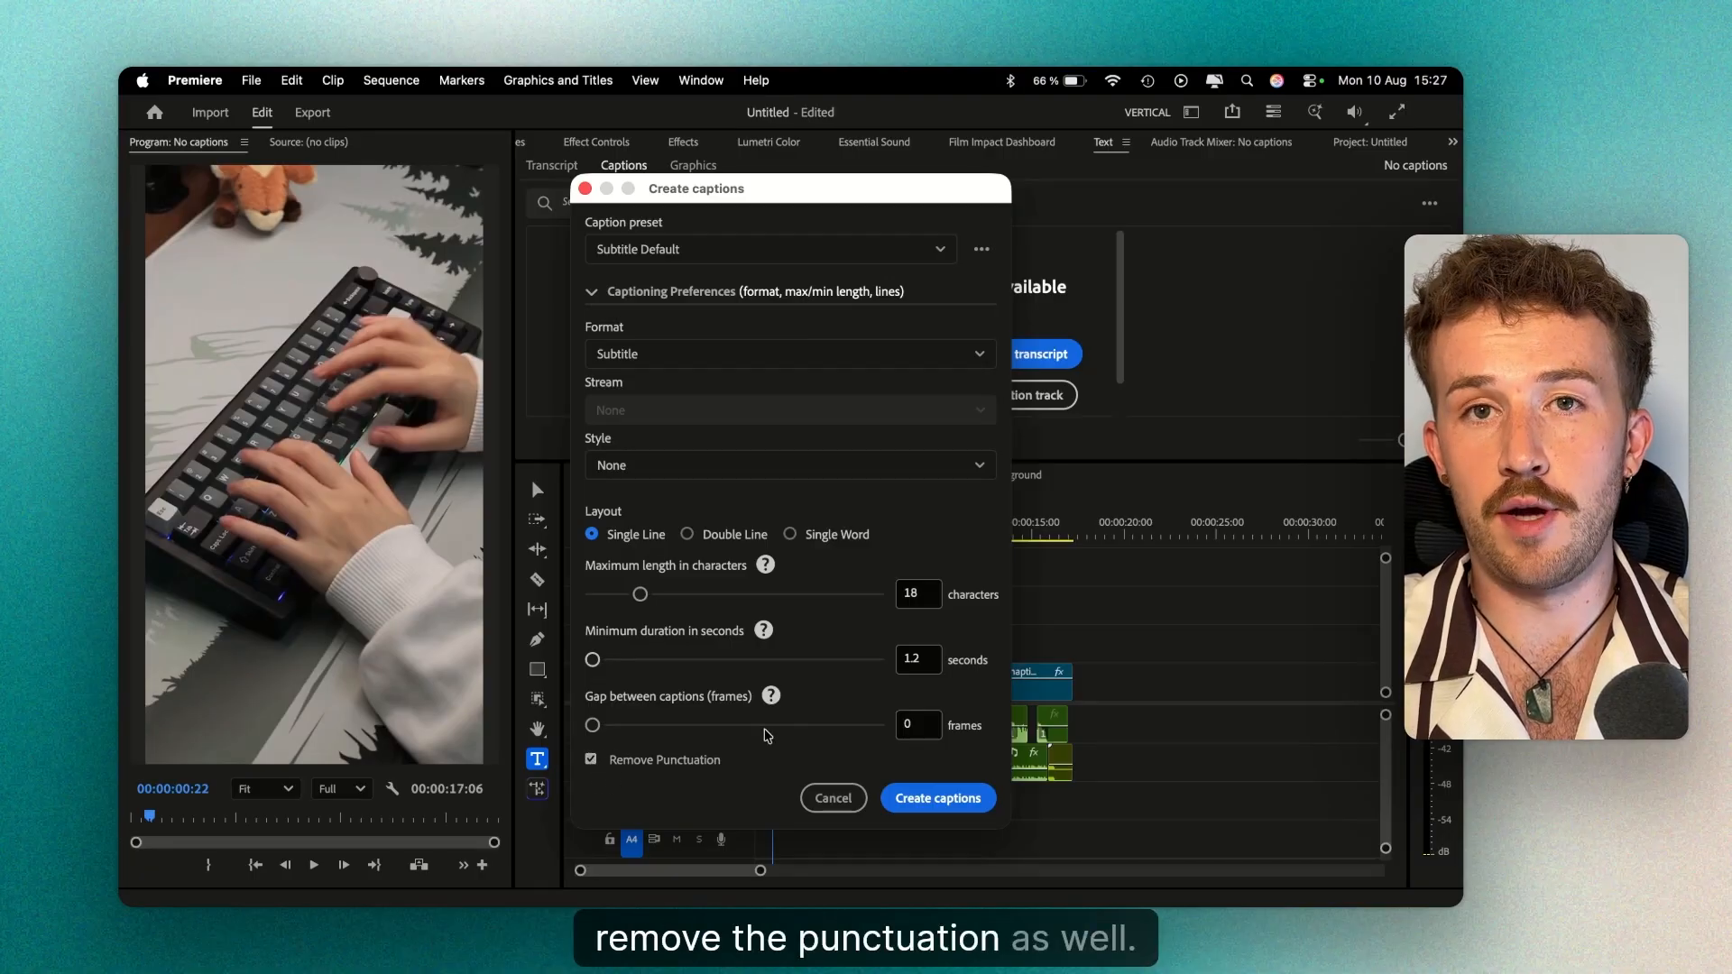
{"action": "left_click", "coordinate": [943, 800]}
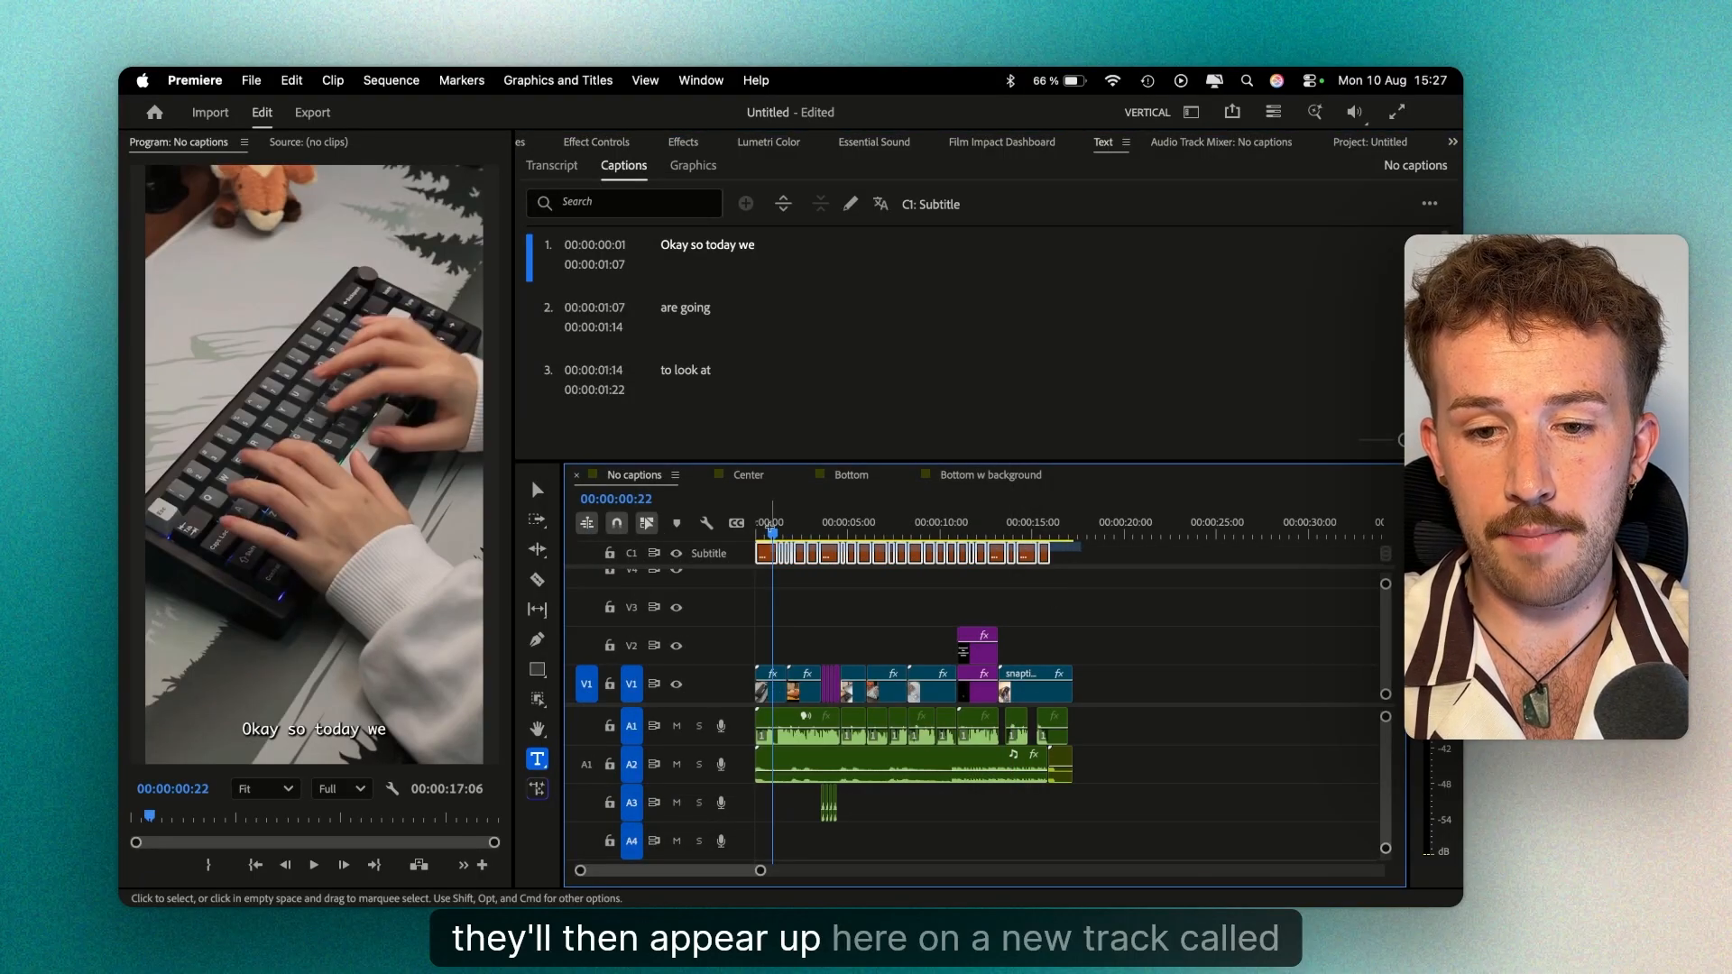
Select all caption clips on the subtitle track and display their properties.
{"action": "left_click_drag", "start_coordinate": [733, 516], "coordinate": [733, 518]}
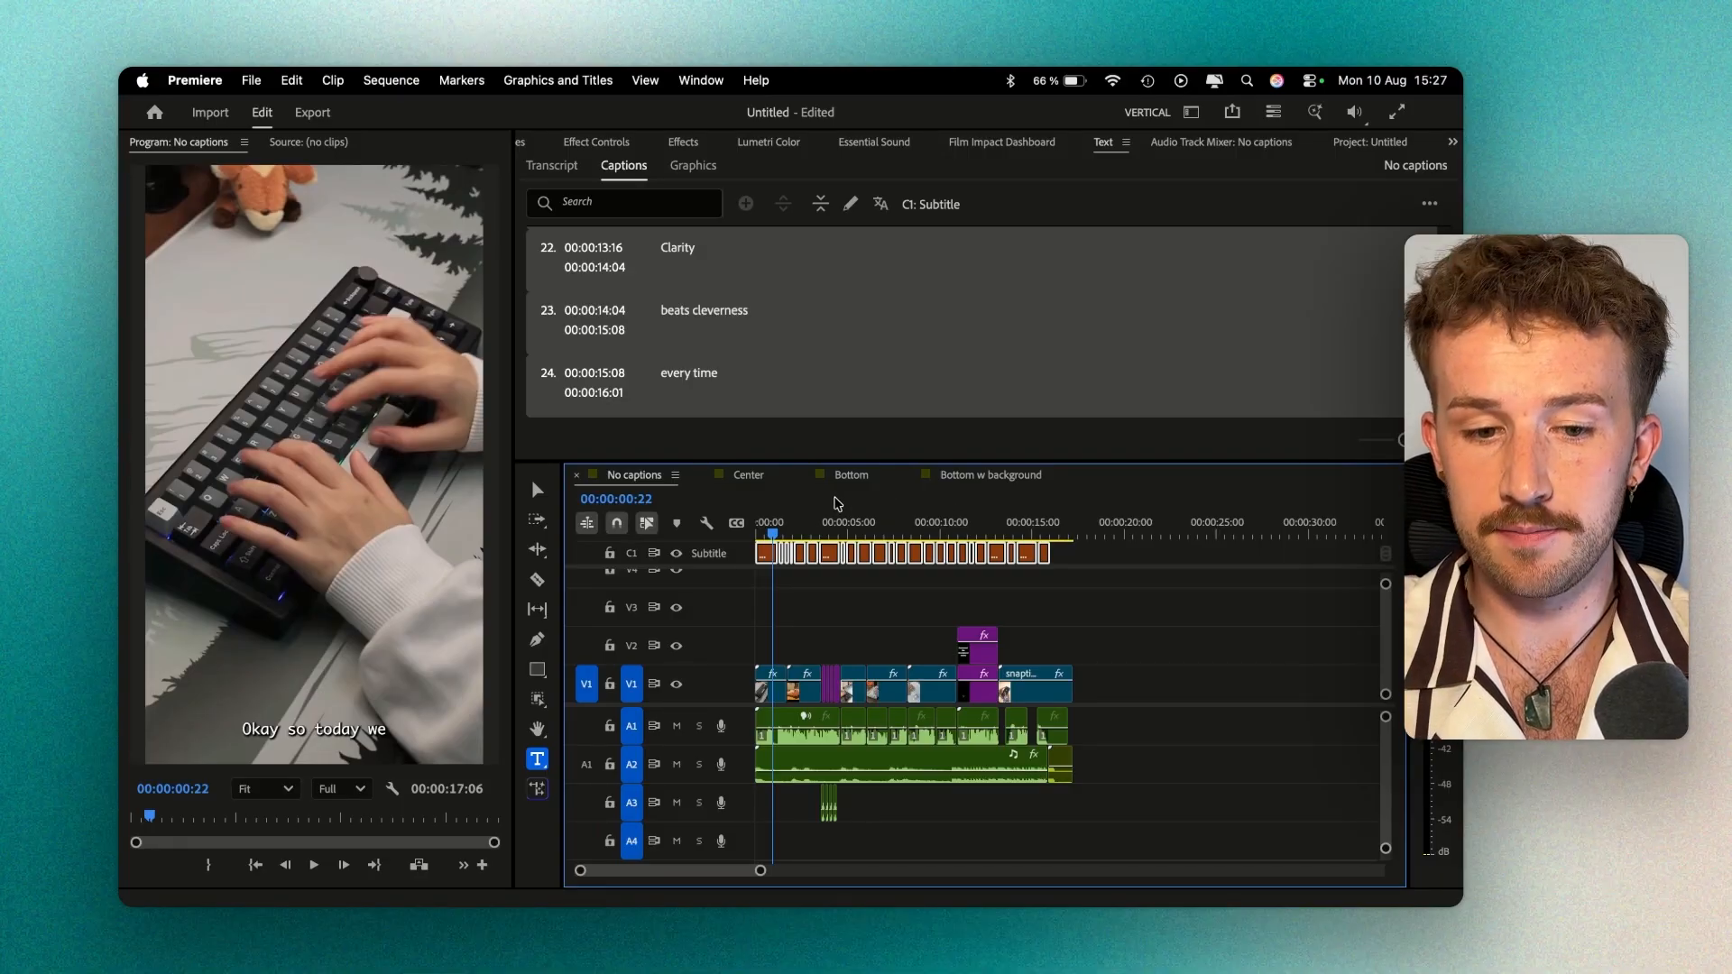
{"action": "left_click", "coordinate": [527, 142]}
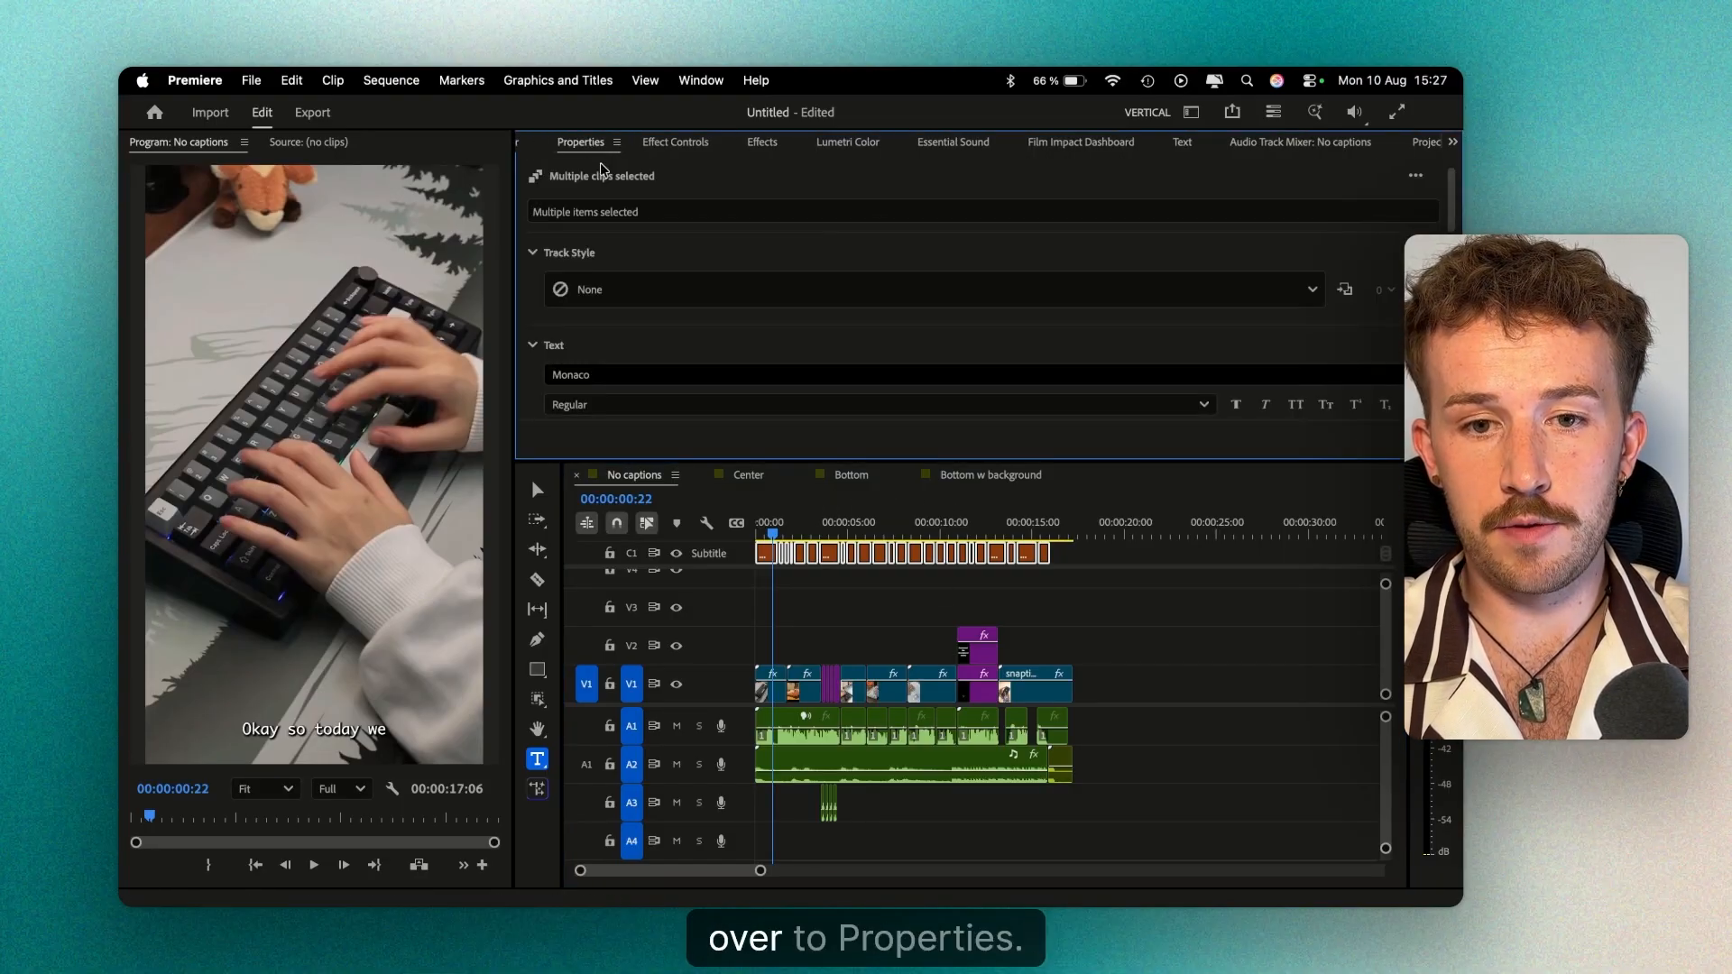
{"action": "left_click", "coordinate": [702, 81]}
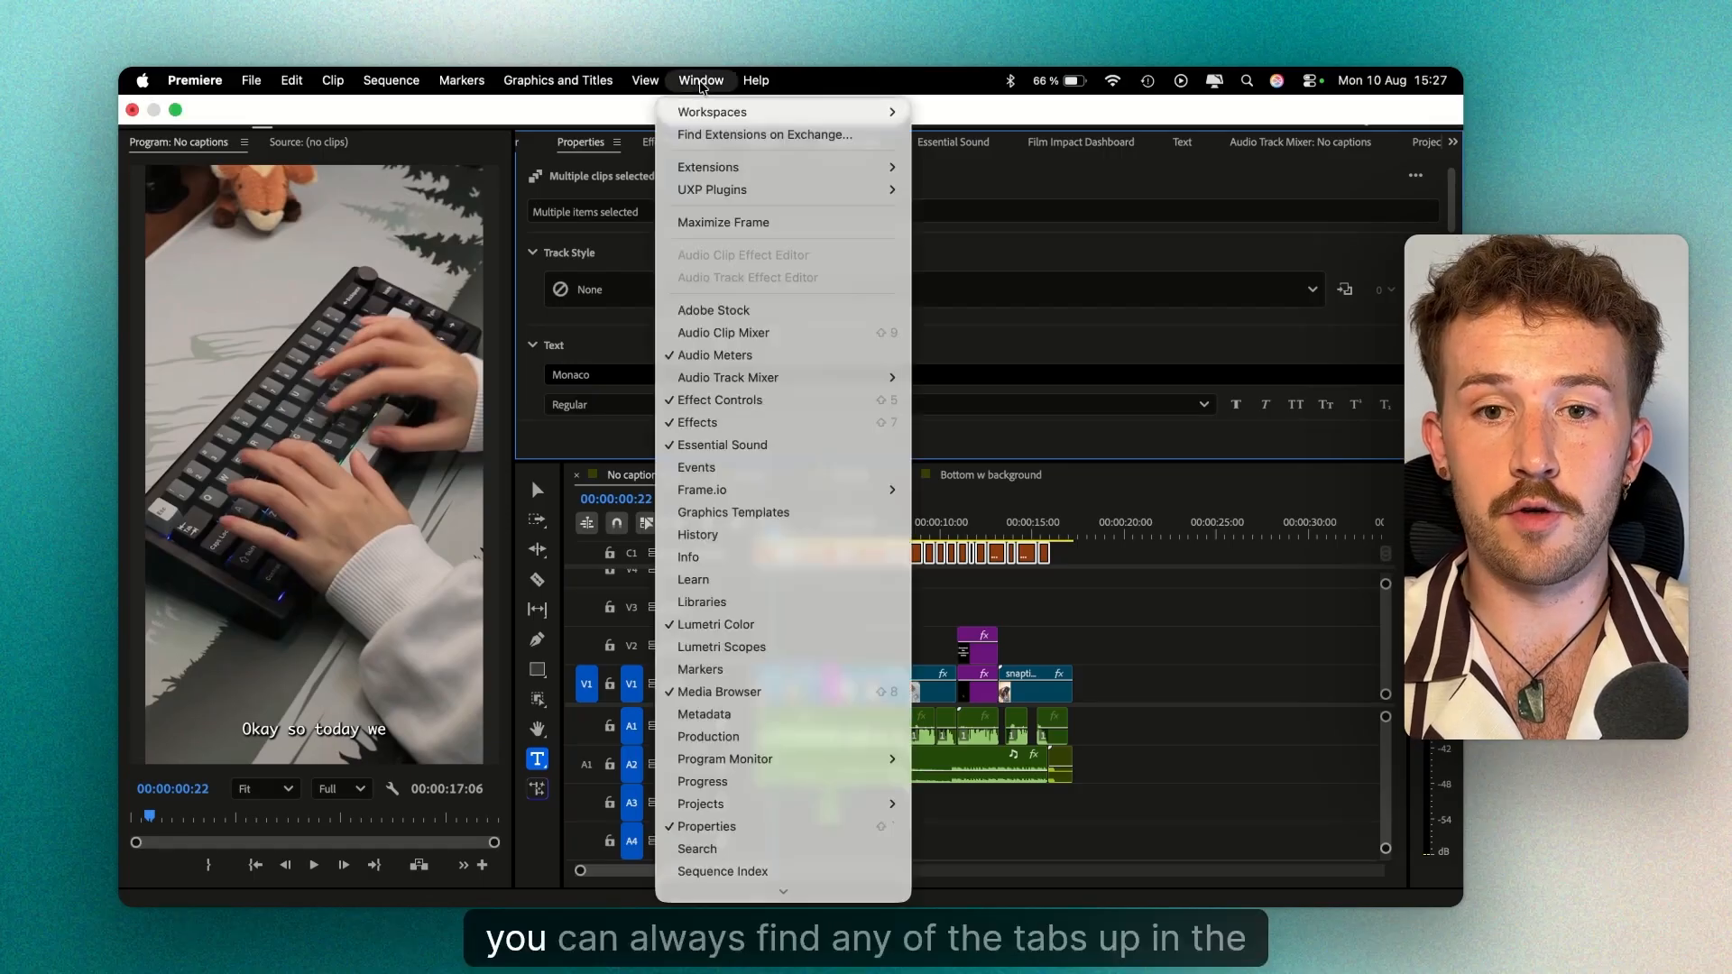
{"action": "left_click", "coordinate": [710, 80]}
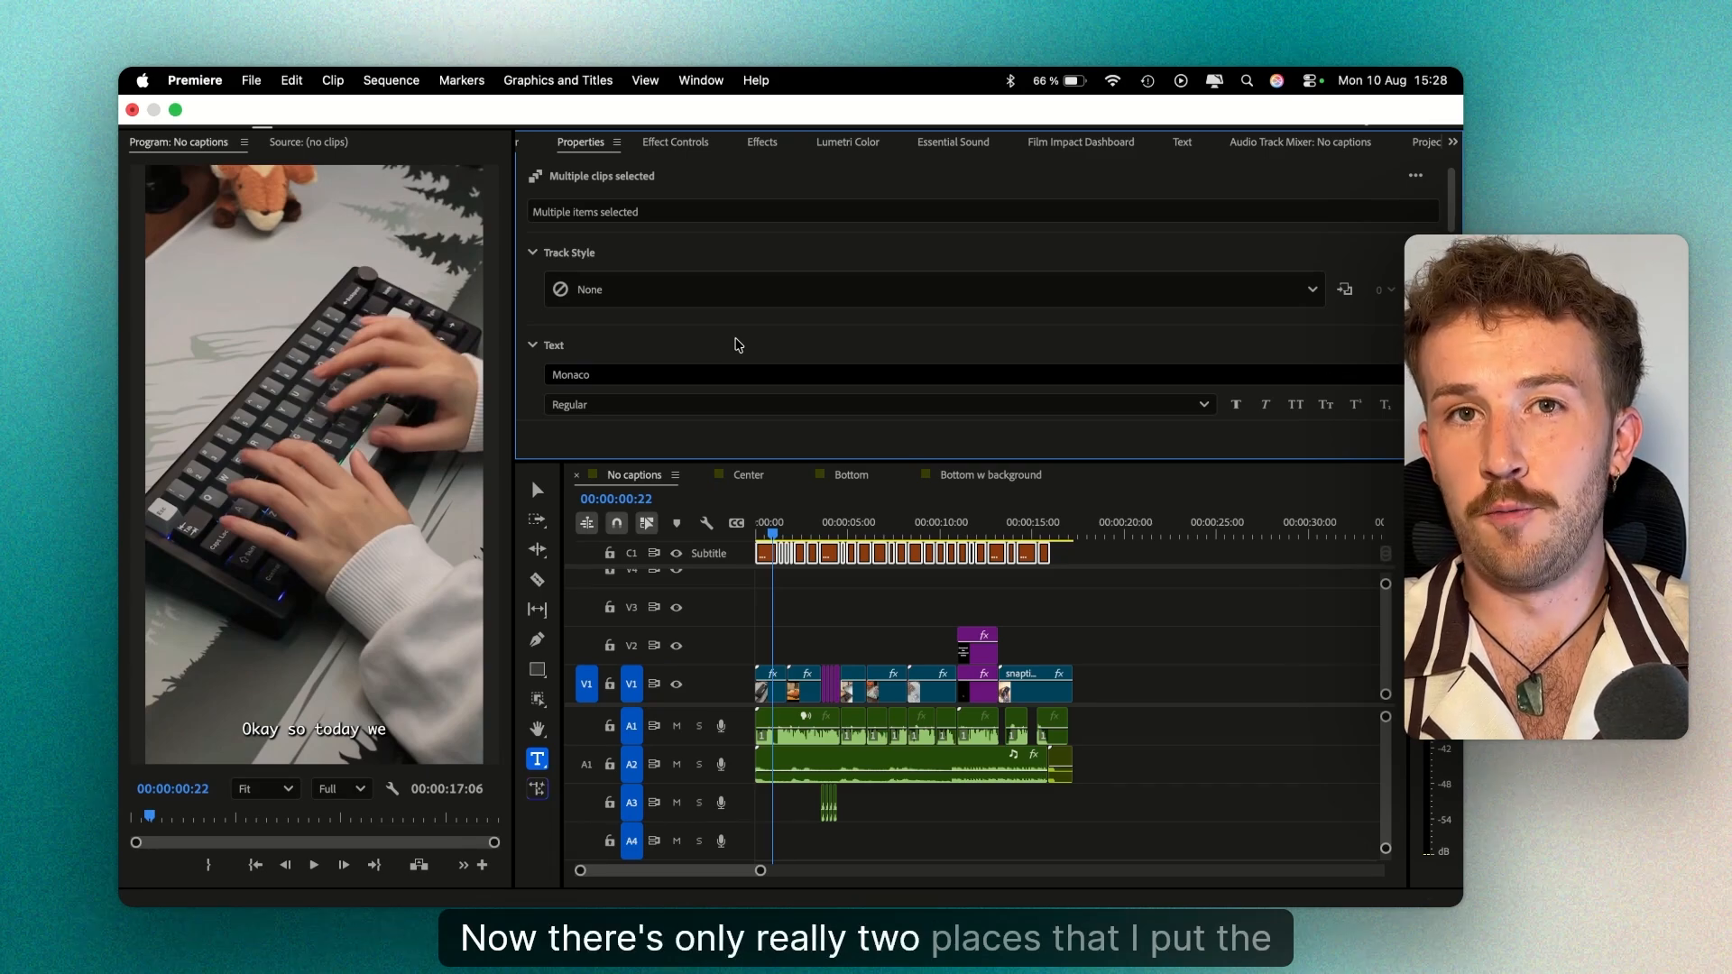
Examine the caption placement in the Center and Bottom sequences, switching on the safe-zone guide track in the Bottom sequence.
{"action": "left_click", "coordinate": [748, 476]}
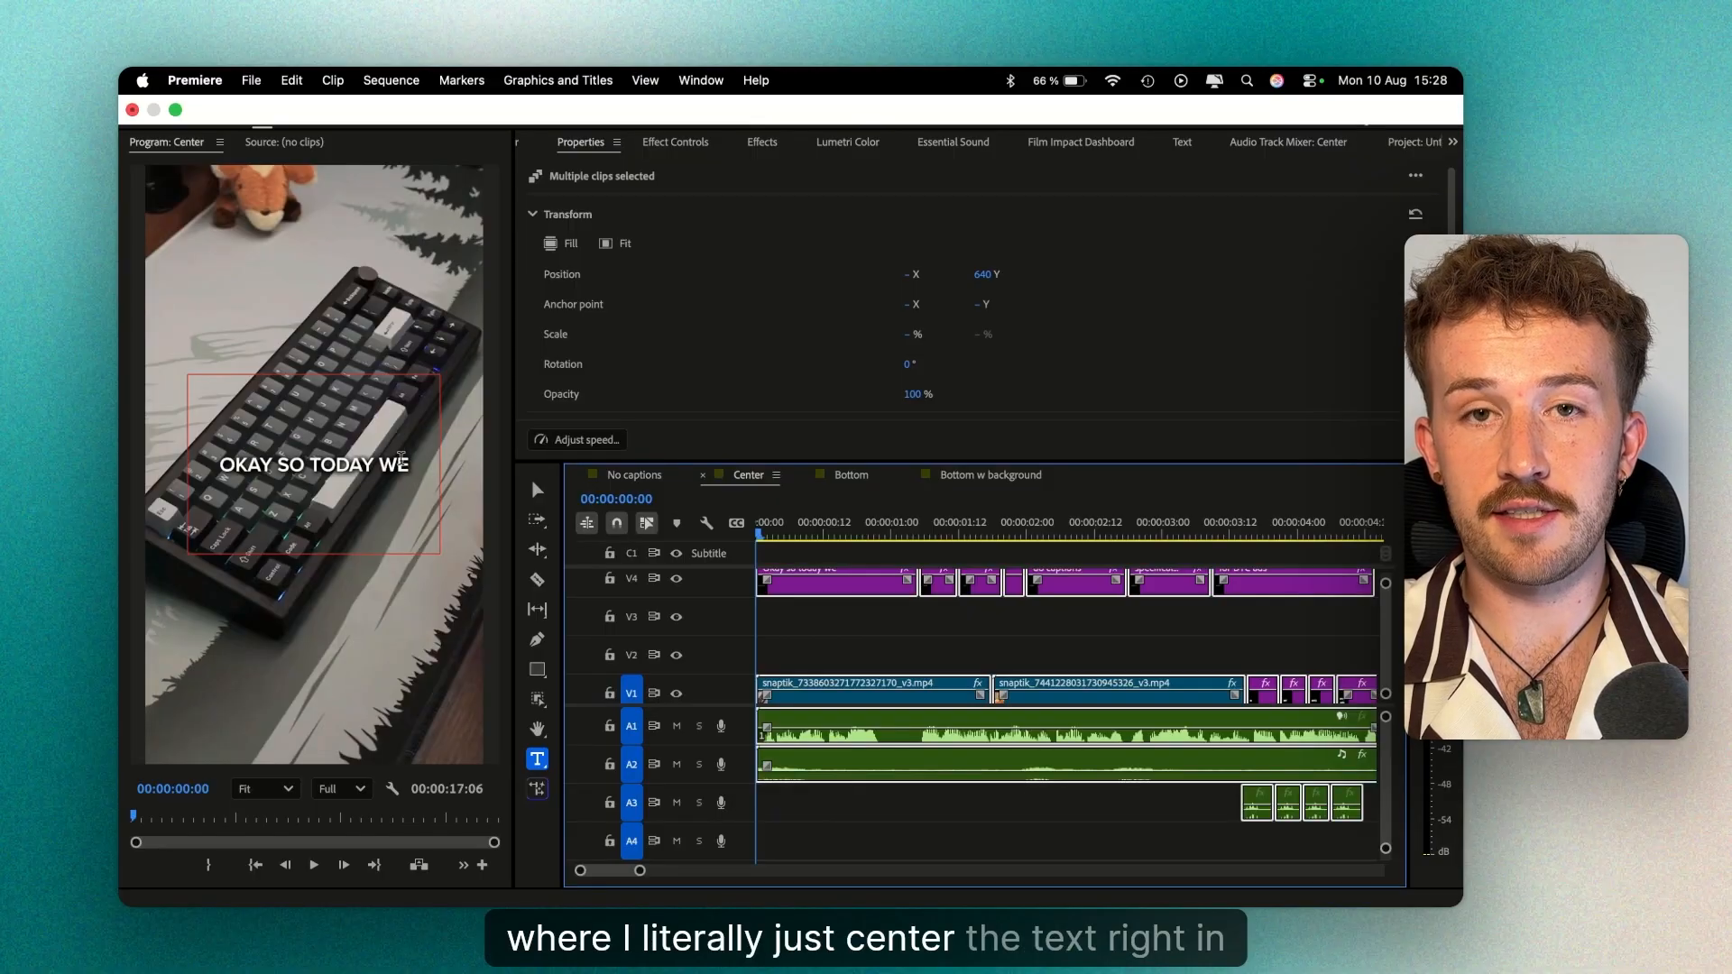
{"action": "left_click", "coordinate": [851, 475]}
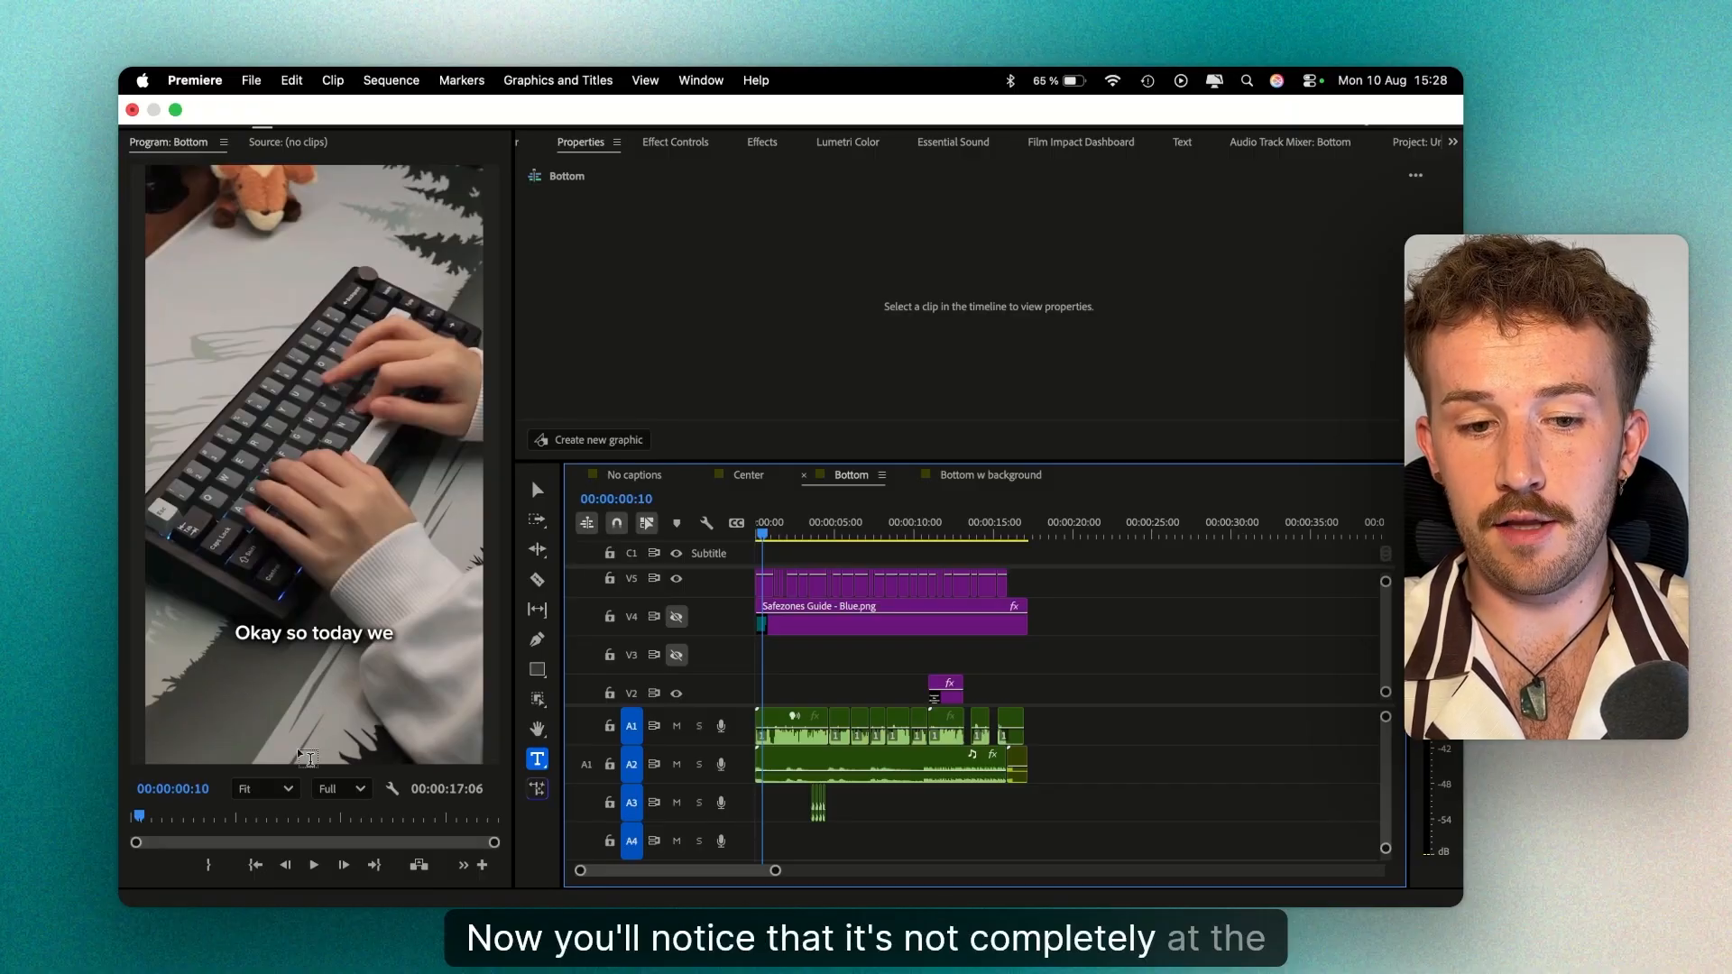
{"action": "left_click", "coordinate": [676, 618]}
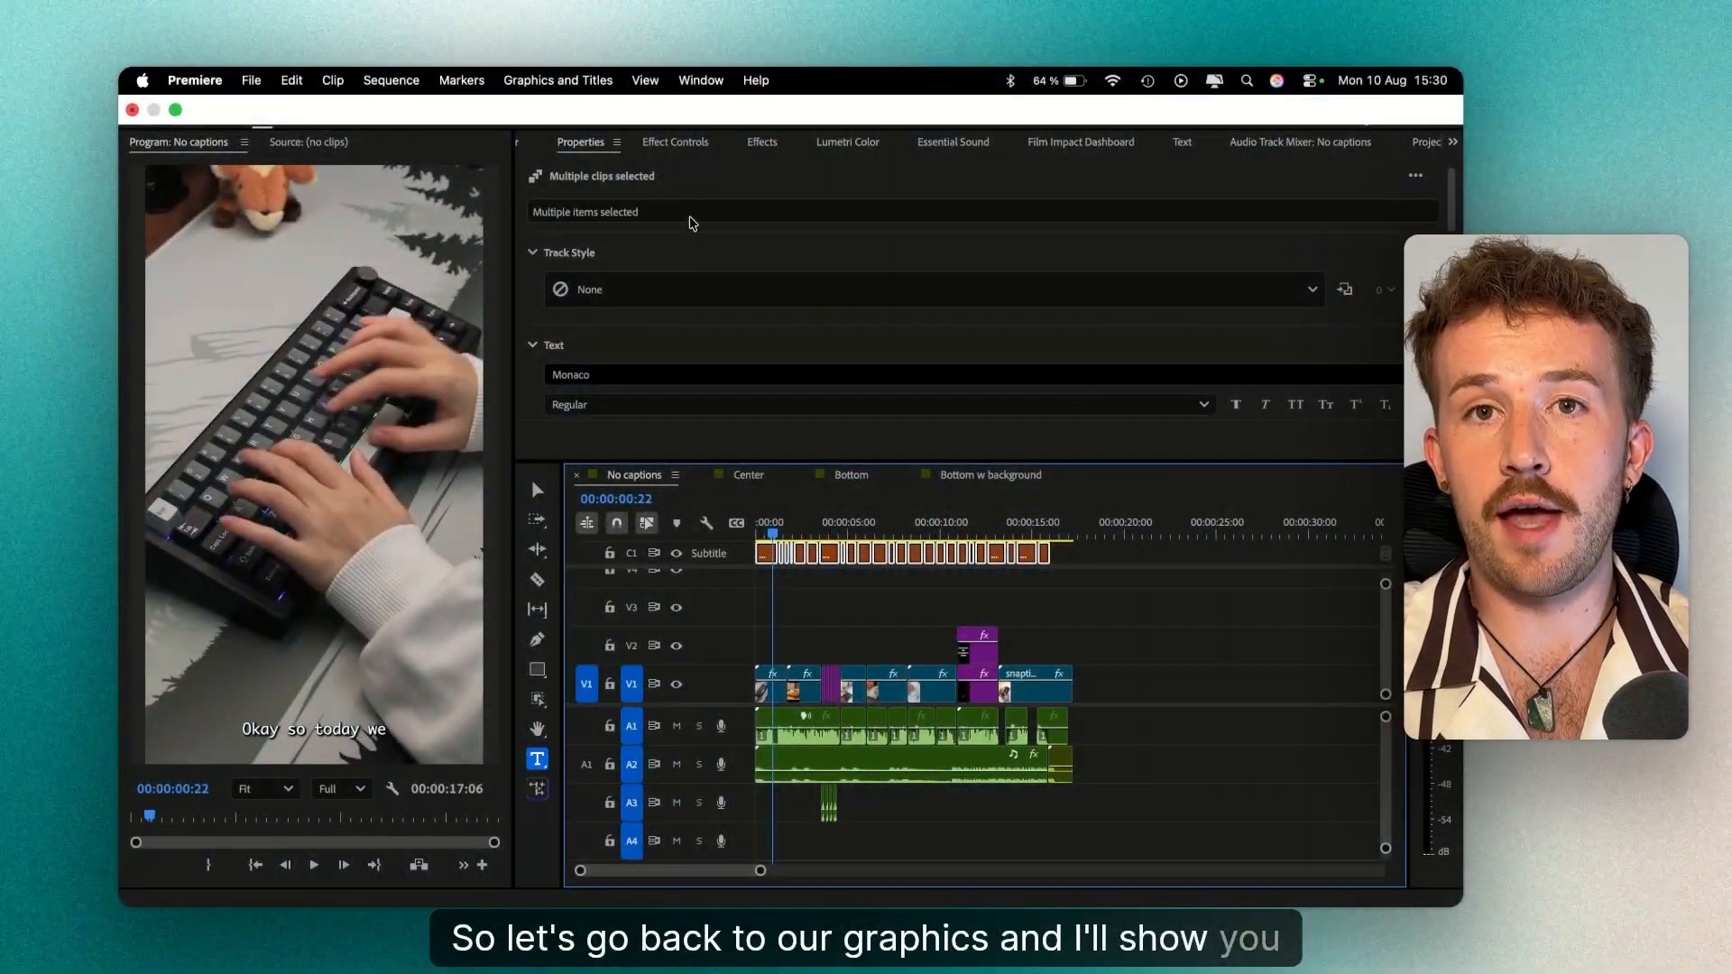
Position the selected captions of the No captions sequence in the middle center zone of the frame.
{"action": "scroll", "coordinate": [720, 260], "scroll_direction": "down", "scroll_amount": 5}
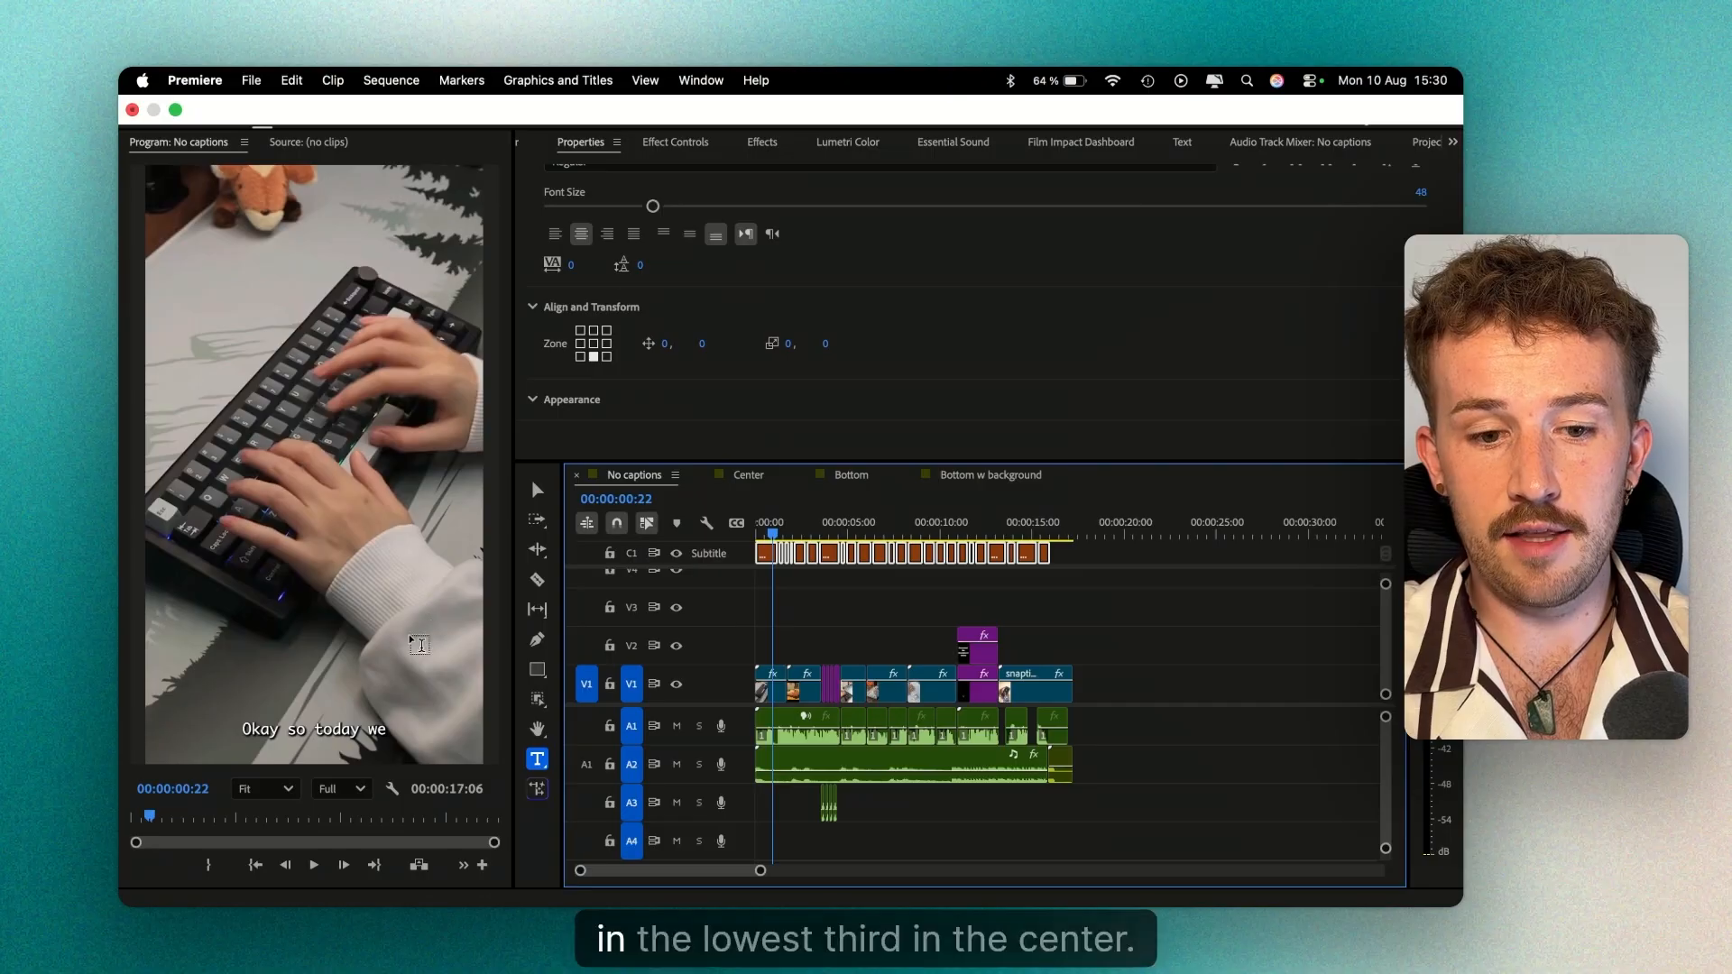
{"action": "left_click", "coordinate": [594, 344]}
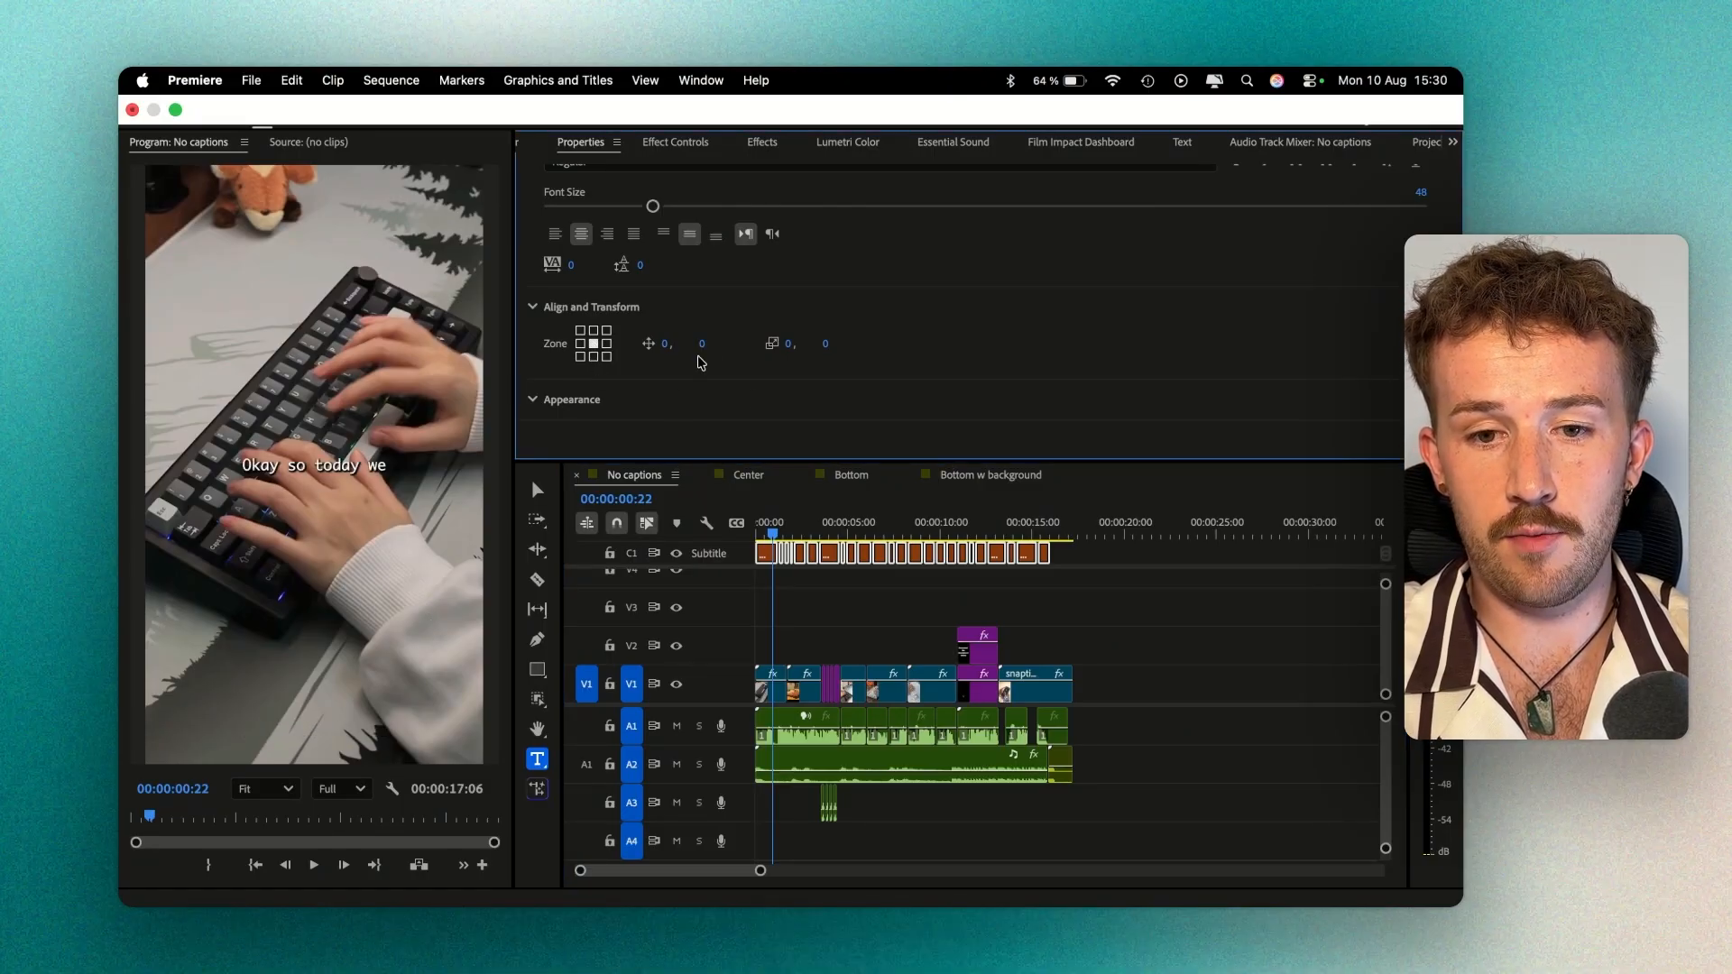
{"action": "left_click_drag", "start_coordinate": [704, 345], "coordinate": [657, 347]}
{"action": "key", "text": "super+z"}
{"action": "key", "text": "super+z"}
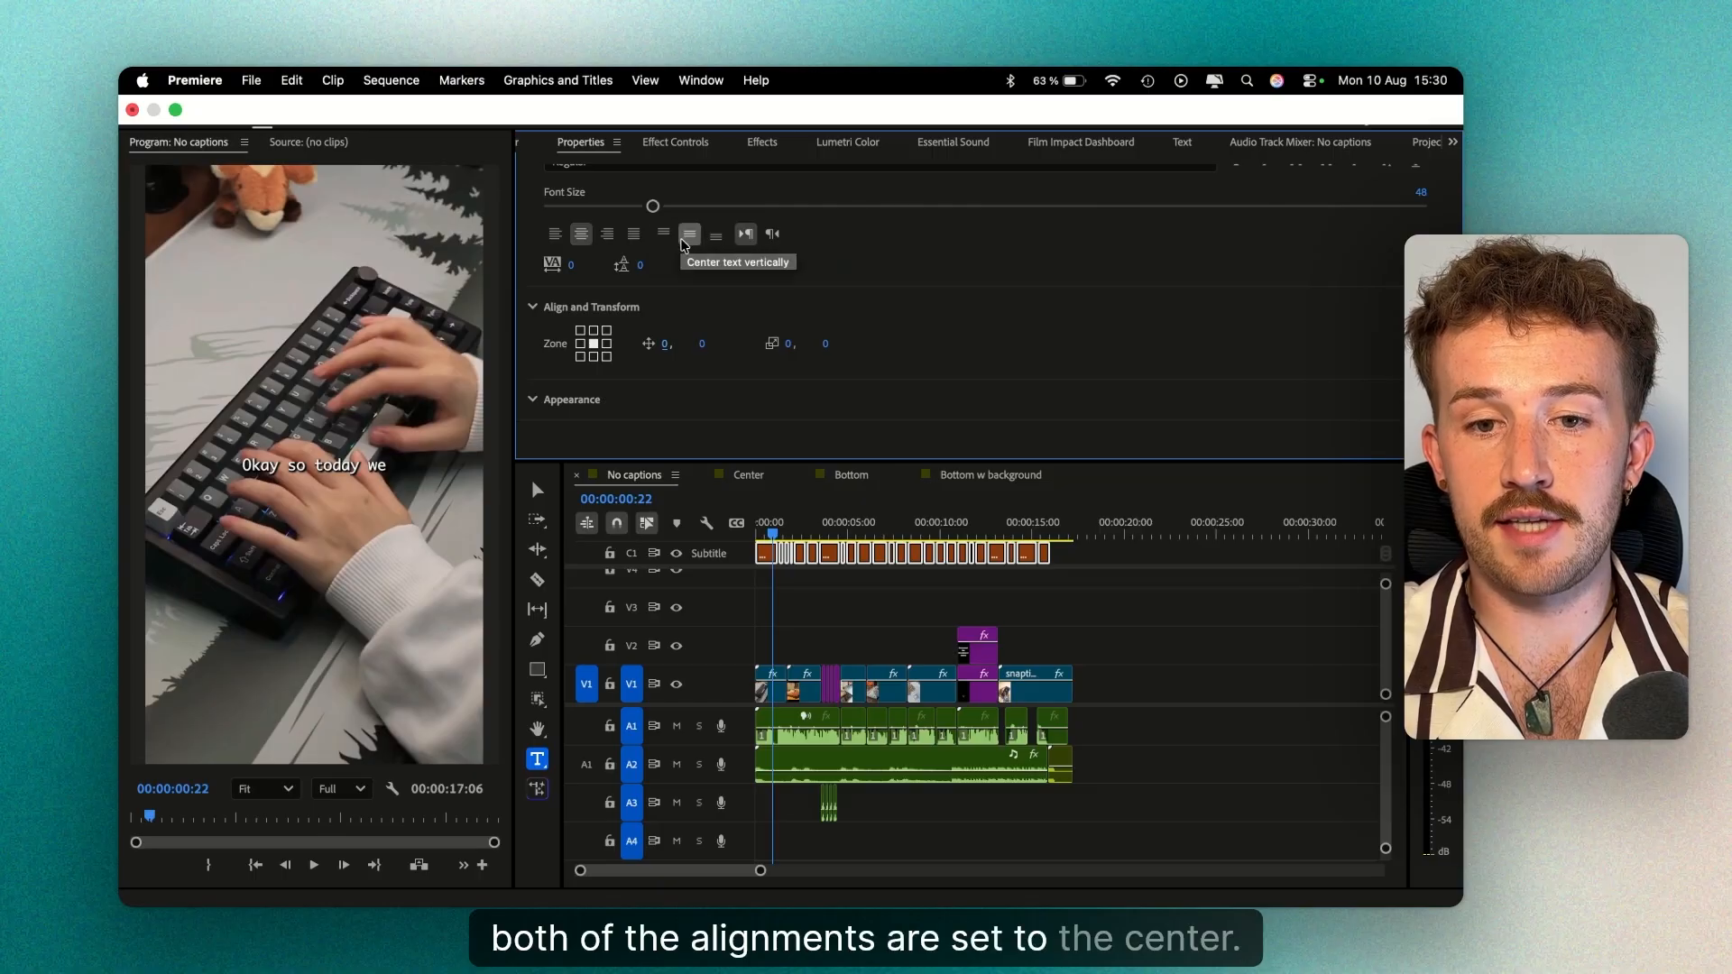
Compare the centered captions' placement with the captions in the Center sequence.
{"action": "scroll", "coordinate": [654, 288], "scroll_direction": "down", "scroll_amount": 1}
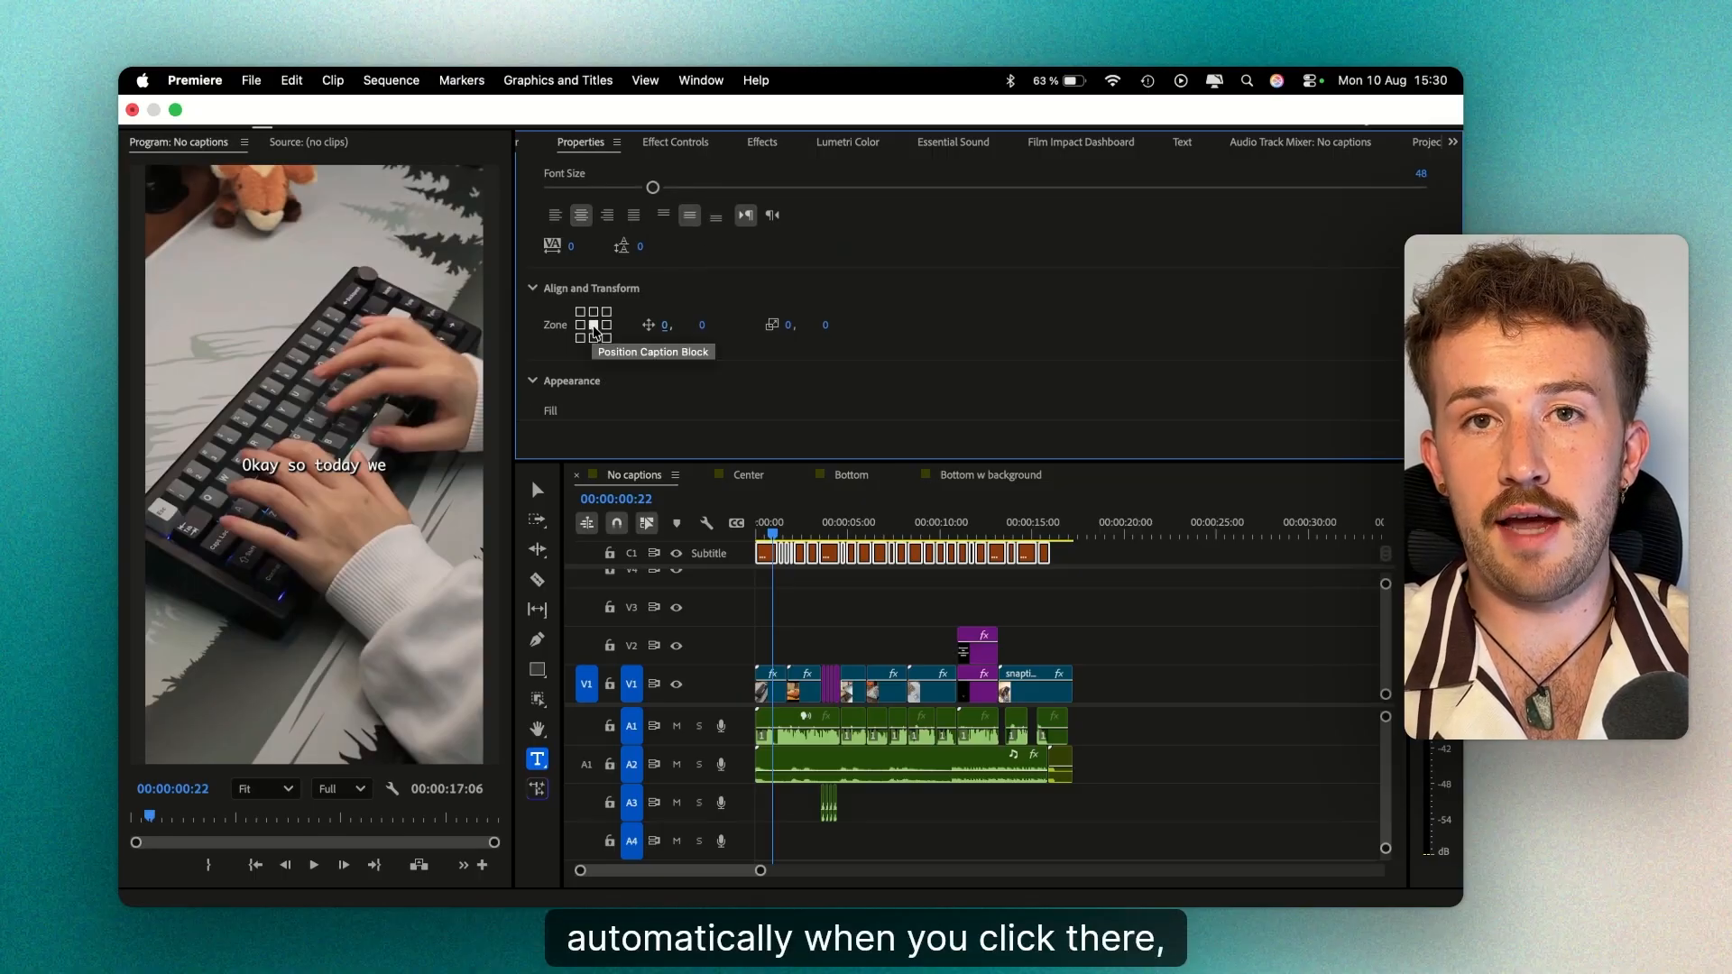
{"action": "left_click", "coordinate": [746, 475]}
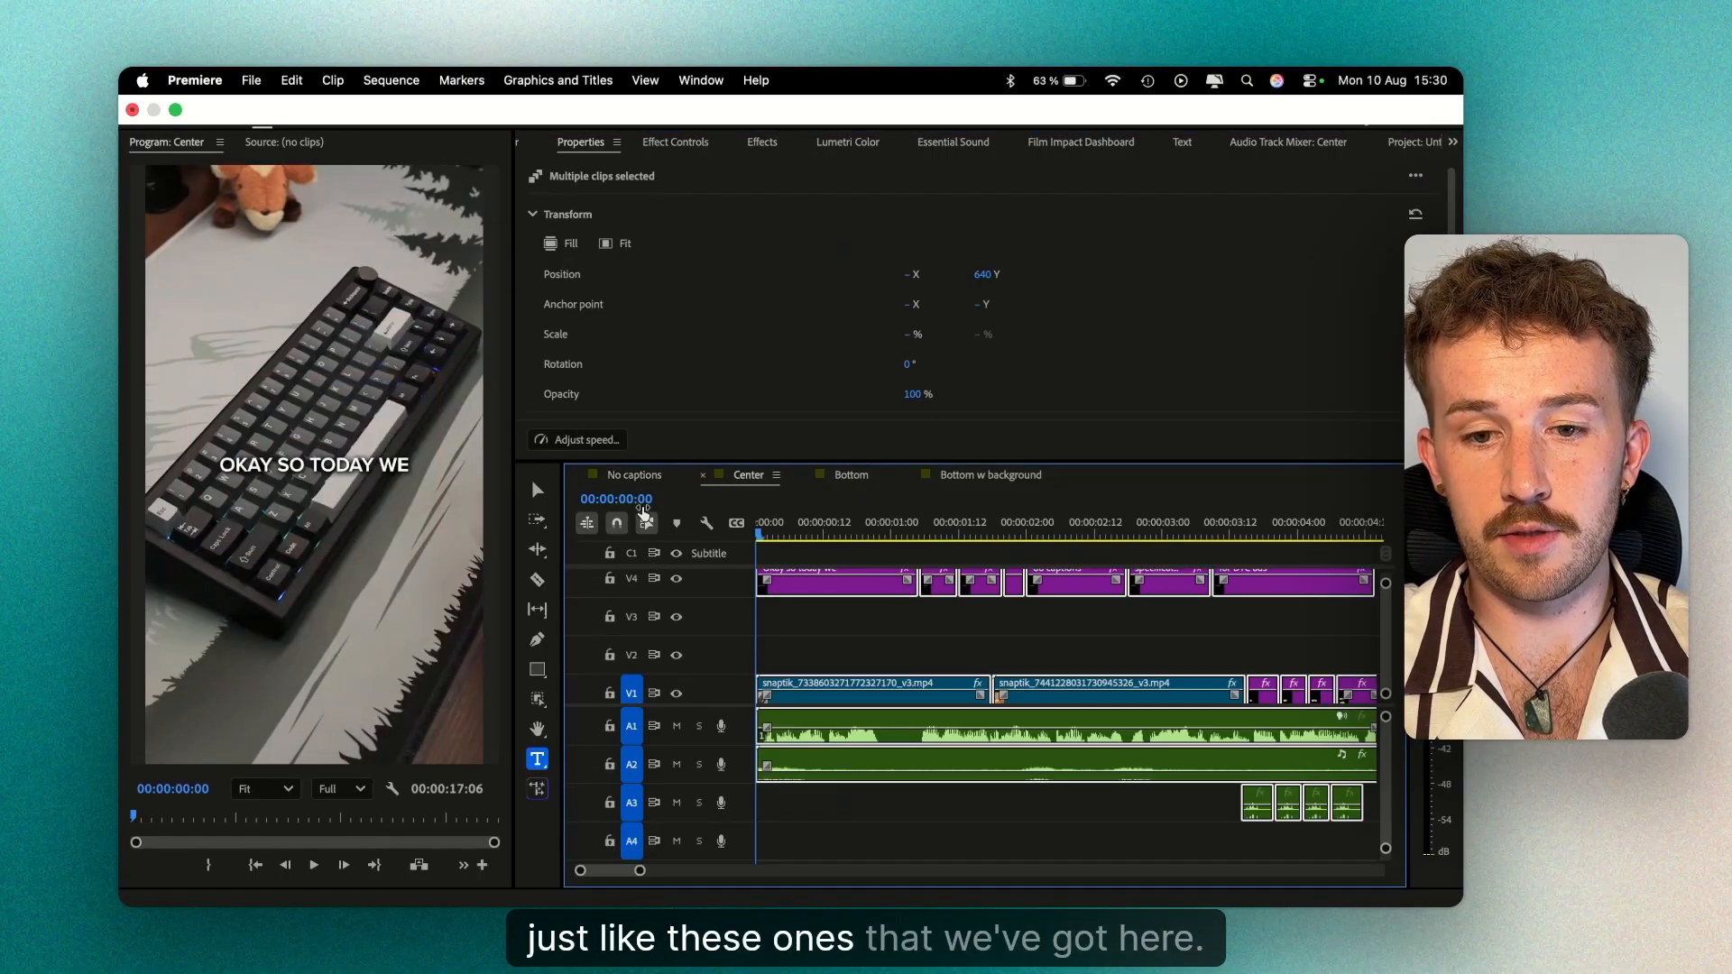
{"action": "left_click", "coordinate": [621, 476]}
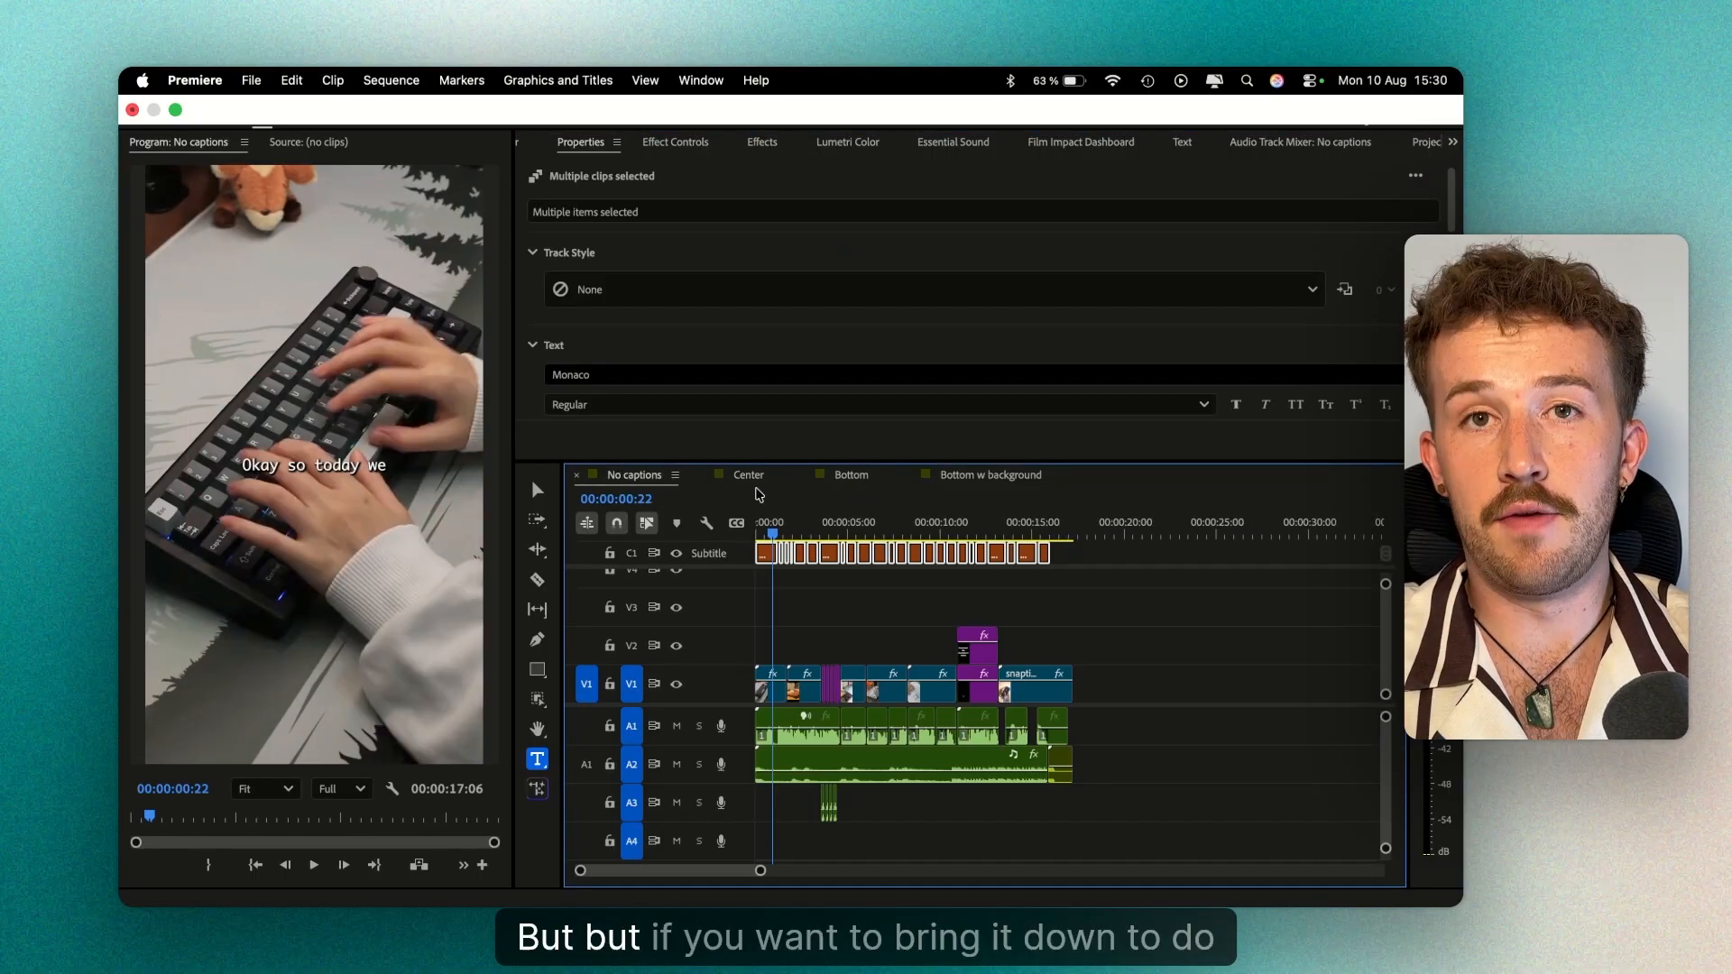
Use the Safezones Guide - Blue.png overlay from the Bottom sequence to lower the captions to its bottom edge, and hide the V4 overlay track.
{"action": "left_click", "coordinate": [851, 474]}
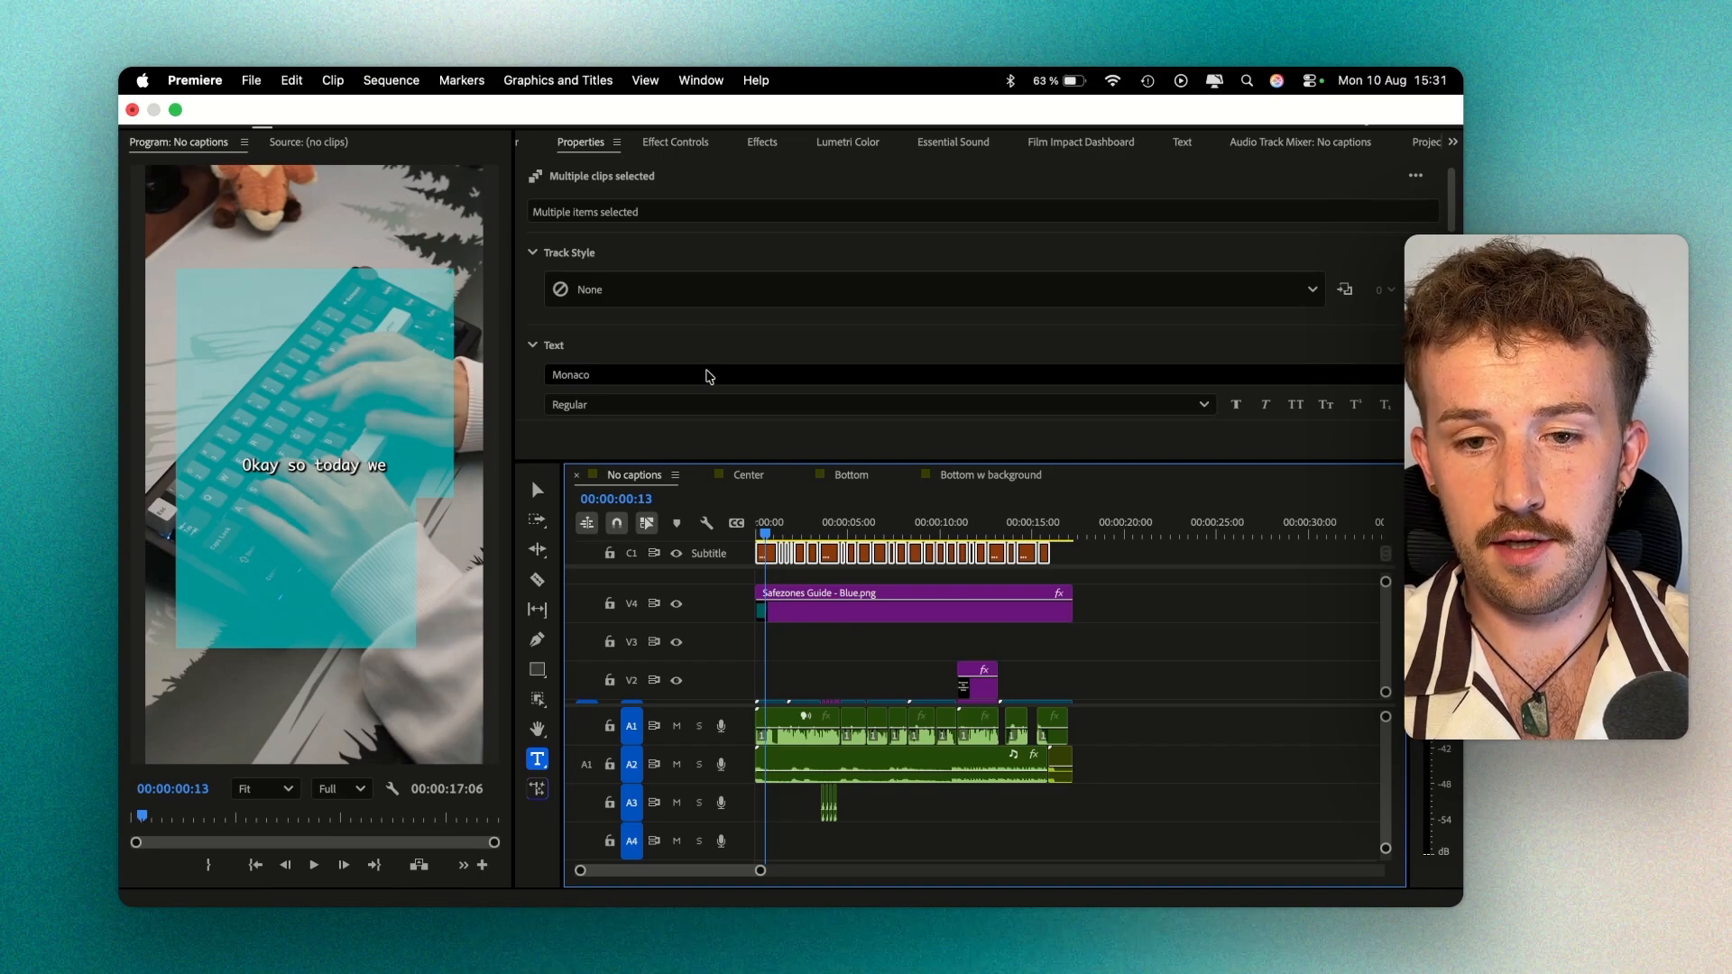
{"action": "scroll", "coordinate": [848, 370], "scroll_direction": "down", "scroll_amount": 5}
{"action": "left_click_drag", "start_coordinate": [704, 288], "coordinate": [1052, 295]}
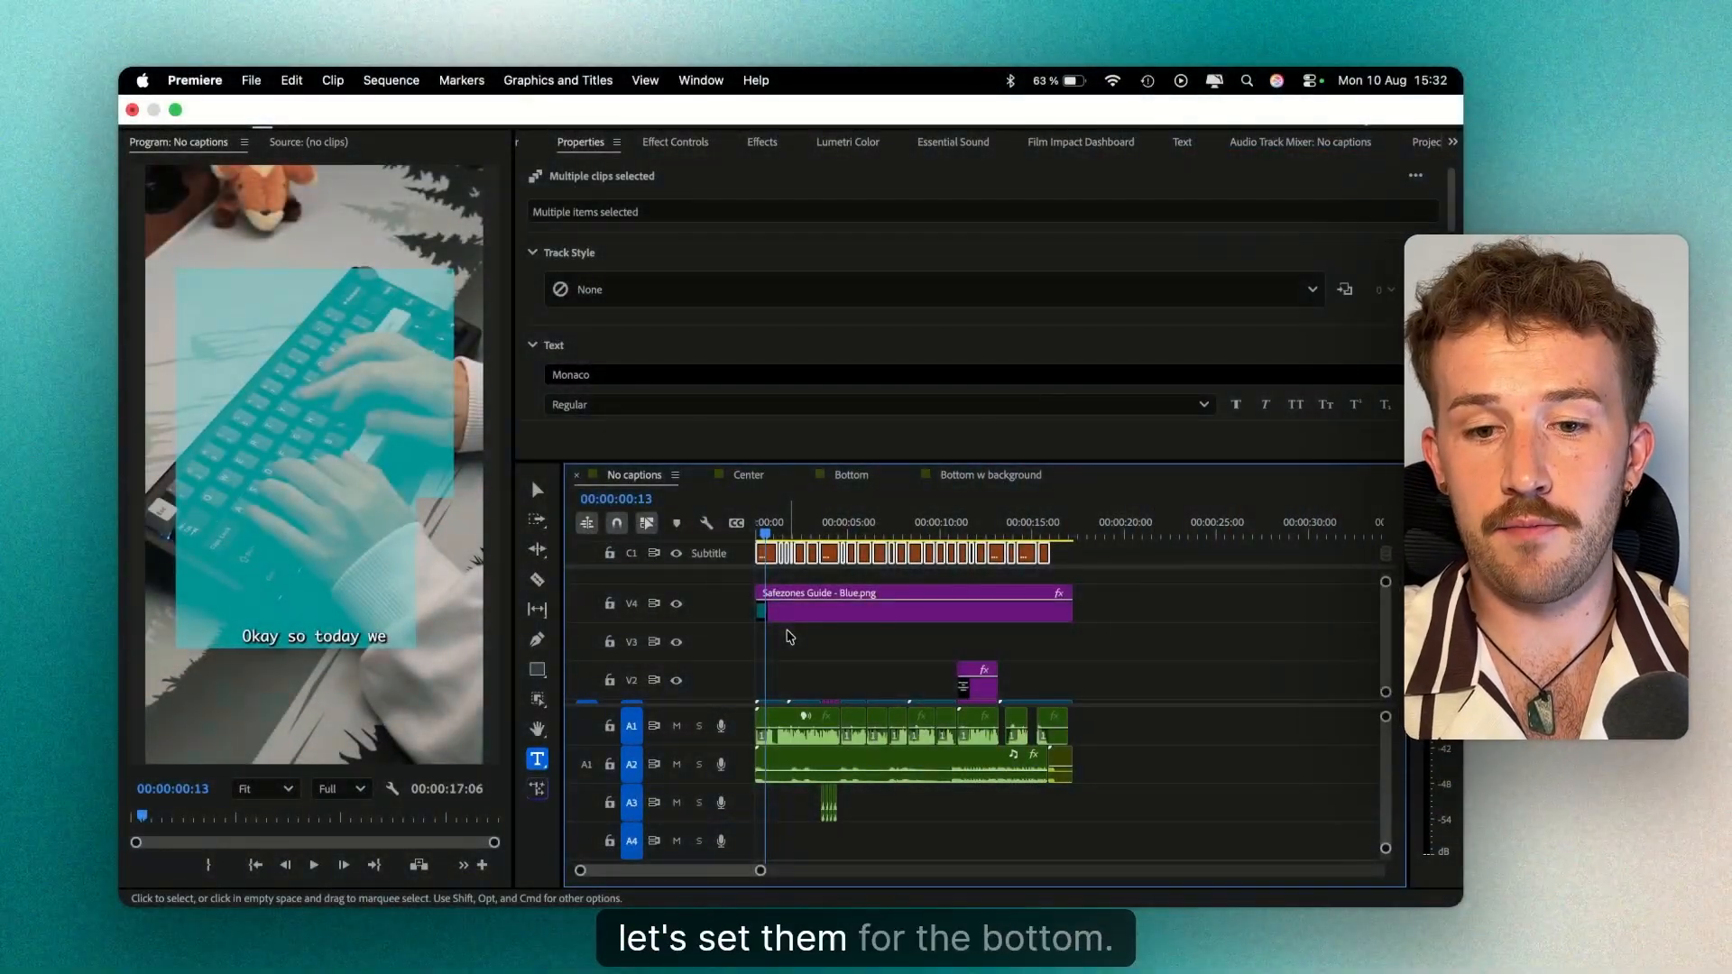
{"action": "left_click", "coordinate": [678, 604]}
{"action": "left_click", "coordinate": [797, 616]}
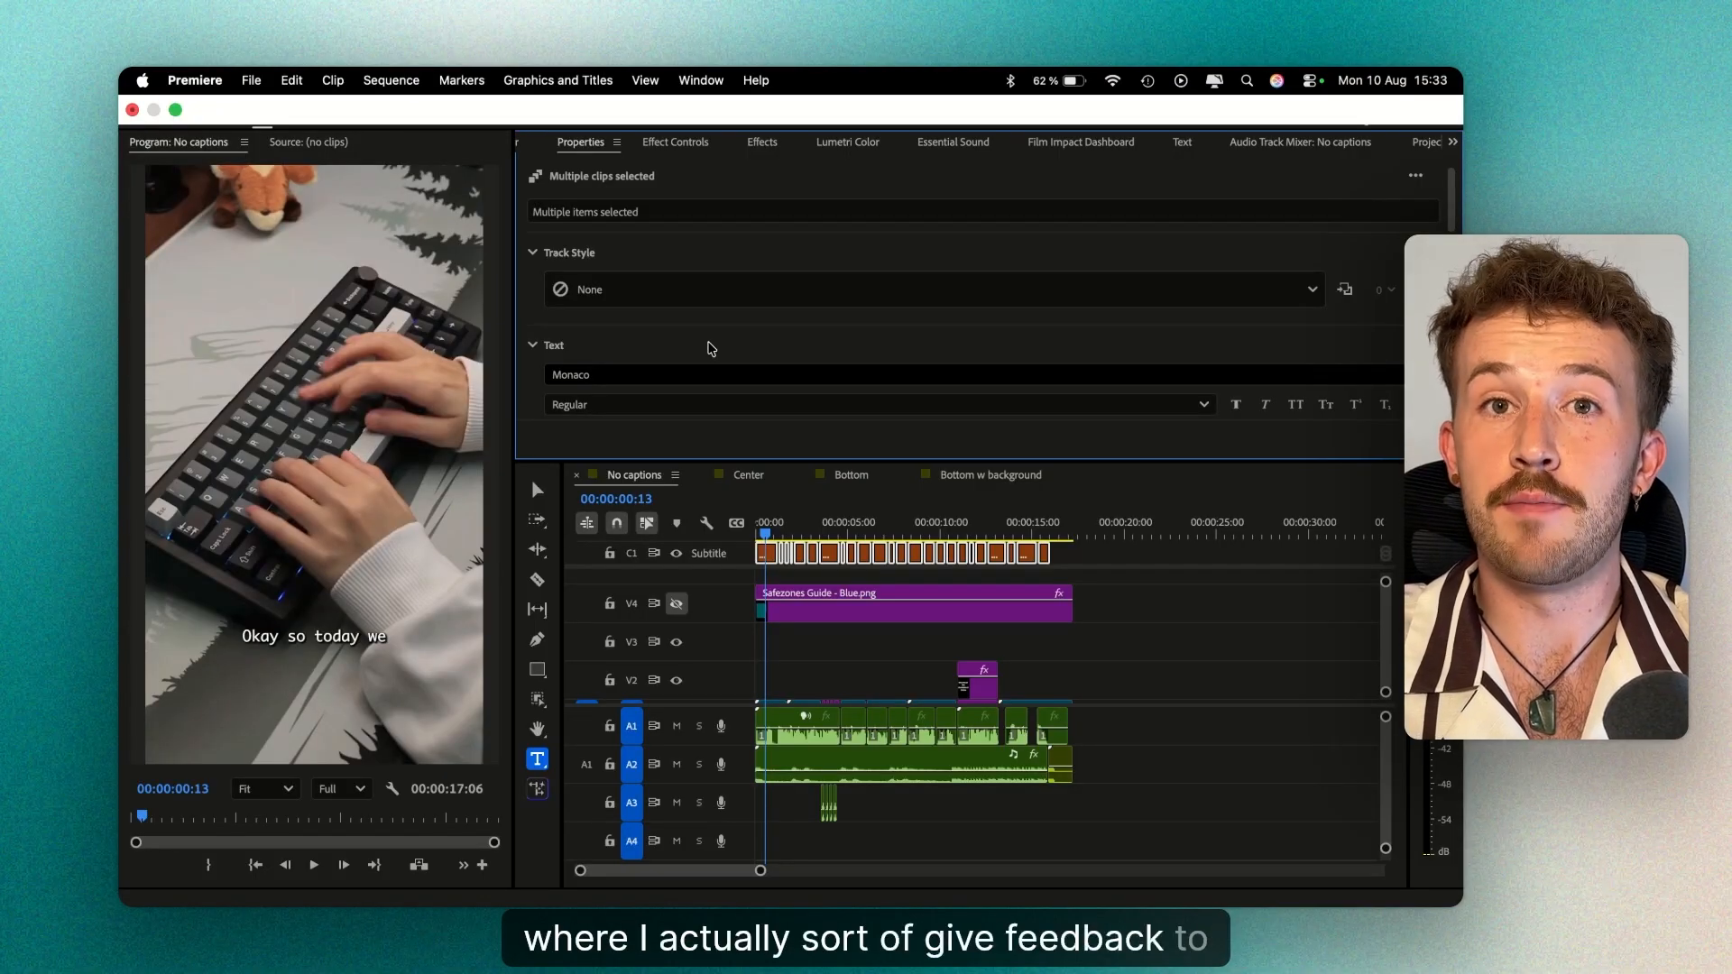
Set the font of all selected captions to Proxima Nova Semibold.
{"action": "left_click", "coordinate": [631, 369]}
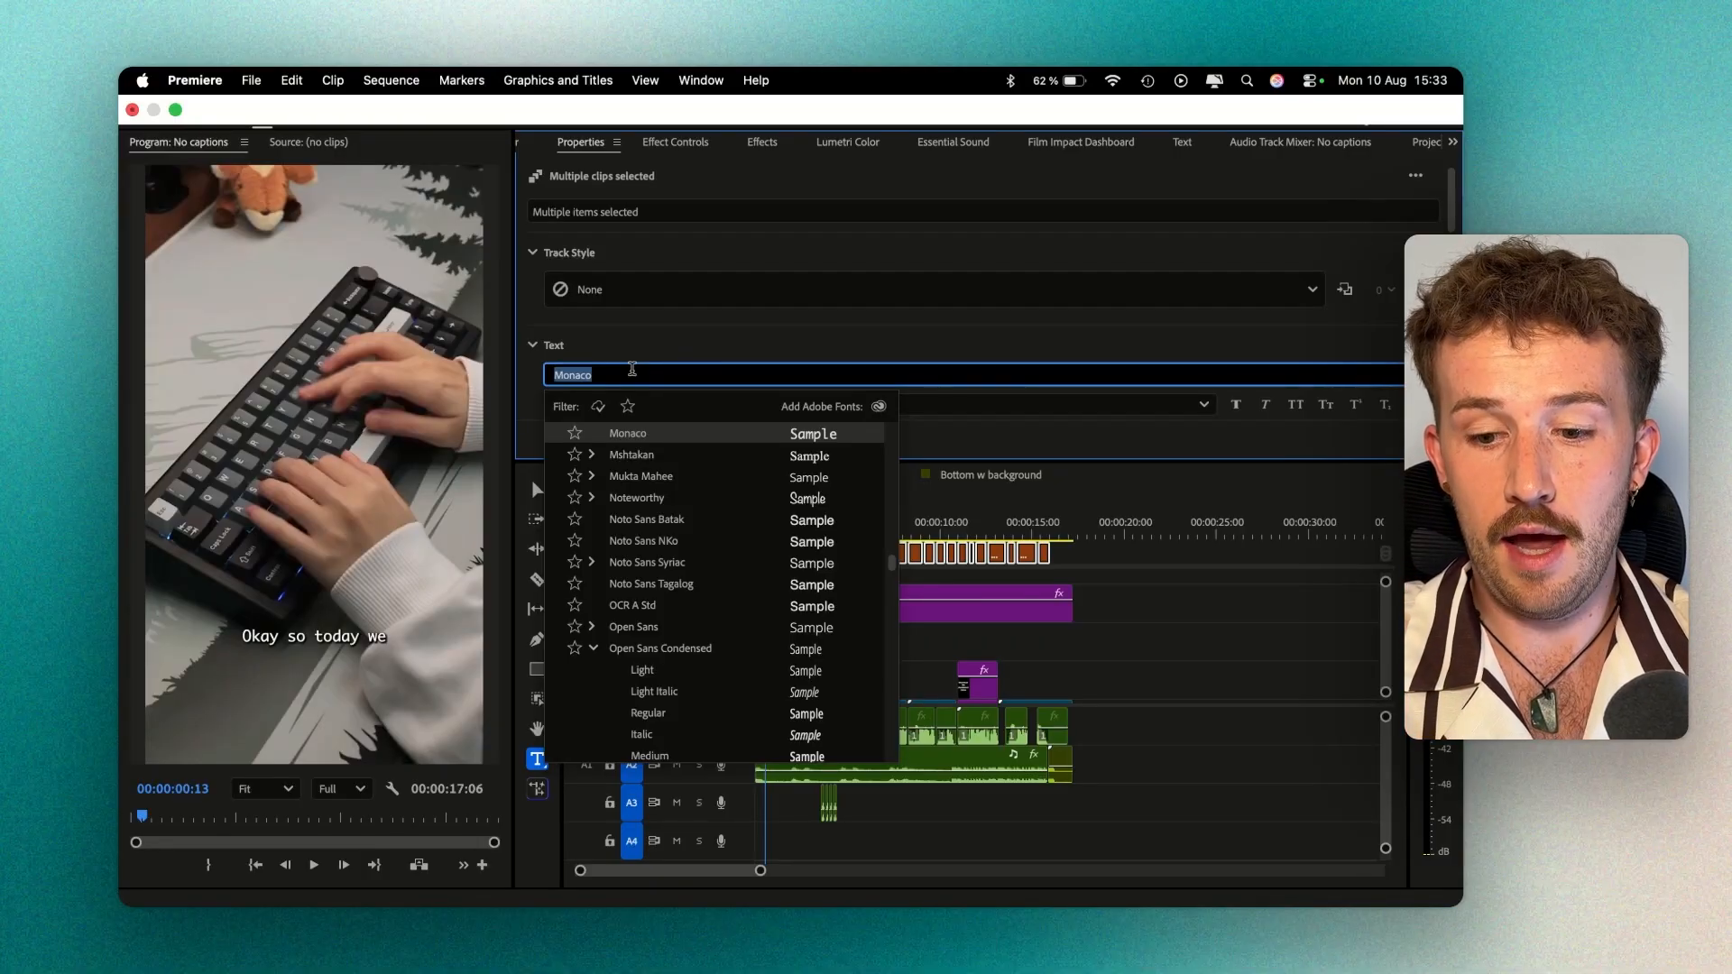
{"action": "type", "text": "proxima"}
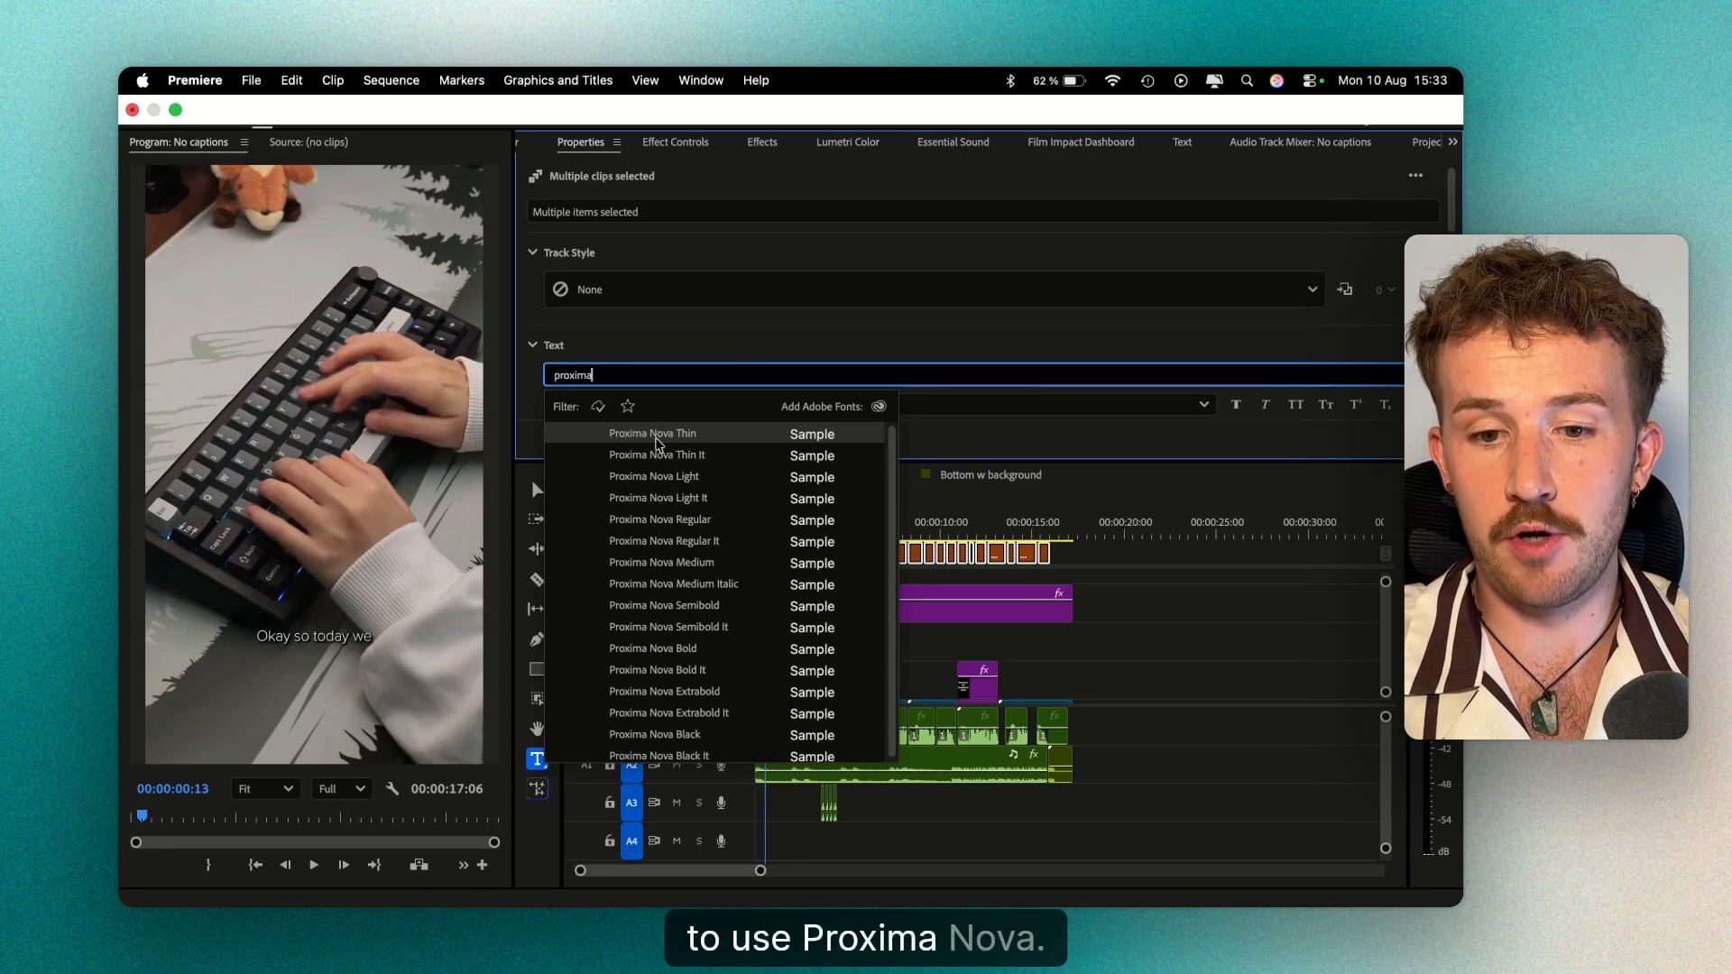
{"action": "left_click", "coordinate": [683, 606]}
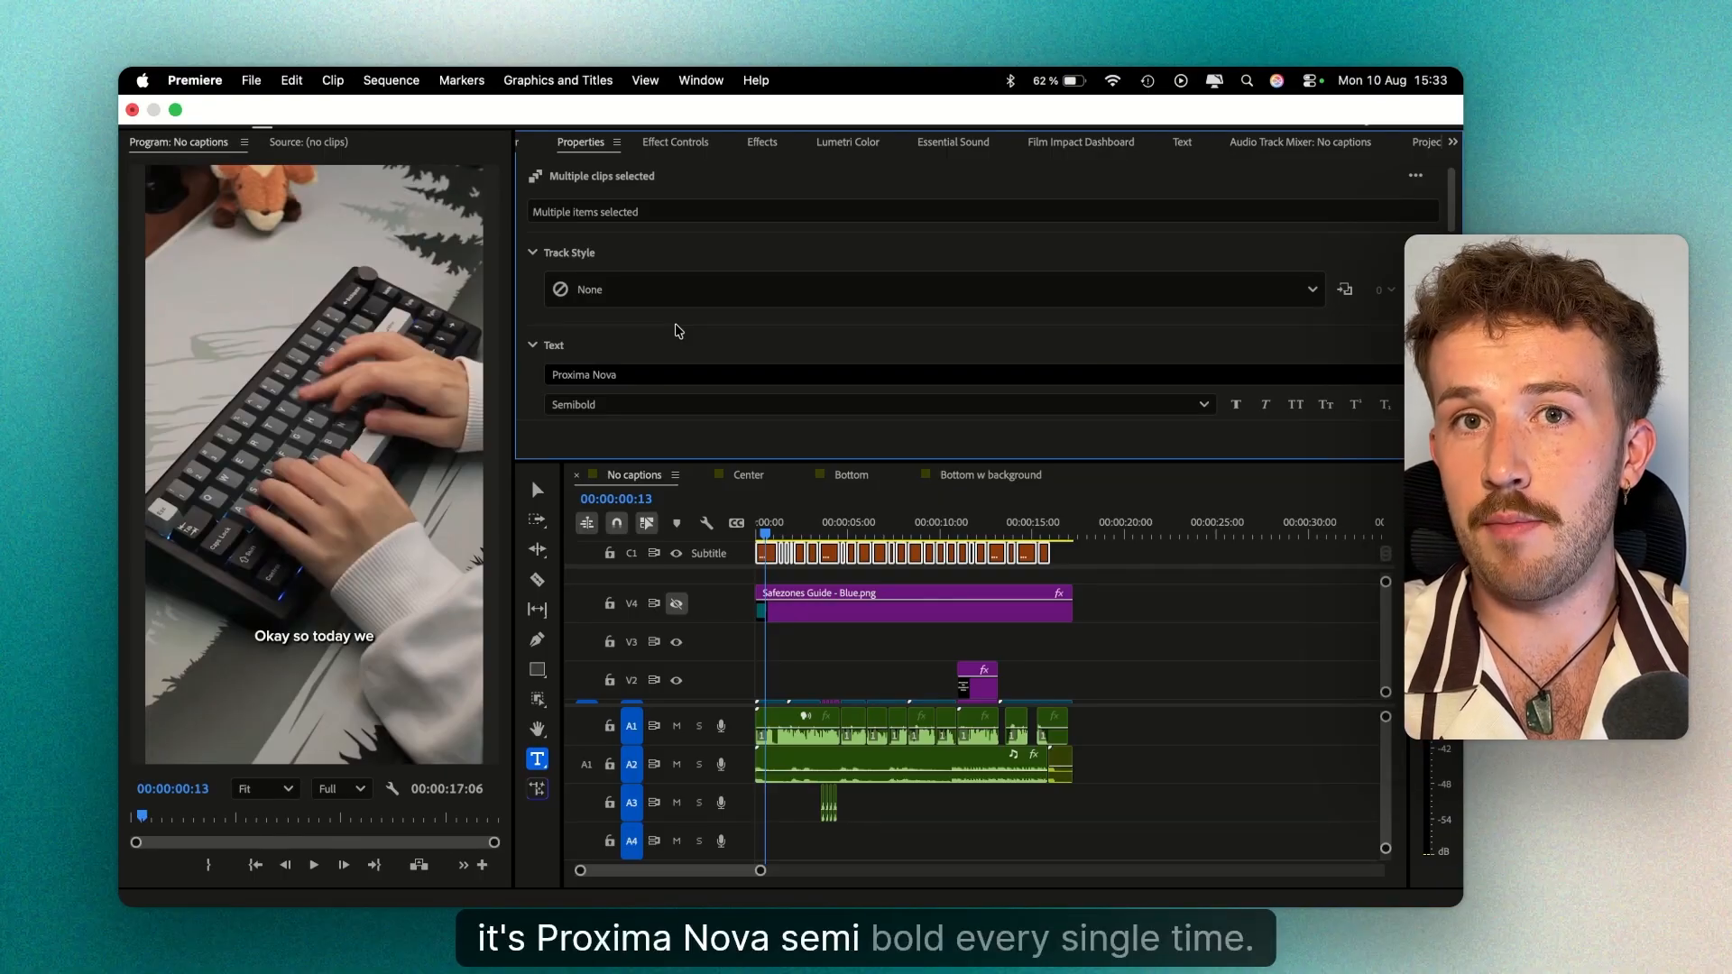
Show the safe-zone guide on V4 and enlarge the captions' font size while keeping the text within the guide's width.
{"action": "scroll", "coordinate": [679, 330], "scroll_direction": "down", "scroll_amount": 3}
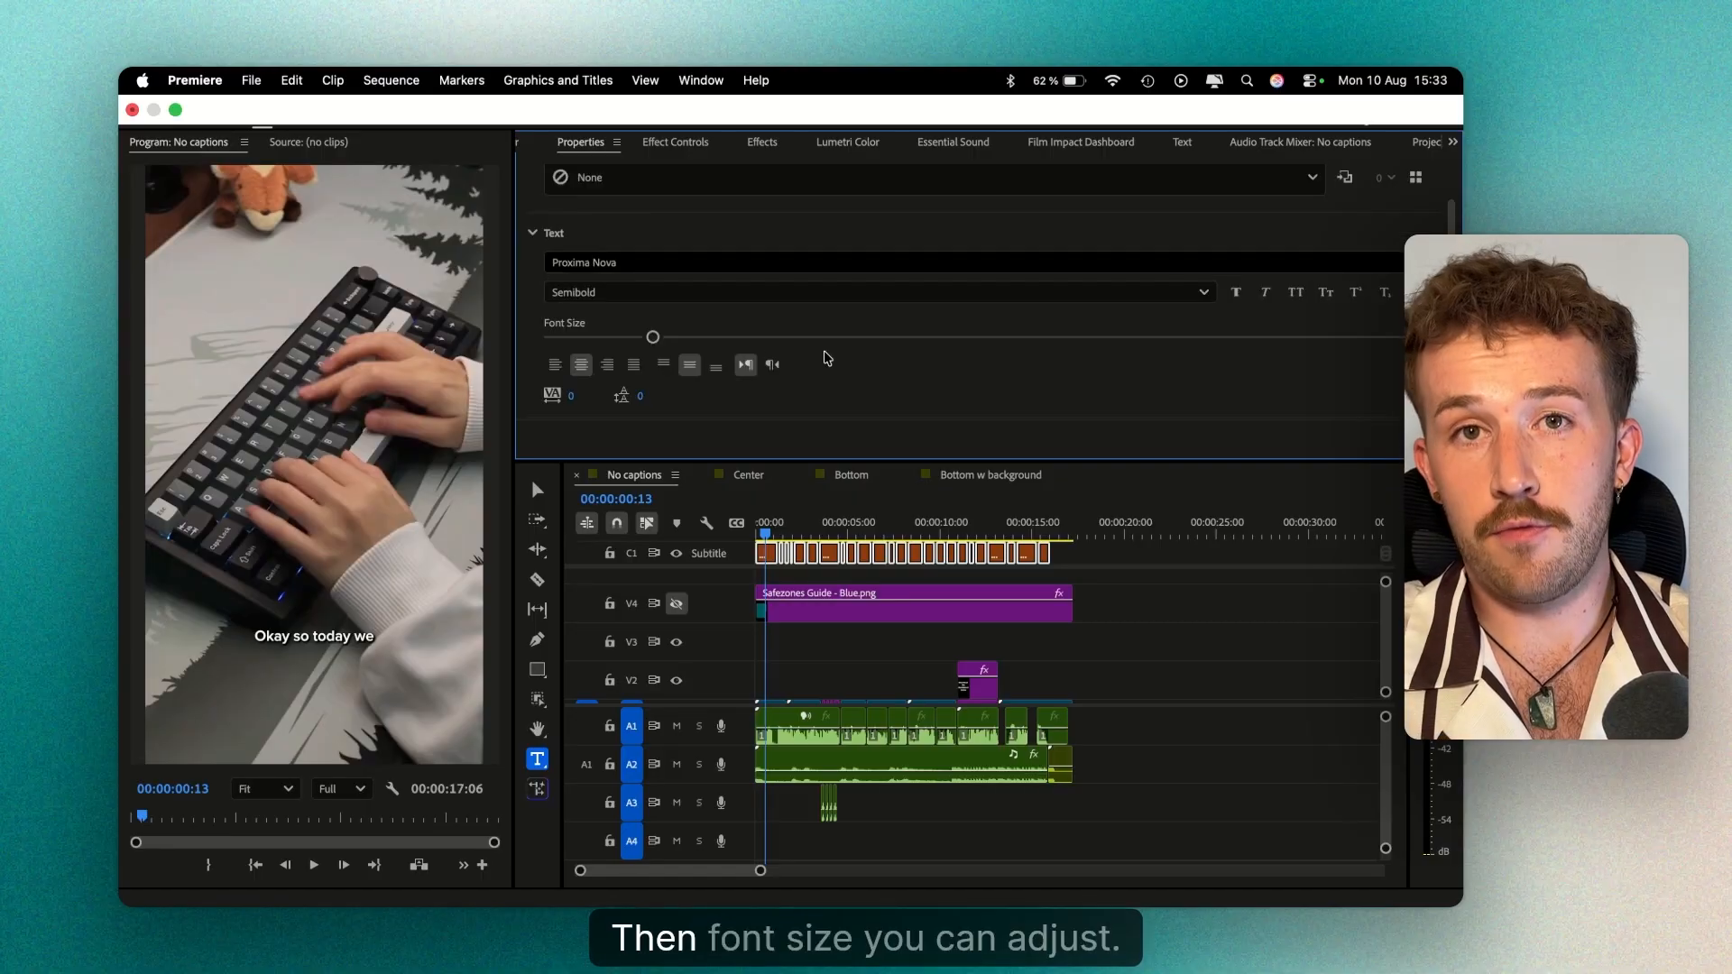
{"action": "left_click", "coordinate": [670, 613]}
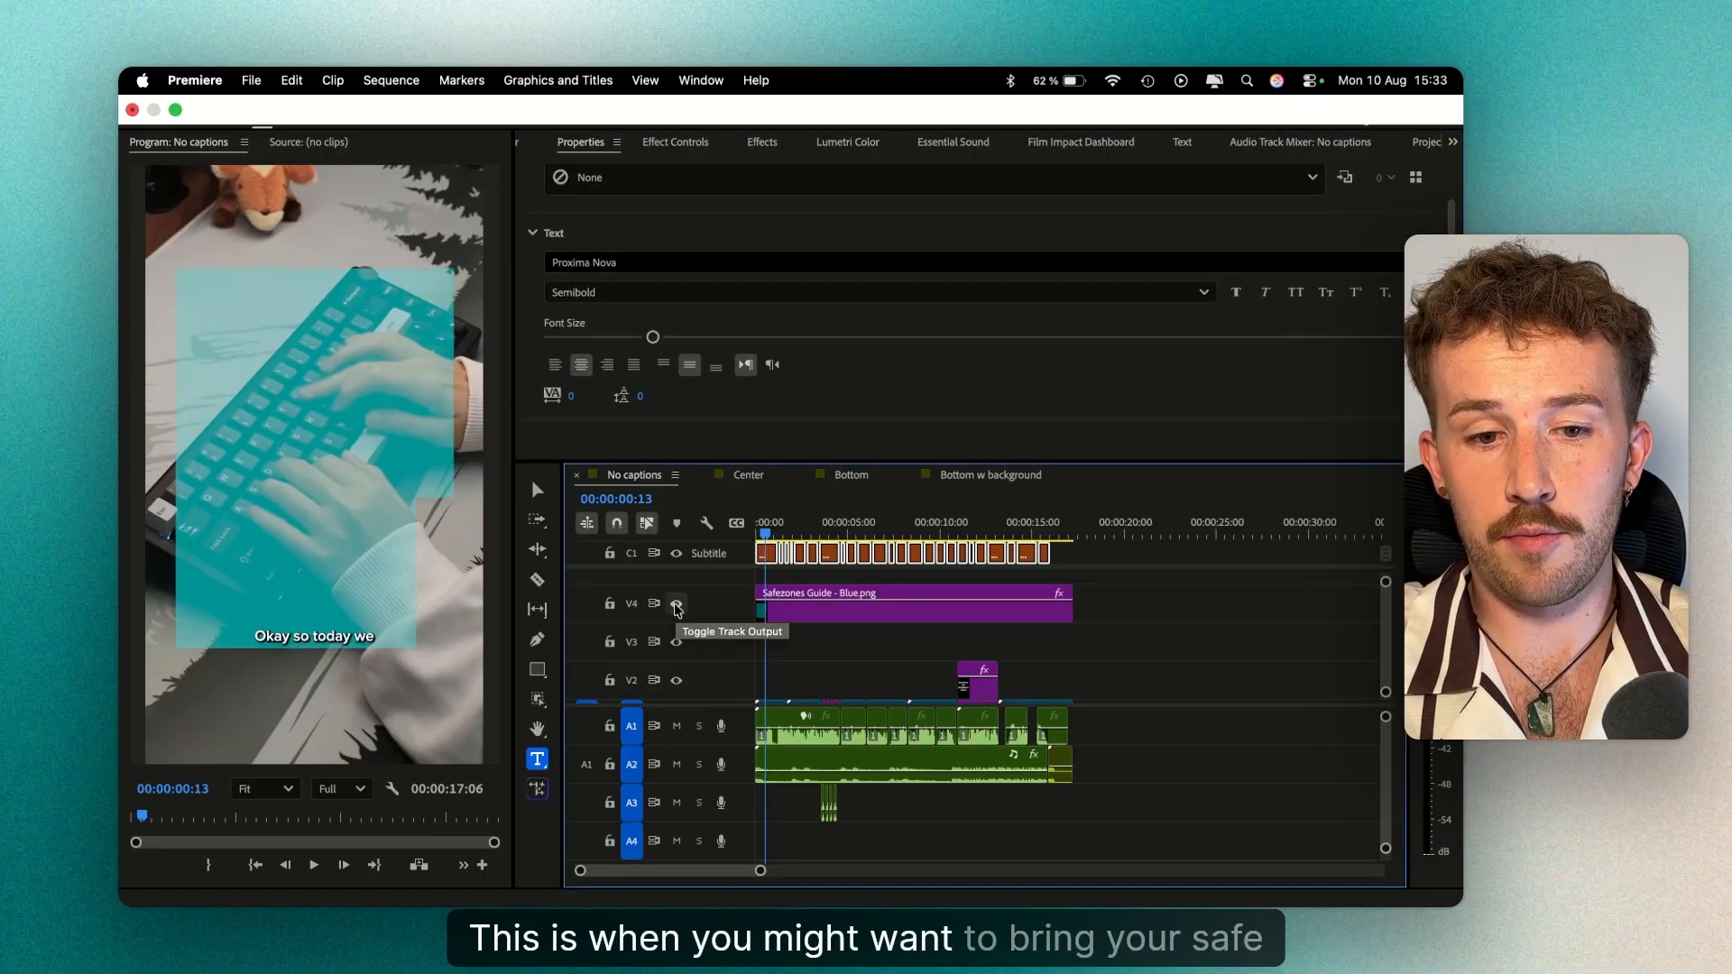
{"action": "left_click_drag", "start_coordinate": [653, 336], "coordinate": [699, 337]}
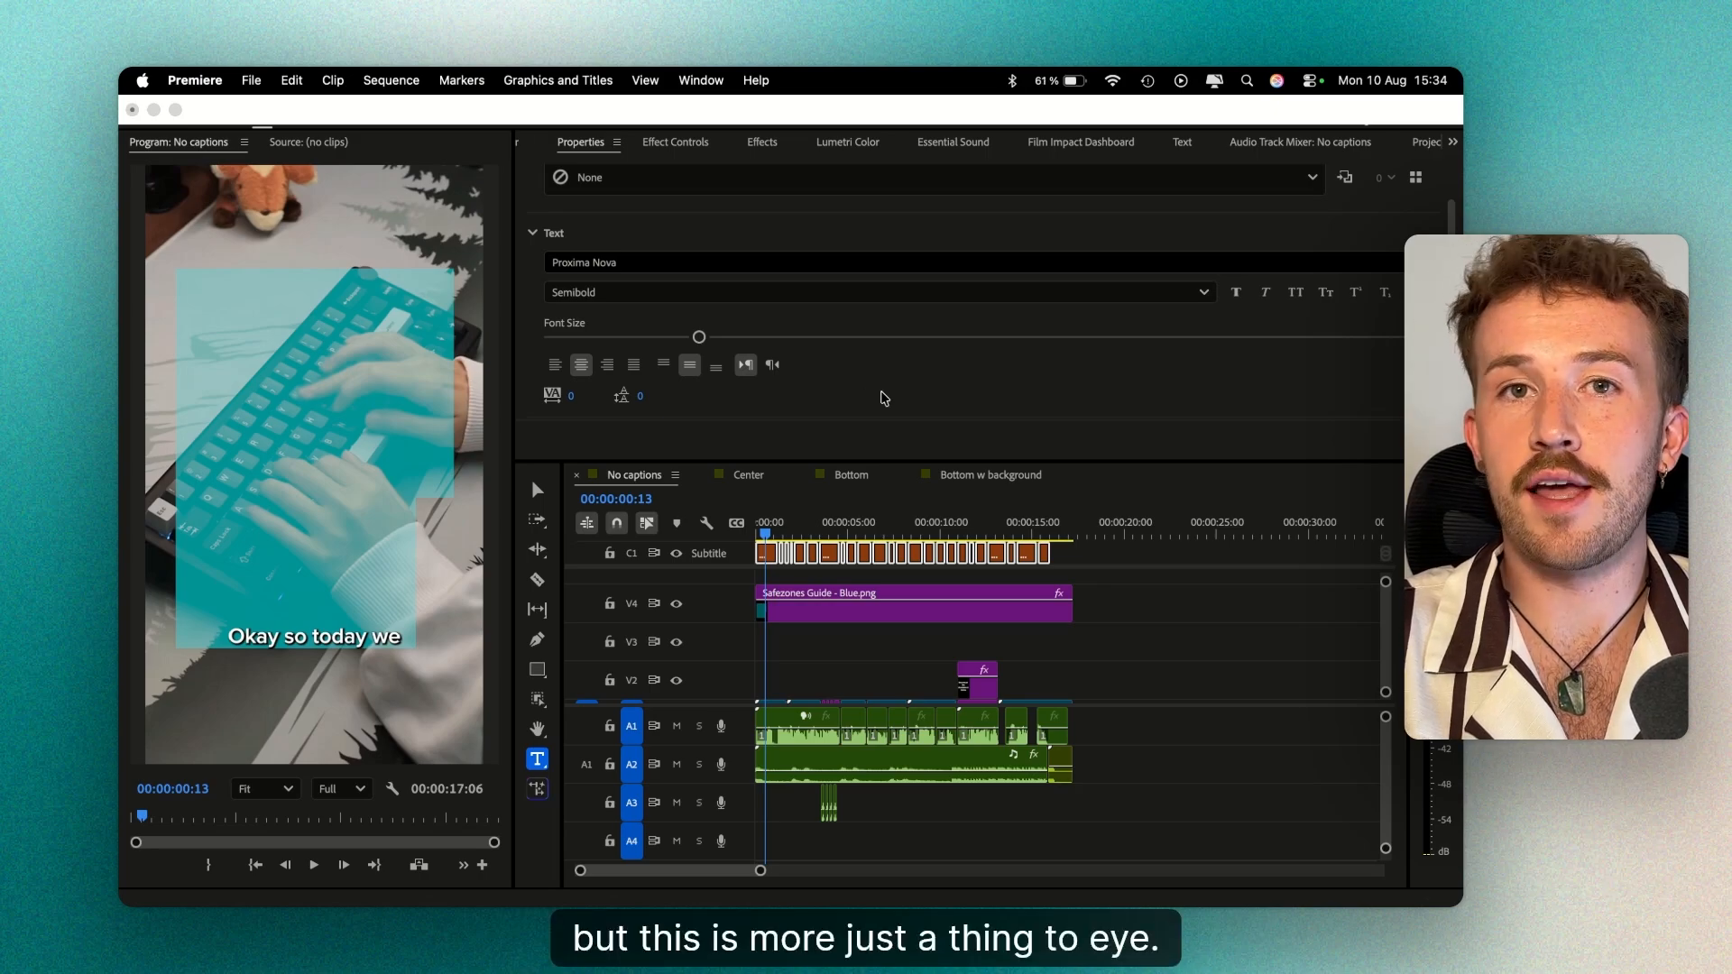
{"action": "left_click_drag", "start_coordinate": [699, 336], "coordinate": [812, 364]}
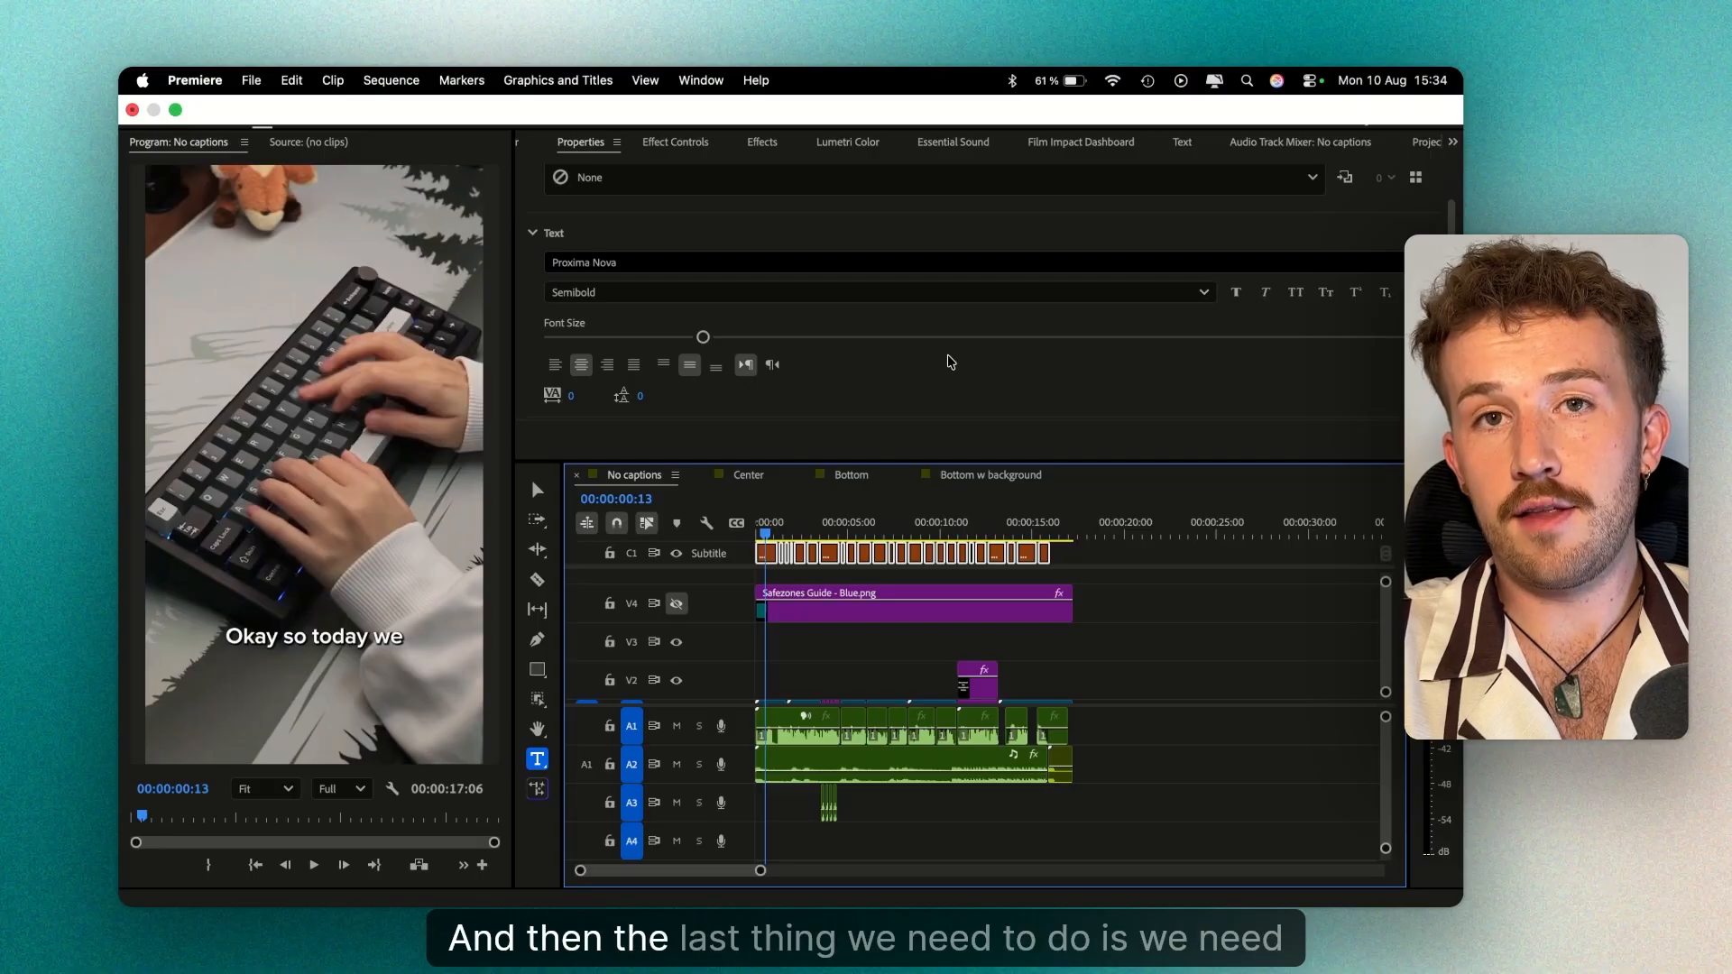
Turn off the black outer stroke on the selected captions.
{"action": "scroll", "coordinate": [912, 379], "scroll_direction": "down", "scroll_amount": 10}
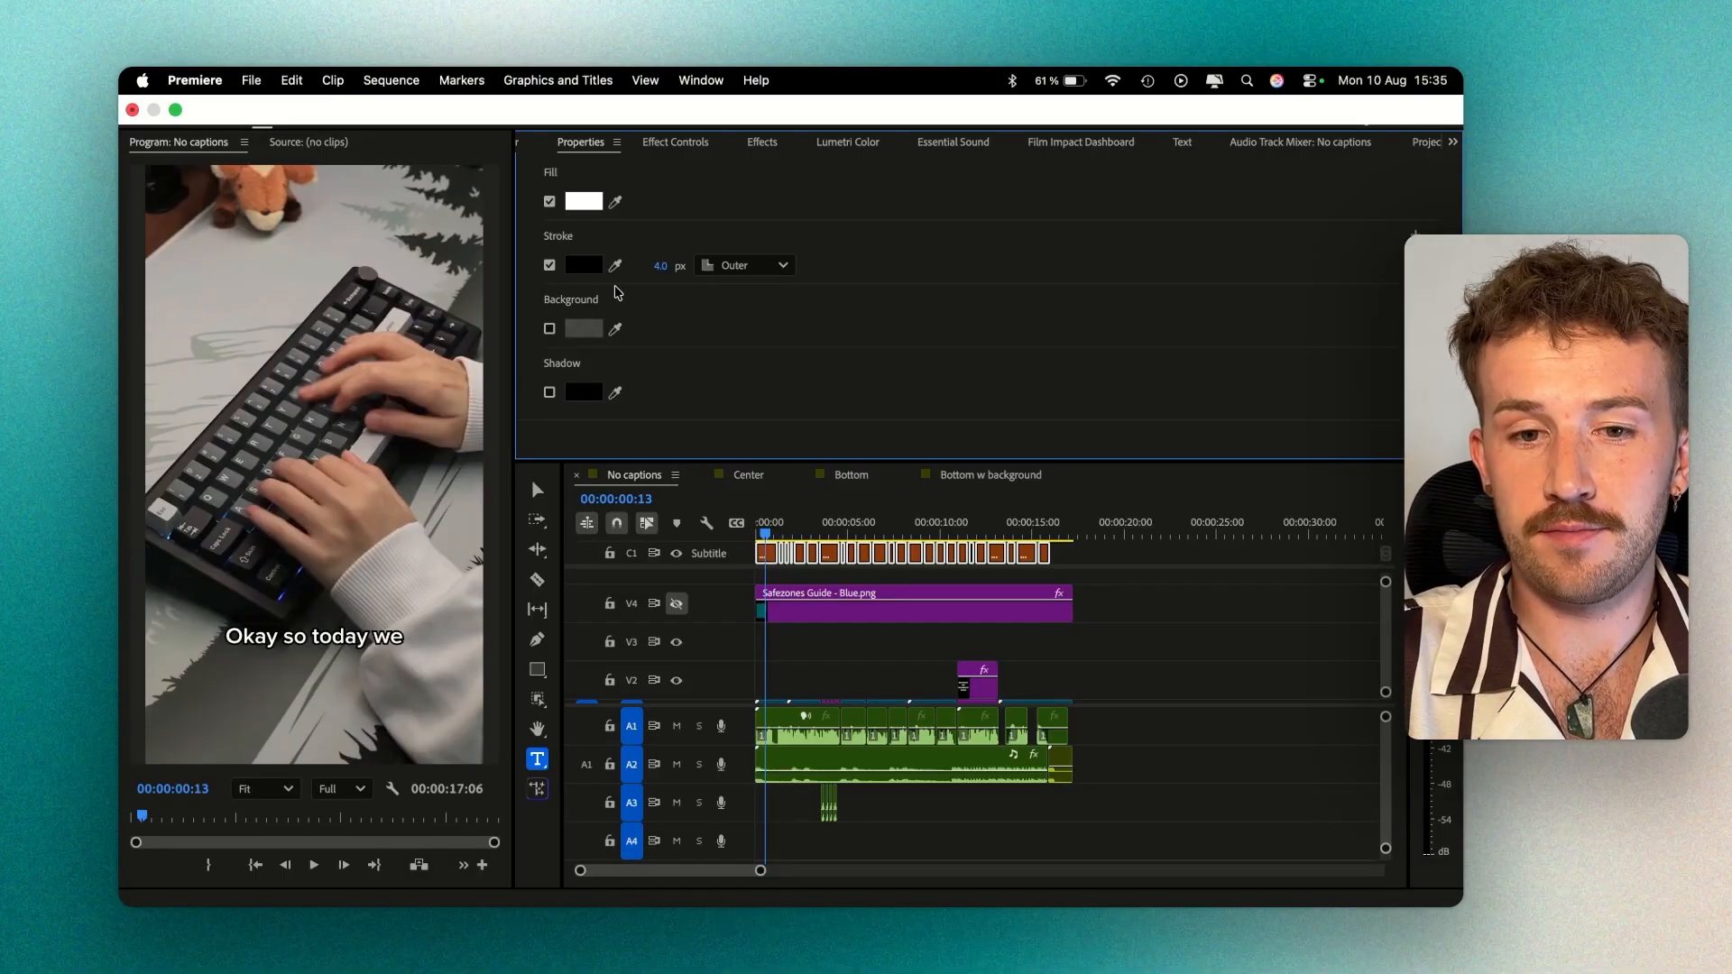
{"action": "left_click", "coordinate": [550, 265]}
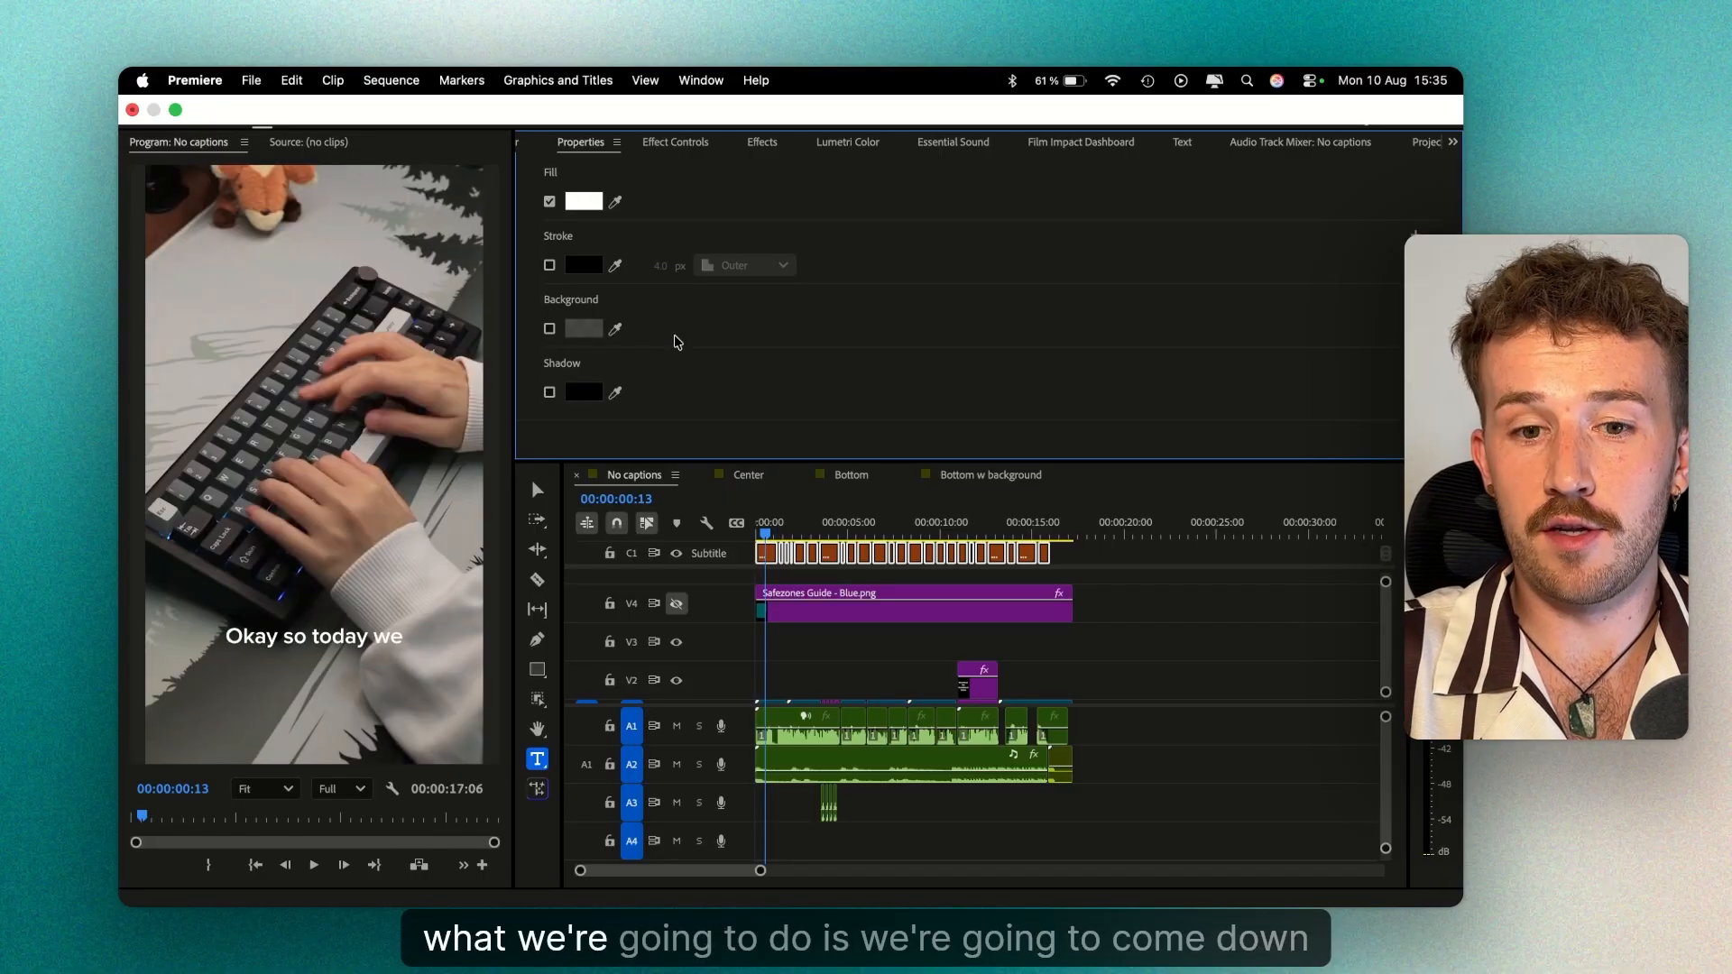
Turn on a drop shadow for the selected captions with full opacity and black (000000) as its color.
{"action": "left_click", "coordinate": [550, 393]}
{"action": "scroll", "coordinate": [745, 334], "scroll_direction": "down", "scroll_amount": 1}
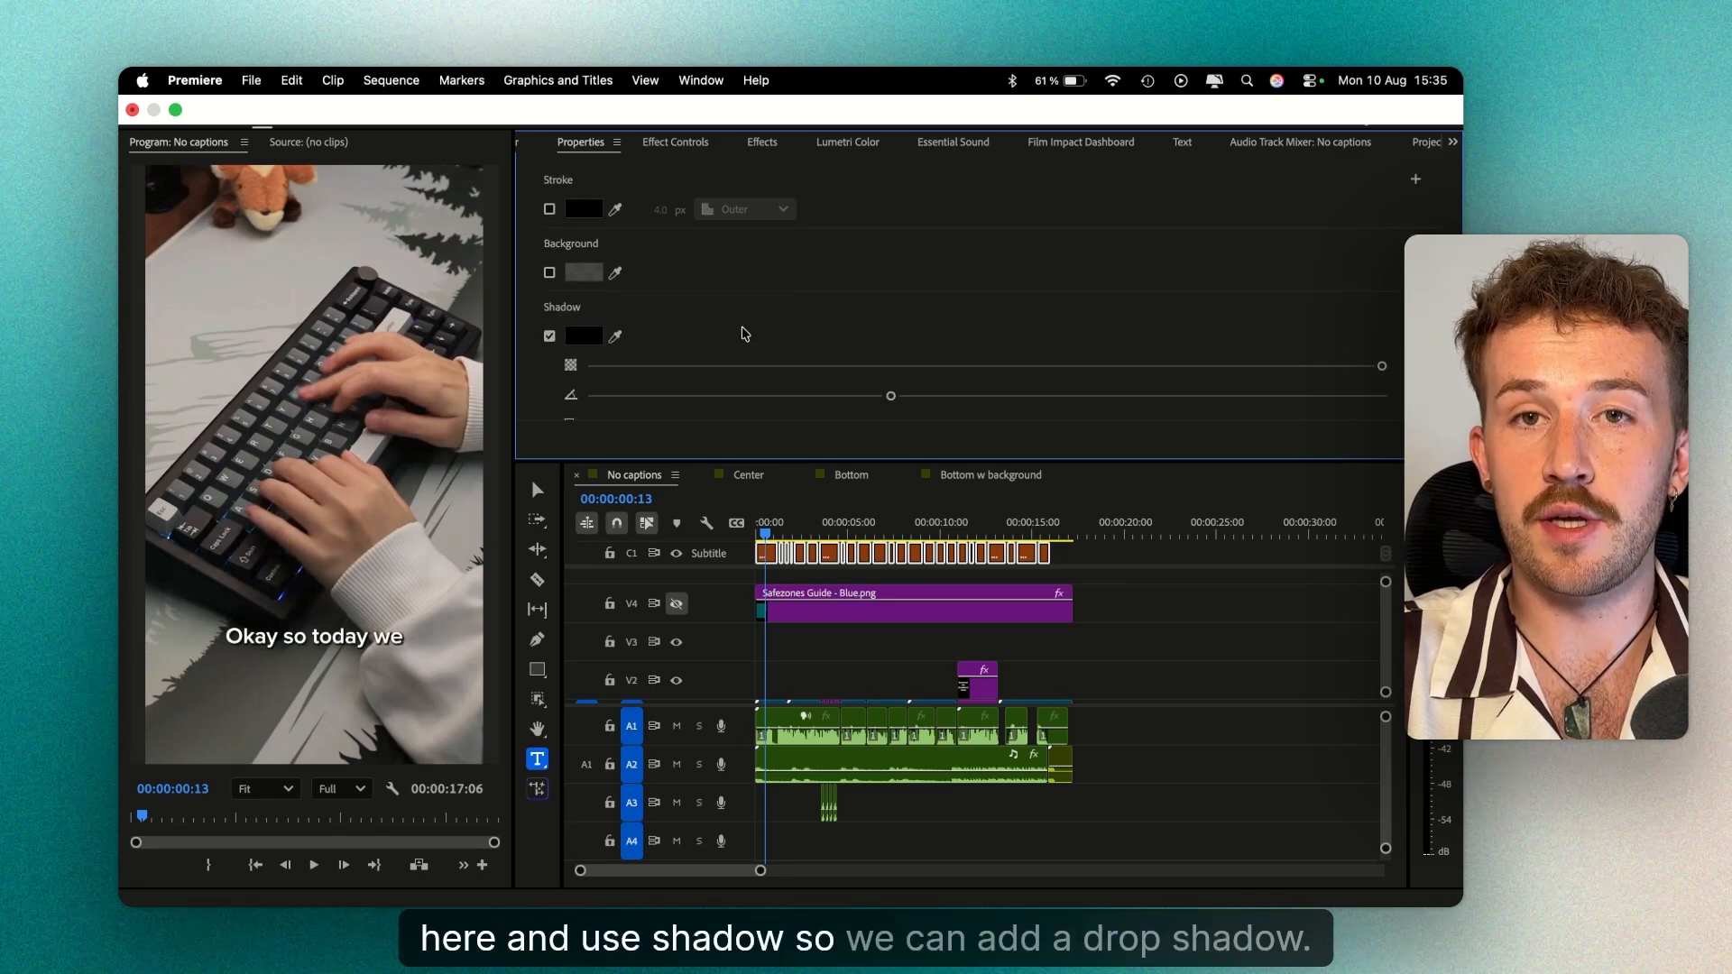
{"action": "scroll", "coordinate": [745, 334], "scroll_direction": "down", "scroll_amount": 1}
{"action": "mouse_move", "coordinate": [1381, 309]}
{"action": "left_mouse_down"}
{"action": "mouse_move", "coordinate": [1144, 311]}
{"action": "mouse_move", "coordinate": [1381, 310]}
{"action": "left_mouse_up"}
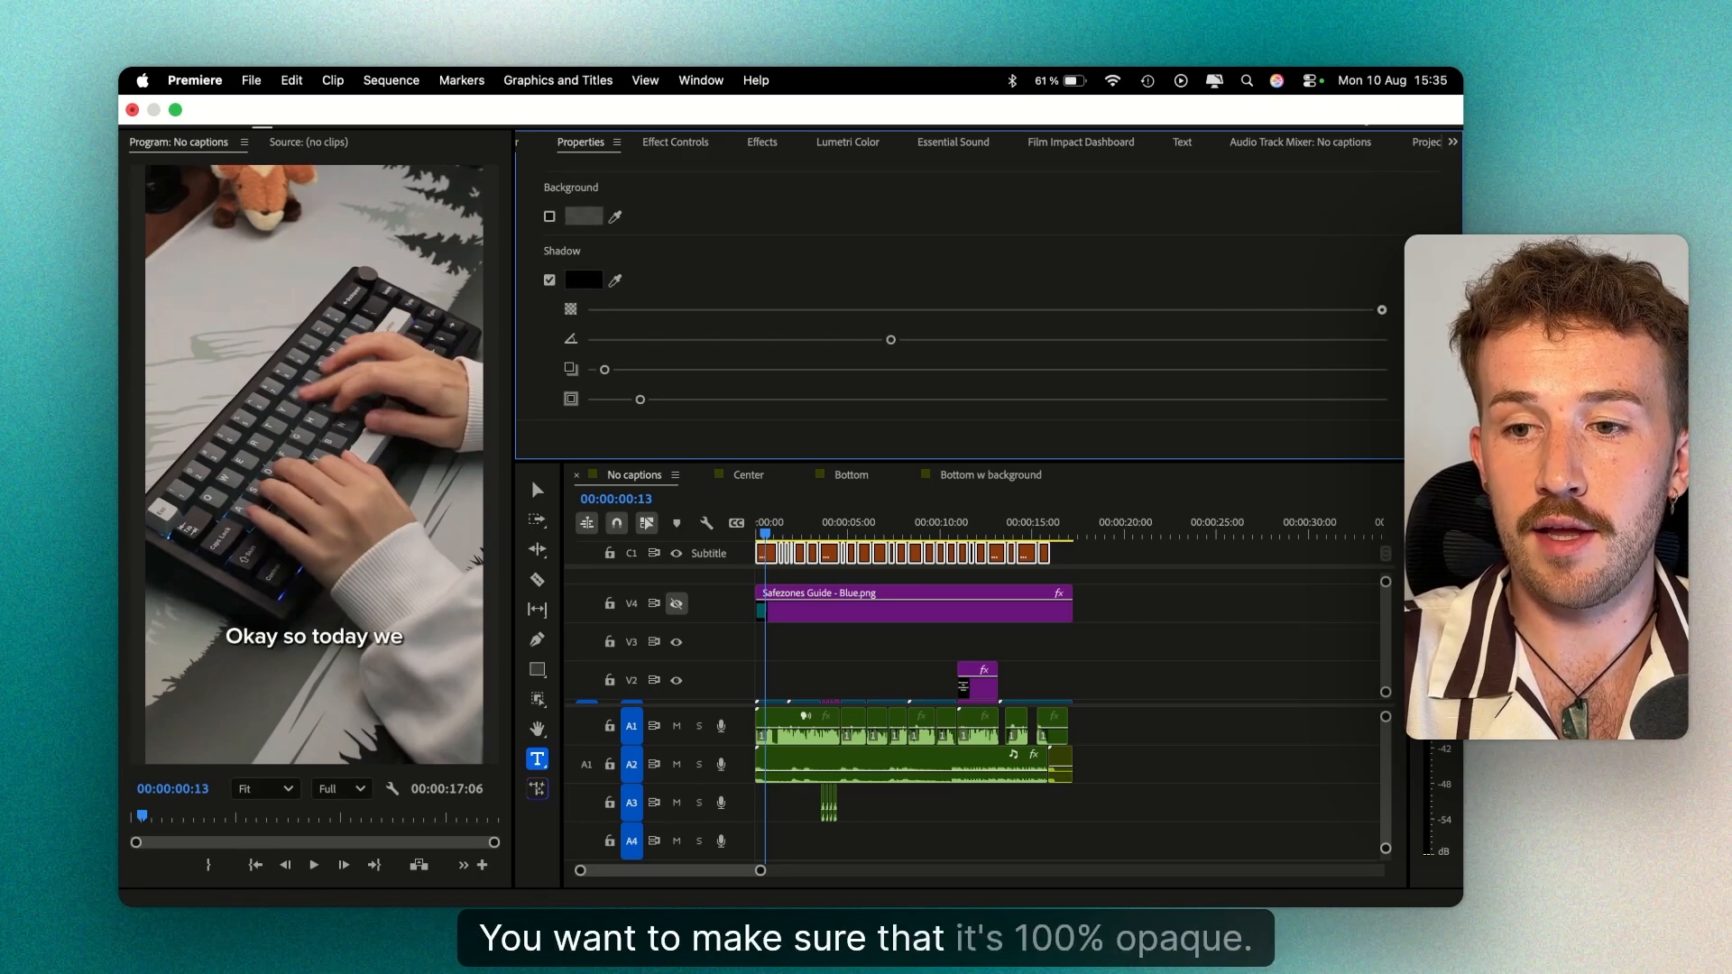
{"action": "left_click", "coordinate": [582, 282]}
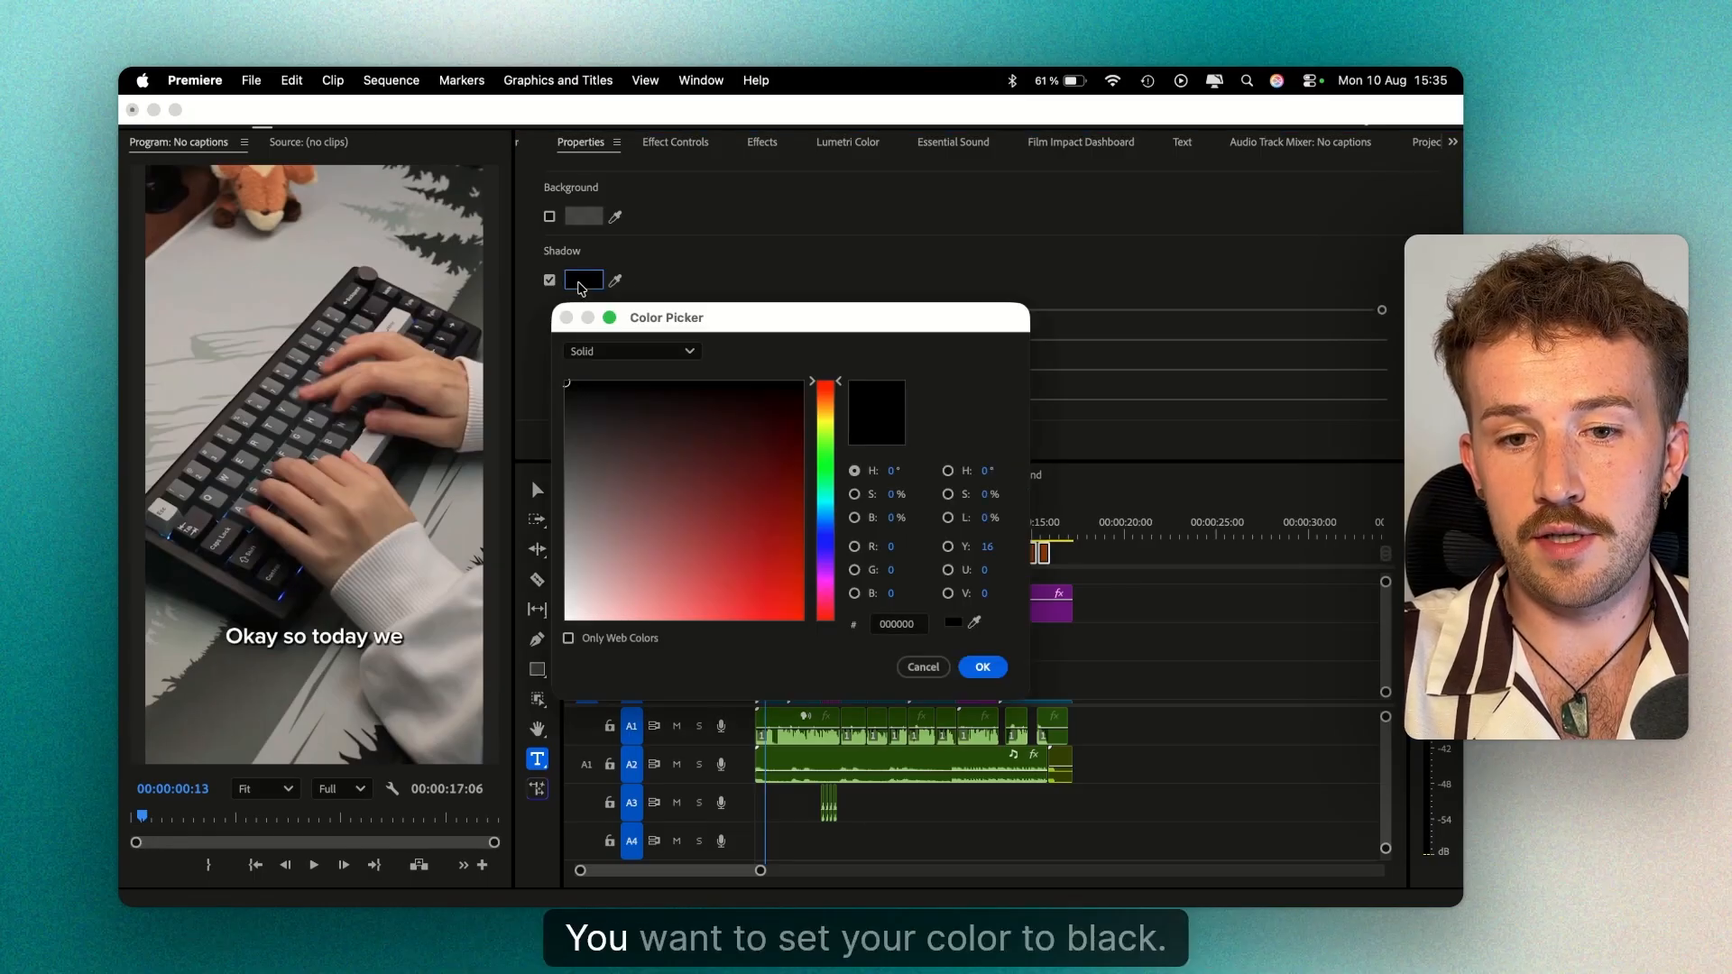
{"action": "left_click", "coordinate": [983, 668]}
Experiment with the caption shadow's size and blur, ending with a small size and a blur value larger than the size.
{"action": "scroll", "coordinate": [858, 220], "scroll_direction": "down", "scroll_amount": 2}
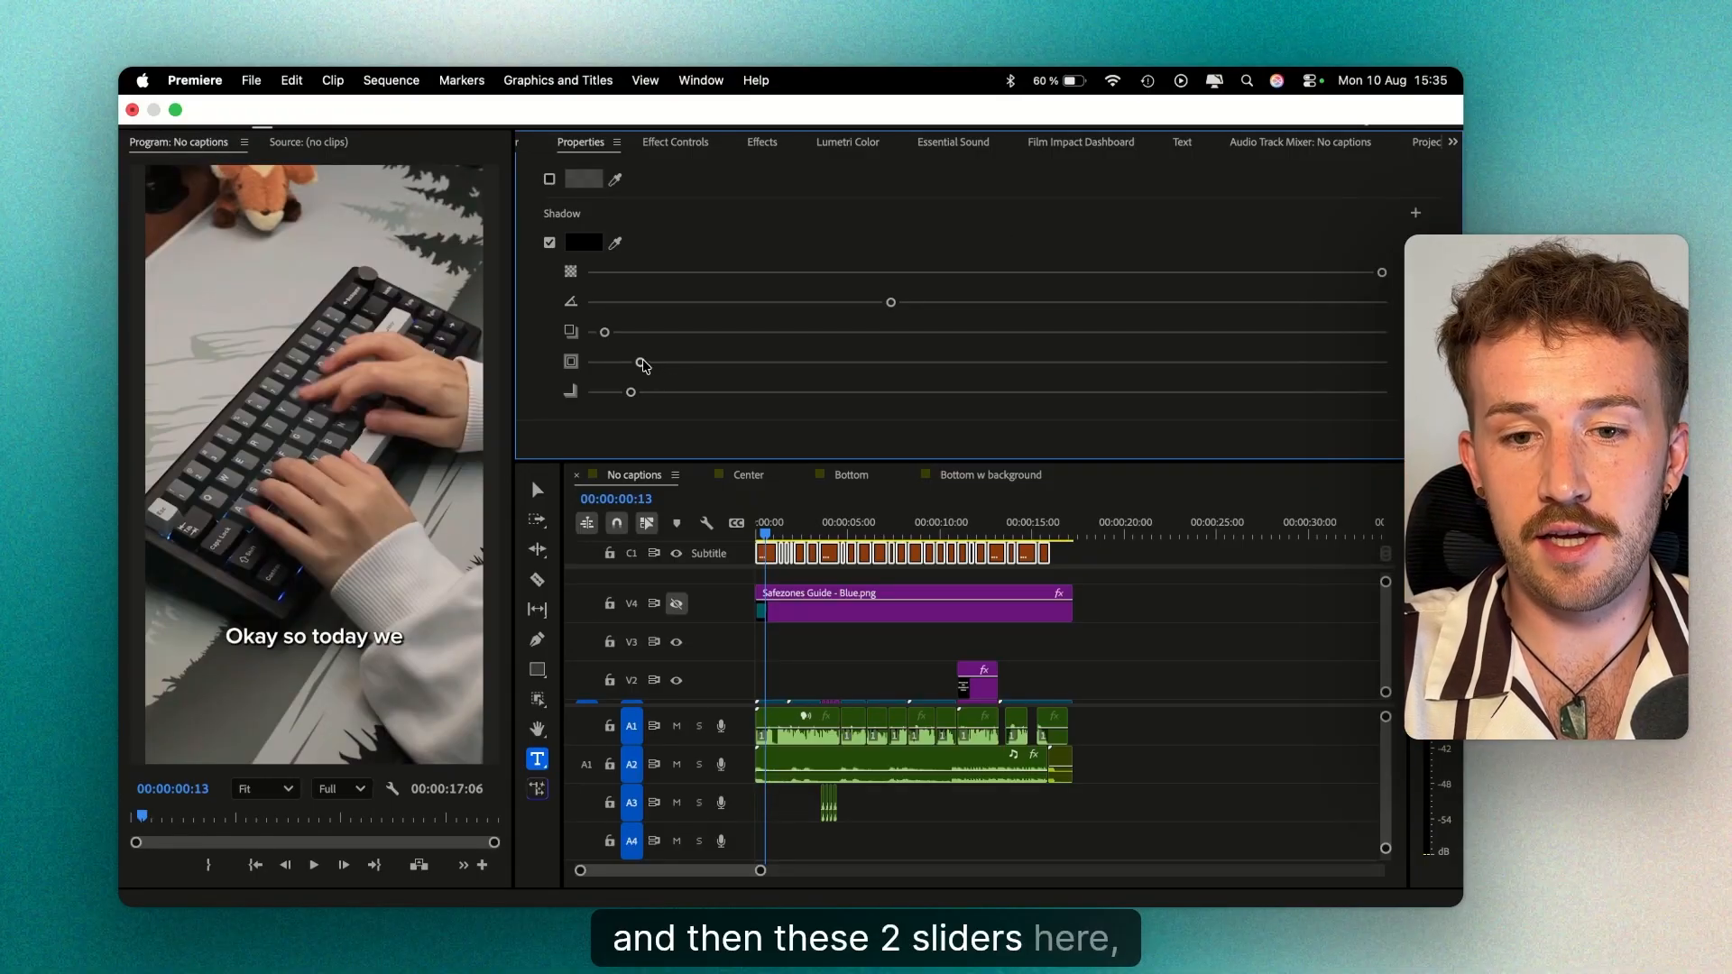
{"action": "left_click_drag", "start_coordinate": [639, 362], "coordinate": [1000, 364]}
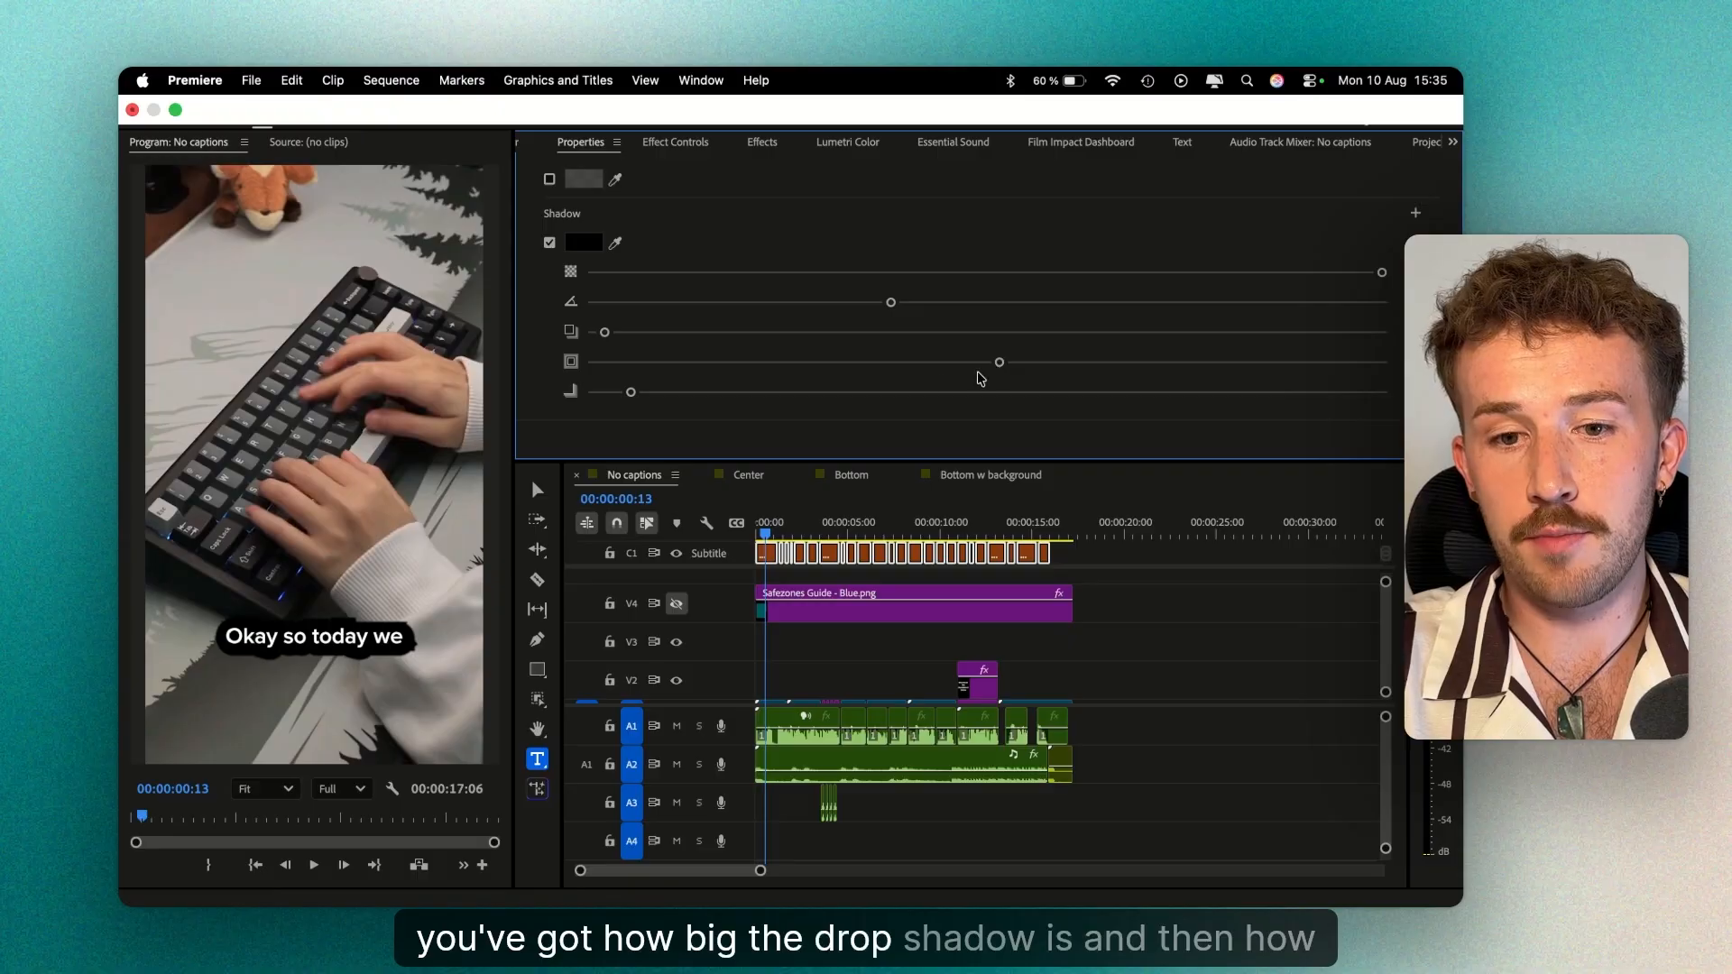
{"action": "left_click_drag", "start_coordinate": [664, 392], "coordinate": [828, 392]}
{"action": "left_click_drag", "start_coordinate": [999, 362], "coordinate": [675, 372]}
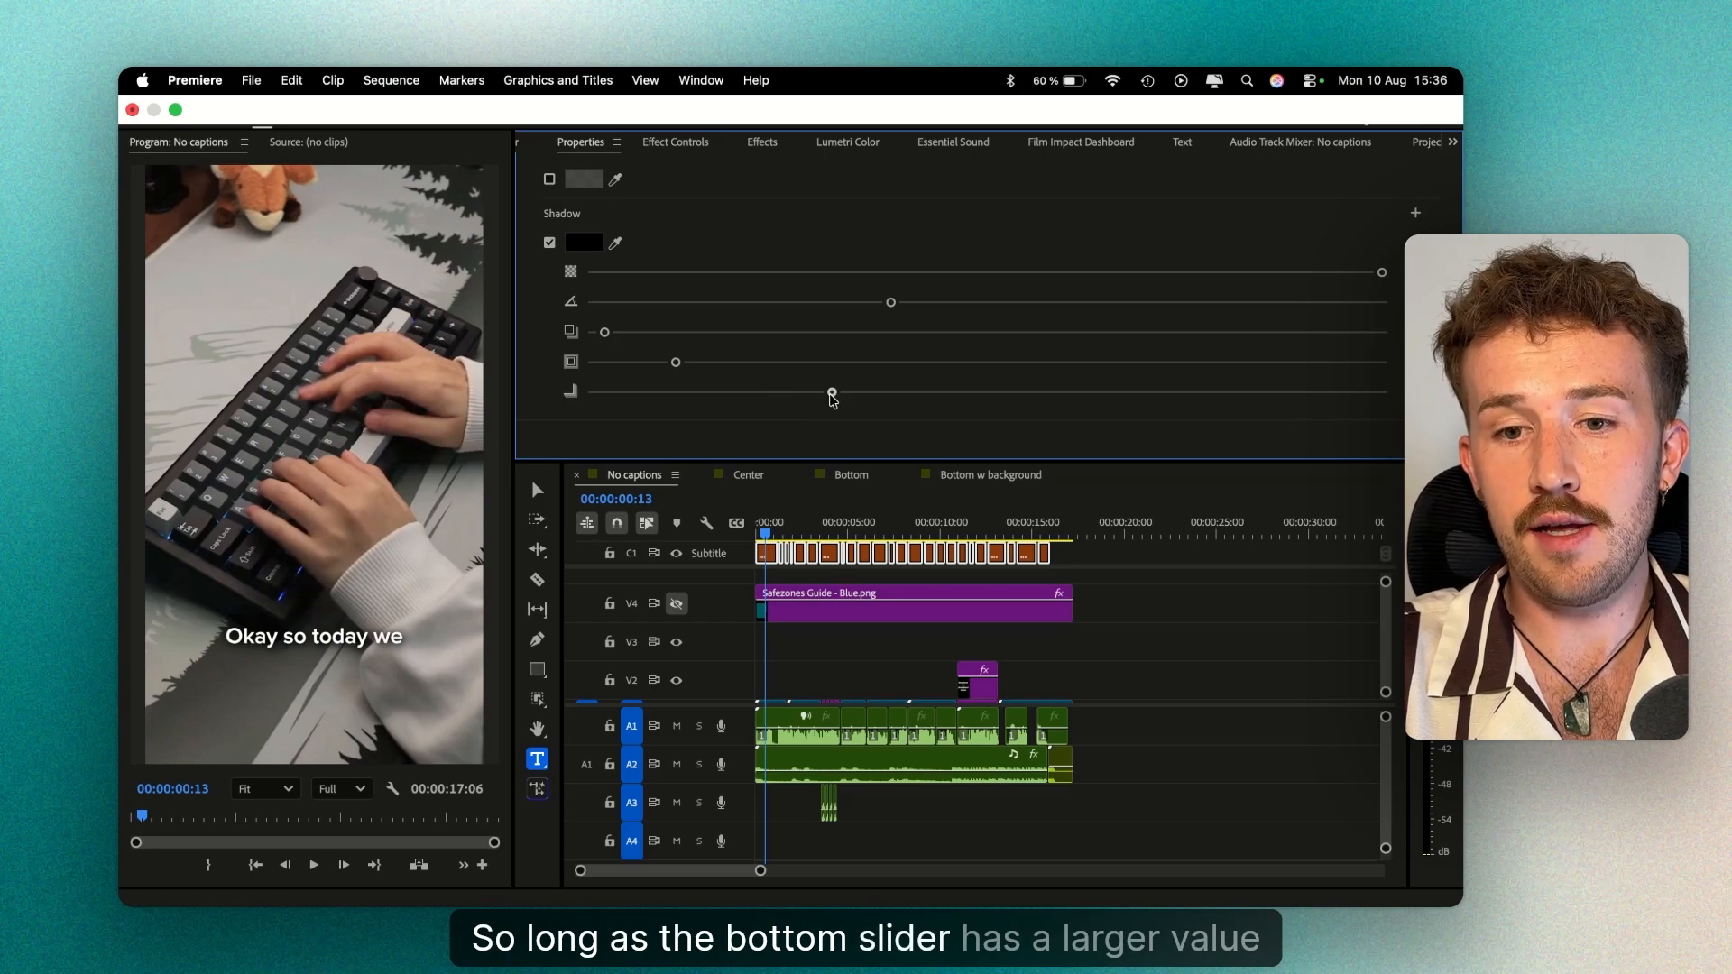
{"action": "left_click_drag", "start_coordinate": [676, 362], "coordinate": [866, 362]}
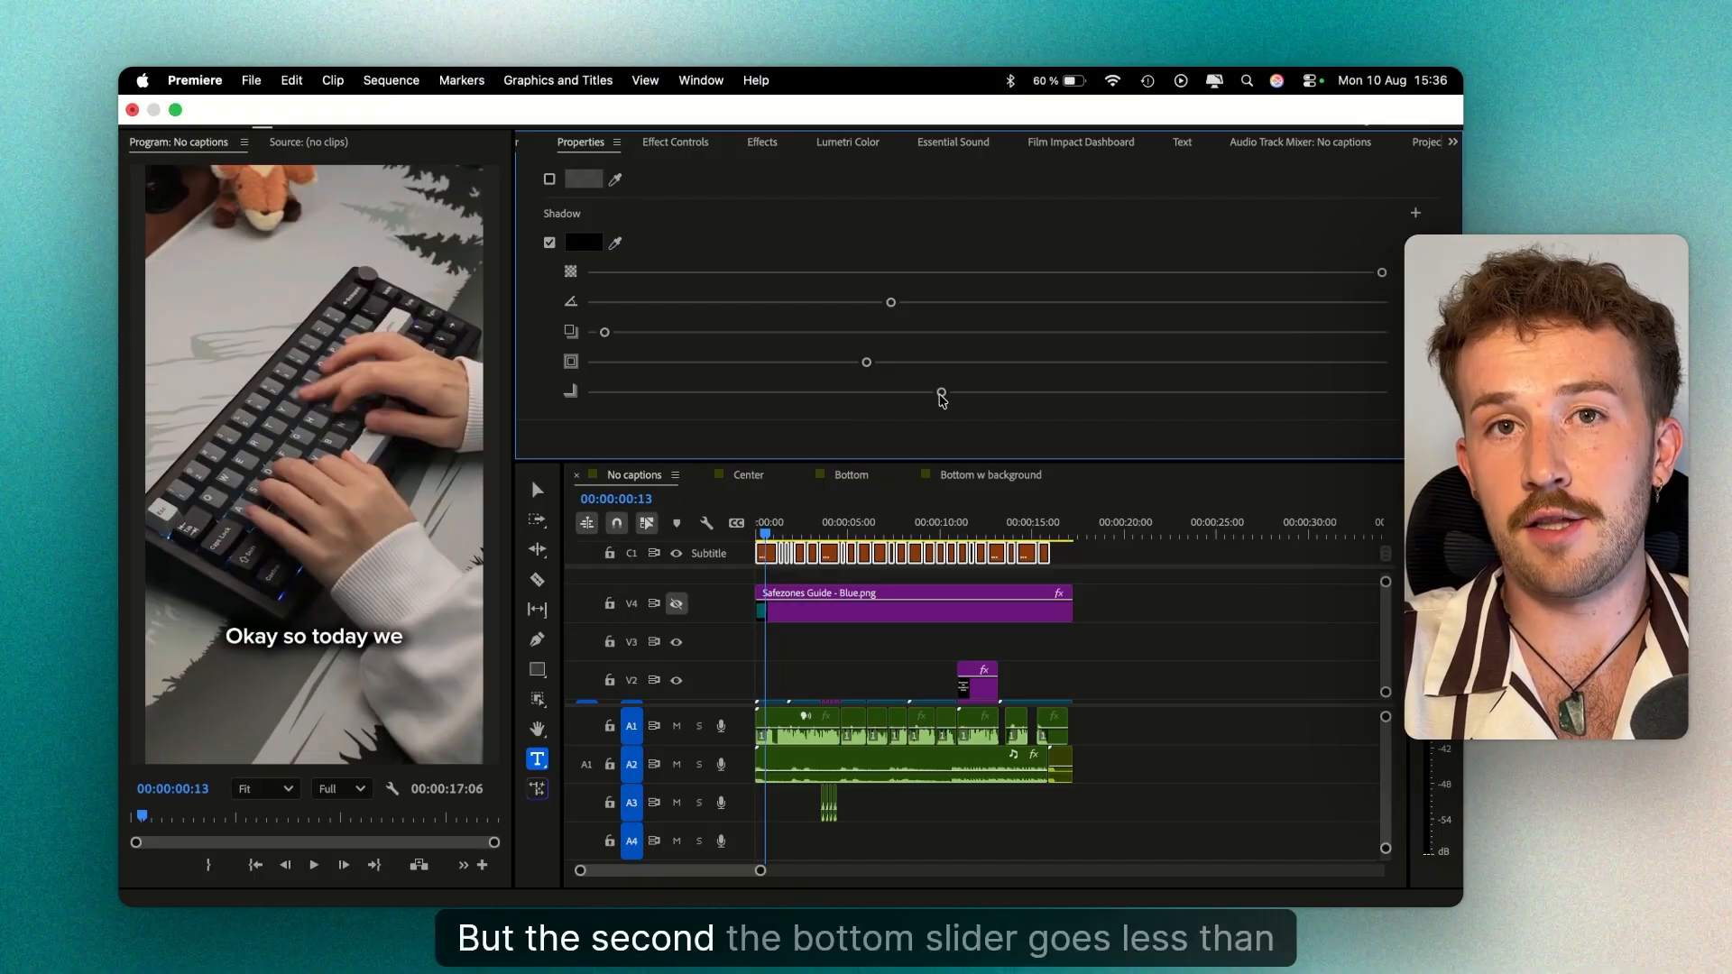
{"action": "left_click_drag", "start_coordinate": [864, 394], "coordinate": [683, 394]}
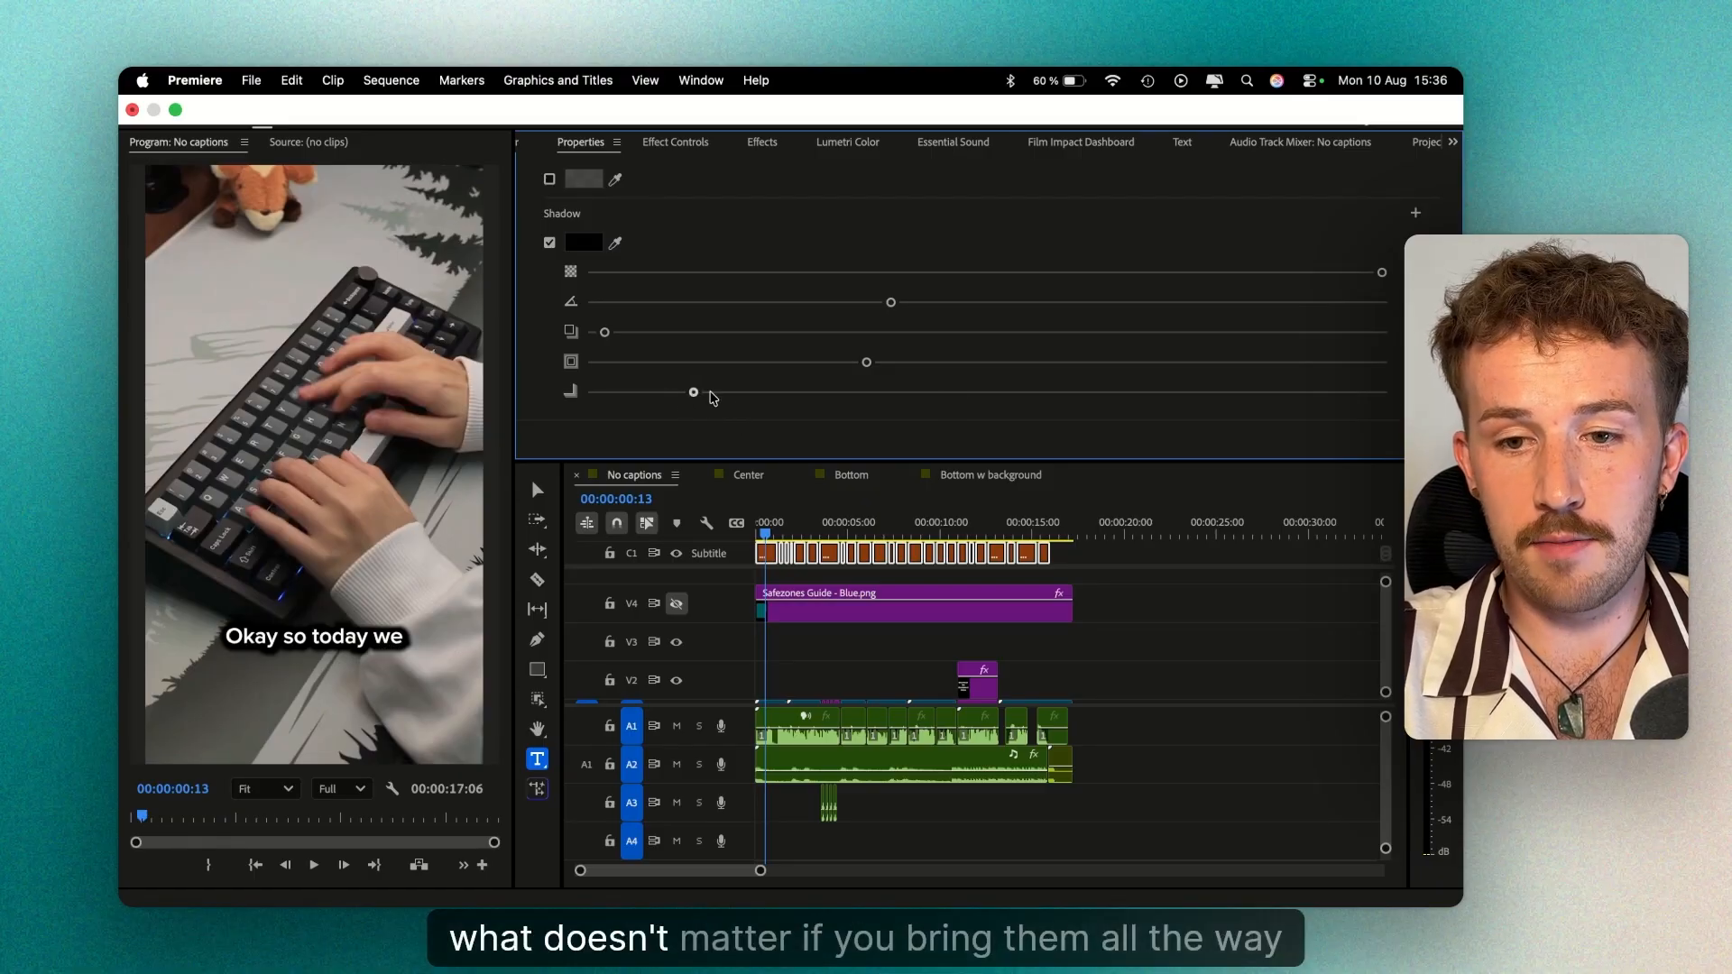
{"action": "left_click_drag", "start_coordinate": [682, 394], "coordinate": [1330, 392]}
{"action": "left_click_drag", "start_coordinate": [866, 363], "coordinate": [1139, 363]}
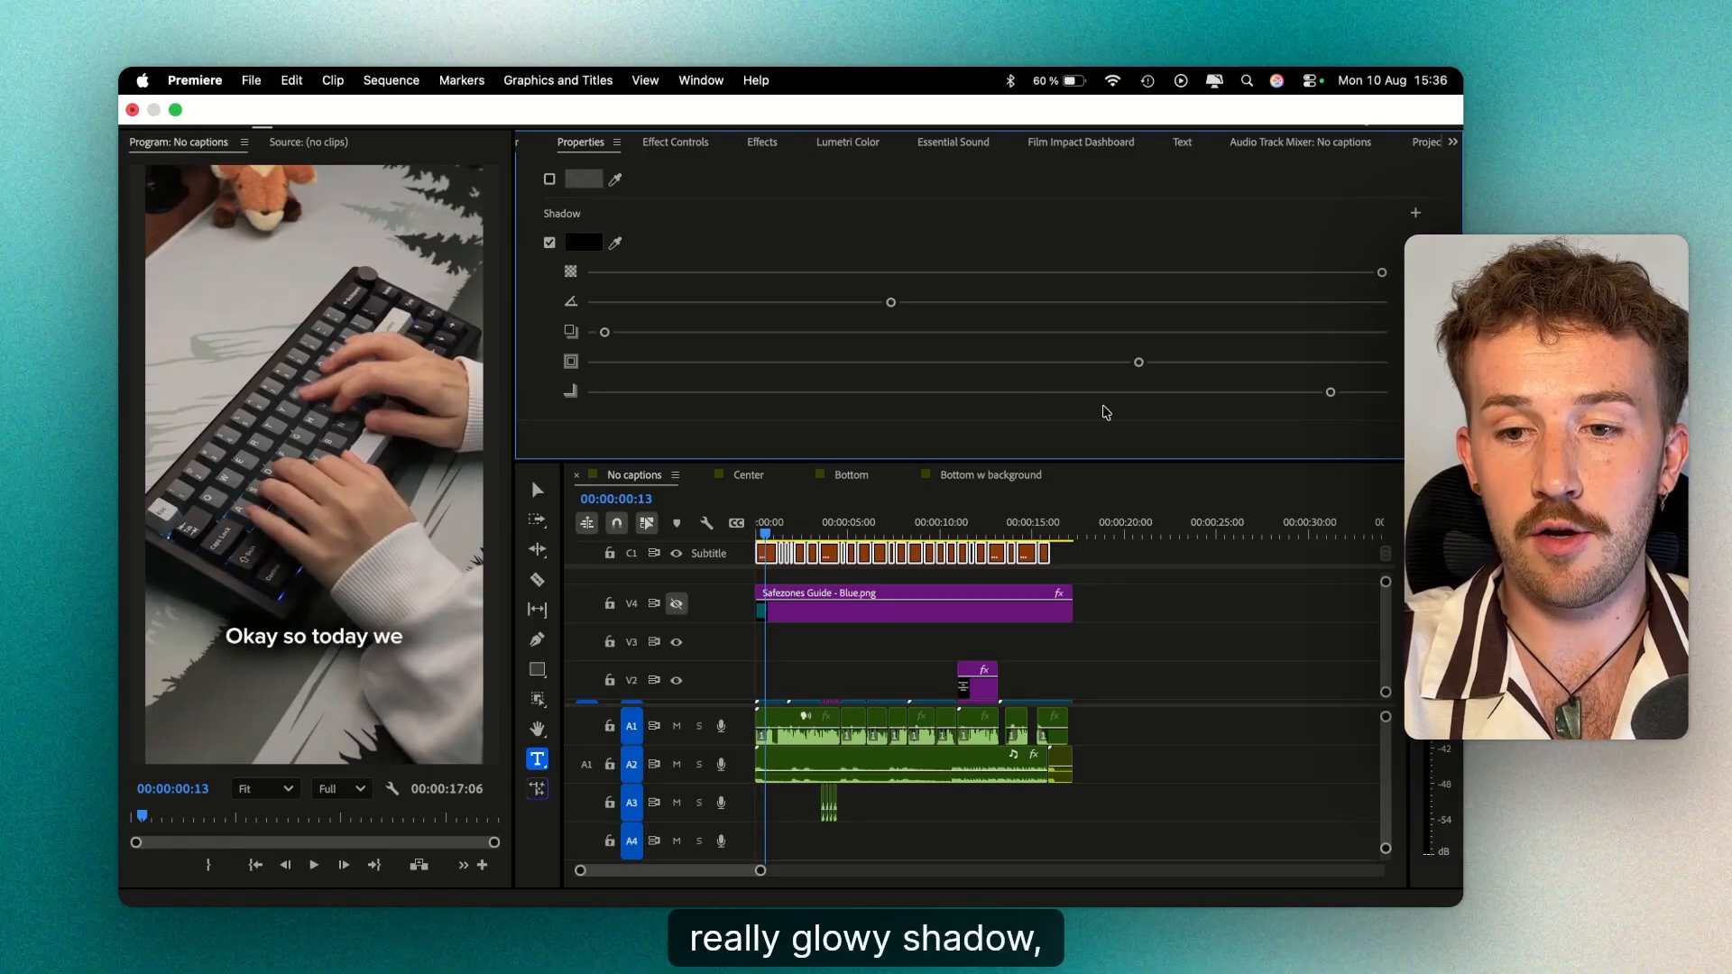
{"action": "left_click_drag", "start_coordinate": [1139, 362], "coordinate": [672, 363]}
{"action": "left_click_drag", "start_coordinate": [766, 392], "coordinate": [739, 391]}
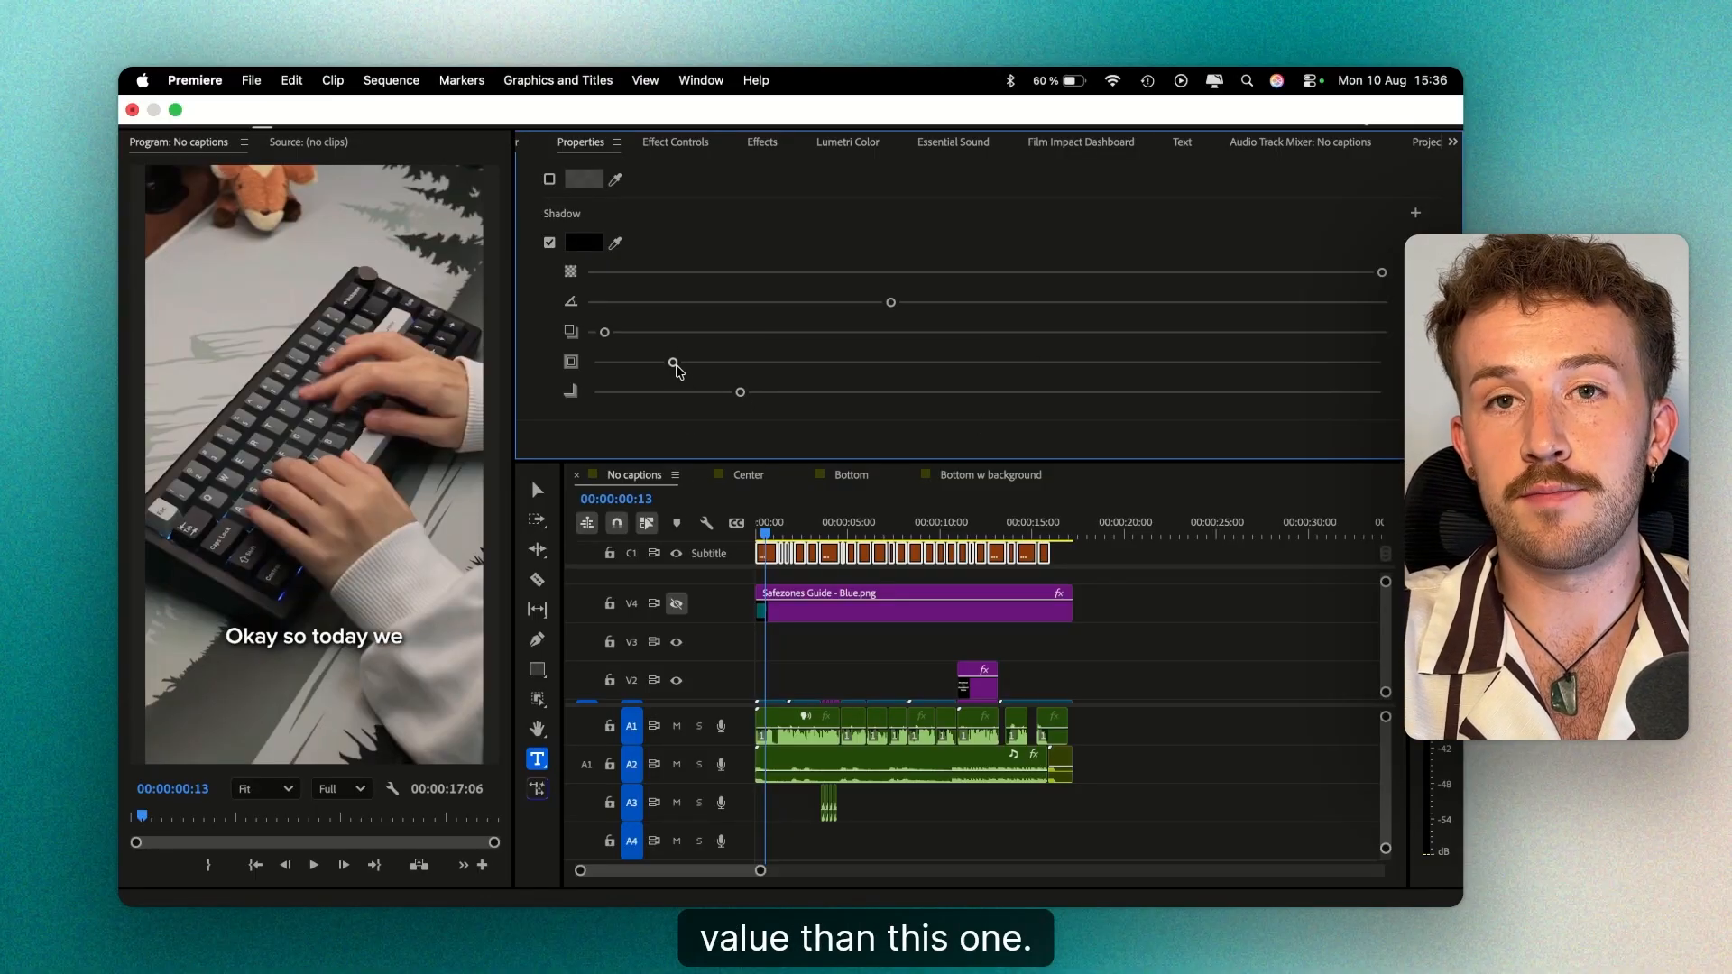
Turn off the captions' shadow and enable a white (FFFFFF) background at full opacity instead.
{"action": "scroll", "coordinate": [762, 339], "scroll_direction": "up", "scroll_amount": 2}
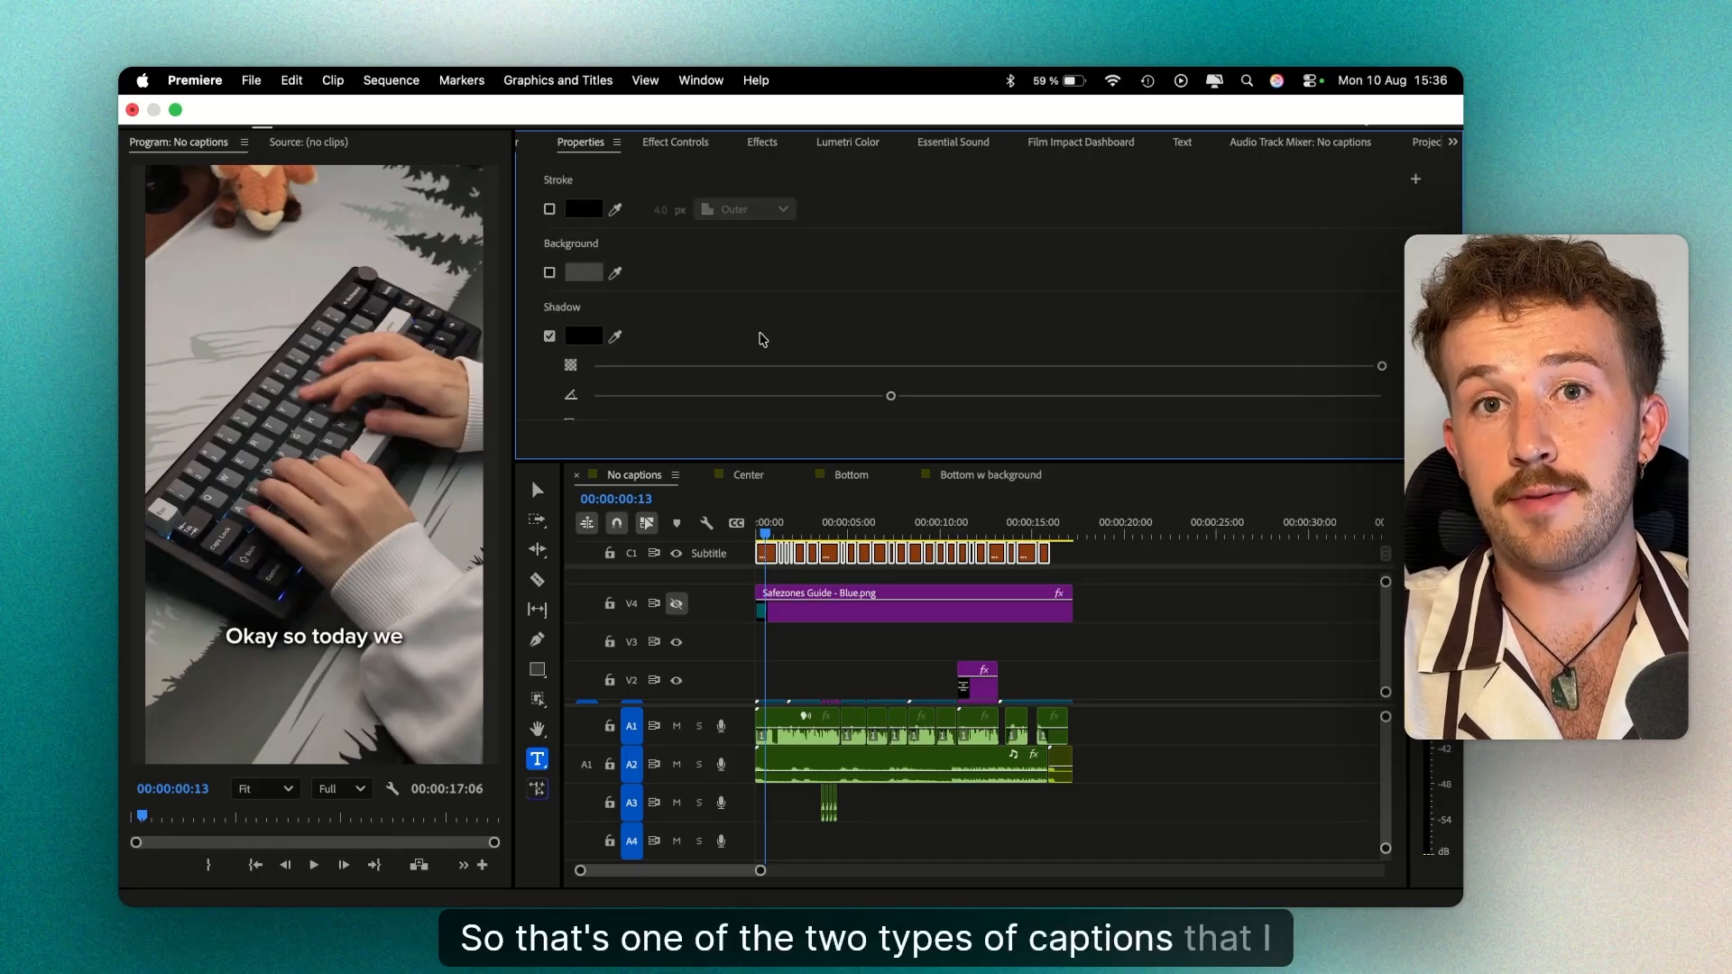
{"action": "left_click", "coordinate": [550, 336]}
{"action": "scroll", "coordinate": [552, 340], "scroll_direction": "up", "scroll_amount": 1}
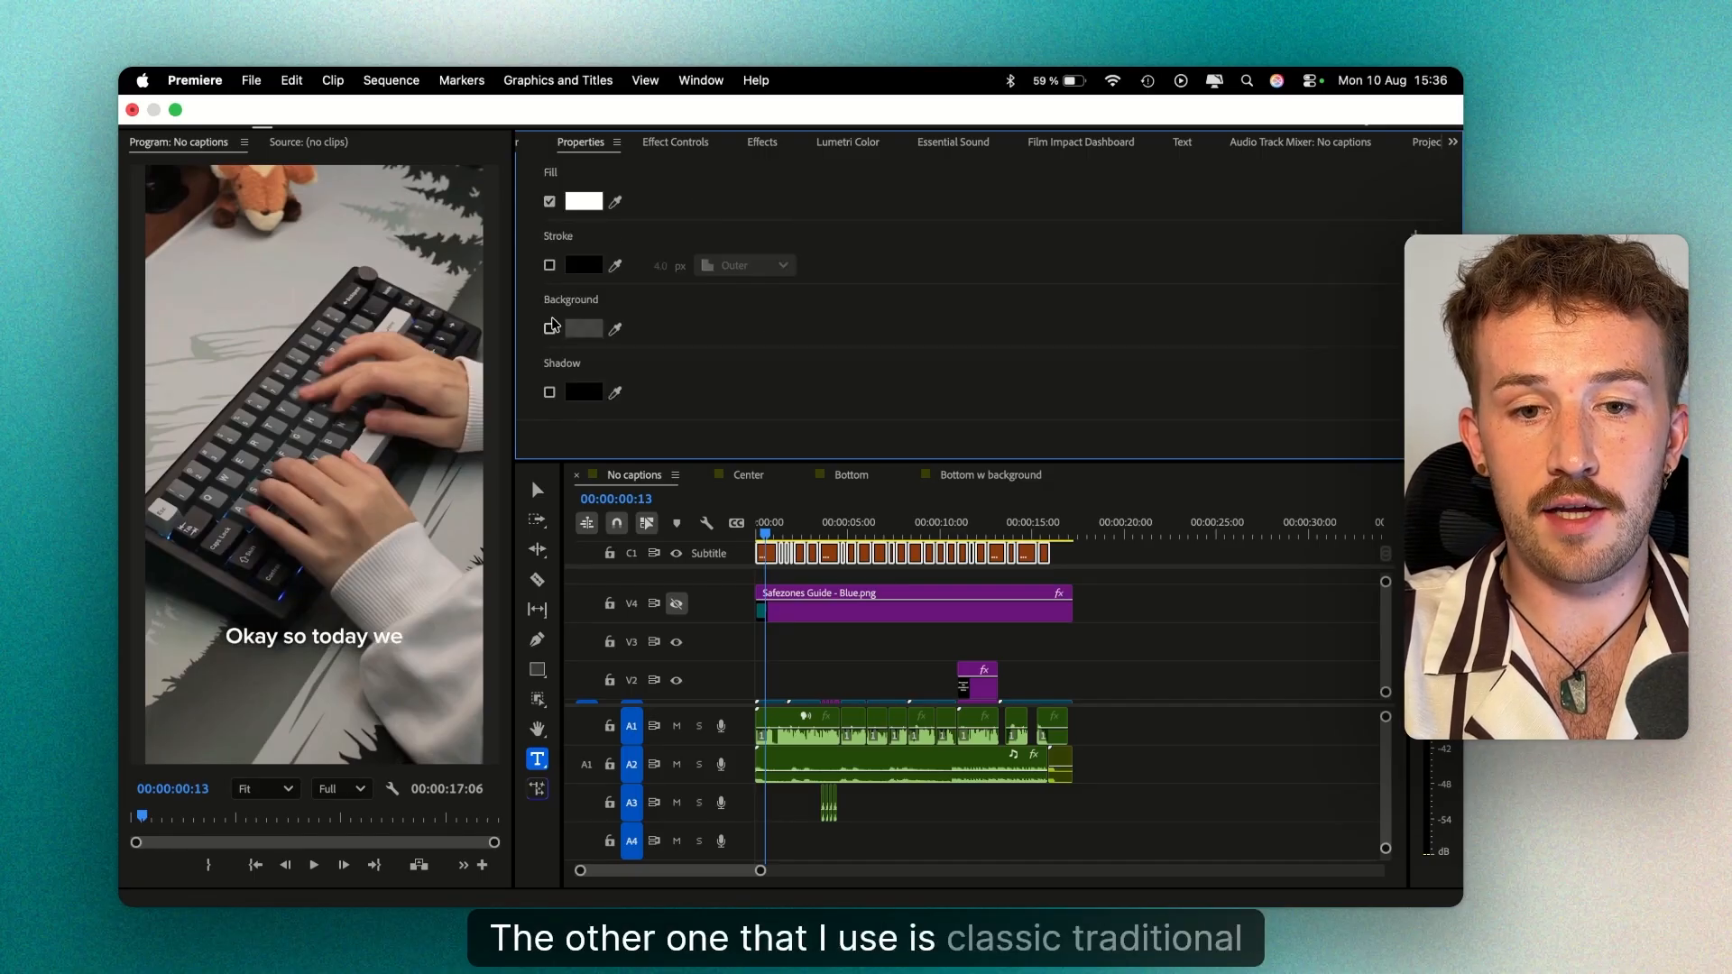
{"action": "left_click", "coordinate": [550, 327]}
{"action": "left_click", "coordinate": [592, 326]}
{"action": "left_click_drag", "start_coordinate": [608, 441], "coordinate": [396, 697]}
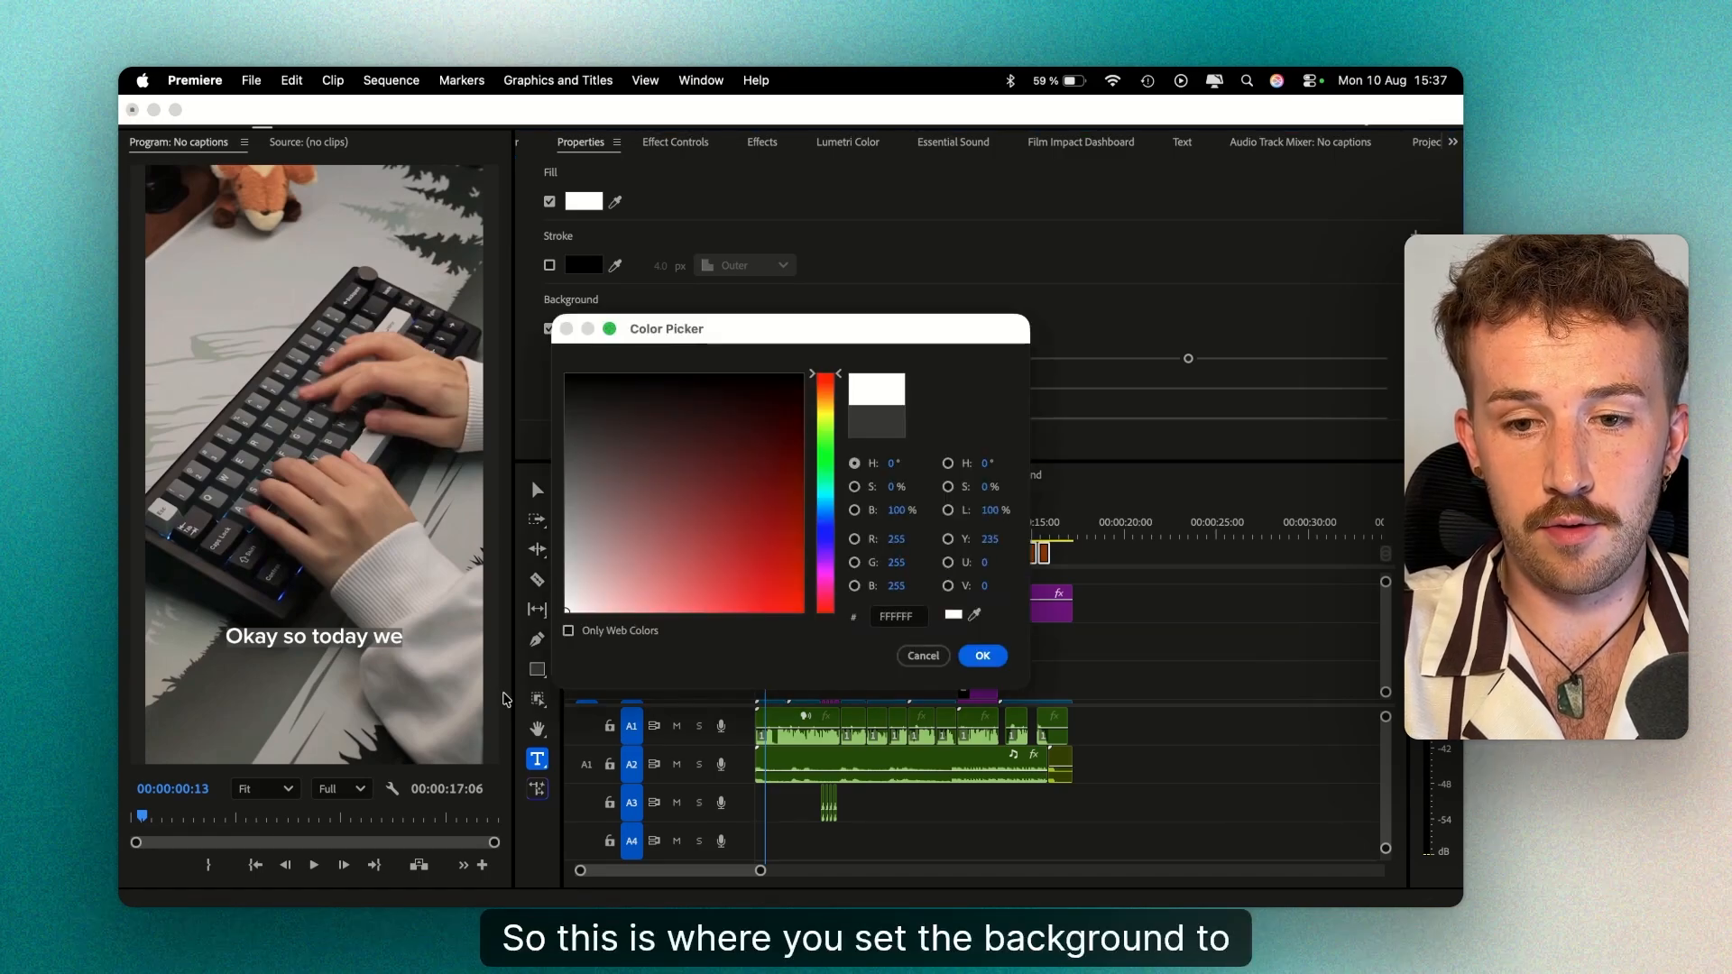
{"action": "left_click", "coordinate": [982, 656]}
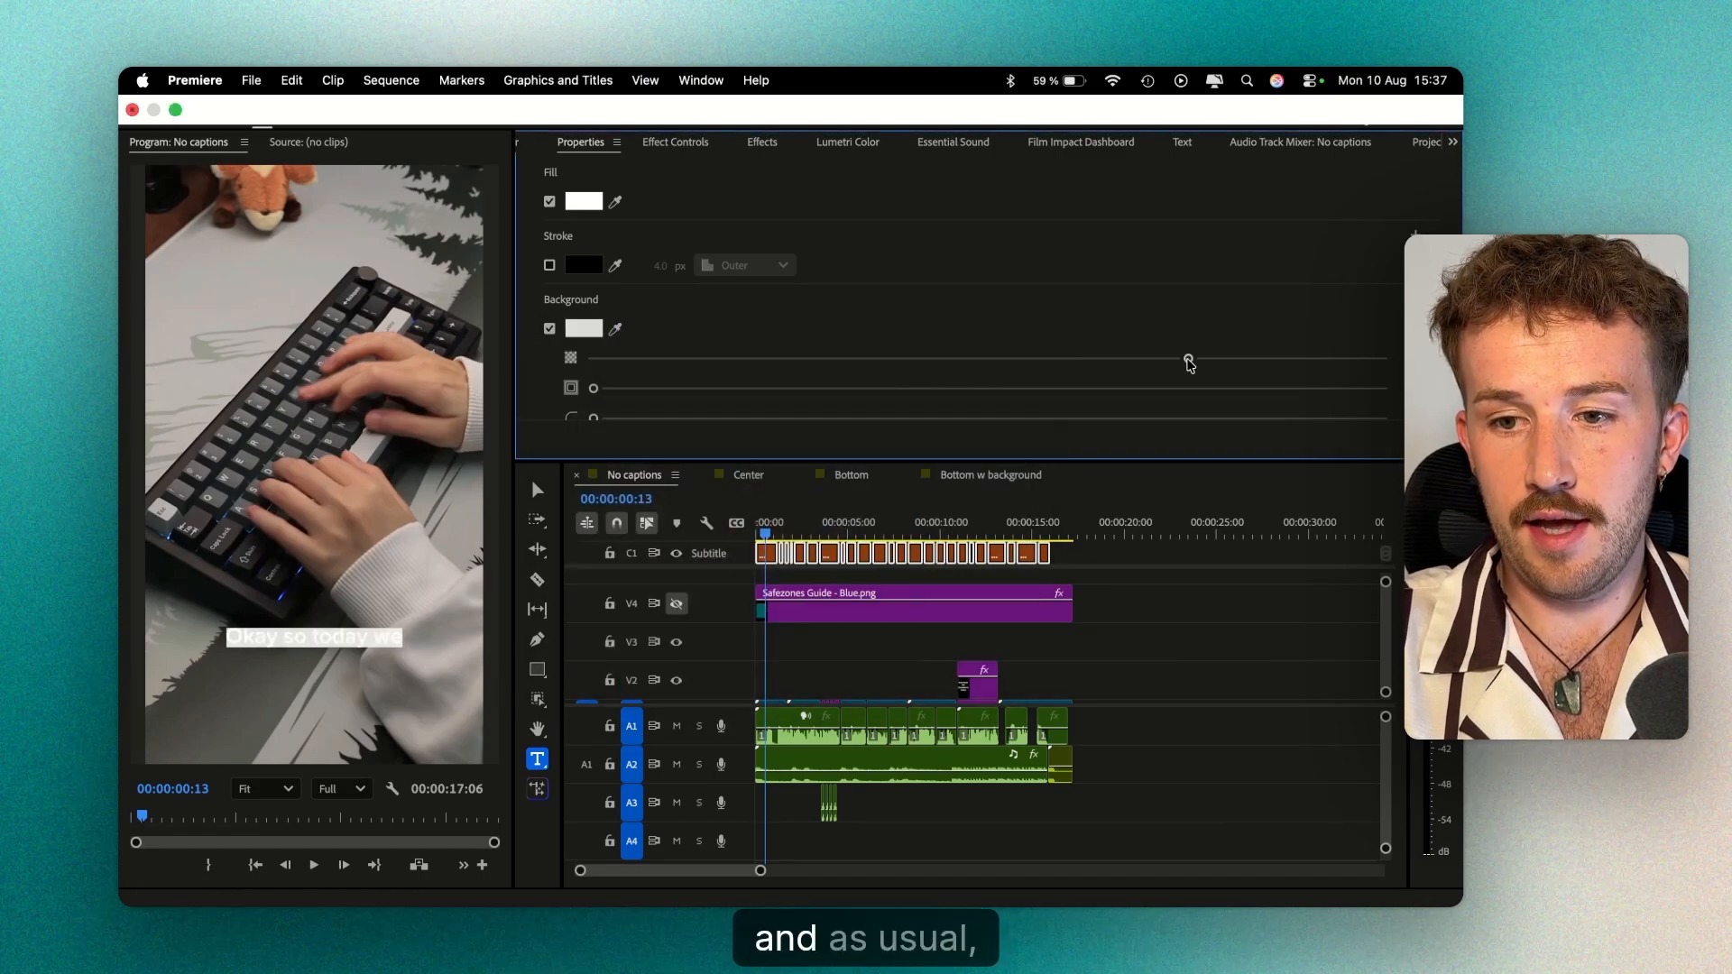
{"action": "left_click_drag", "start_coordinate": [1258, 361], "coordinate": [1381, 359]}
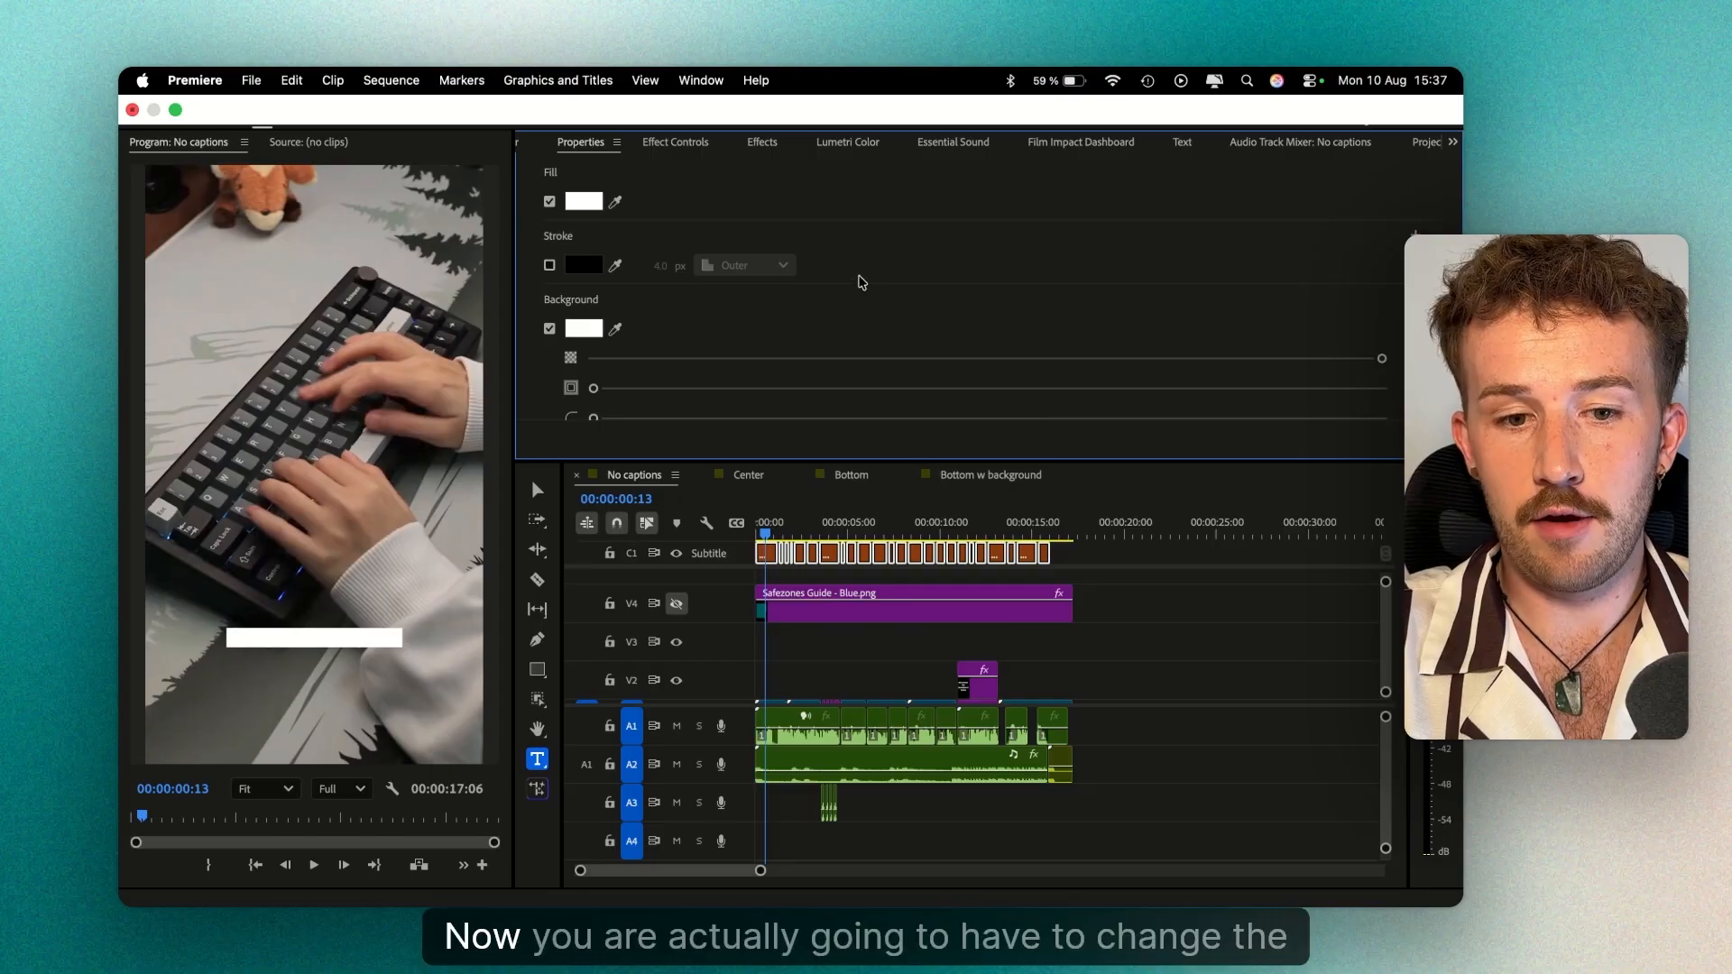
Set the fill color of the selected captions to black.
{"action": "scroll", "coordinate": [862, 283], "scroll_direction": "up", "scroll_amount": 1}
{"action": "left_click", "coordinate": [586, 247]}
{"action": "left_click", "coordinate": [601, 387]}
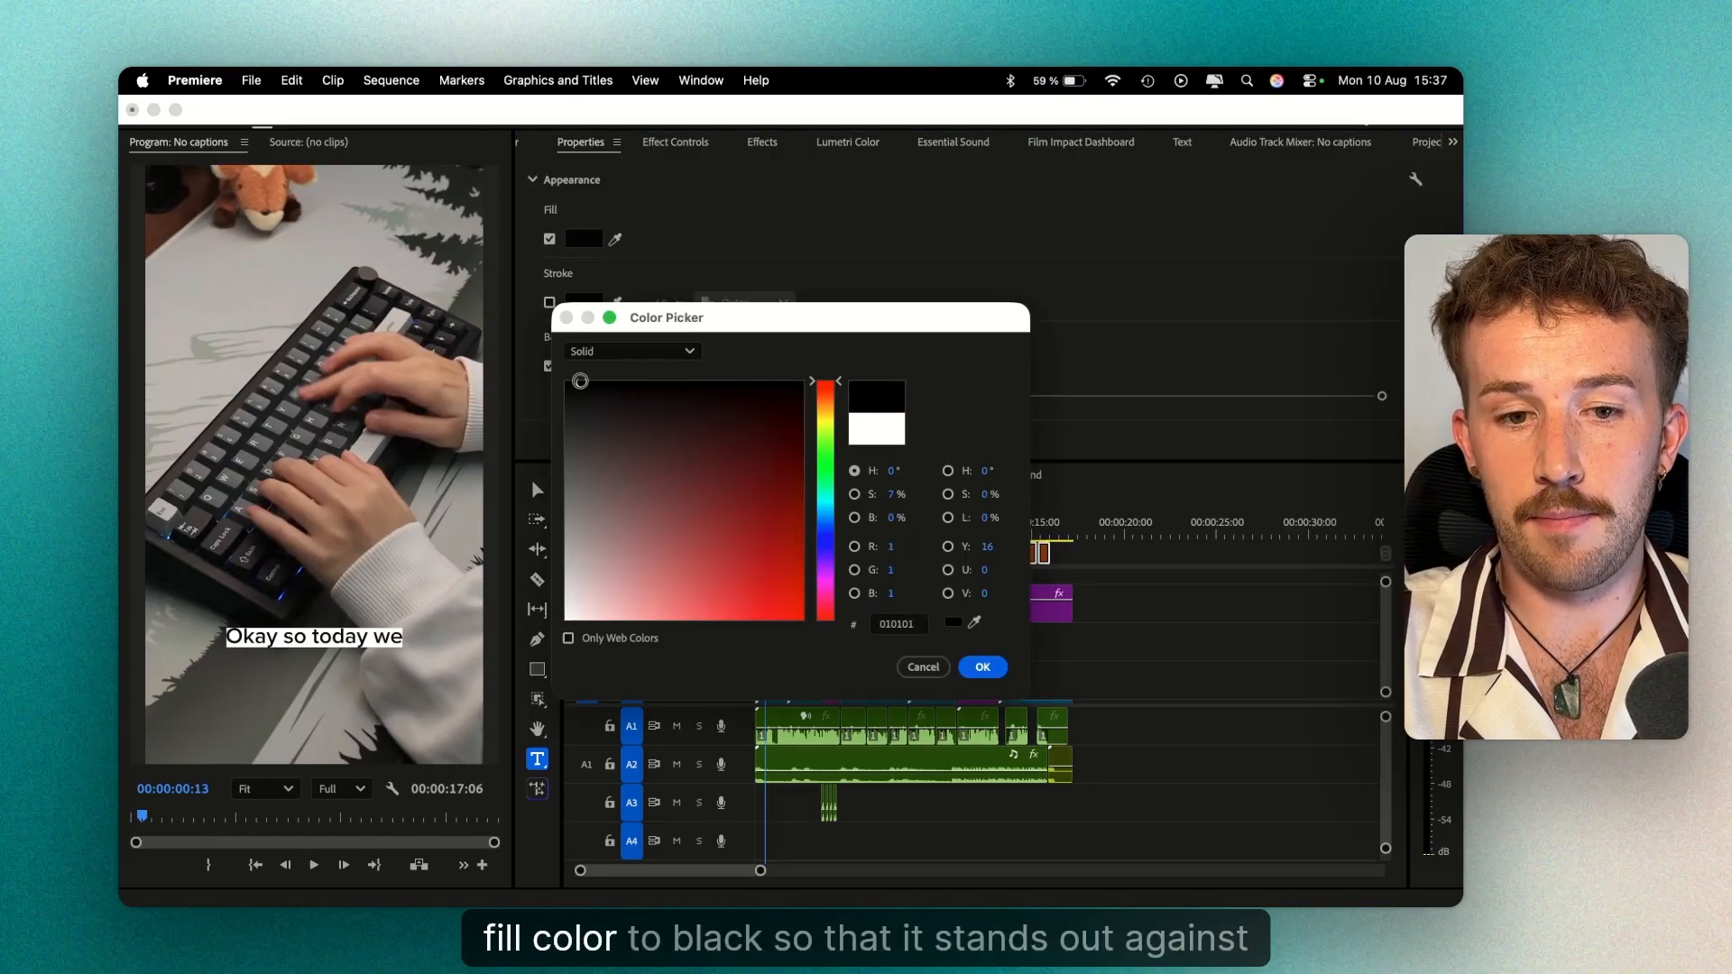
{"action": "left_click", "coordinate": [982, 667]}
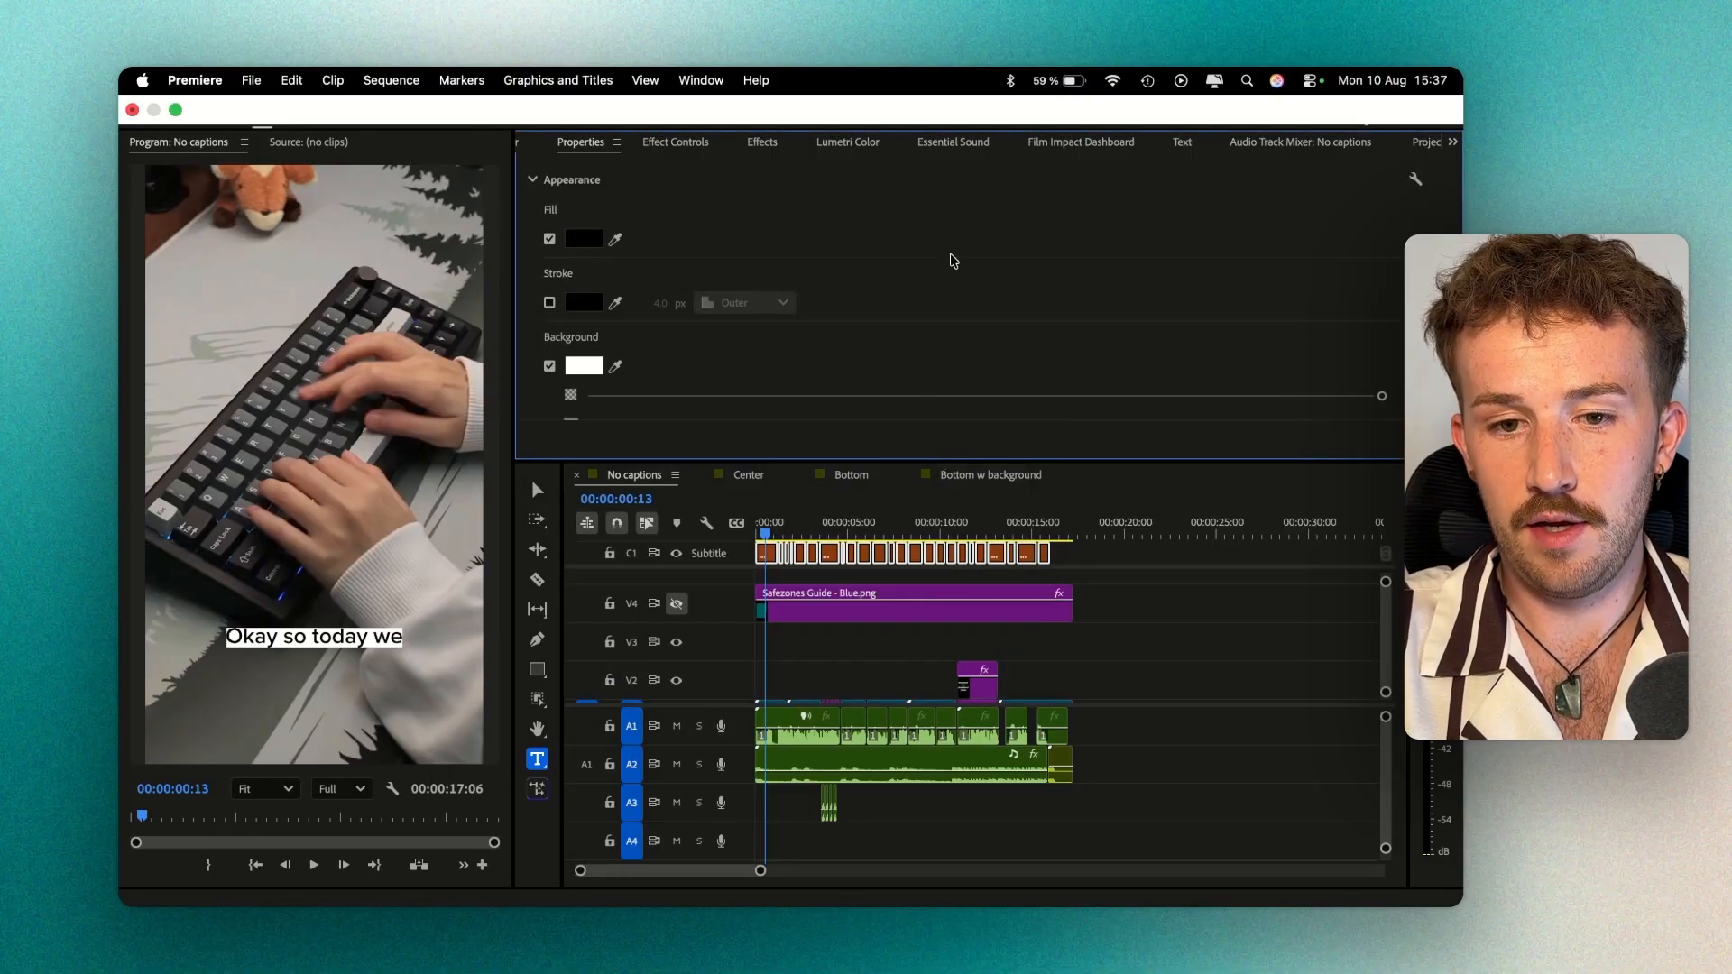
Enlarge the captions' white background slightly around the text and round its corners.
{"action": "scroll", "coordinate": [970, 249], "scroll_direction": "down", "scroll_amount": 3}
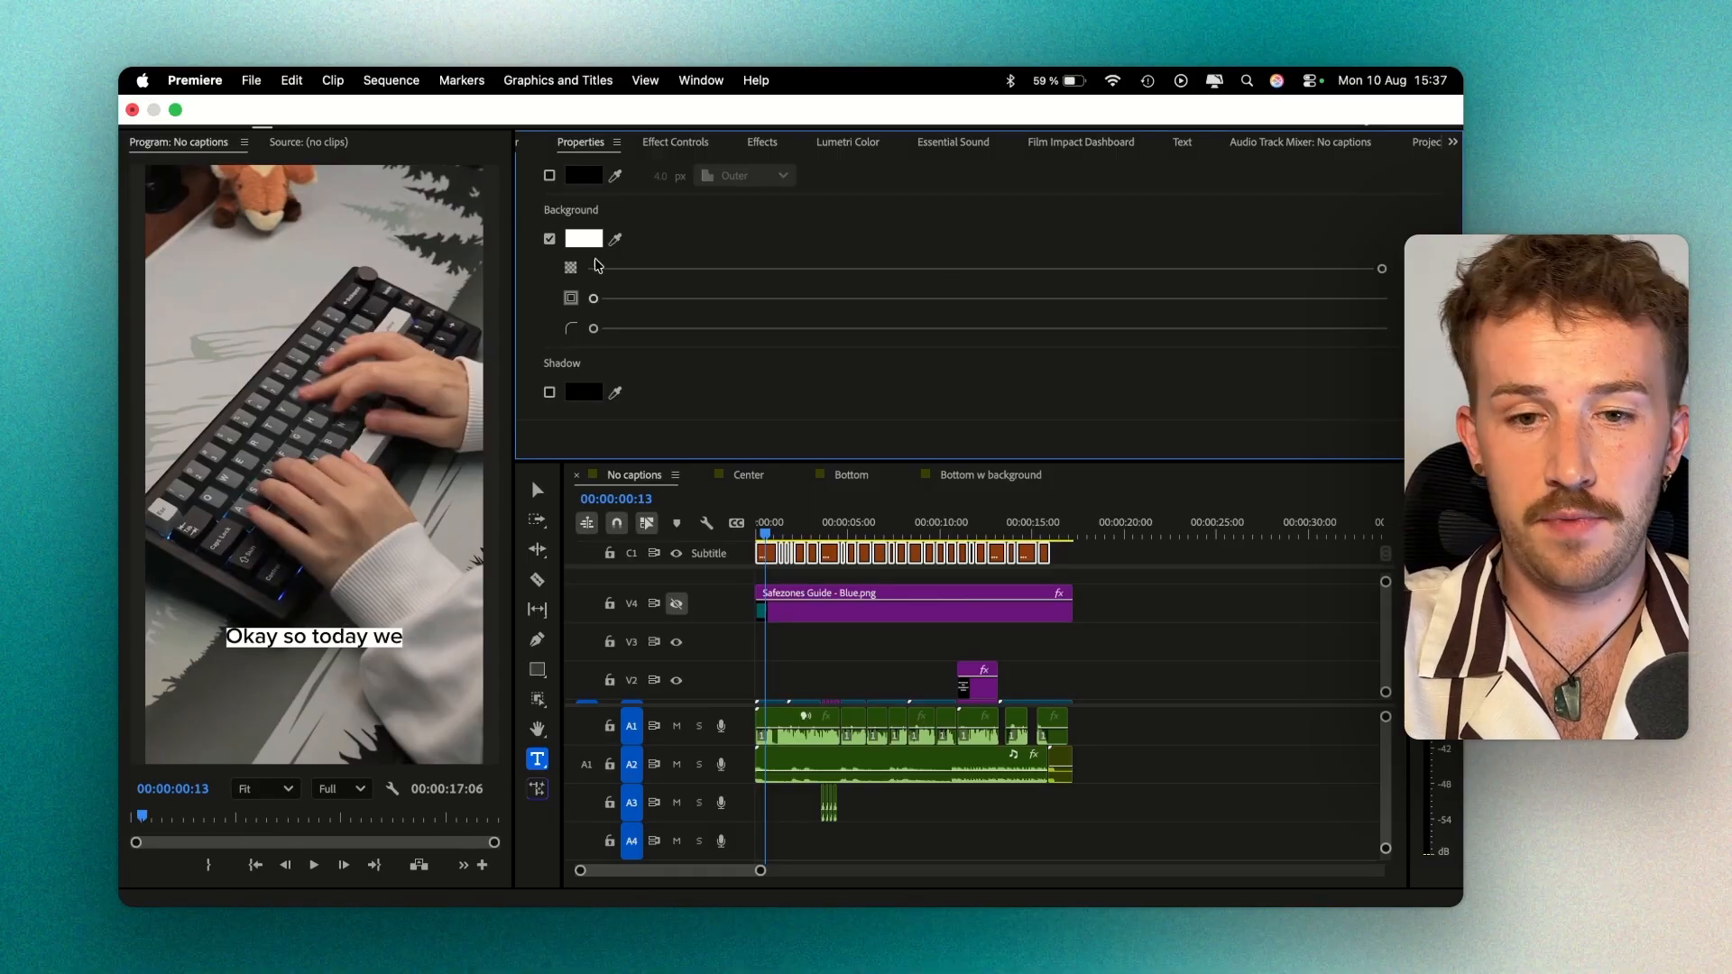
{"action": "left_click_drag", "start_coordinate": [595, 299], "coordinate": [691, 298]}
{"action": "left_click_drag", "start_coordinate": [594, 329], "coordinate": [746, 347]}
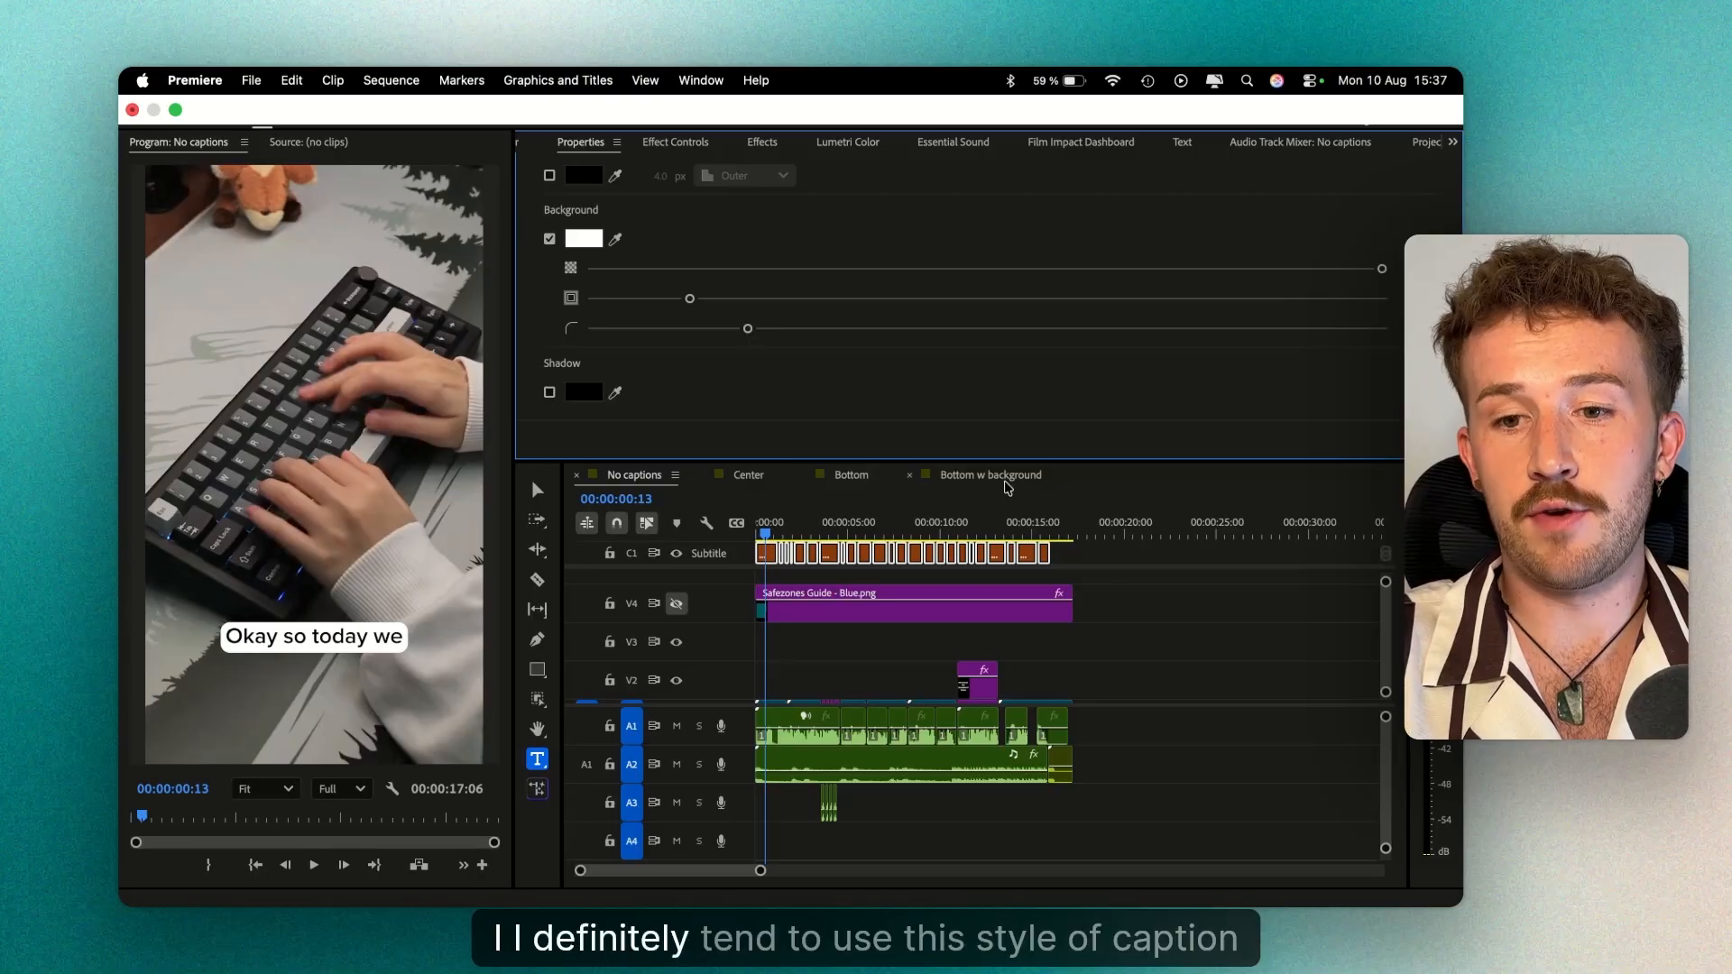
Compare the caption styles in the Bottom and Bottom w background sequences.
{"action": "left_click", "coordinate": [851, 474]}
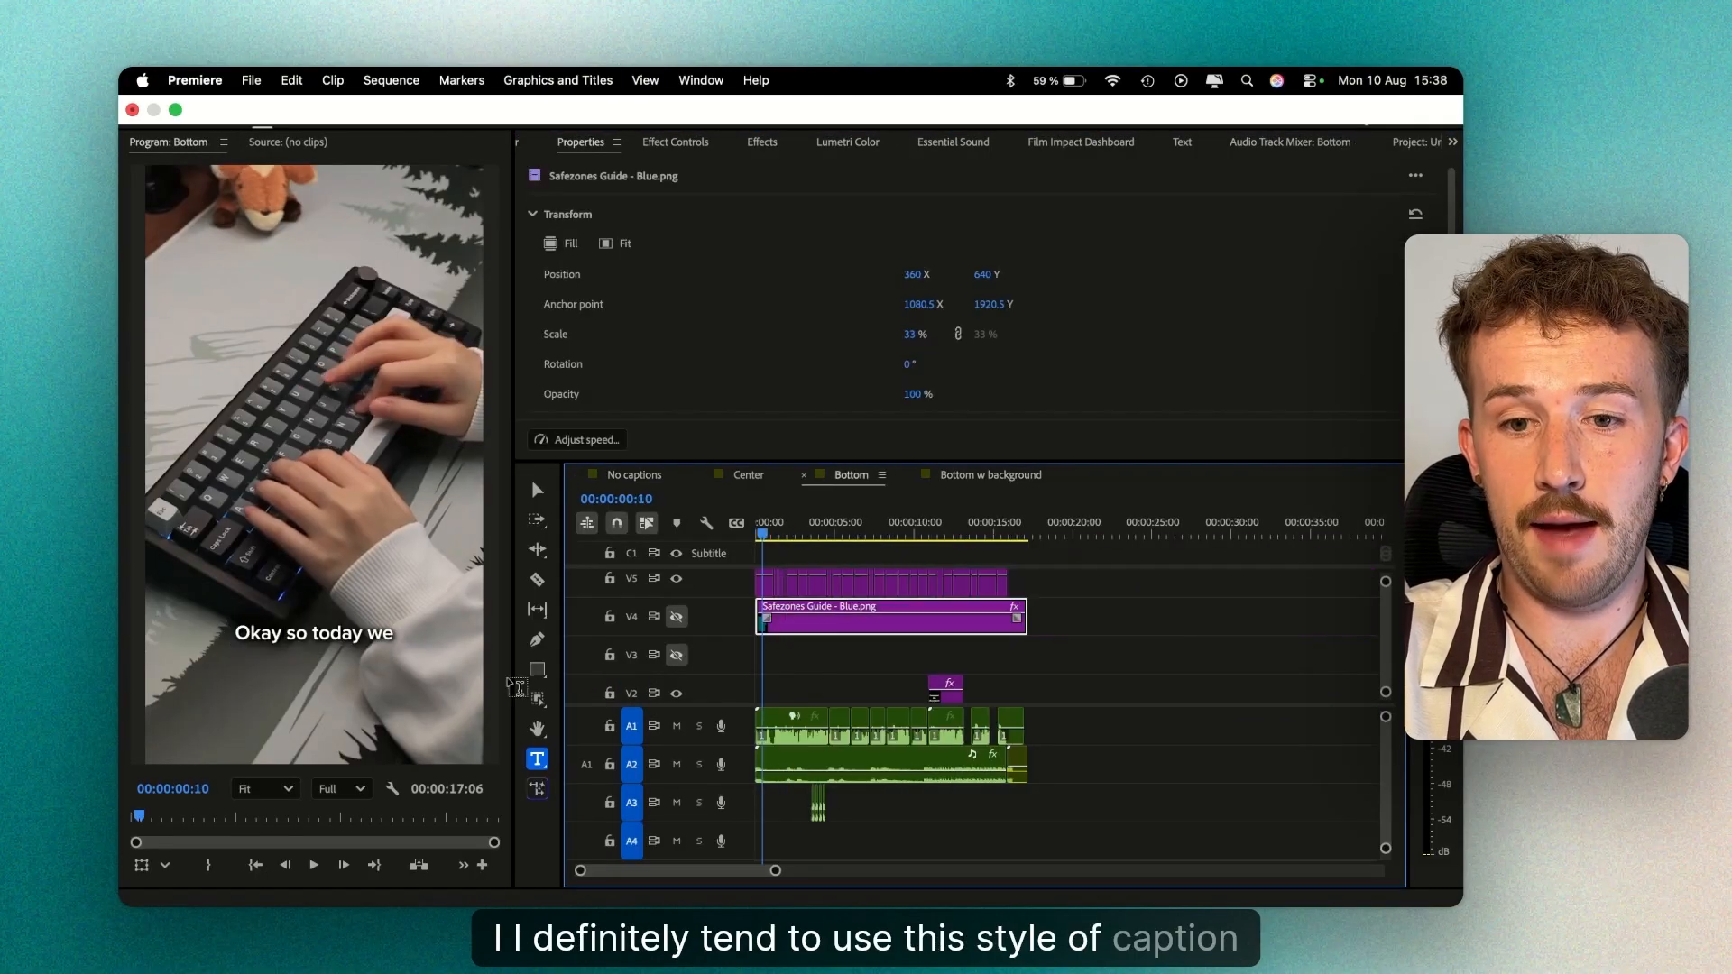
{"action": "left_click", "coordinate": [988, 474]}
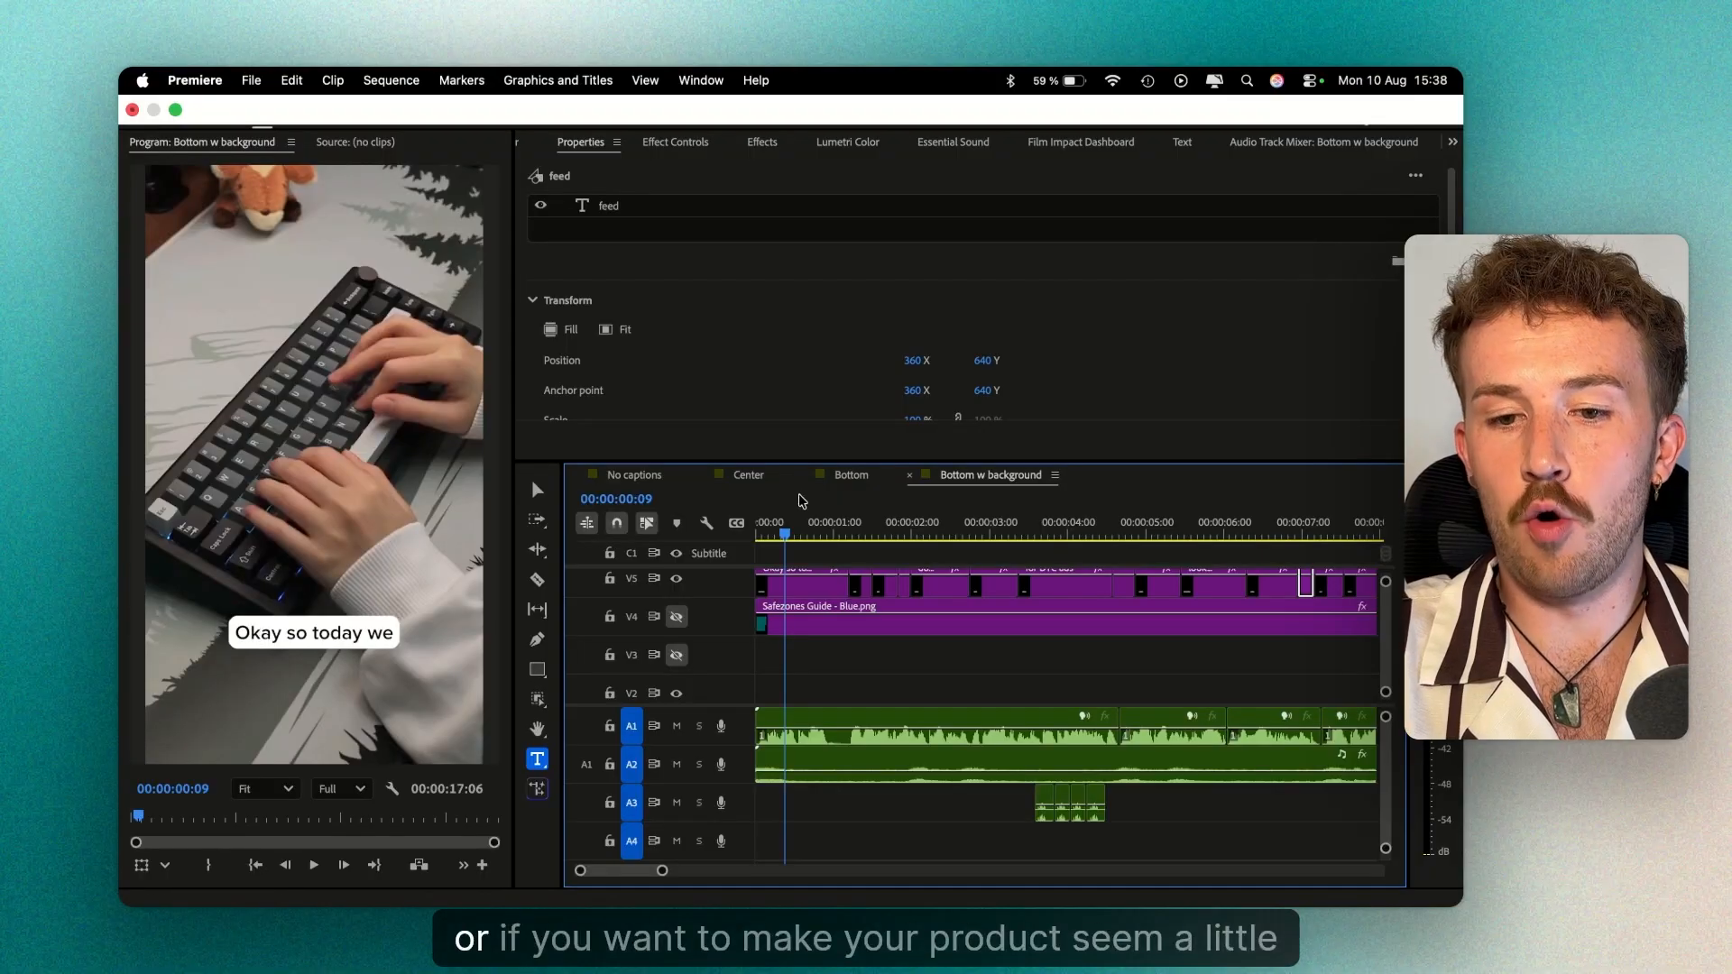
{"action": "left_click", "coordinate": [852, 474]}
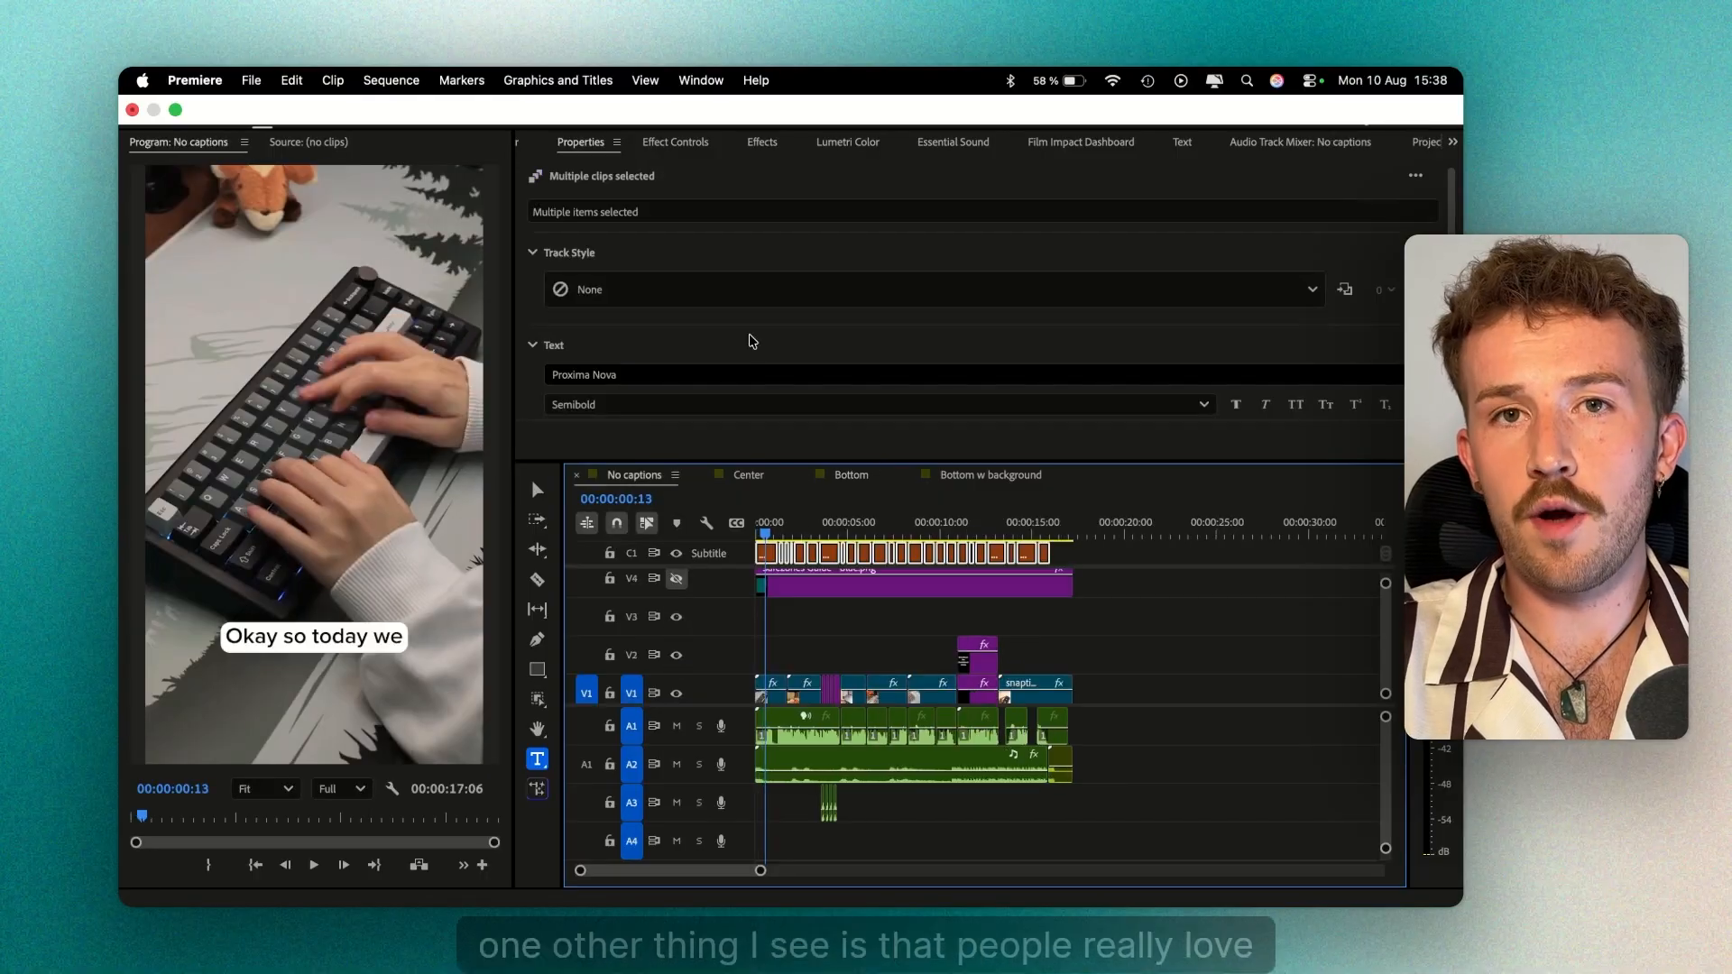
Change the background color of the captions in the No captions sequence to bright red.
{"action": "scroll", "coordinate": [753, 341], "scroll_direction": "down", "scroll_amount": 6}
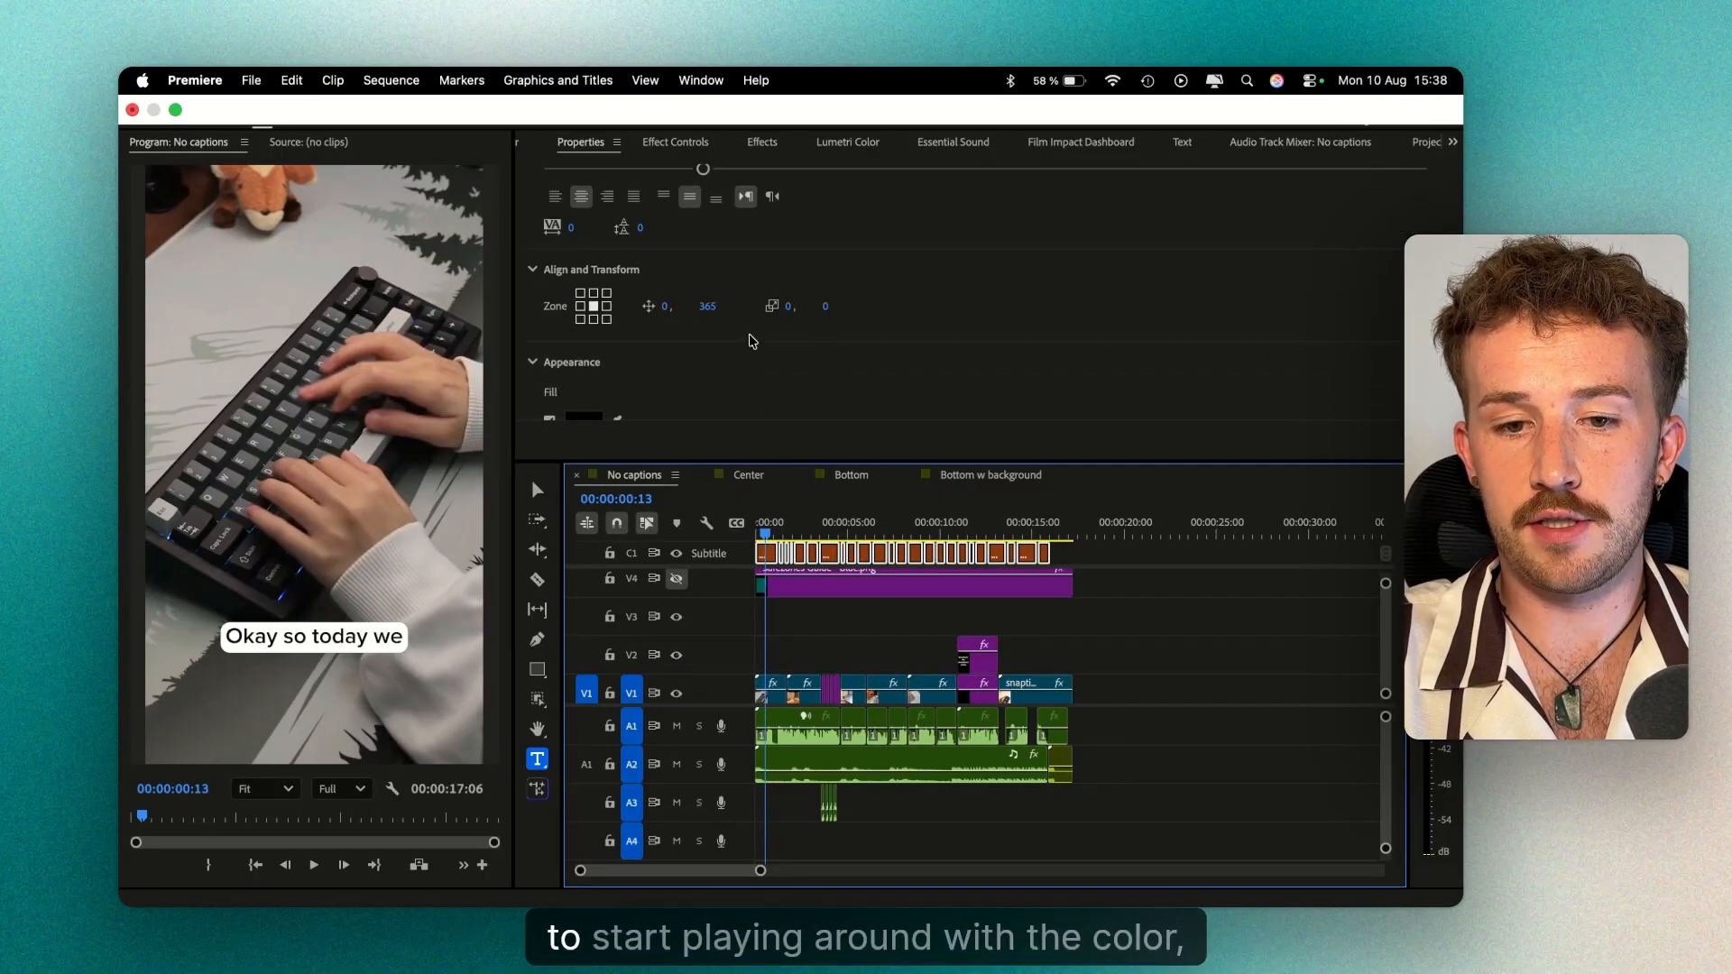
{"action": "scroll", "coordinate": [735, 341], "scroll_direction": "down", "scroll_amount": 2}
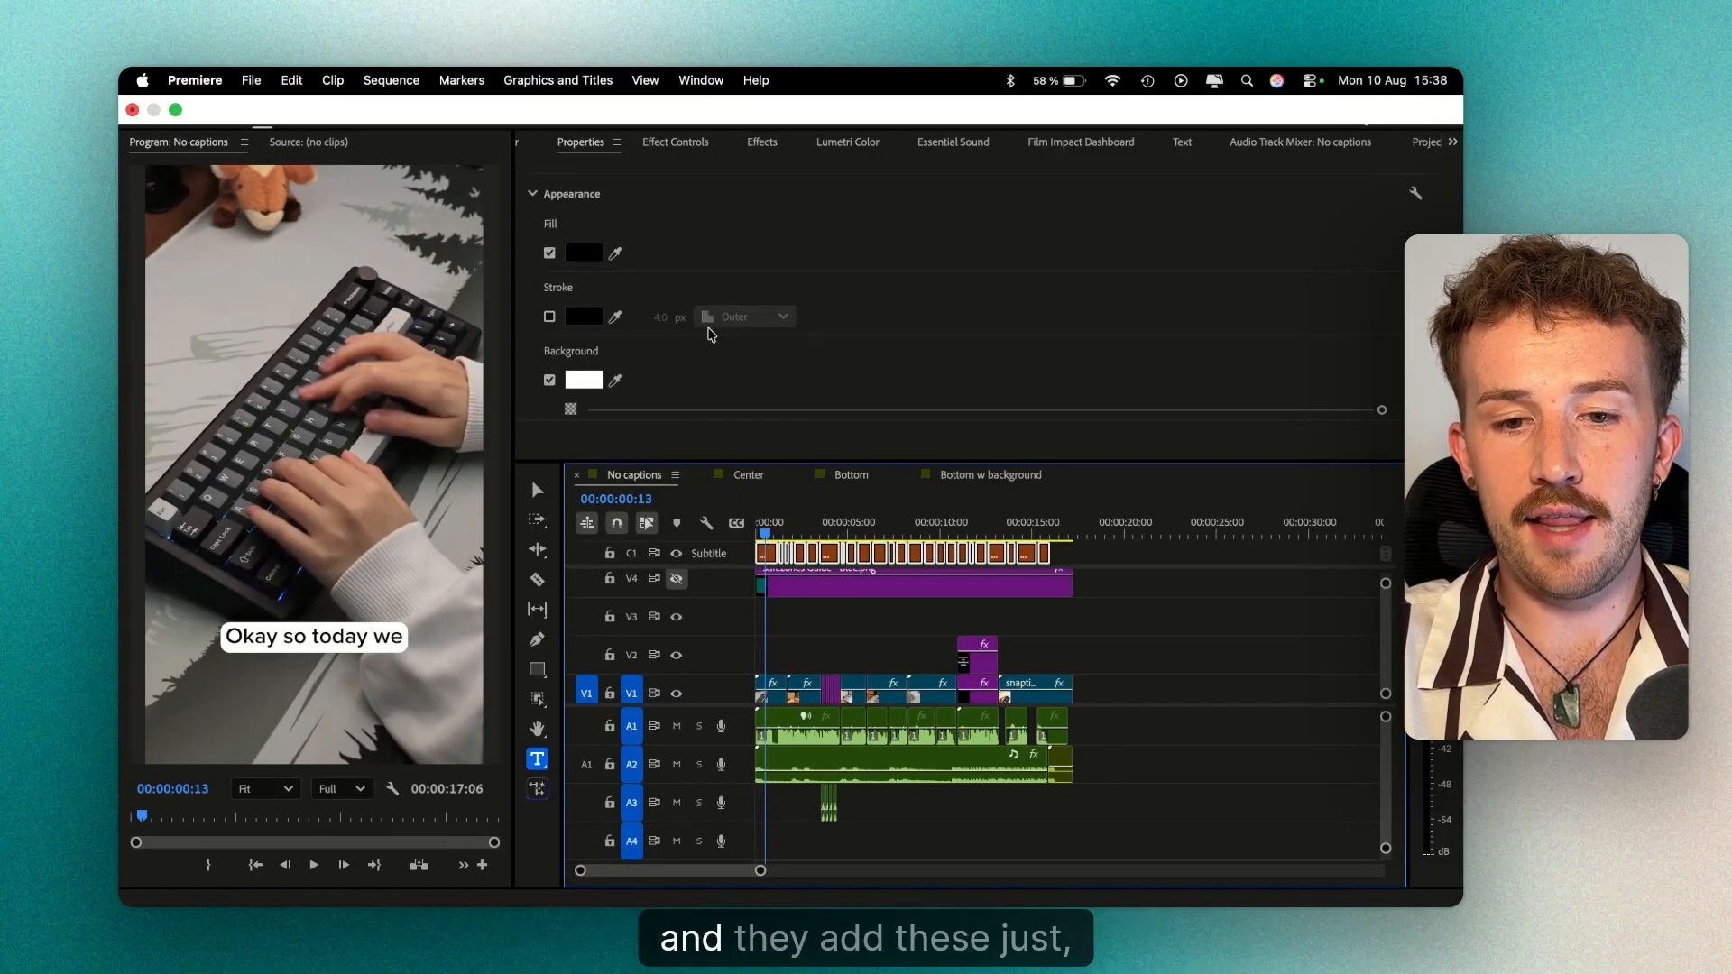
{"action": "left_click", "coordinate": [584, 381]}
{"action": "left_click", "coordinate": [801, 609]}
{"action": "left_click", "coordinate": [982, 656]}
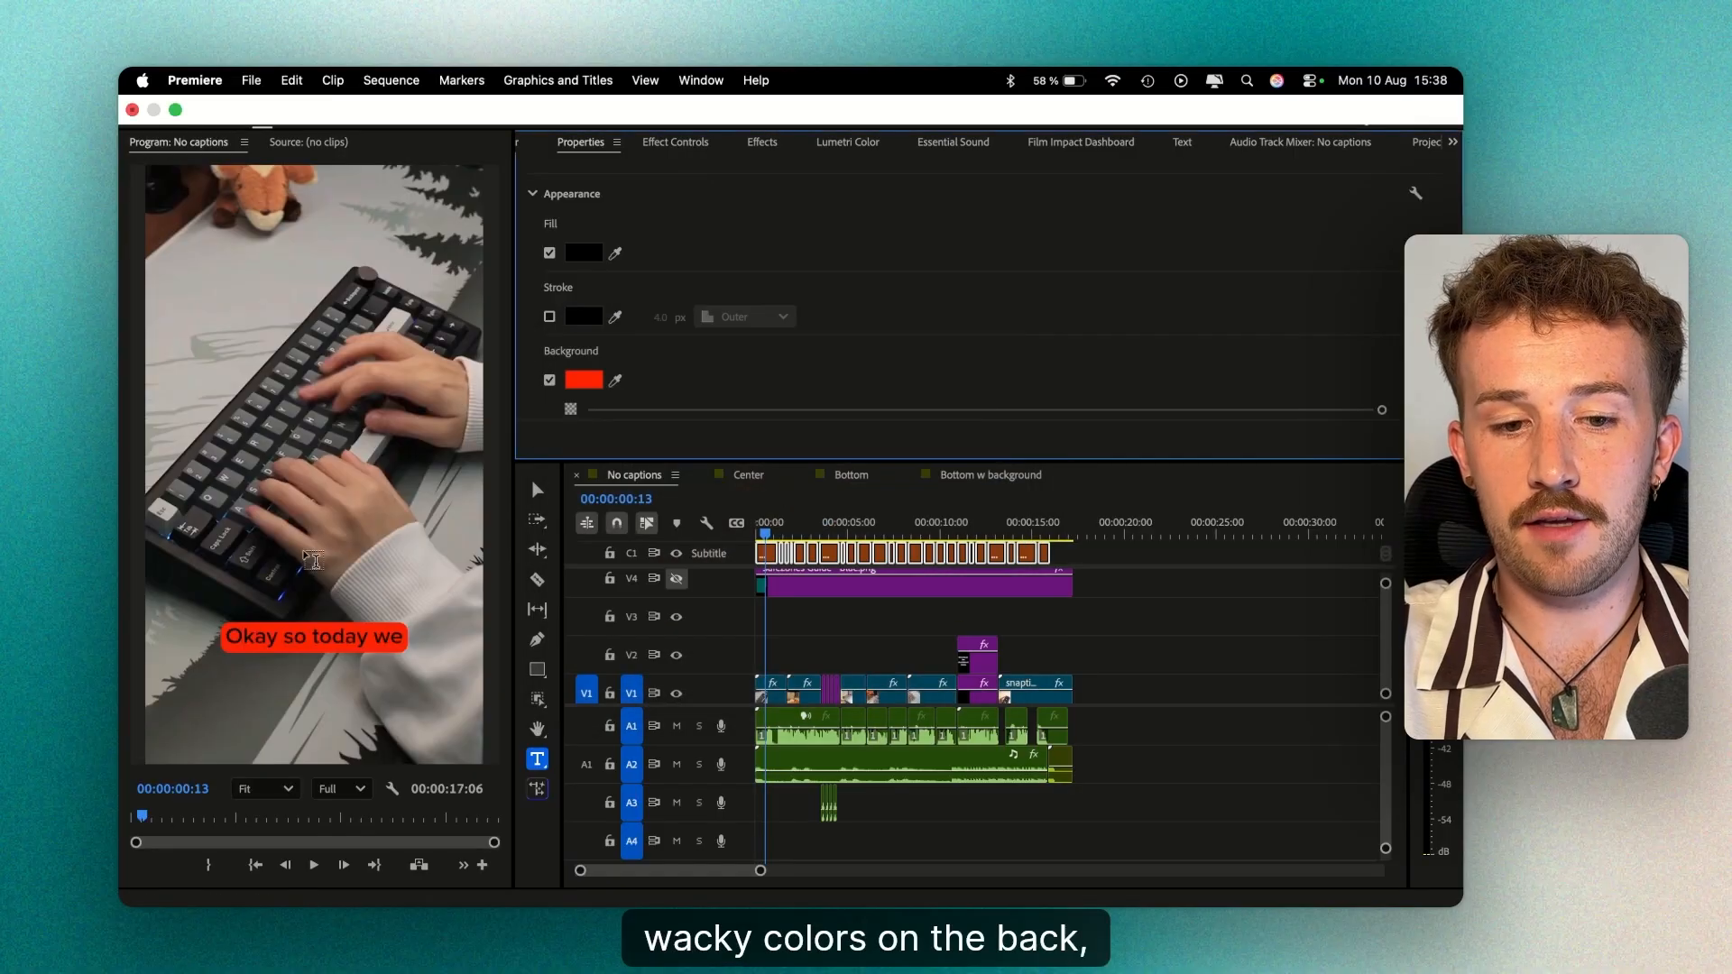
Try blue (00A4FF) and yellow (FFDF00) as the captions' background color.
{"action": "left_click", "coordinate": [584, 379]}
{"action": "left_click", "coordinate": [826, 507]}
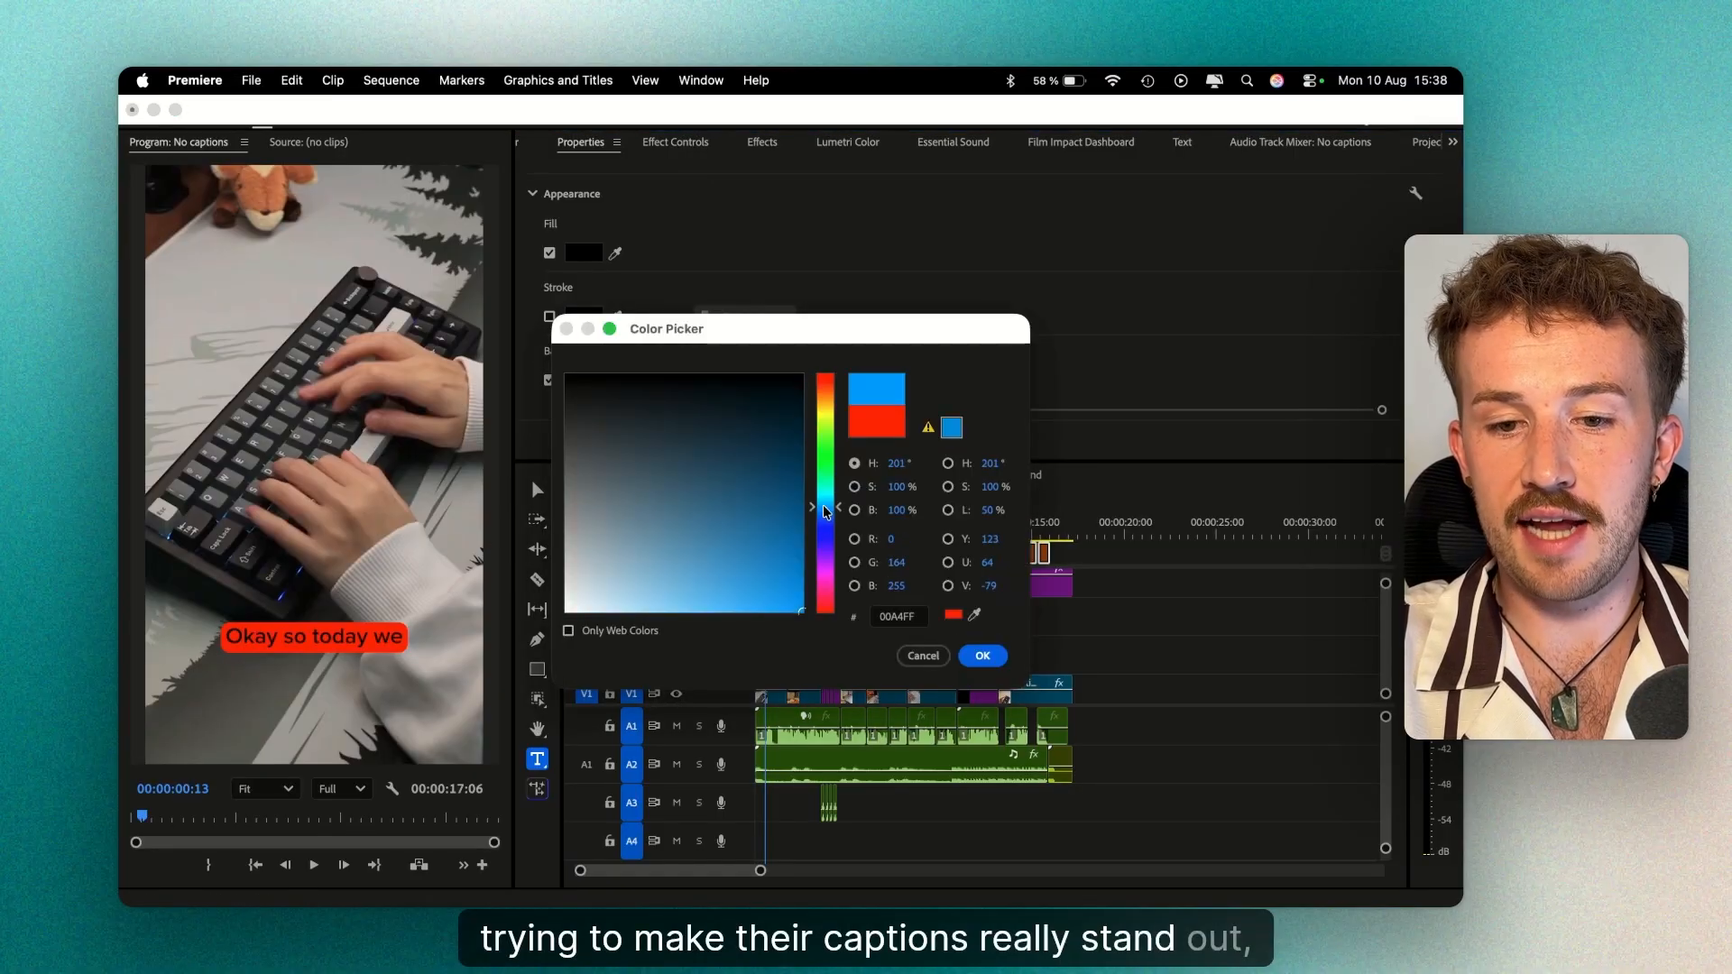
{"action": "left_click", "coordinate": [982, 656]}
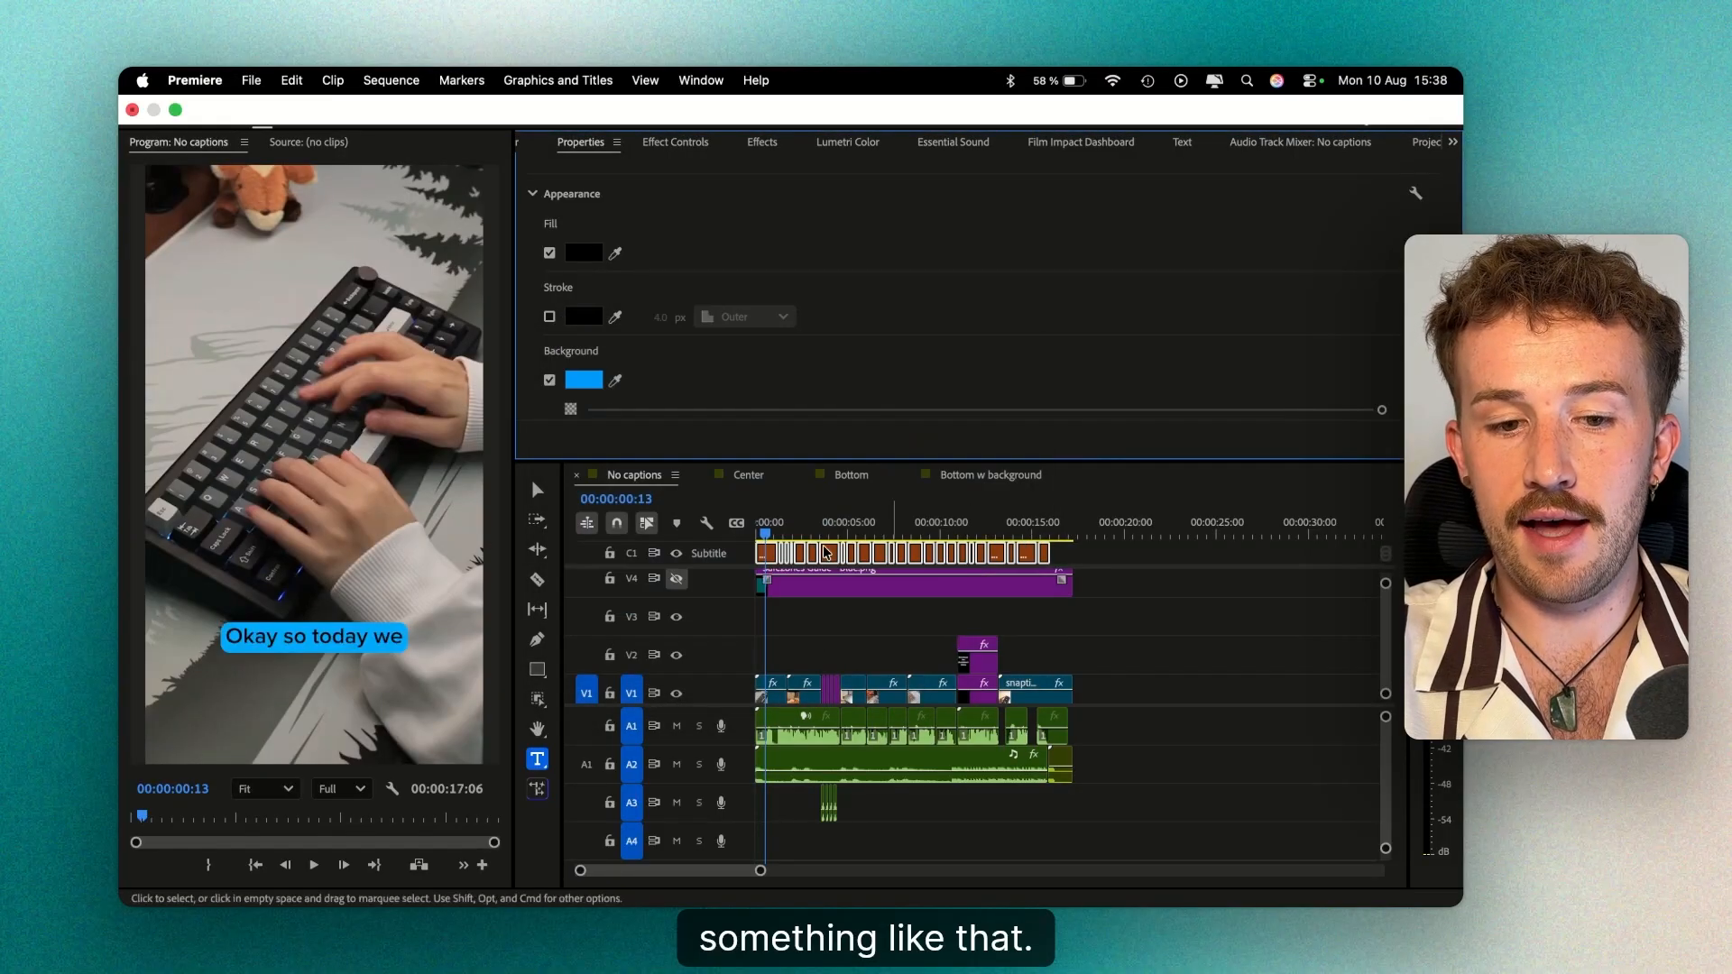
{"action": "left_click", "coordinate": [584, 380]}
{"action": "left_click", "coordinate": [825, 409]}
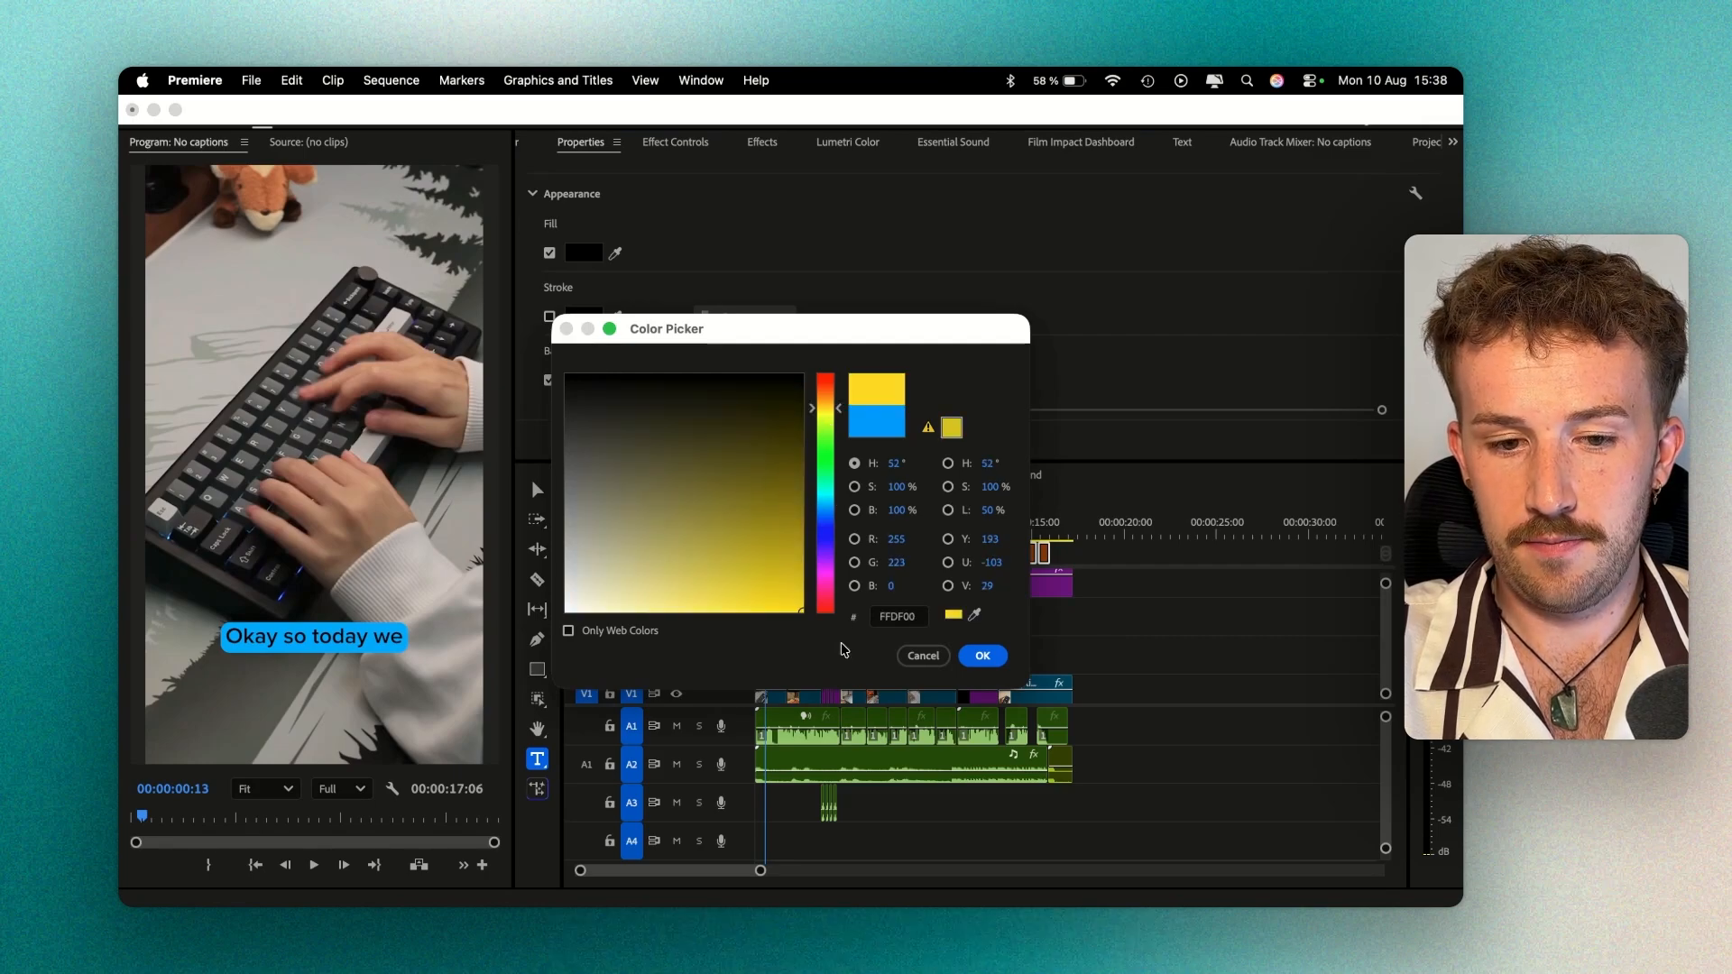
{"action": "left_click", "coordinate": [983, 656]}
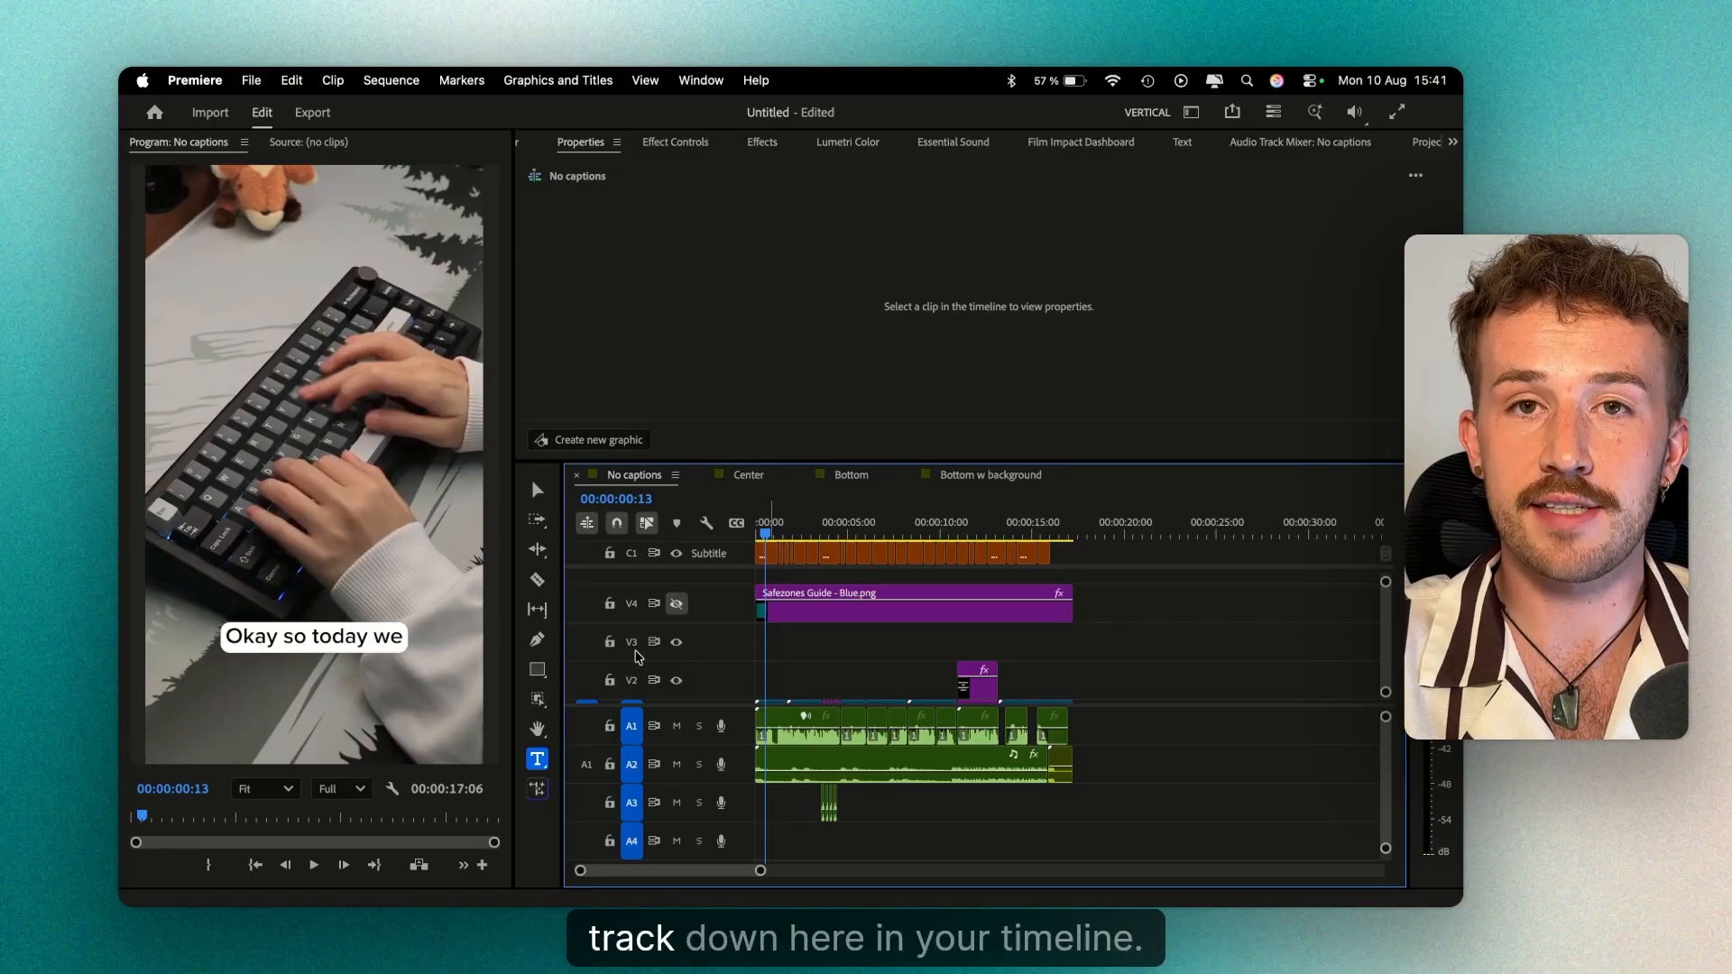
Select every caption on the Subtitle track and upgrade them from captions to graphics.
{"action": "left_click_drag", "start_coordinate": [1122, 552], "coordinate": [755, 528]}
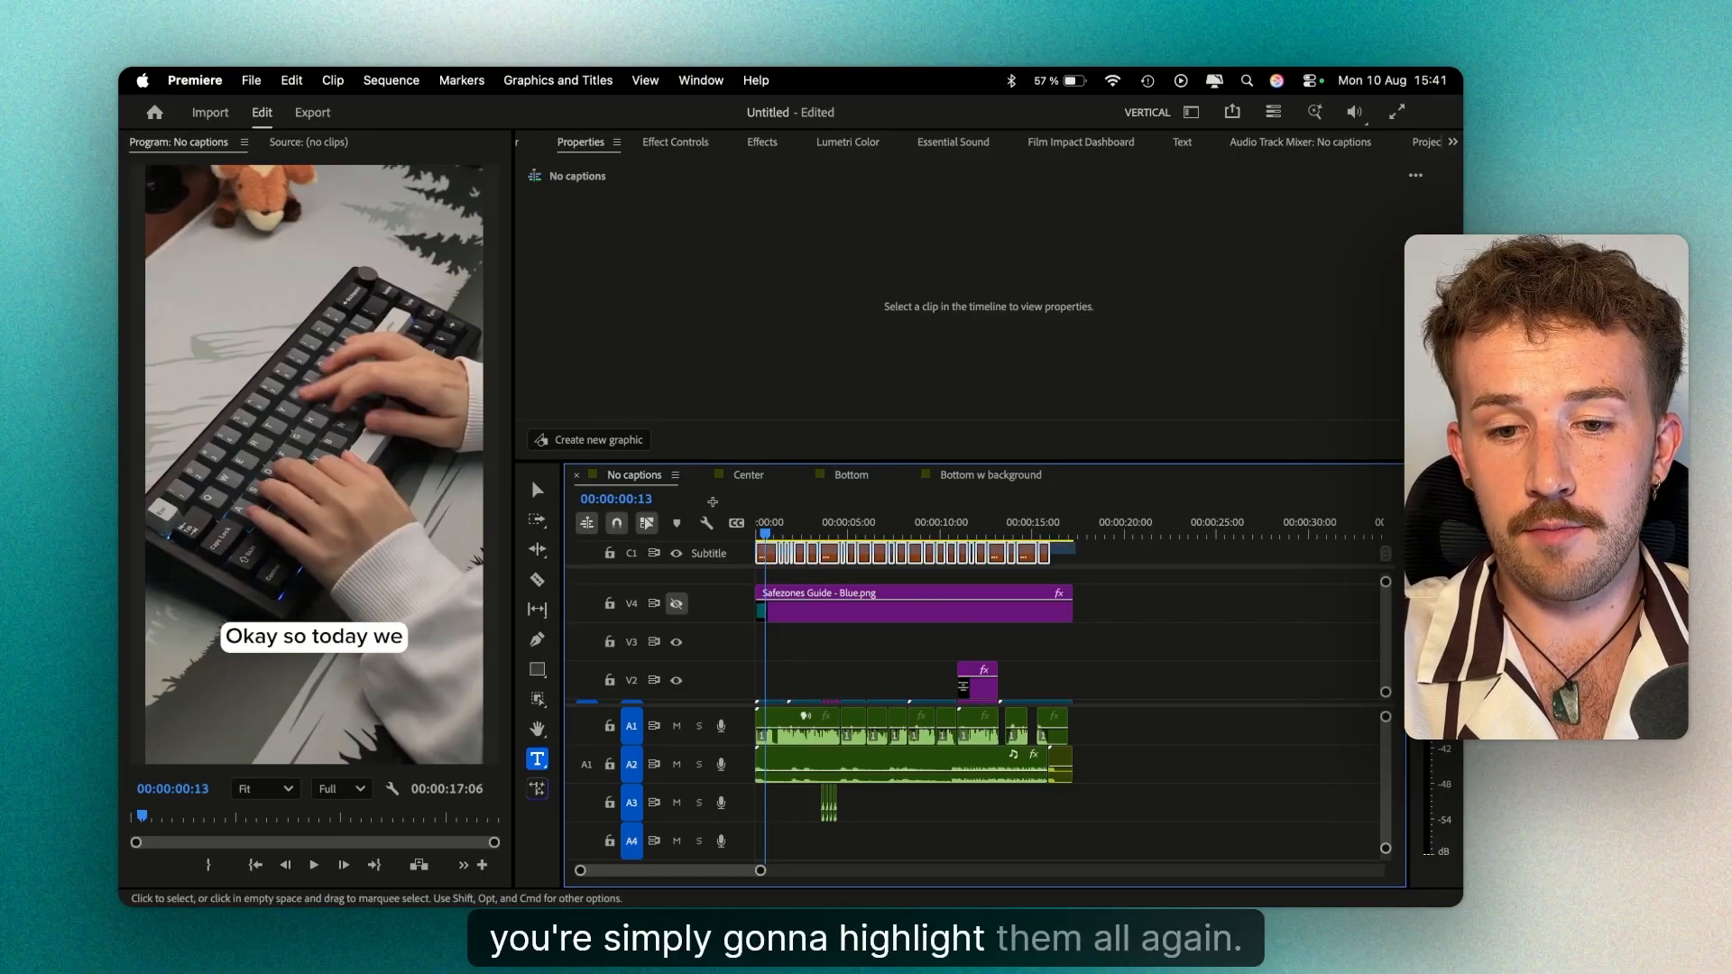
{"action": "left_click", "coordinate": [561, 82]}
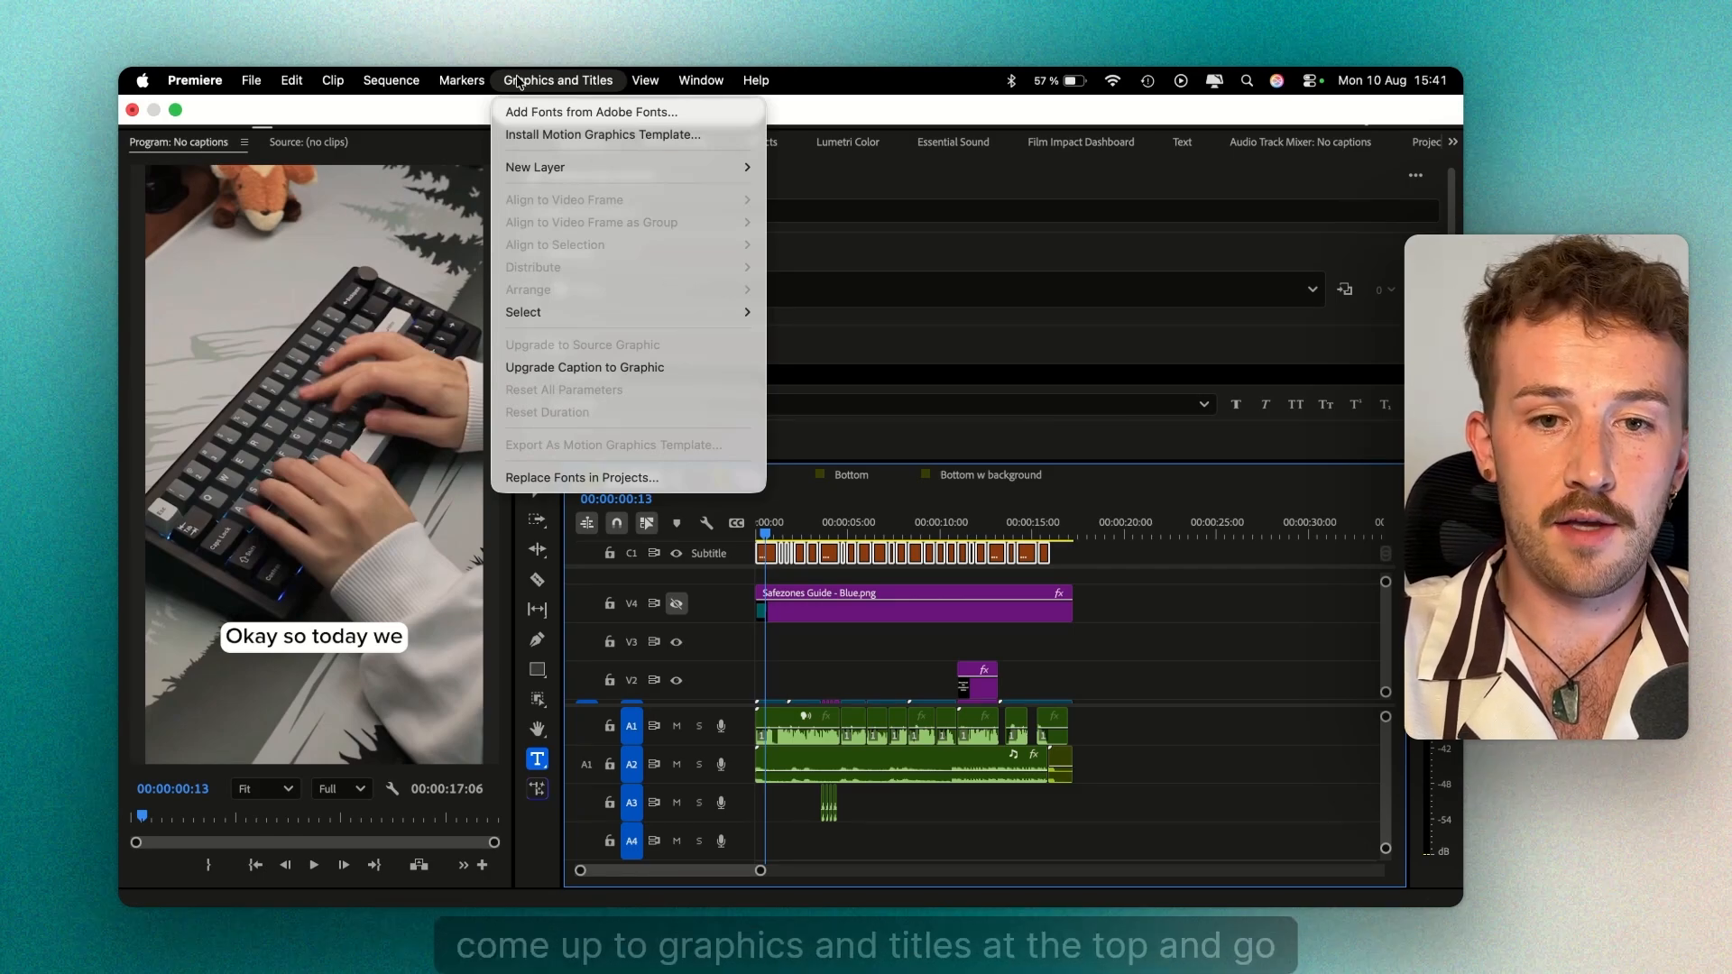
{"action": "left_click", "coordinate": [598, 369]}
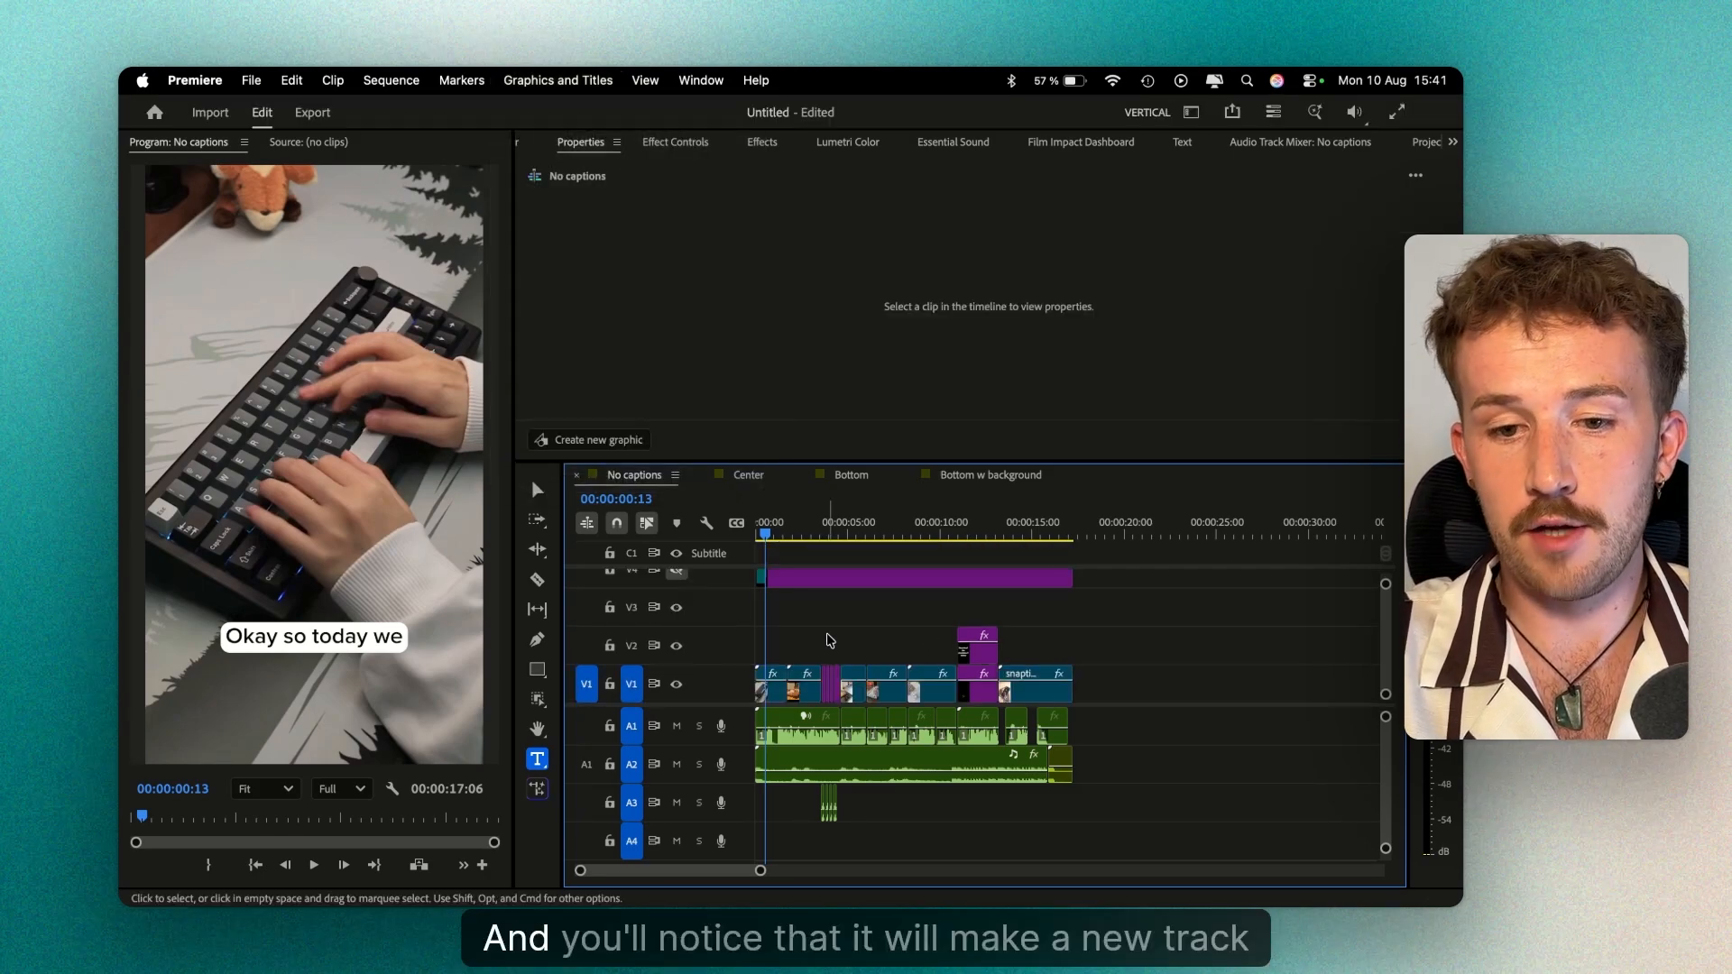
{"action": "scroll", "coordinate": [830, 642], "scroll_direction": "up", "scroll_amount": 2}
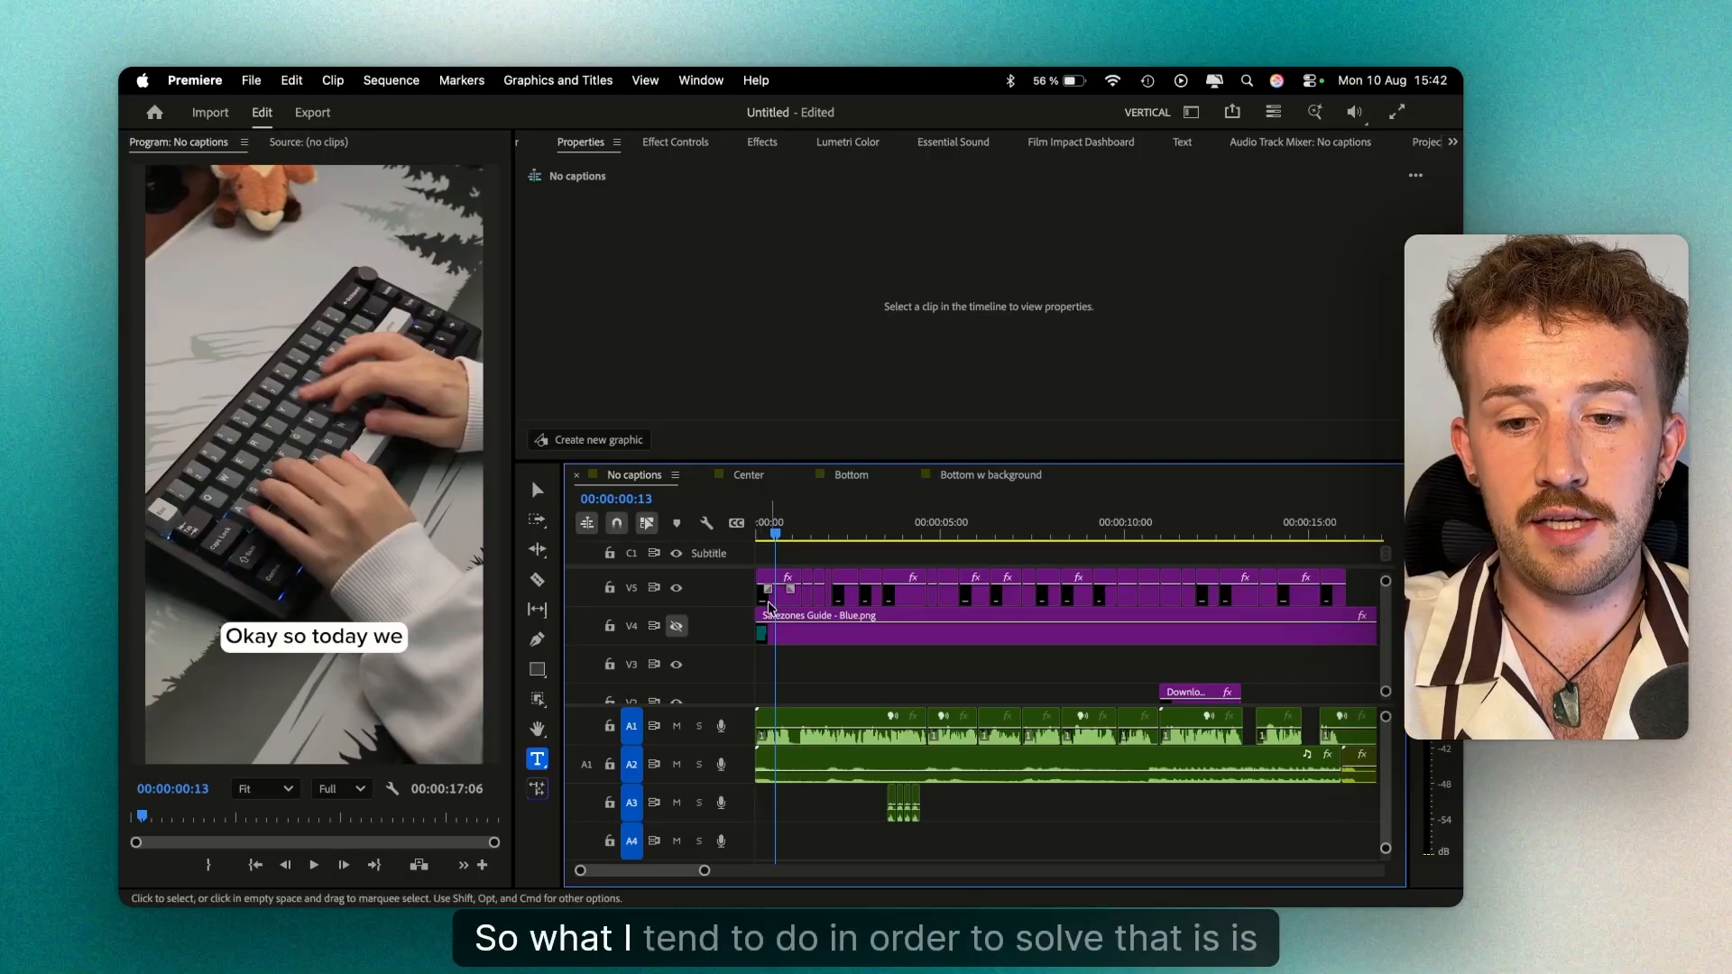
Trim two frames off the start of the first caption graphic, "Okay so today we", on V5.
{"action": "key", "text": "equal"}
{"action": "key", "text": "equal"}
{"action": "key", "text": "equal"}
{"action": "key", "text": "equal"}
{"action": "left_click", "coordinate": [766, 537]}
{"action": "left_click_drag", "start_coordinate": [765, 600], "coordinate": [813, 595]}
{"action": "key", "text": "equal"}
{"action": "key", "text": "equal"}
{"action": "key", "text": "equal"}
Select every caption graphic on V5 and shift them all two frames earlier to the start of the No captions sequence.
{"action": "key", "text": "minus"}
{"action": "key", "text": "minus"}
{"action": "key", "text": "minus"}
{"action": "key", "text": "minus"}
{"action": "key", "text": "minus"}
{"action": "key", "text": "minus"}
{"action": "key", "text": "minus"}
{"action": "key", "text": "minus"}
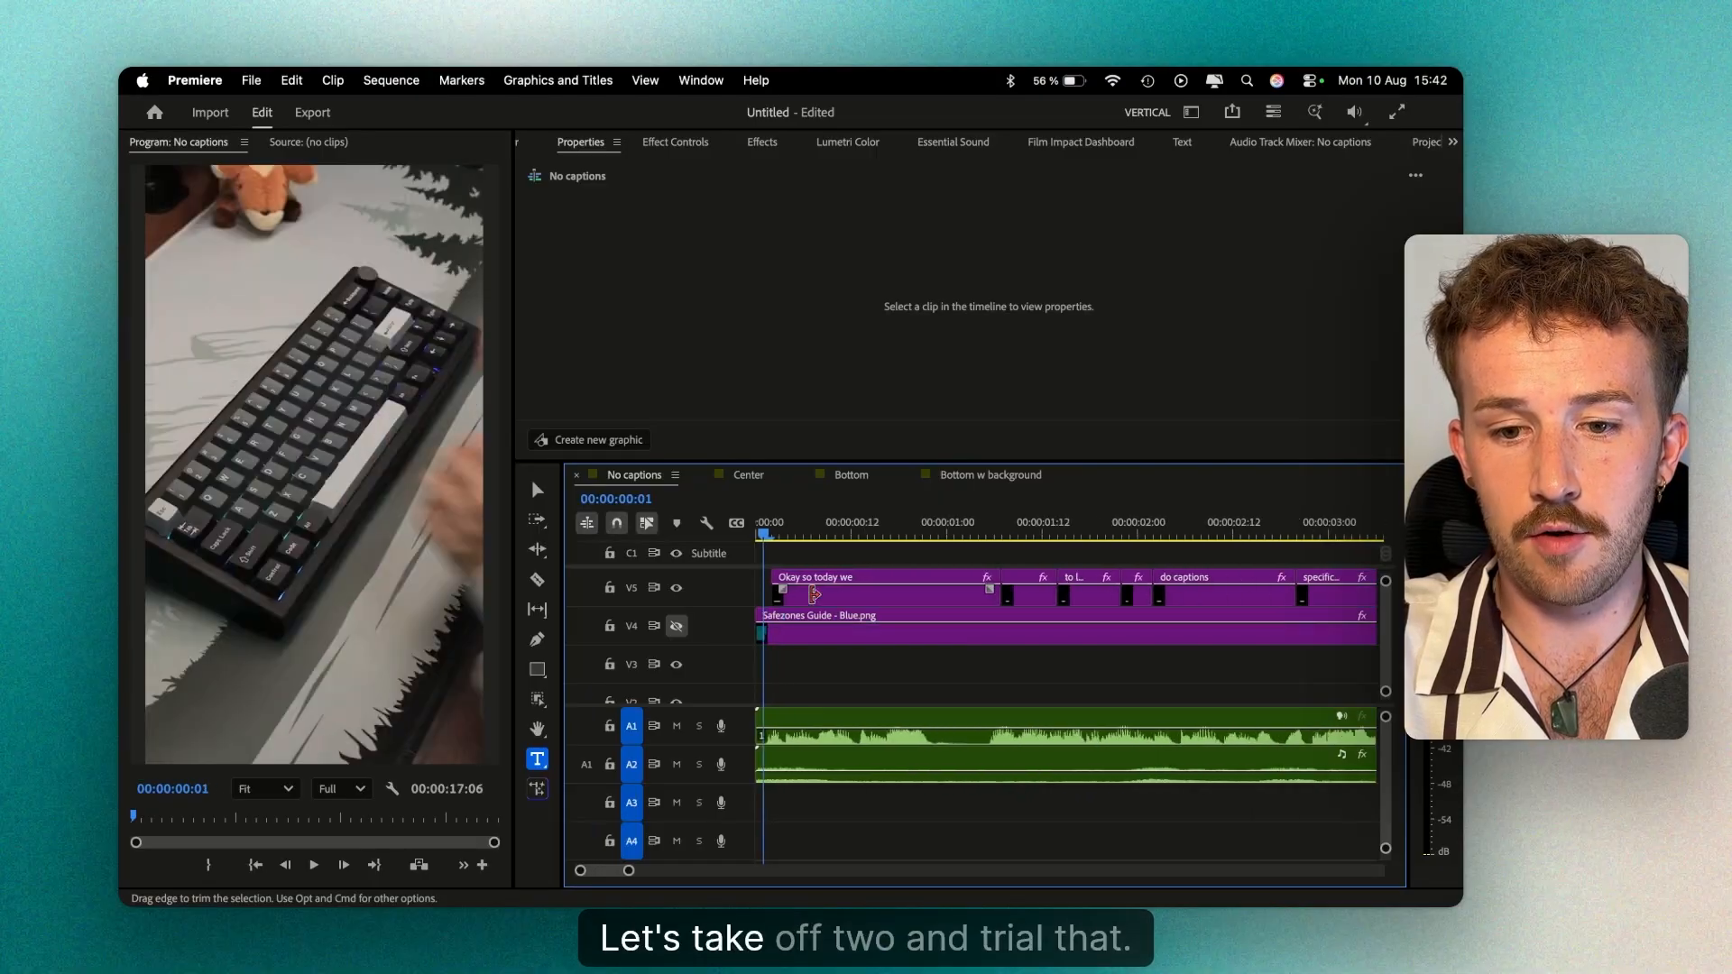
{"action": "left_click_drag", "start_coordinate": [917, 588], "coordinate": [750, 591]}
{"action": "key", "text": "equal"}
{"action": "key", "text": "equal"}
{"action": "key", "text": "equal"}
{"action": "key", "text": "equal"}
{"action": "key", "text": "equal"}
{"action": "key", "text": "equal"}
{"action": "key", "text": "equal"}
{"action": "key", "text": "equal"}
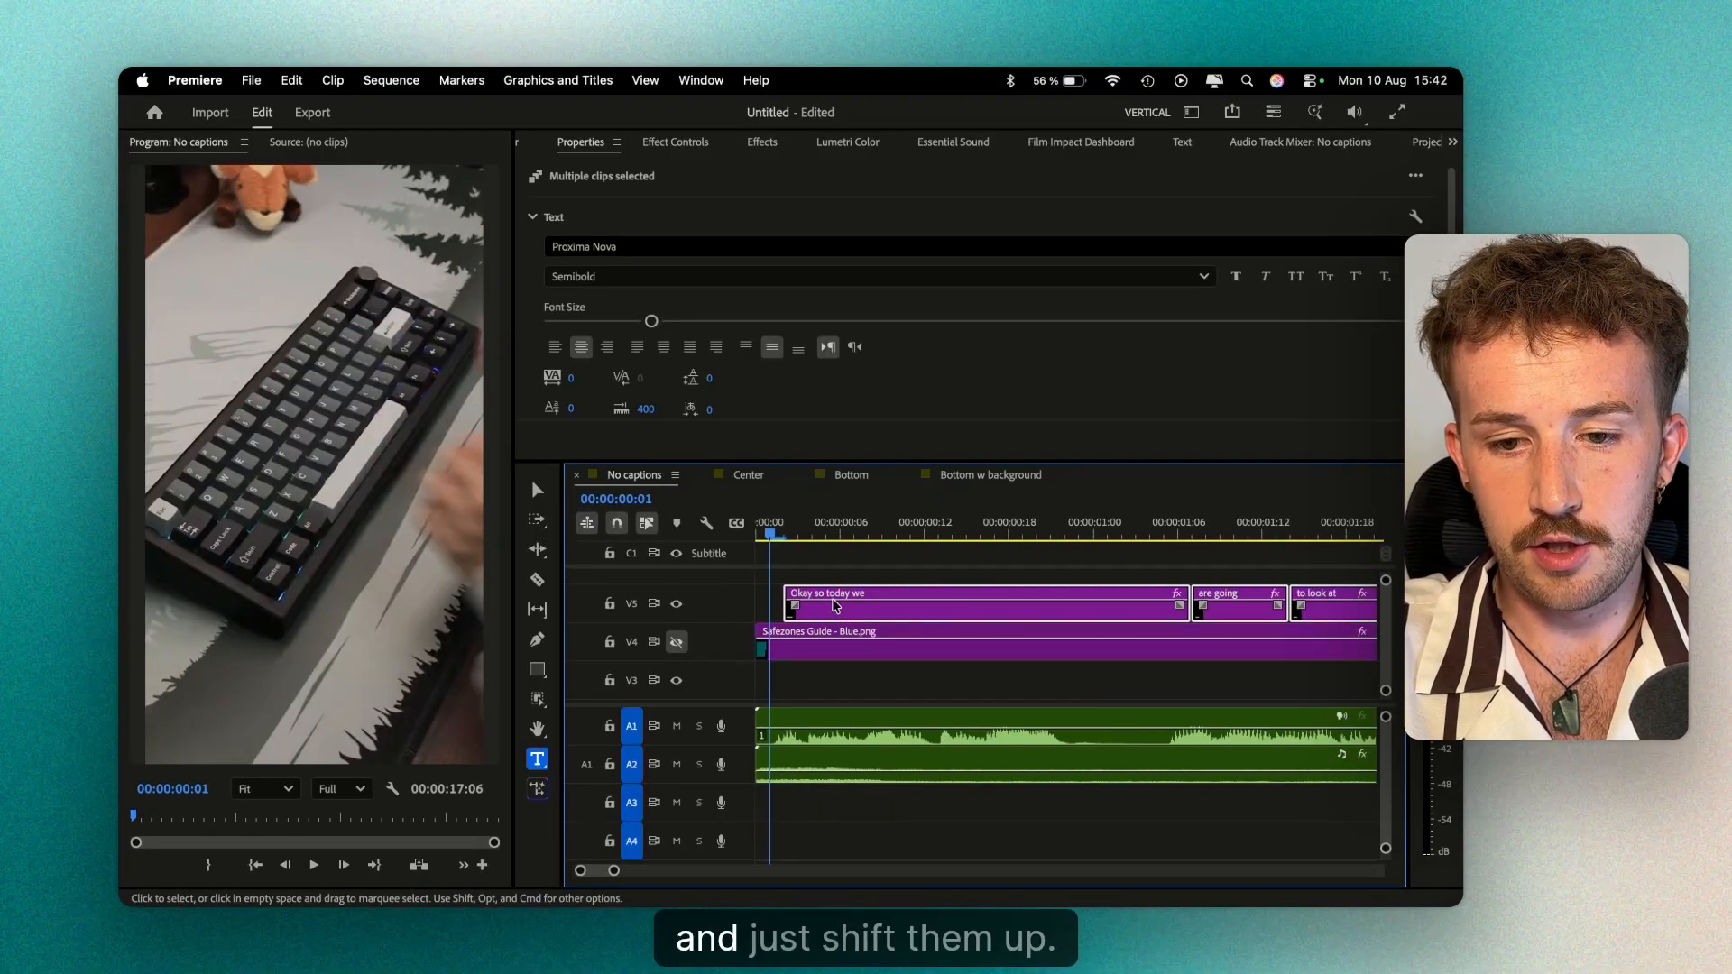
{"action": "left_click_drag", "start_coordinate": [866, 617], "coordinate": [837, 617]}
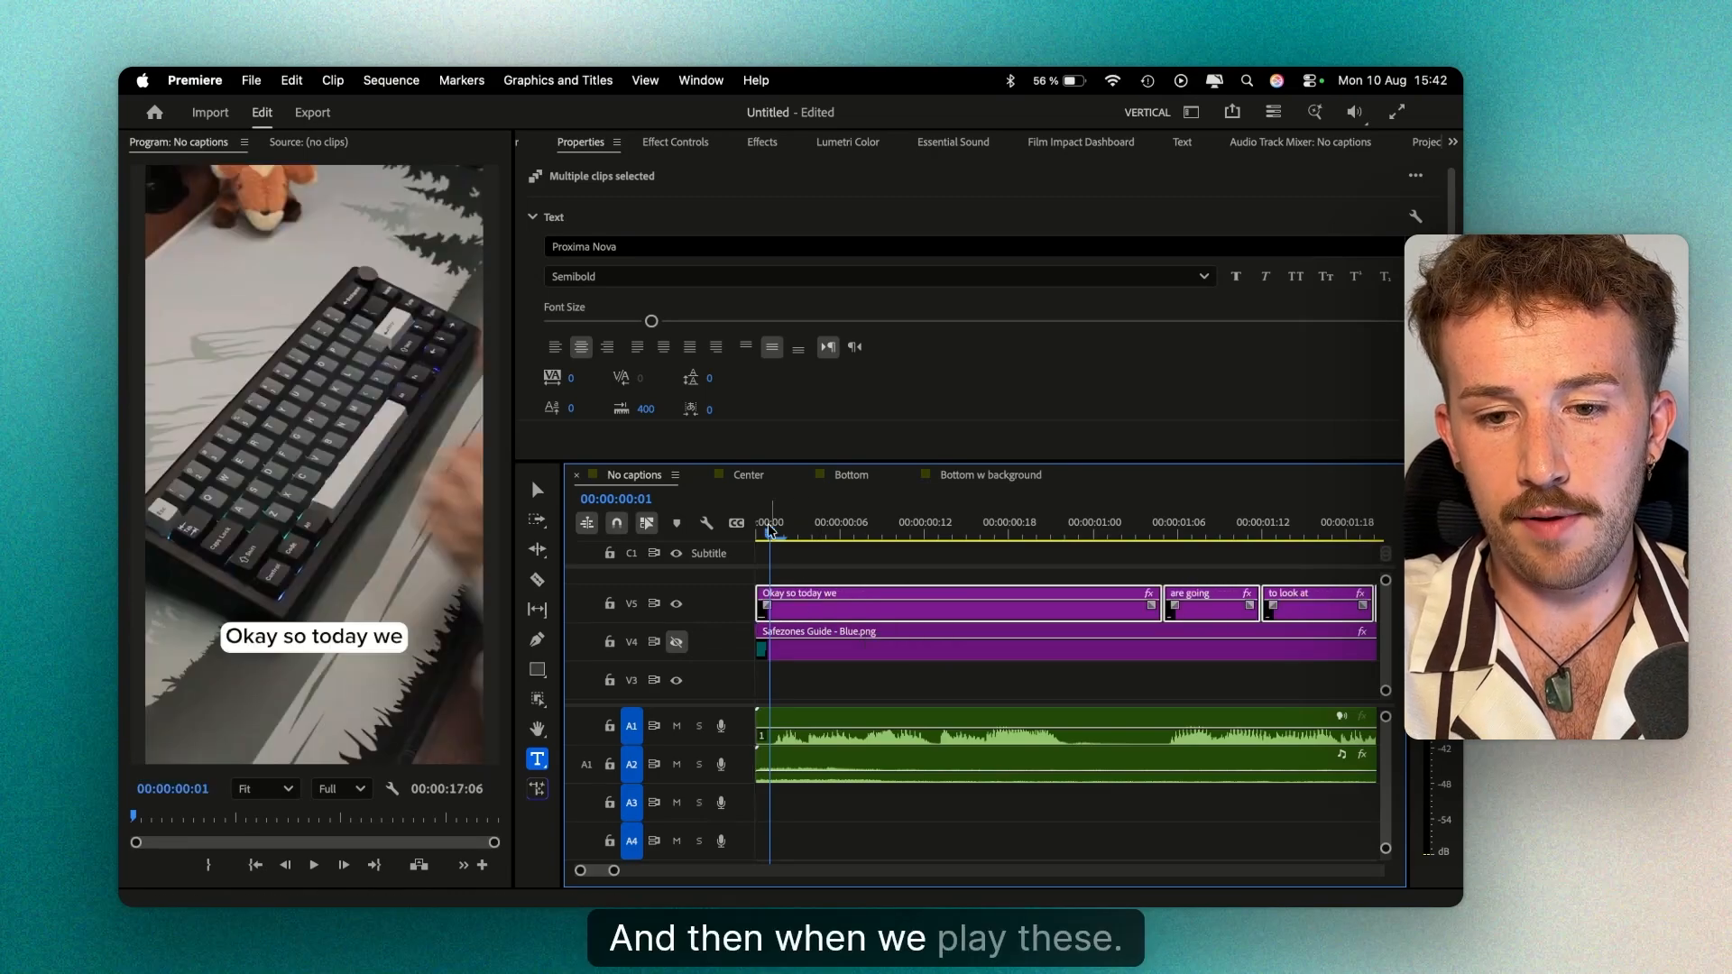
Play the No captions sequence from the start to check the timing of the shifted captions, and return to the beginning.
{"action": "key", "text": "Home"}
{"action": "key", "text": "space"}
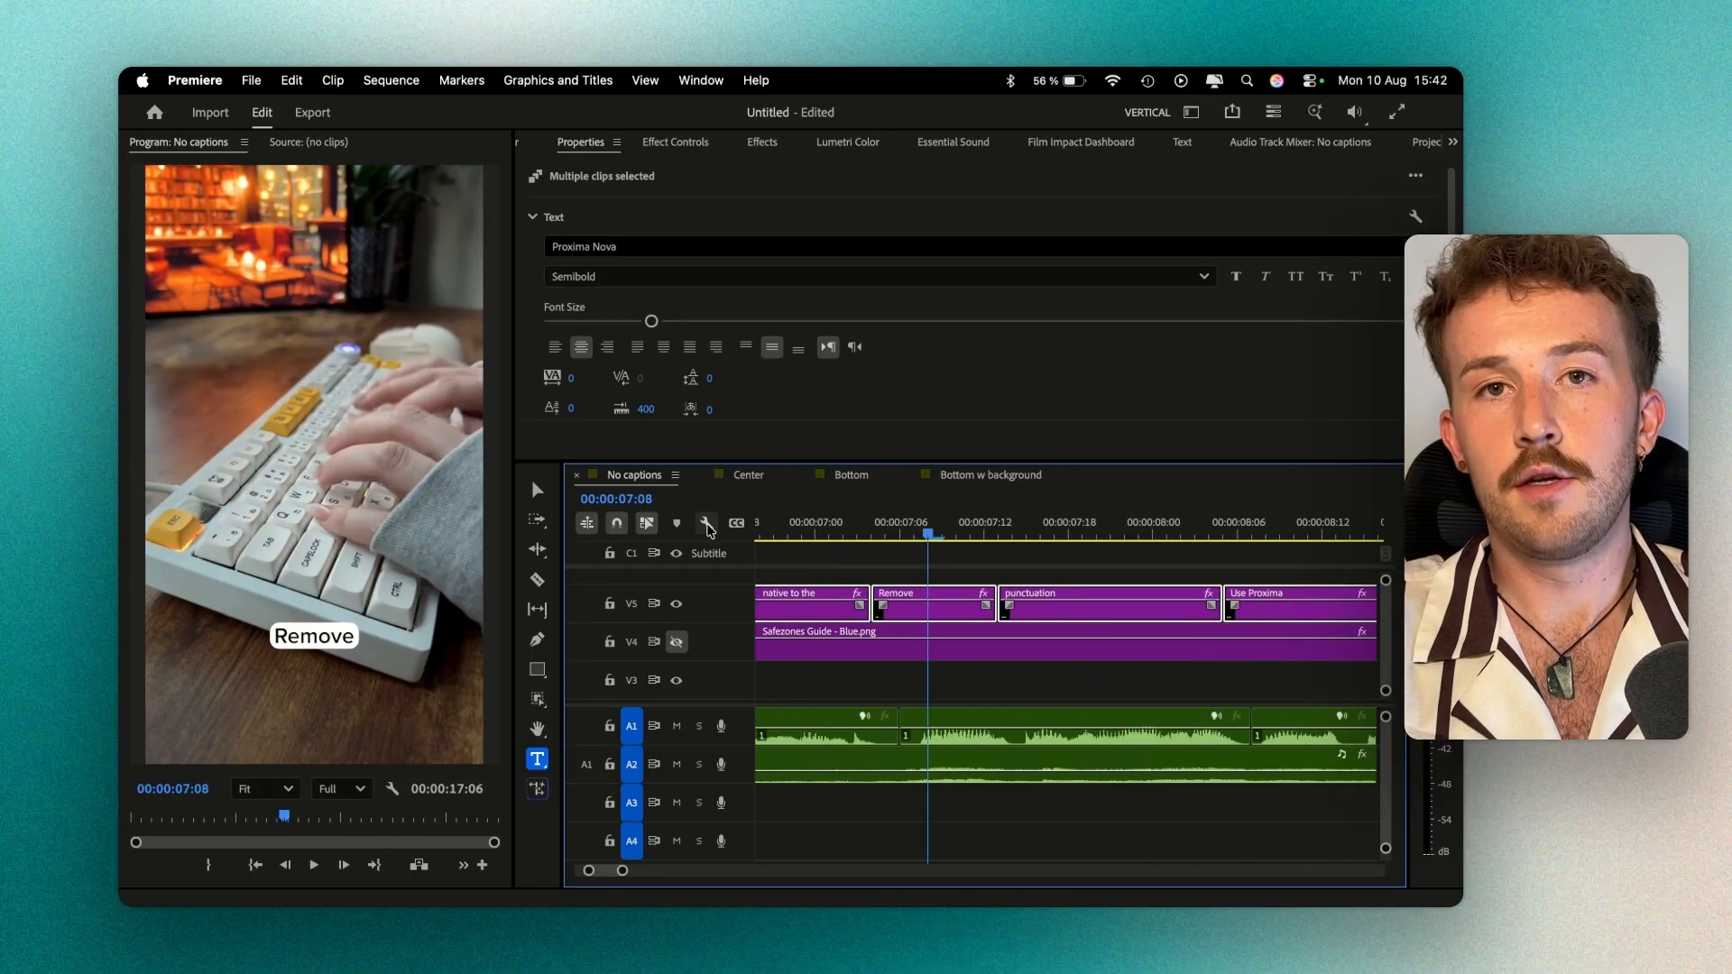
{"action": "key", "text": "j"}
{"action": "key", "text": "j"}
{"action": "key", "text": "j"}
{"action": "key", "text": "j"}
{"action": "left_click", "coordinate": [646, 524]}
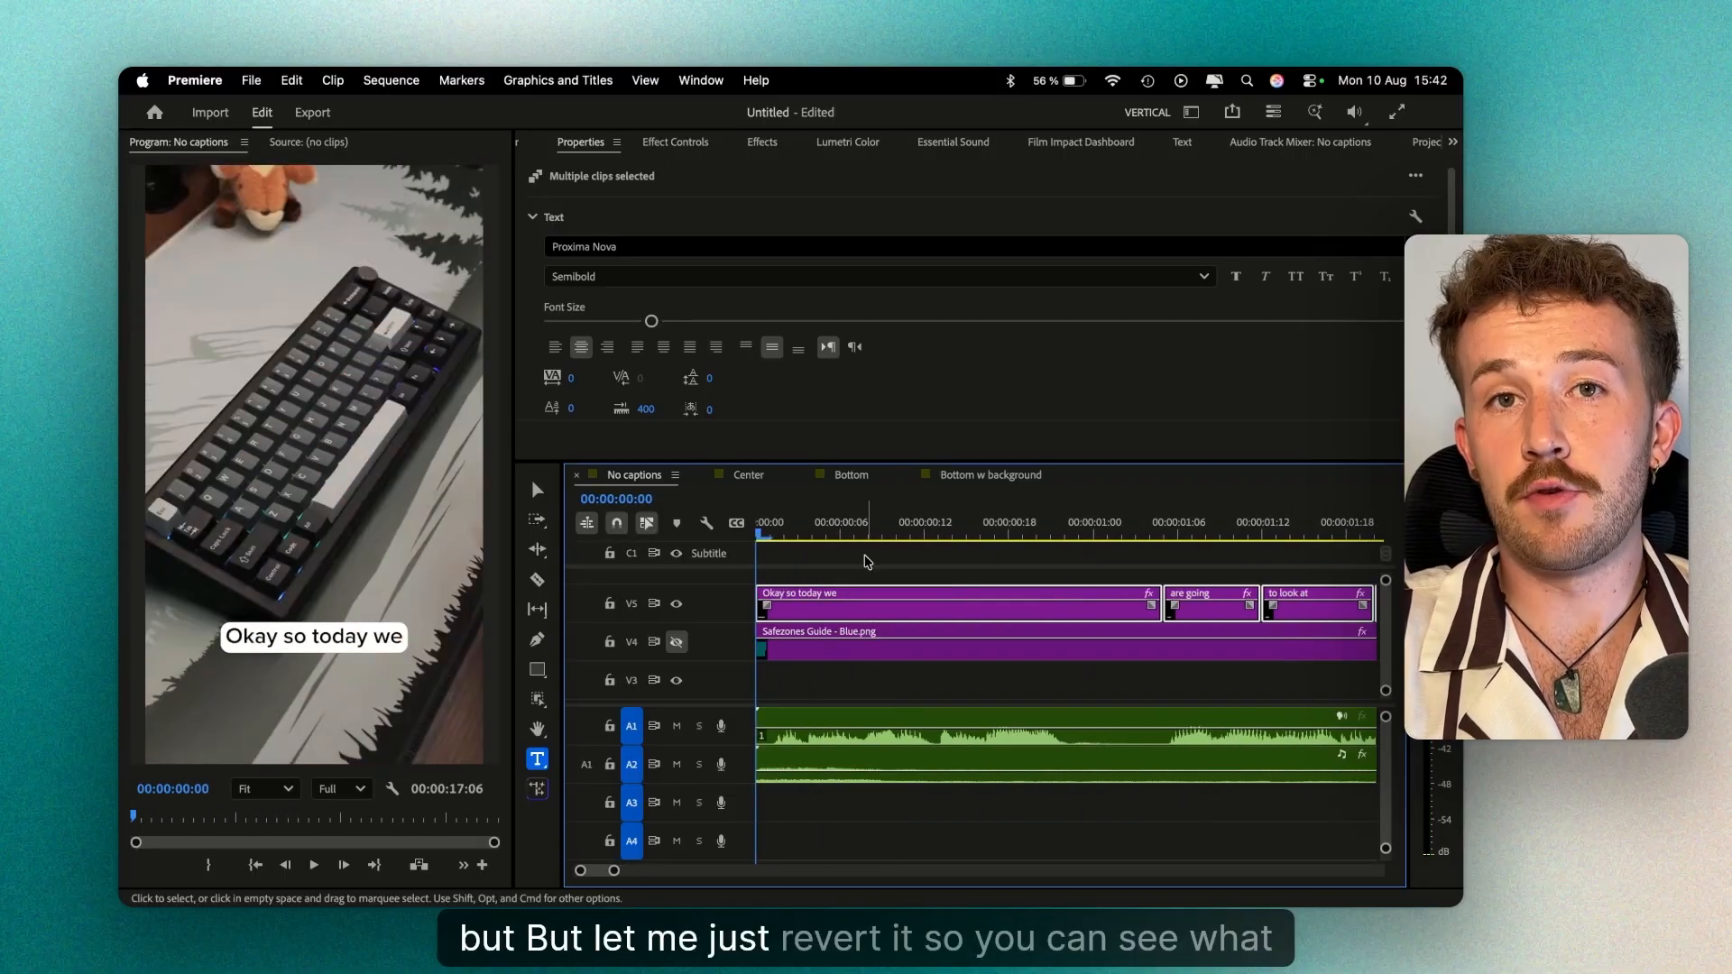
Undo the captions' shift and play the No captions sequence from the start to compare the original timing.
{"action": "left_click", "coordinate": [866, 561]}
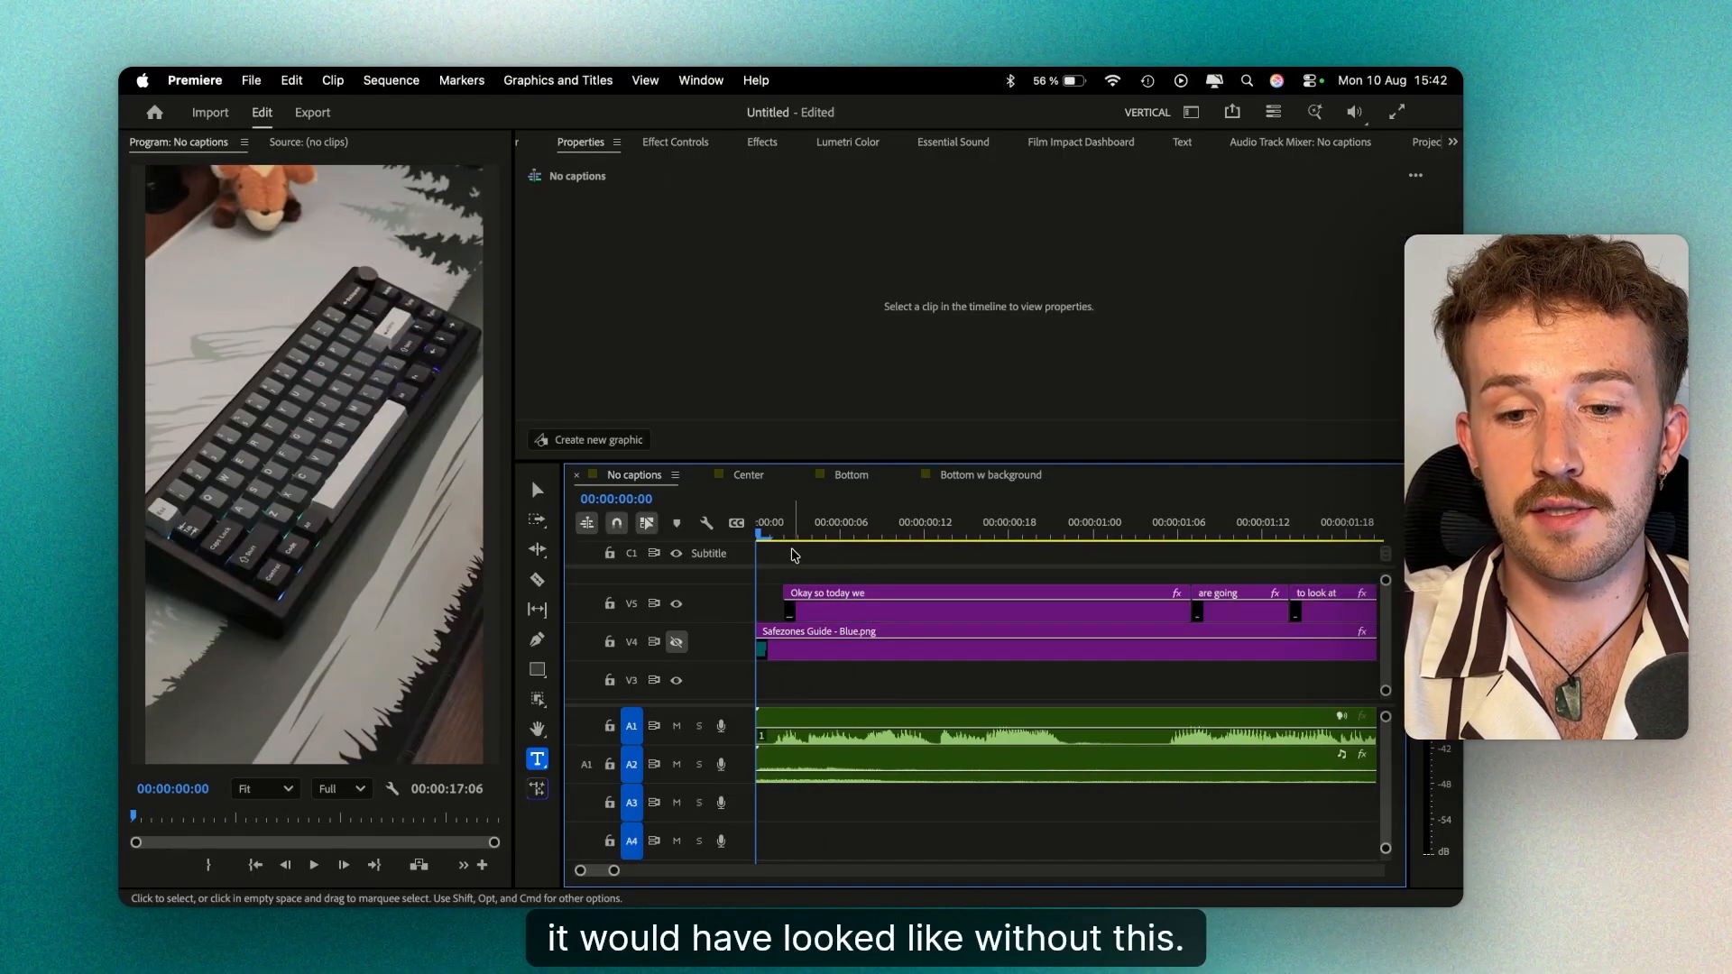
{"action": "key", "text": "space"}
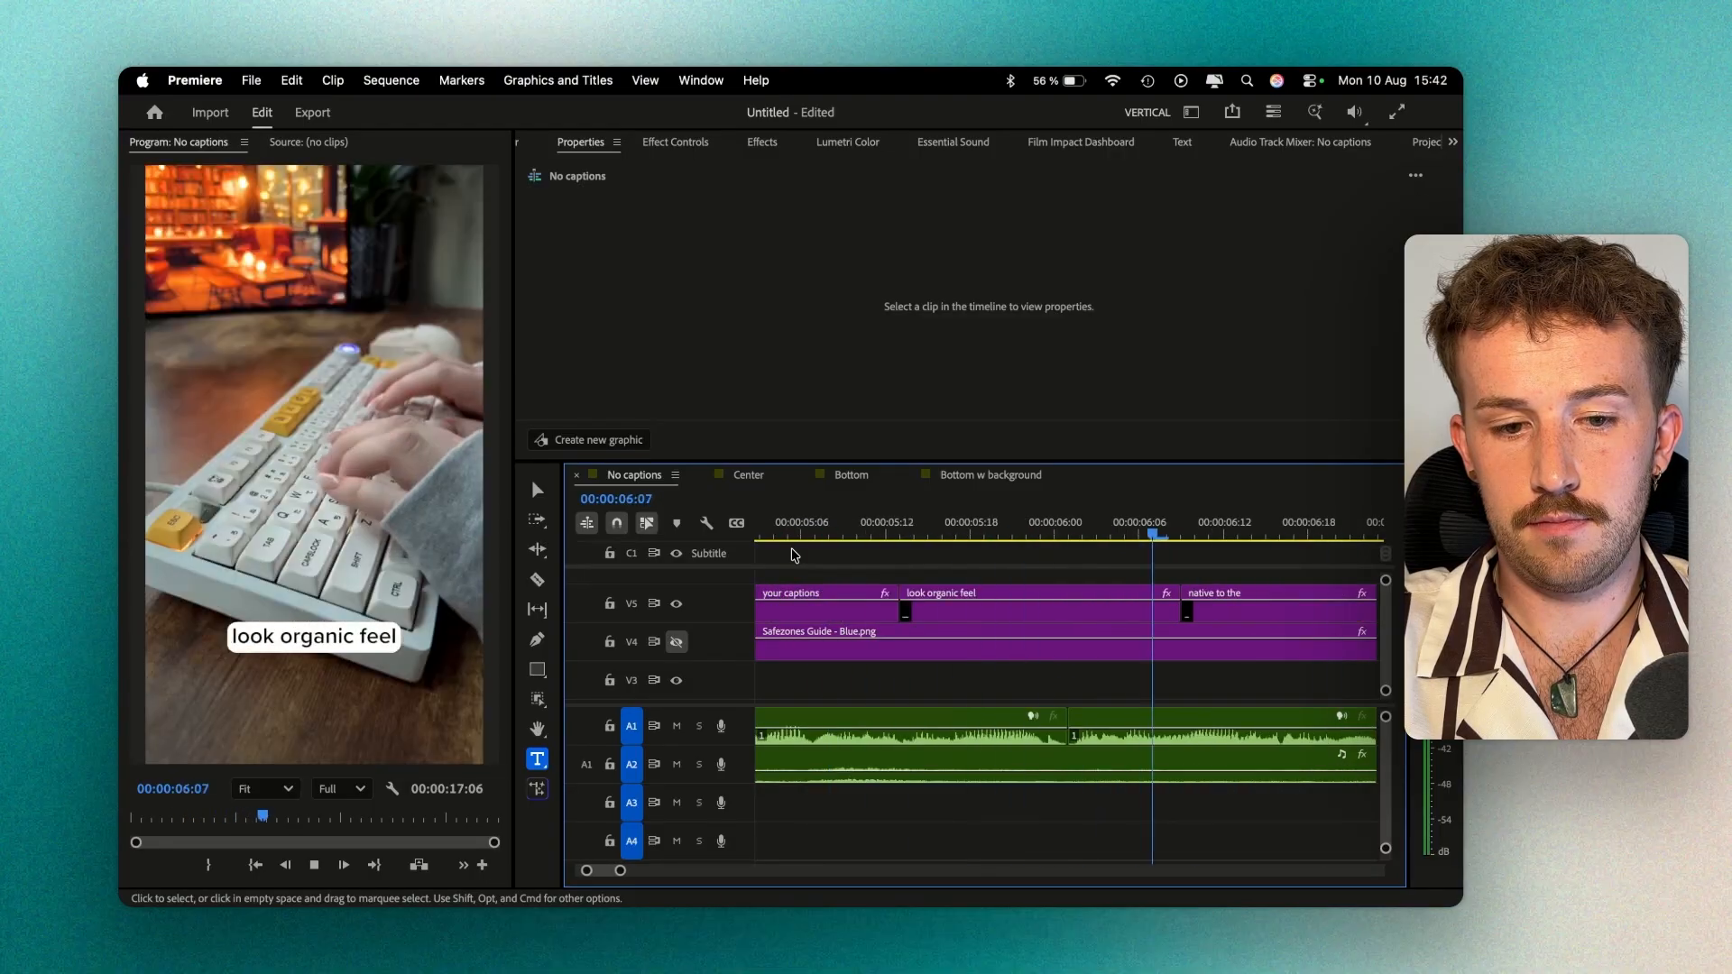
{"action": "key", "text": "space"}
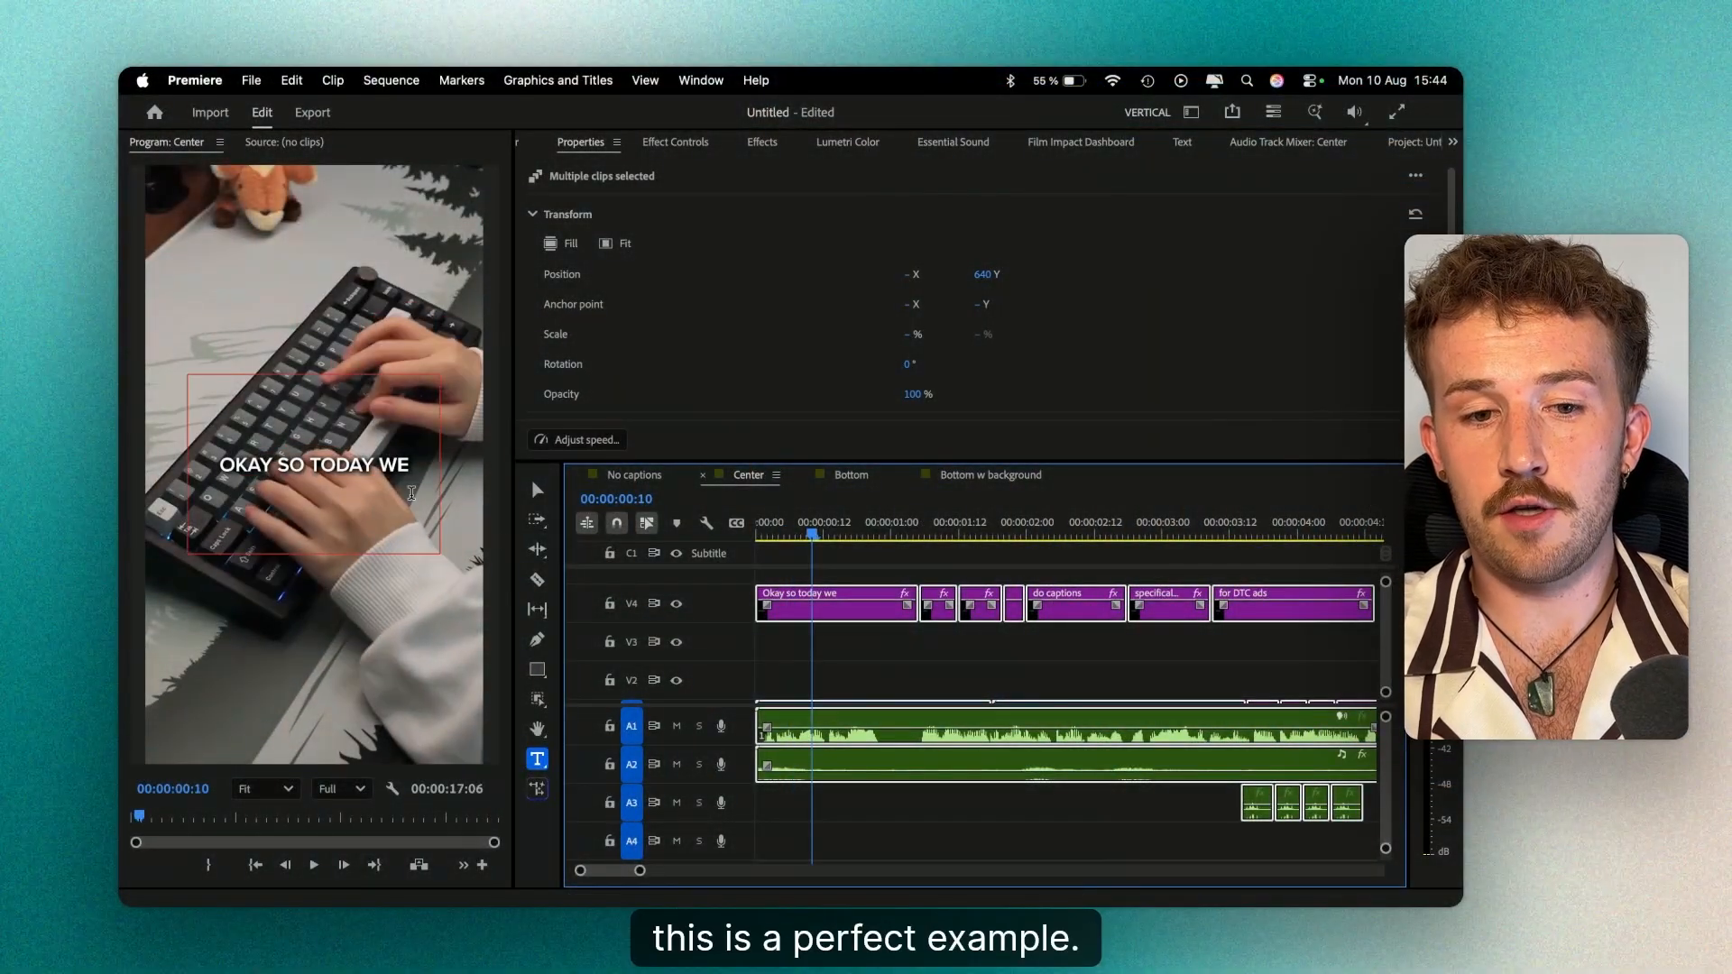
Remove the word "we" from the end of the first caption, "Okay so today we", in the Center sequence.
{"action": "left_click", "coordinate": [869, 536]}
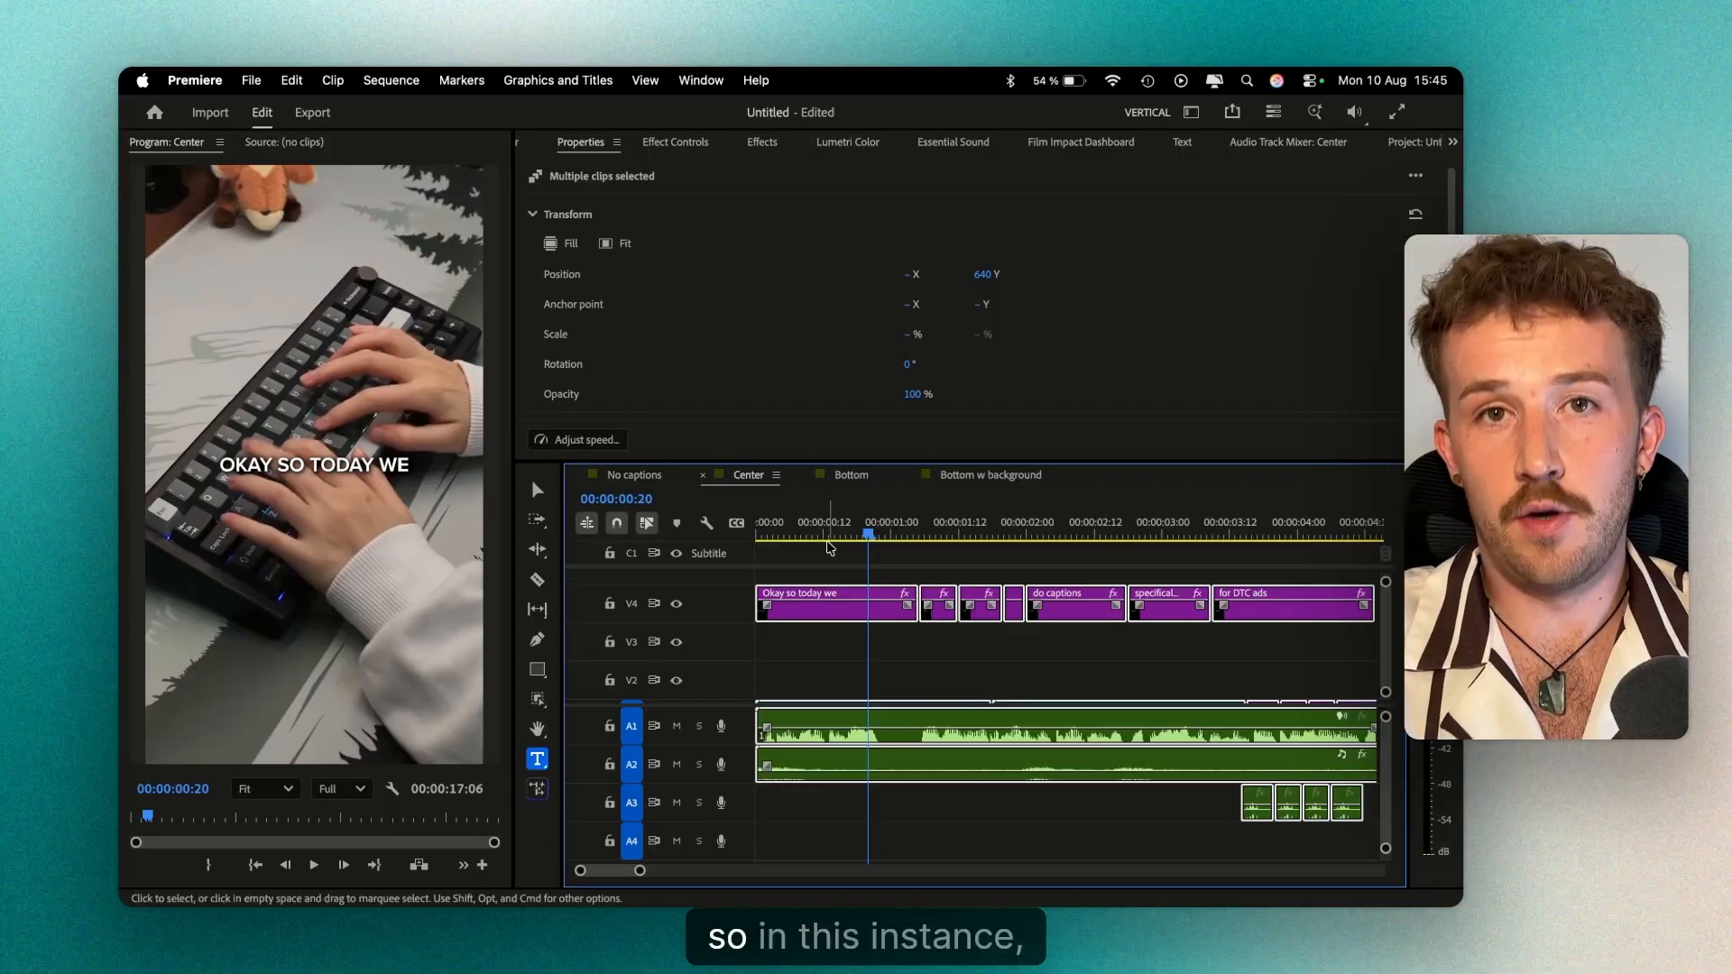
{"action": "left_click", "coordinate": [406, 468]}
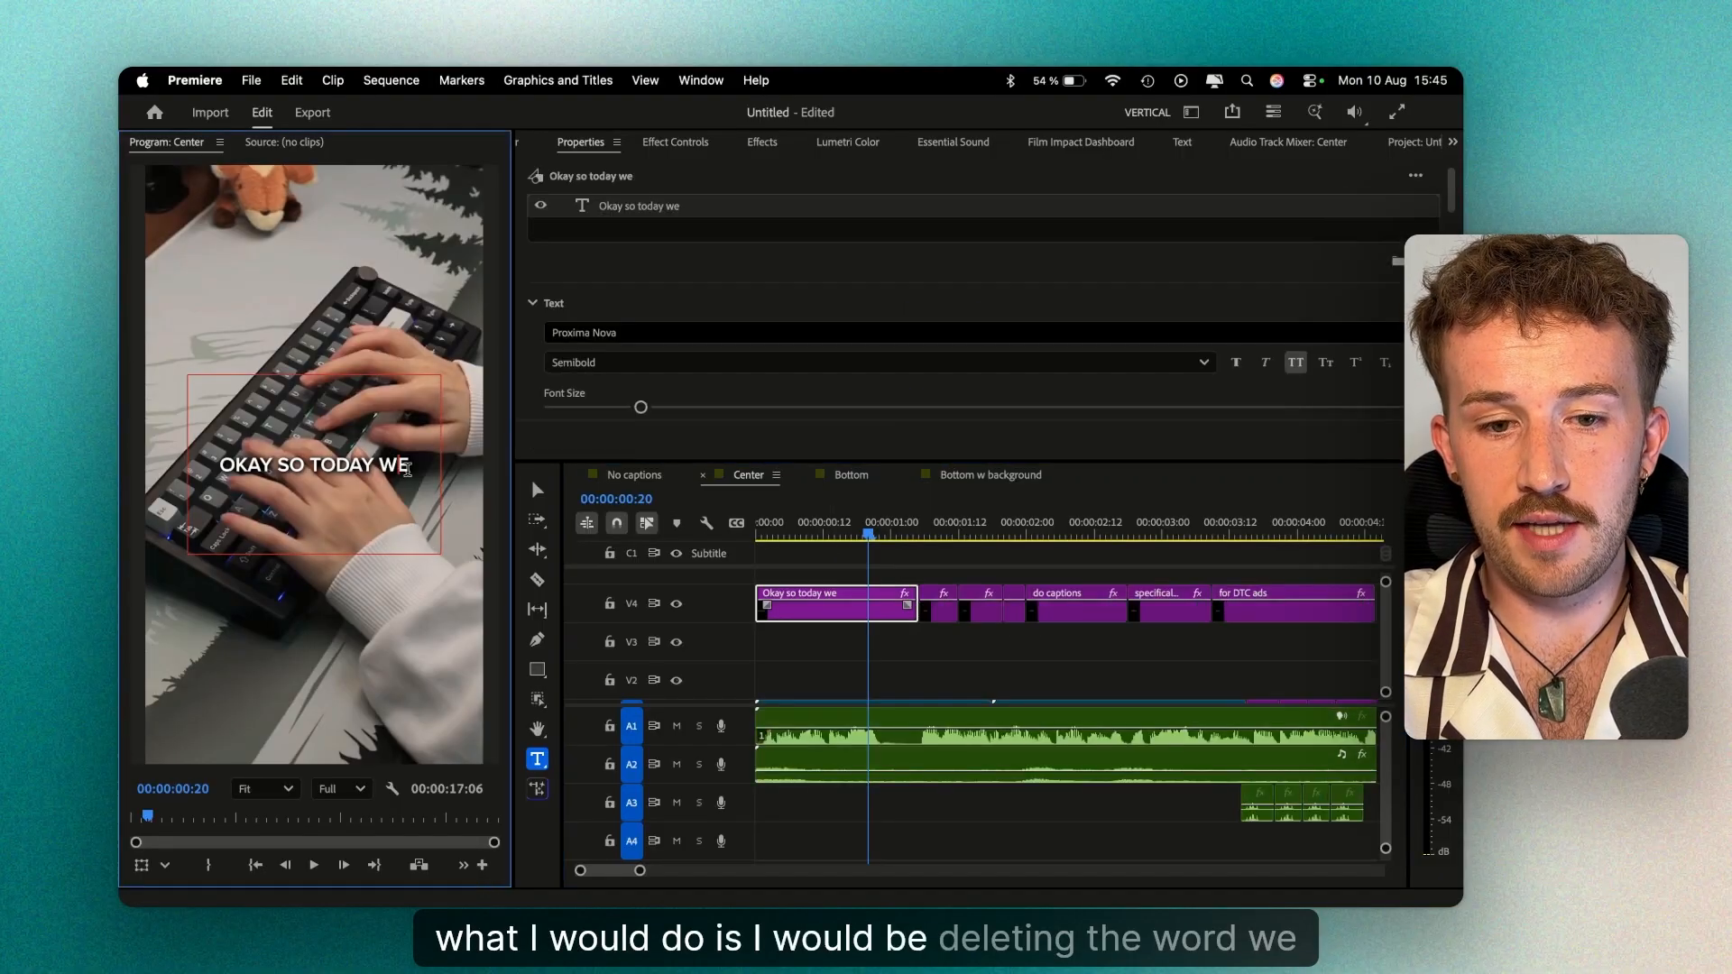
{"action": "key", "text": "BackSpace"}
{"action": "key", "text": "BackSpace"}
{"action": "key", "text": "BackSpace"}
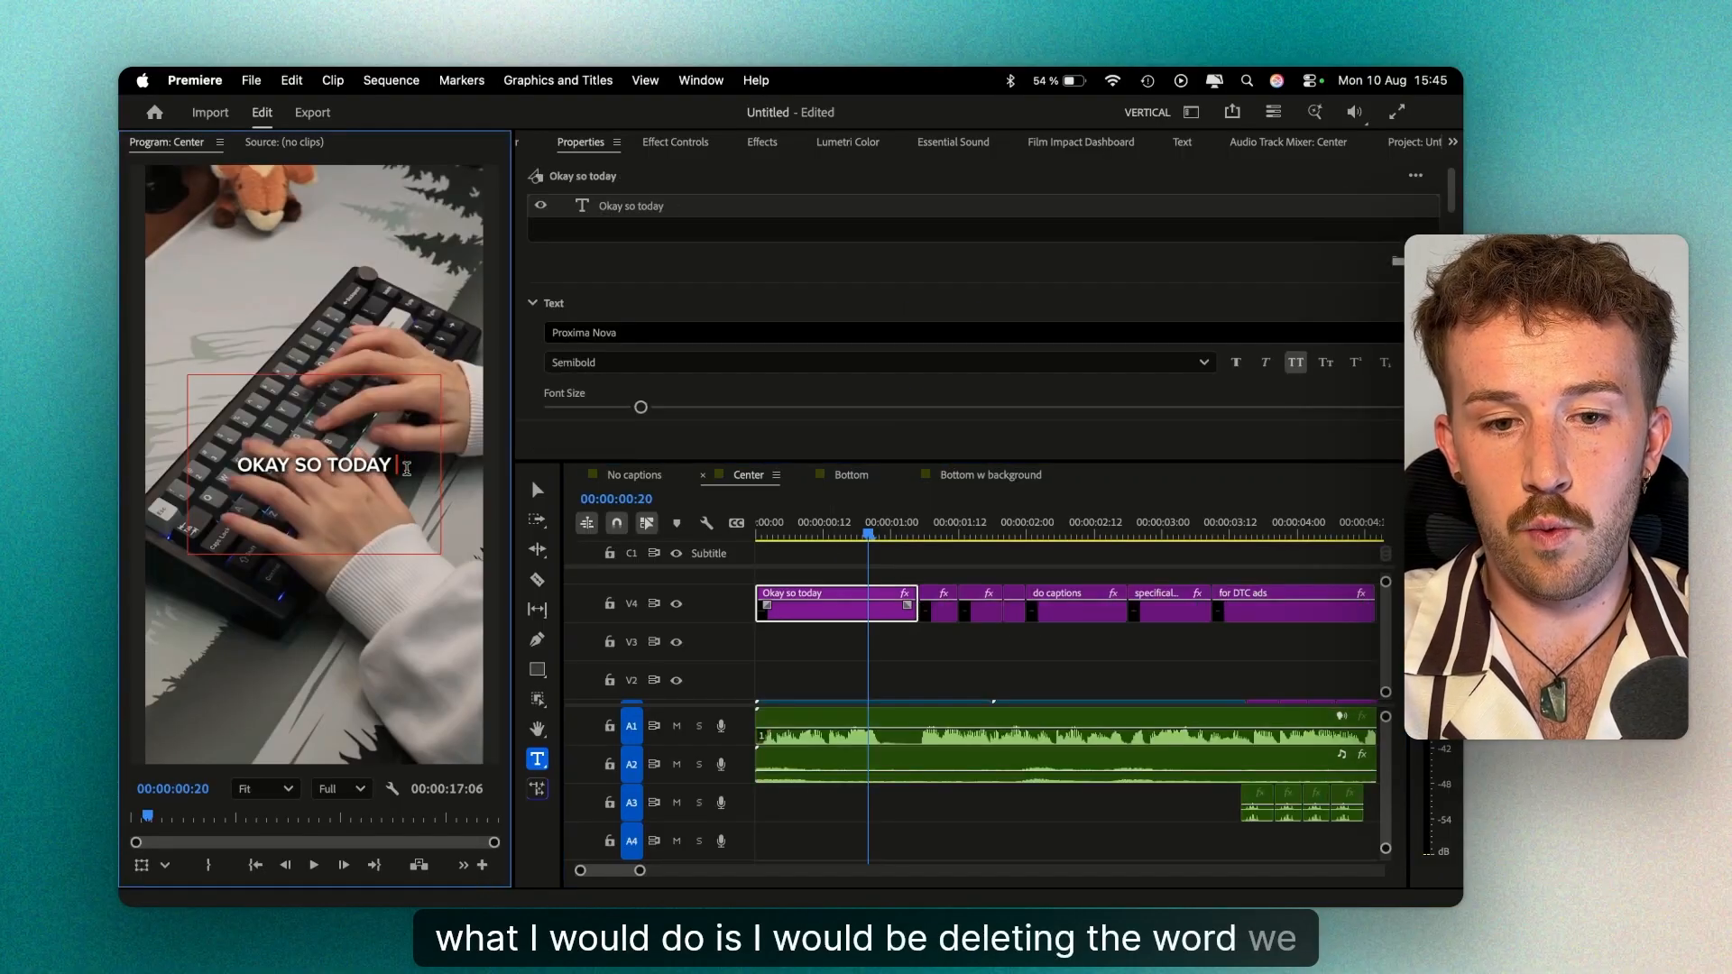
Add "We" in front of the second caption, "are going", so that it reads "We are going".
{"action": "left_click", "coordinate": [936, 532]}
{"action": "left_click", "coordinate": [938, 604]}
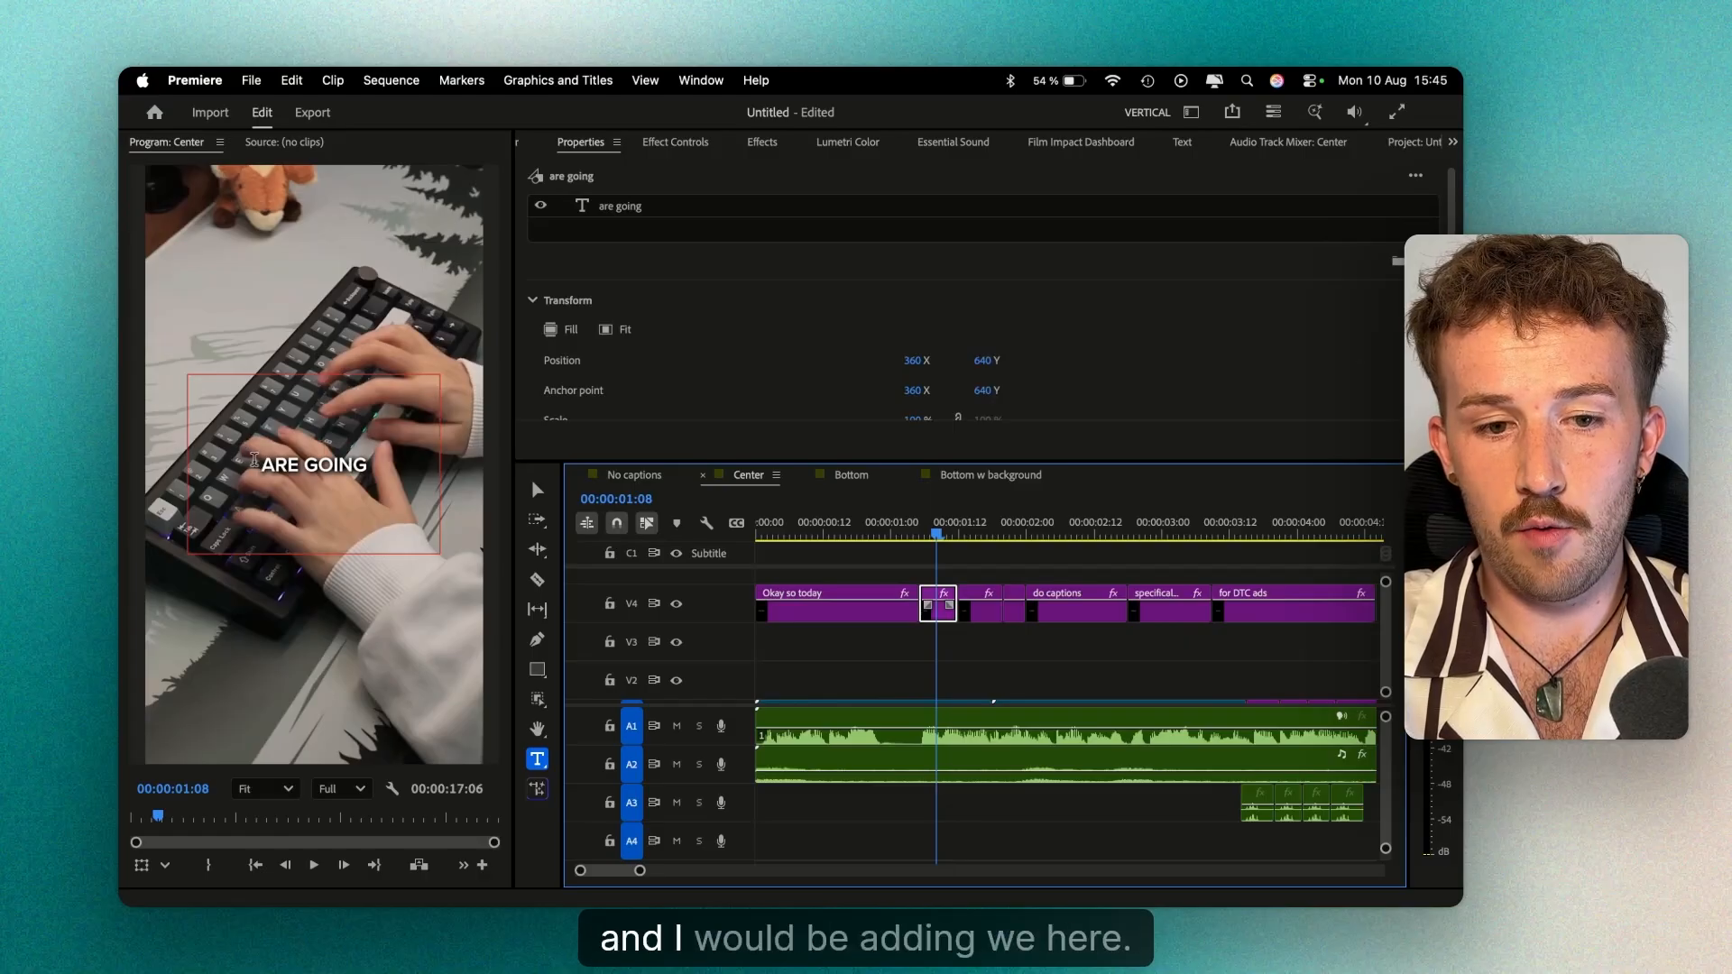
{"action": "left_click", "coordinate": [307, 469]}
{"action": "type", "text": "We"}
Play the opening captions, and step frame by frame from "Okay so today" to the start of "We are going".
{"action": "left_click", "coordinate": [823, 532]}
{"action": "key", "text": "space"}
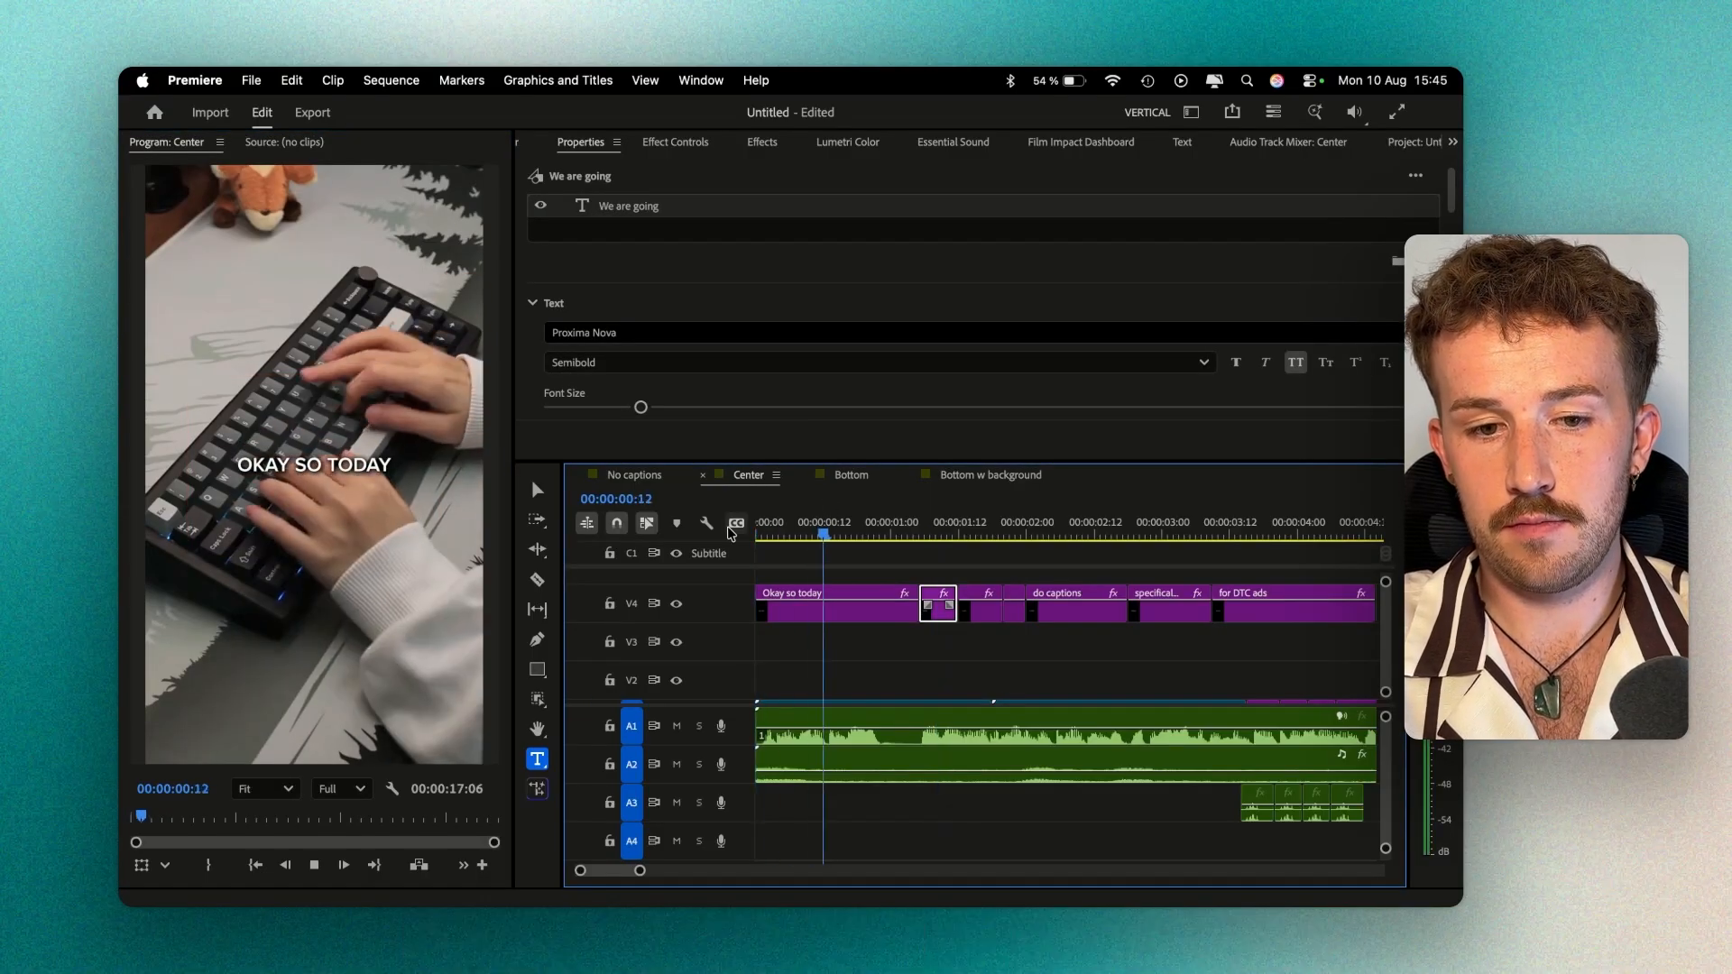
{"action": "key", "text": "space"}
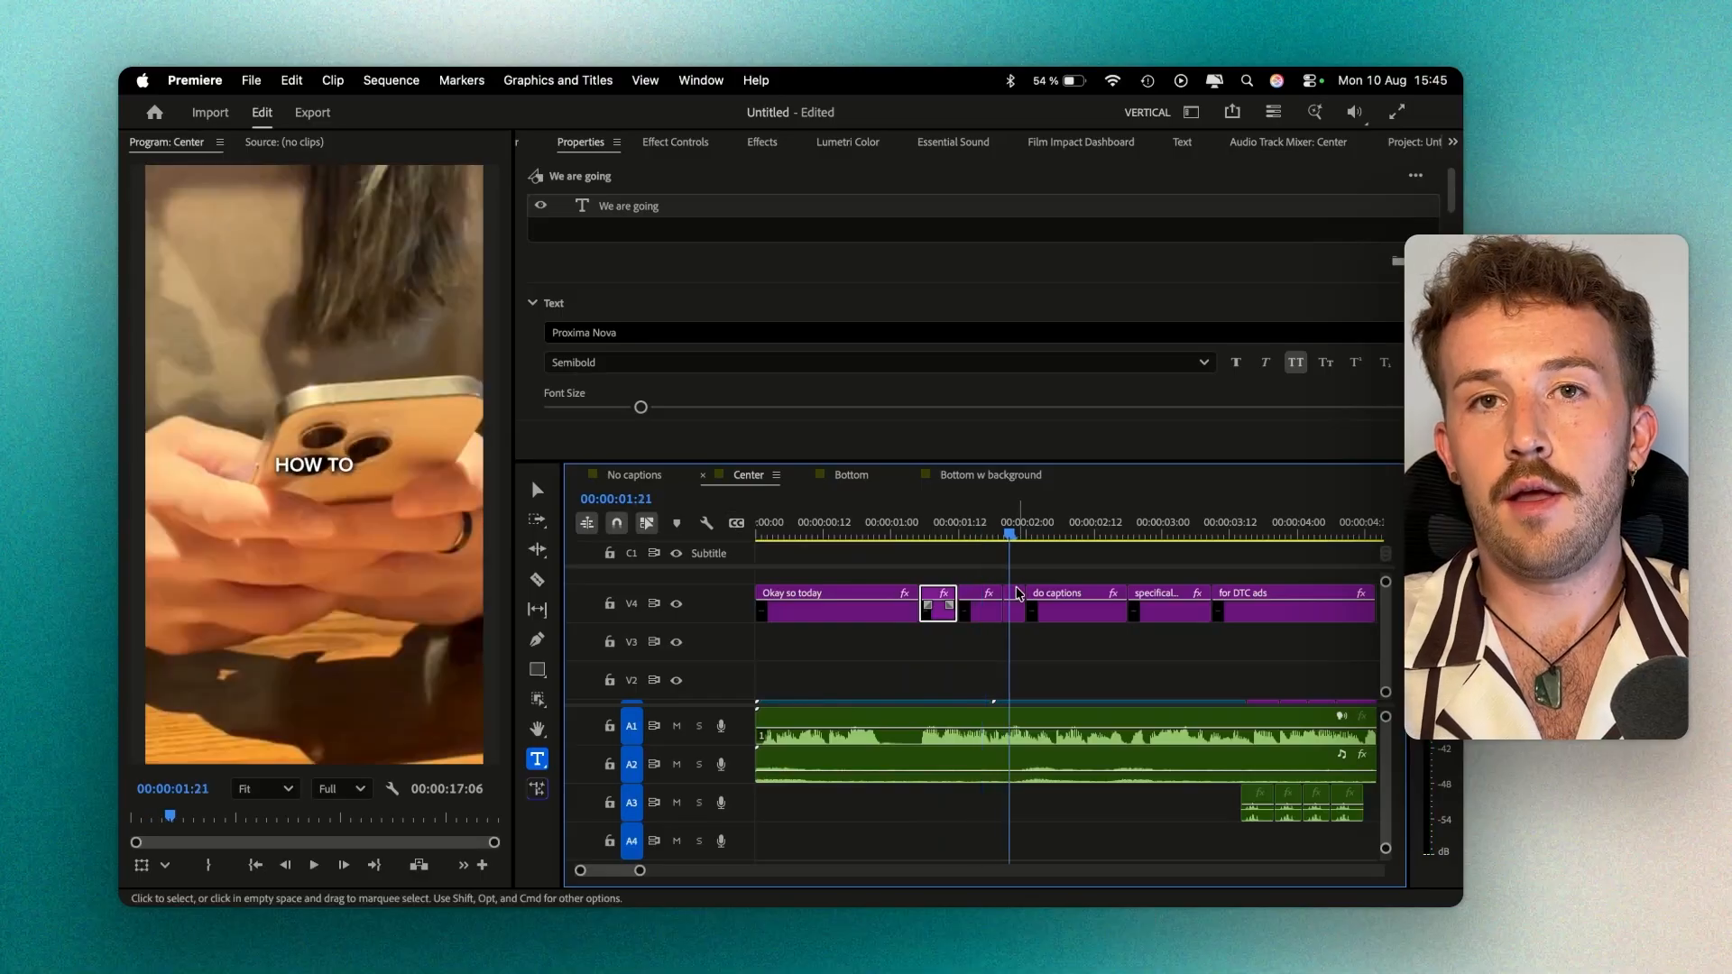
{"action": "key", "text": "Left"}
{"action": "key", "text": "Left"}
{"action": "key", "text": "Left"}
{"action": "key", "text": "Left"}
{"action": "left_click", "coordinate": [857, 535]}
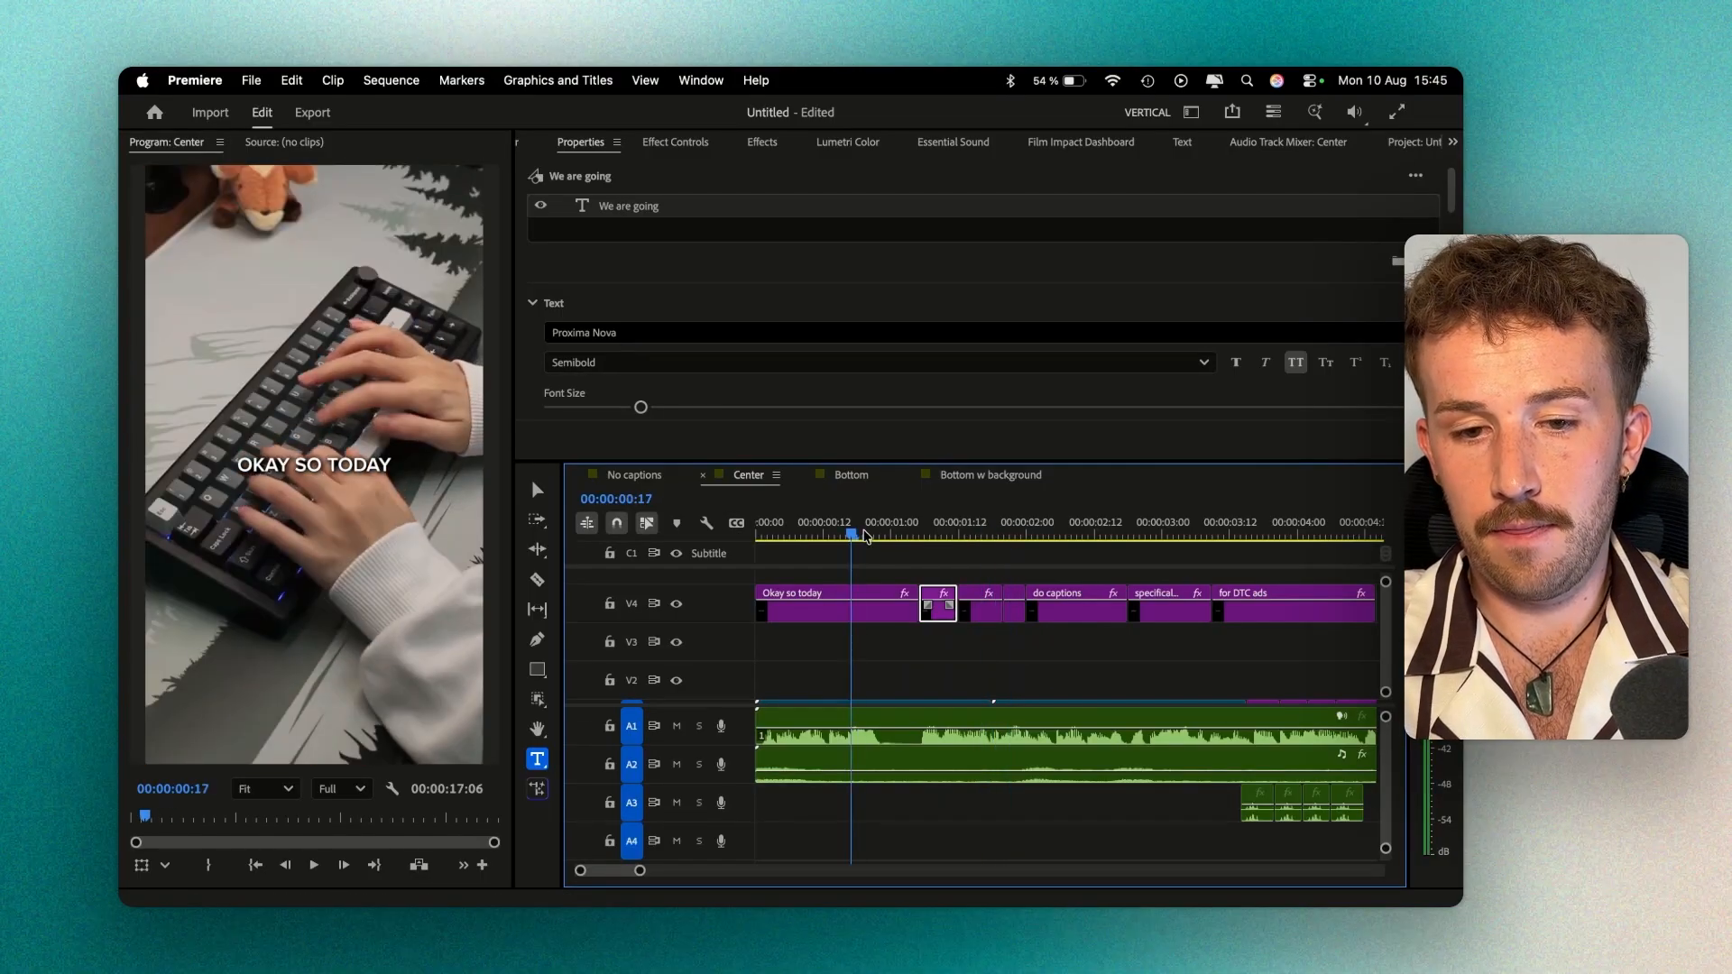
{"action": "key", "text": "Right"}
{"action": "key", "text": "Right"}
{"action": "key", "text": "Right"}
{"action": "key", "text": "Right"}
{"action": "key", "text": "Right"}
{"action": "key", "text": "Right"}
{"action": "key", "text": "Right"}
{"action": "key", "text": "Right"}
{"action": "key", "text": "Right"}
{"action": "key", "text": "Right"}
{"action": "key", "text": "Right"}
{"action": "key", "text": "Right"}
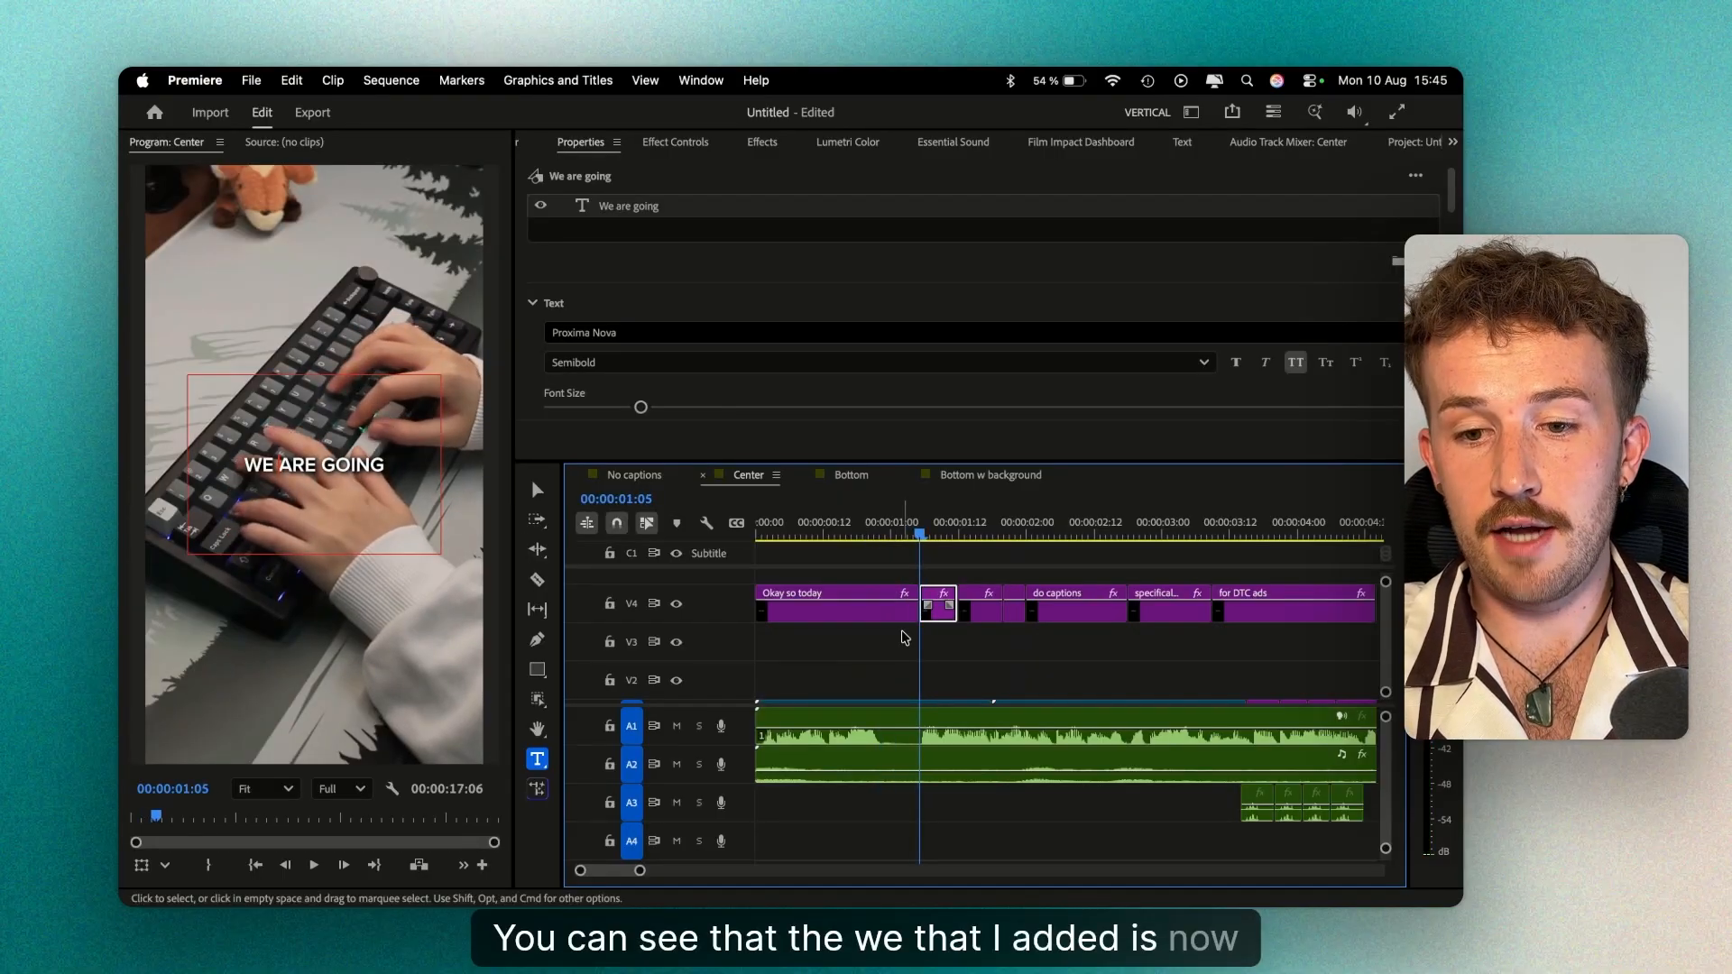
Roll the cut between the "Okay so today" and "We are going" captions two frames earlier, to 00:00:01:03.
{"action": "scroll", "coordinate": [924, 625], "scroll_direction": "up", "scroll_amount": 2}
{"action": "scroll", "coordinate": [924, 624], "scroll_direction": "up", "scroll_amount": 1}
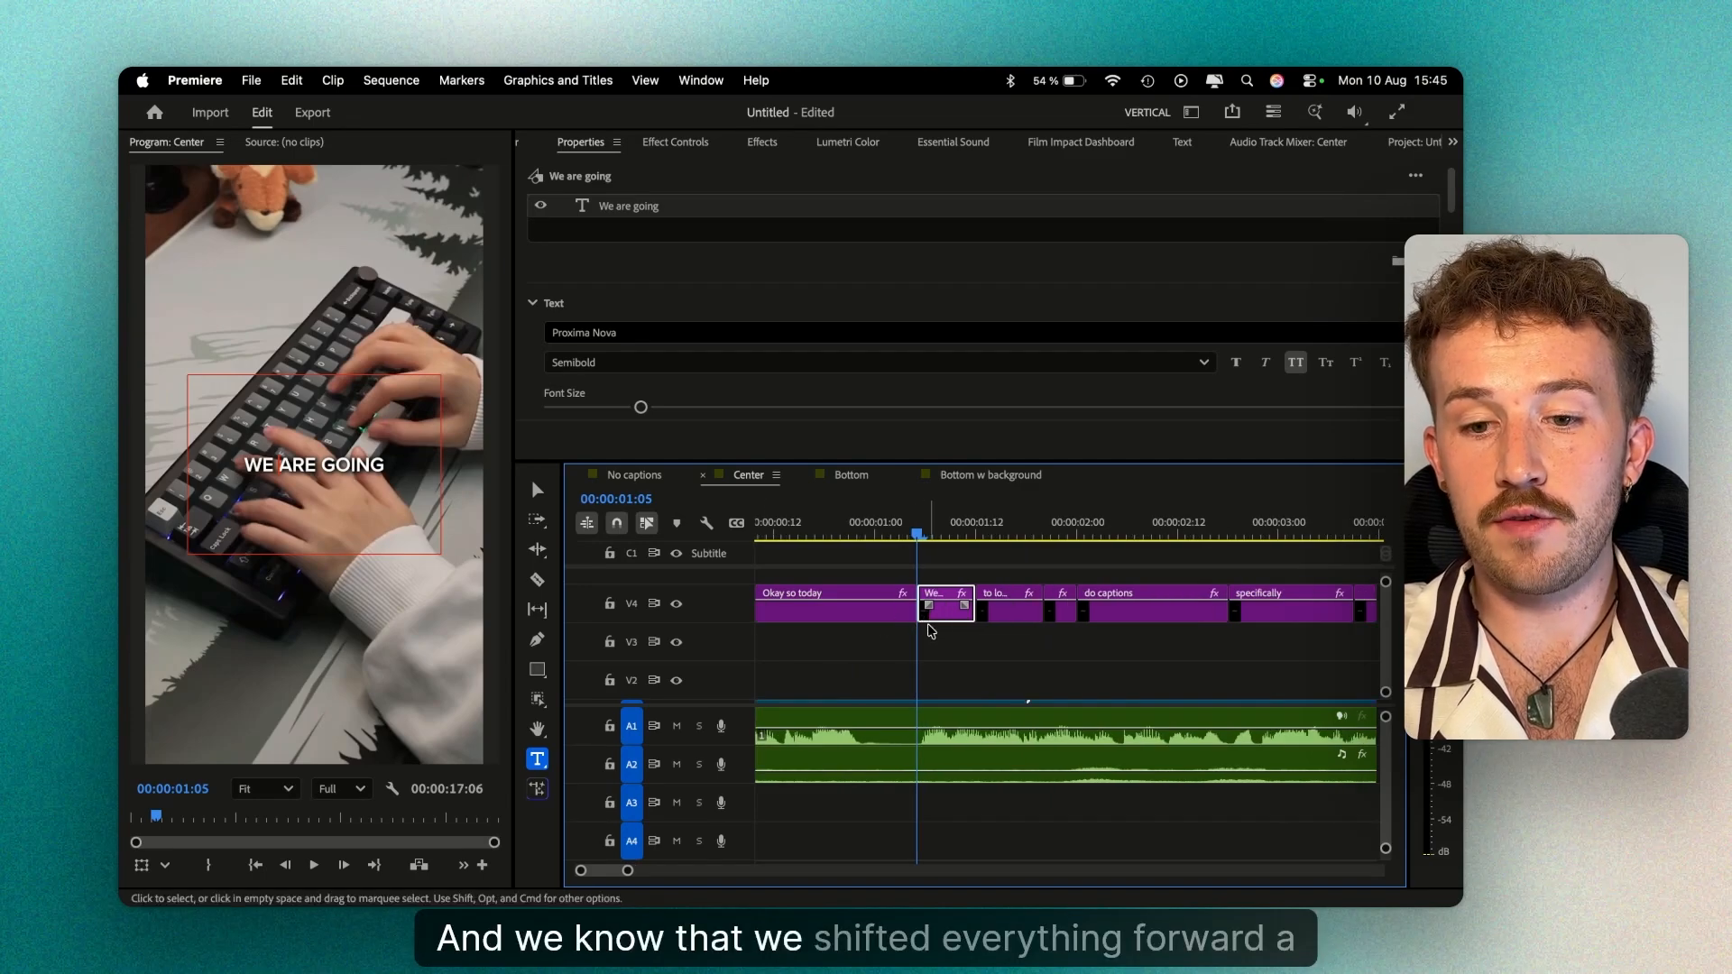
{"action": "scroll", "coordinate": [924, 634], "scroll_direction": "up", "scroll_amount": 4}
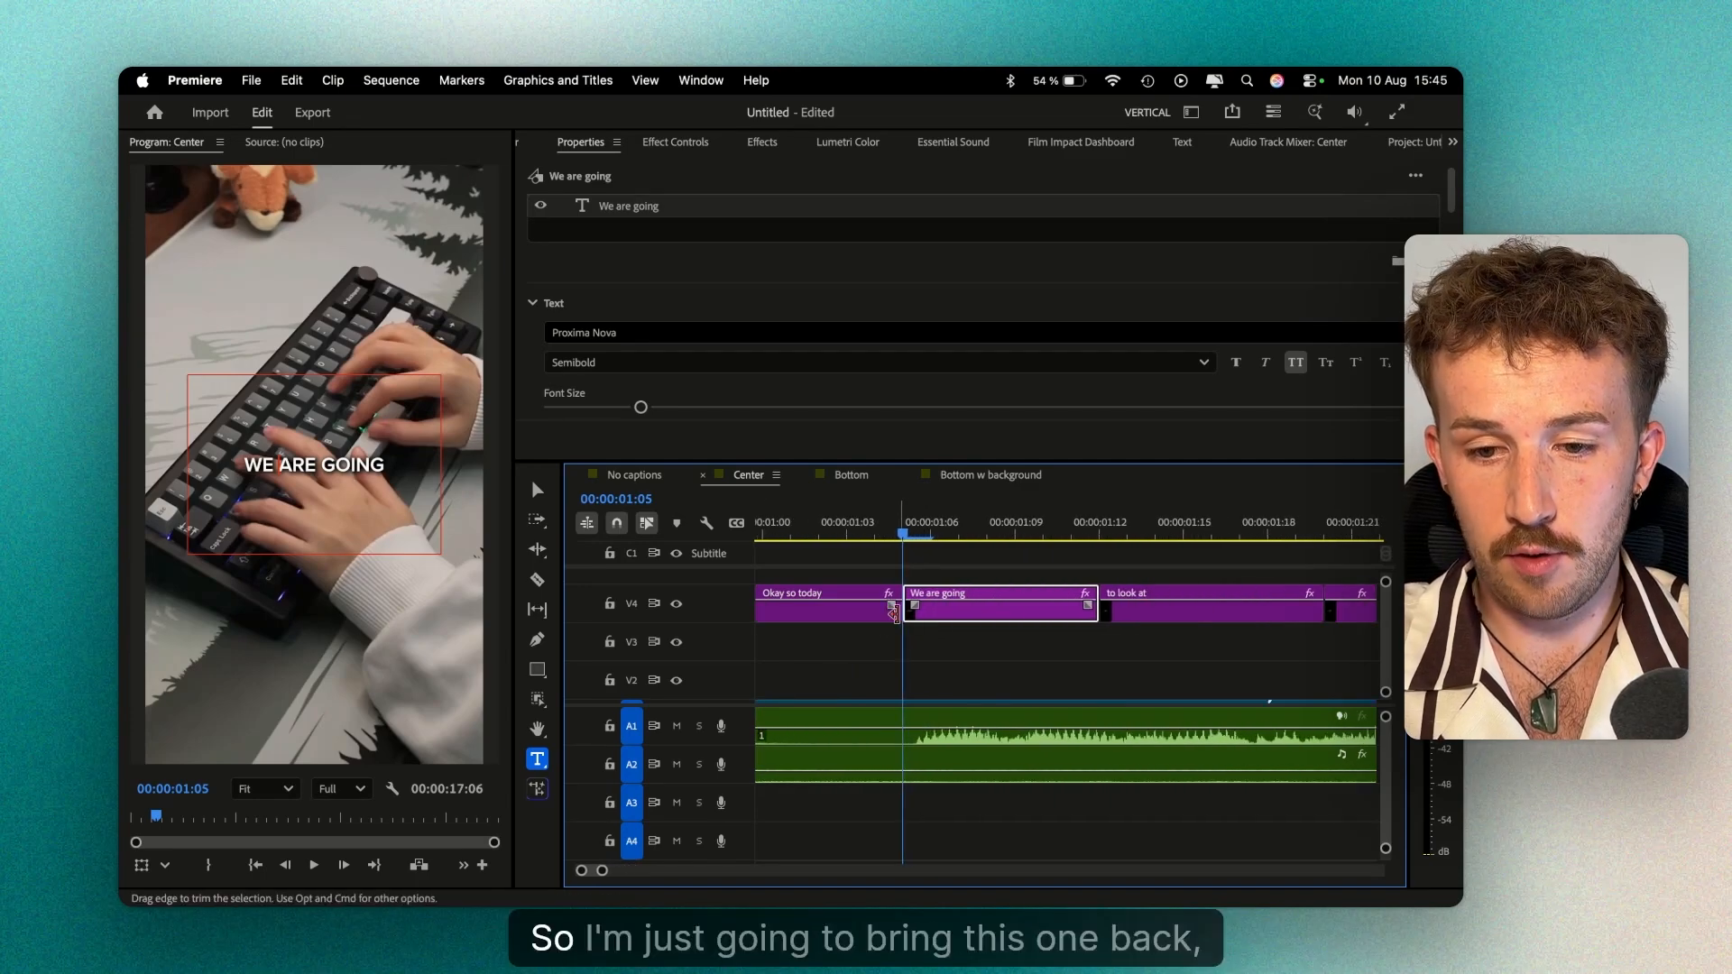
{"action": "left_click_drag", "start_coordinate": [894, 611], "coordinate": [848, 612]}
{"action": "left_click", "coordinate": [846, 538]}
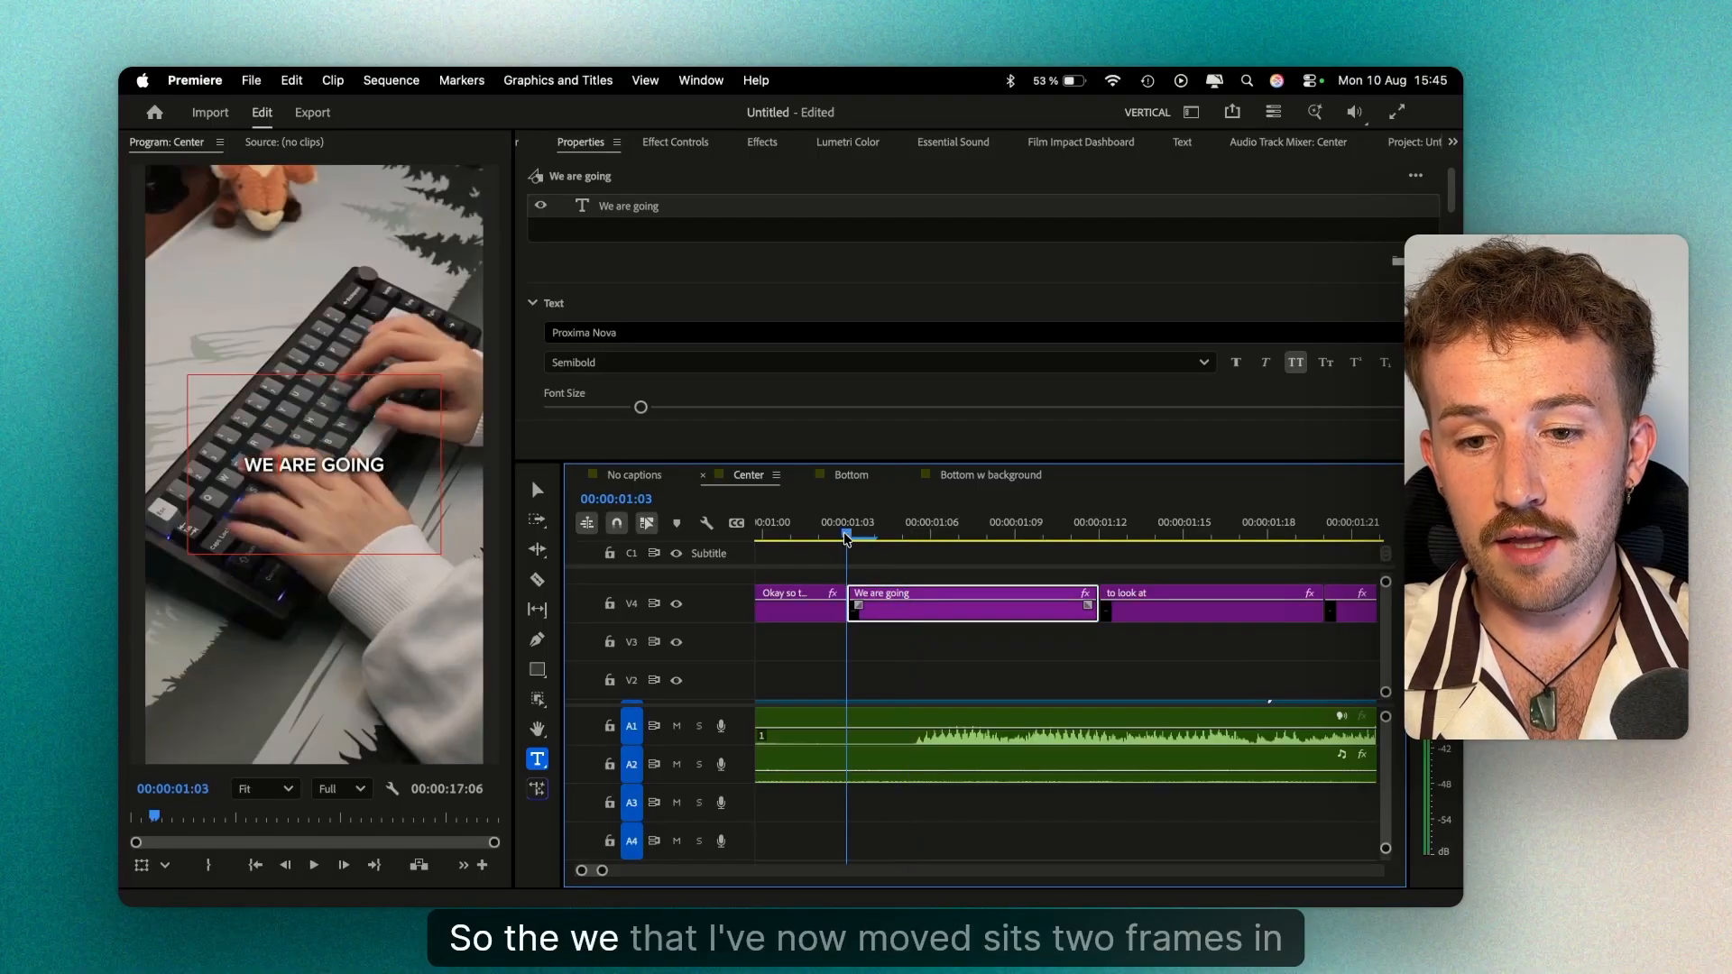
Play back the opening captions and the passage around "look organic and feel" to check their wording and timing.
{"action": "left_click_drag", "start_coordinate": [846, 538], "coordinate": [690, 535]}
{"action": "scroll", "coordinate": [881, 545], "scroll_direction": "down", "scroll_amount": 6}
{"action": "key", "text": "space"}
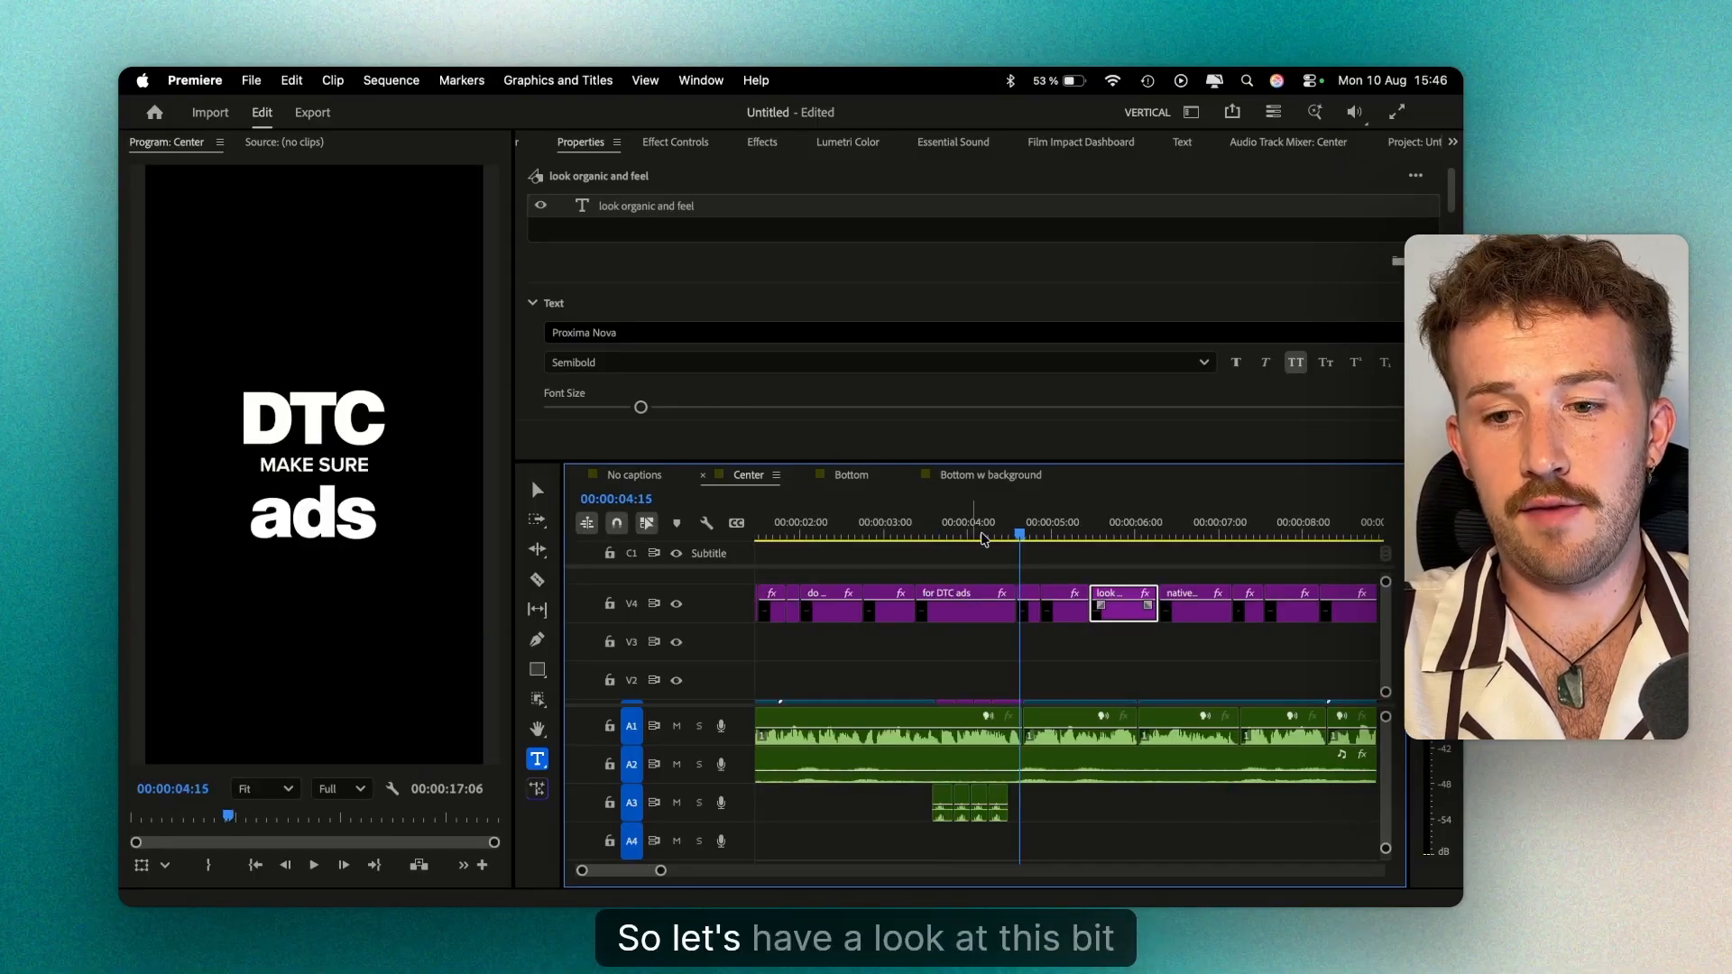
{"action": "key", "text": "space"}
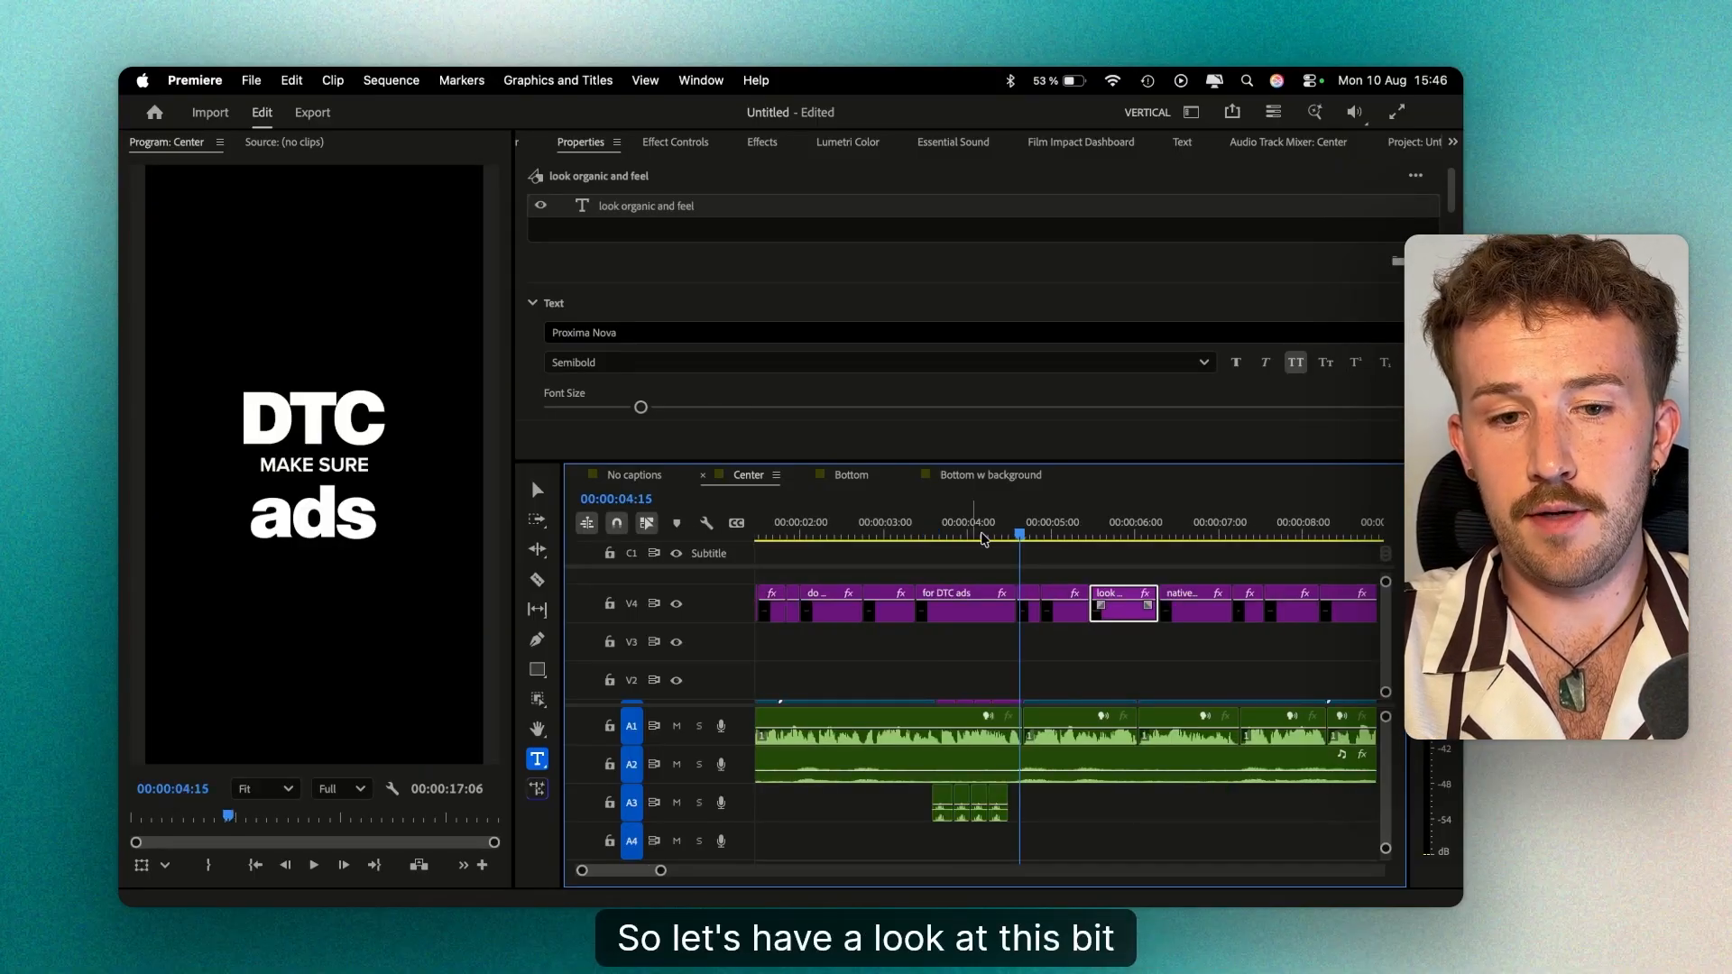
{"action": "key", "text": "space"}
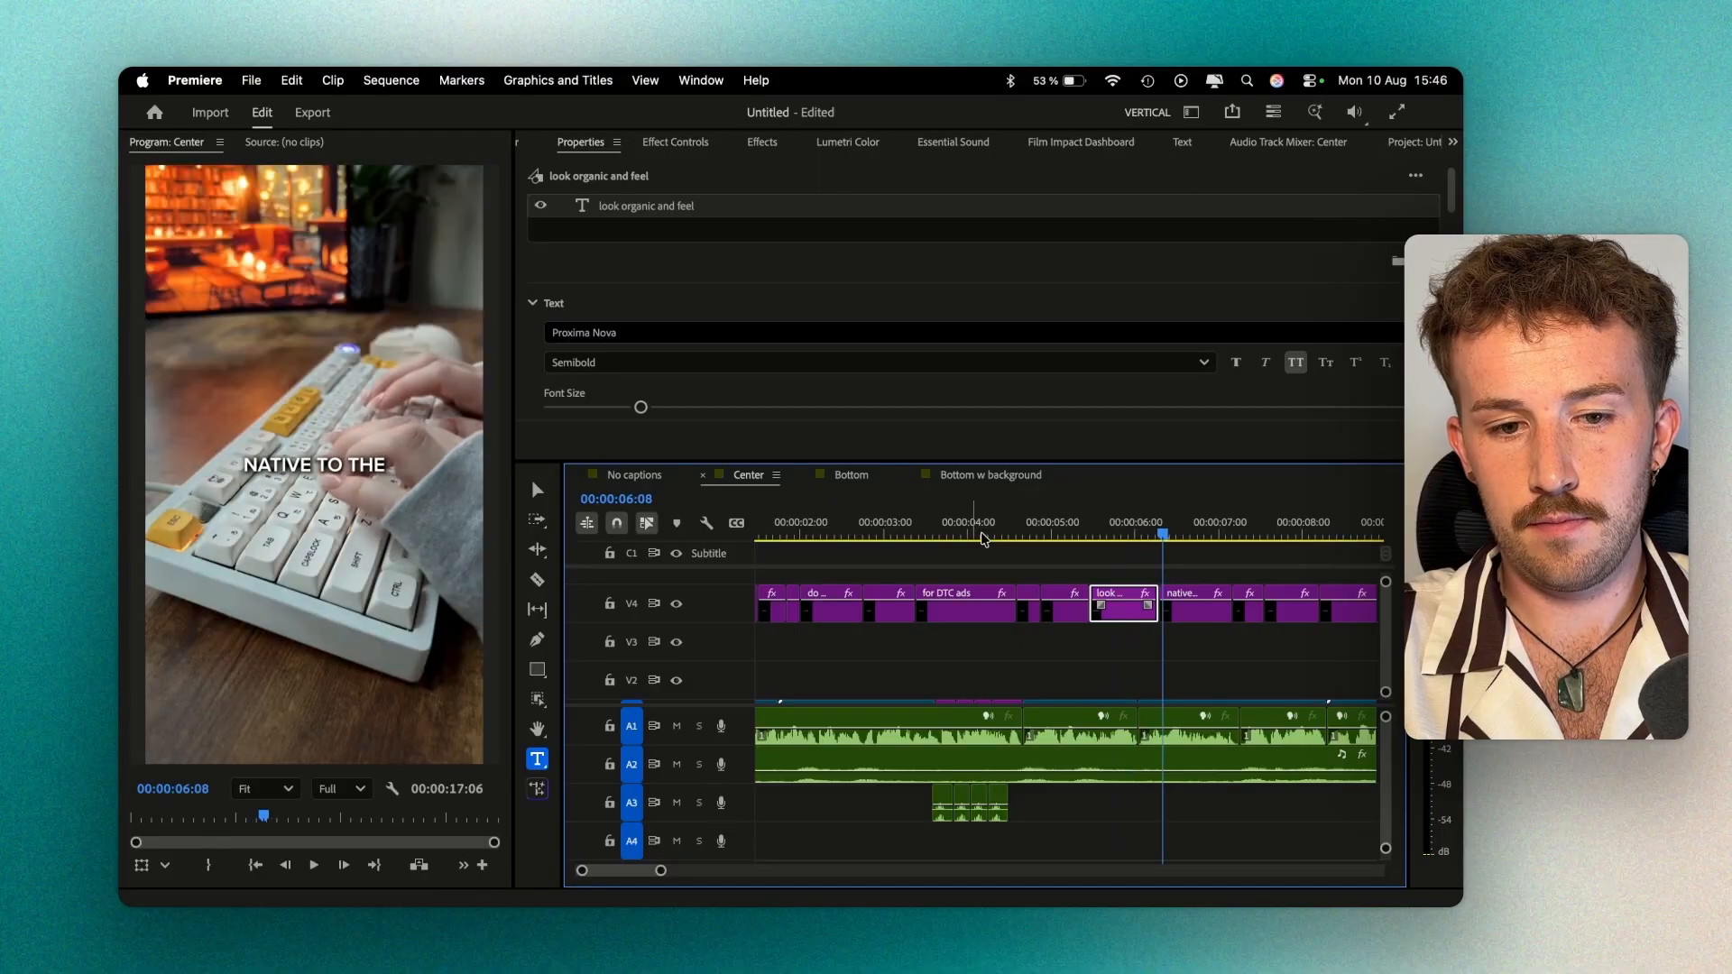
Remove "and feel" from the "look organic and feel" caption on V4.
{"action": "left_click", "coordinate": [1135, 533]}
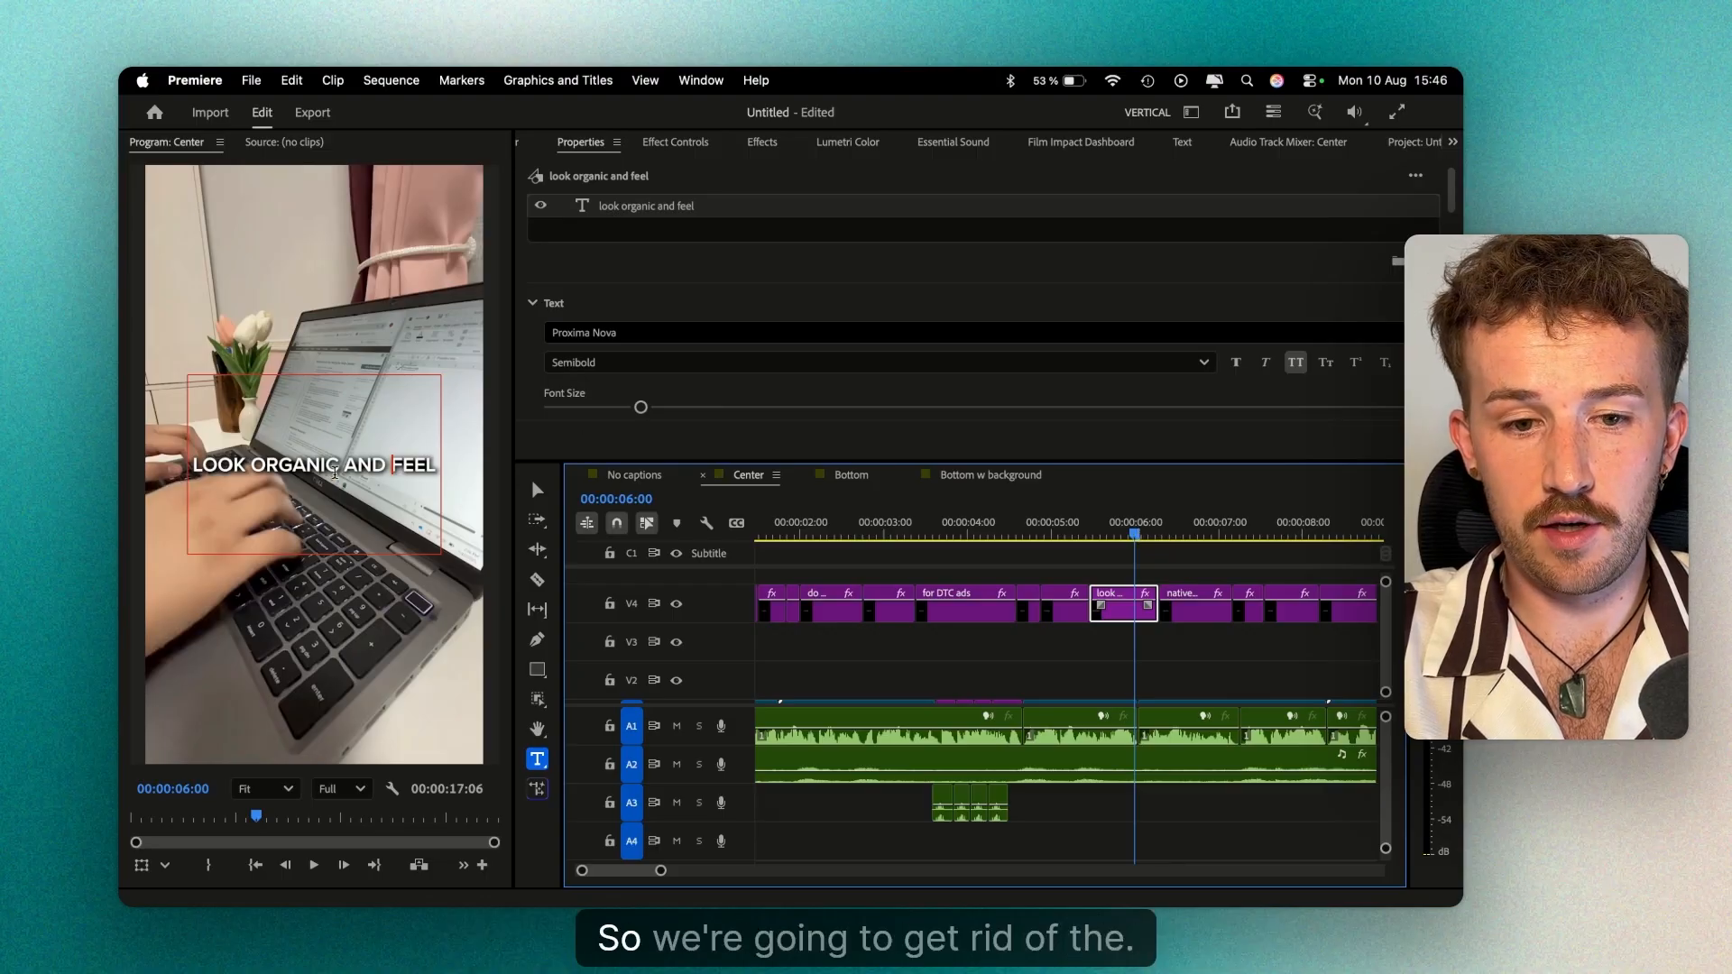
{"action": "left_click_drag", "start_coordinate": [344, 465], "coordinate": [471, 466]}
{"action": "key", "text": "BackSpace"}
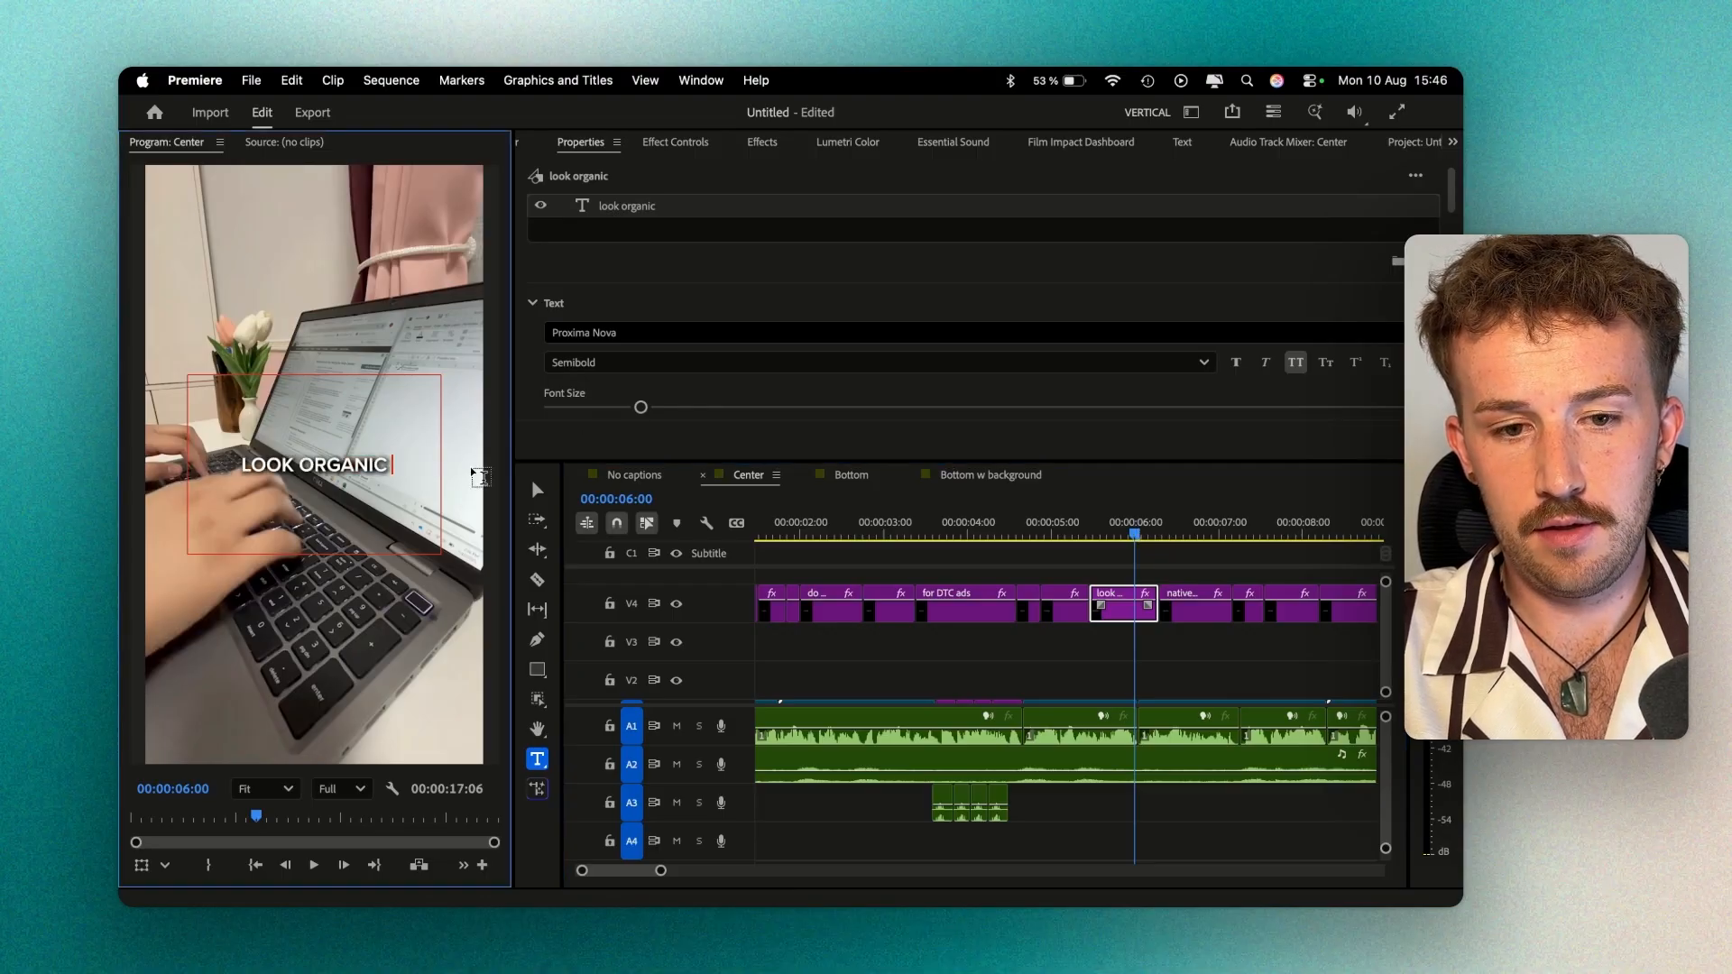
Change the "native to the" caption to "and feel native" by adding "and feel" in front and removing "to the".
{"action": "left_click", "coordinate": [1188, 523]}
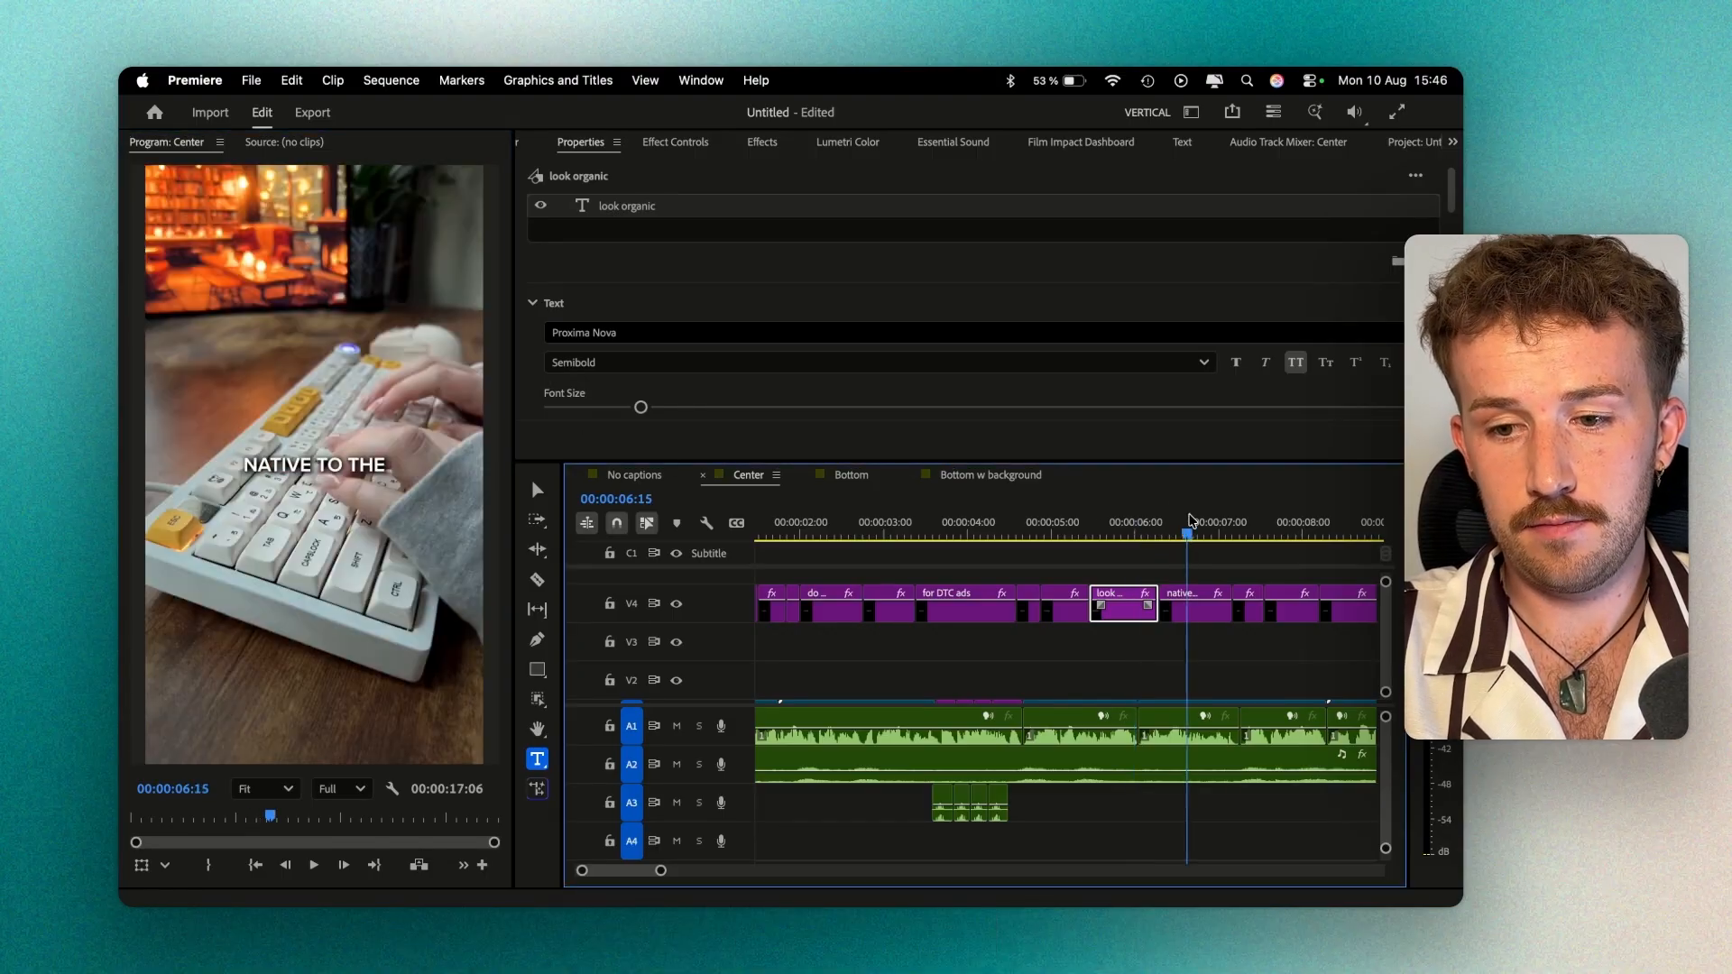
{"action": "left_click", "coordinate": [1180, 604]}
{"action": "left_click", "coordinate": [239, 469]}
{"action": "type", "text": "and feel"}
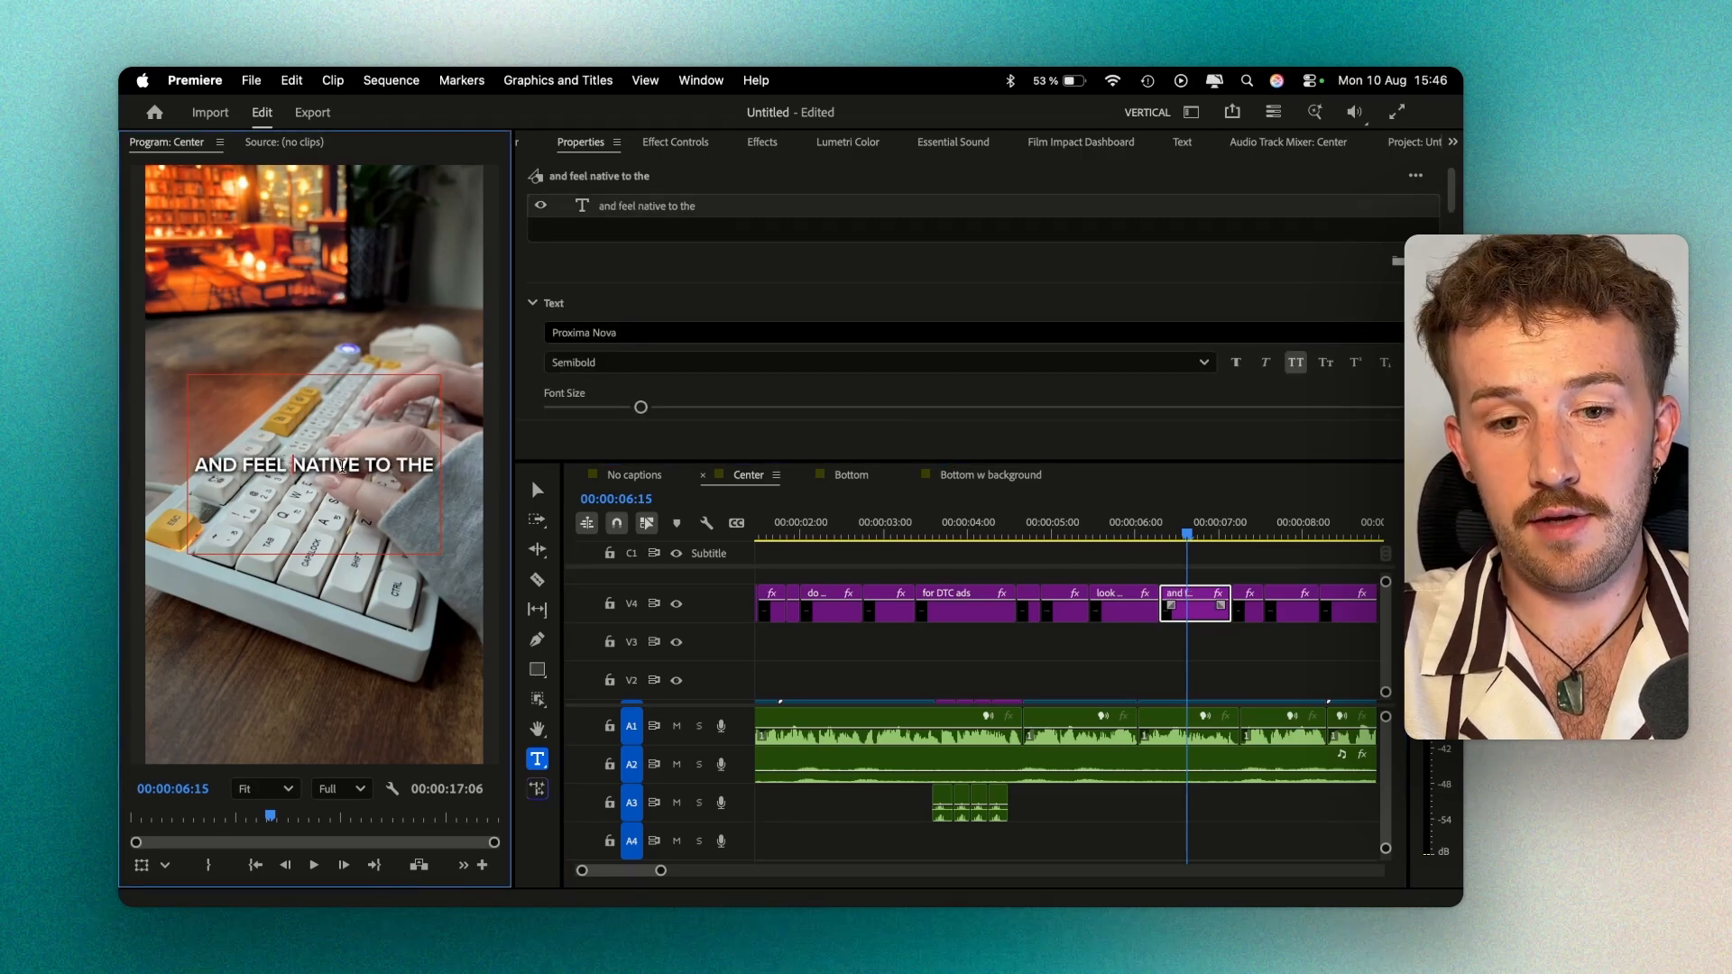
{"action": "scroll", "coordinate": [794, 596], "scroll_direction": "right", "scroll_amount": 3}
{"action": "left_click_drag", "start_coordinate": [364, 465], "coordinate": [439, 461]}
{"action": "key", "text": "BackSpace"}
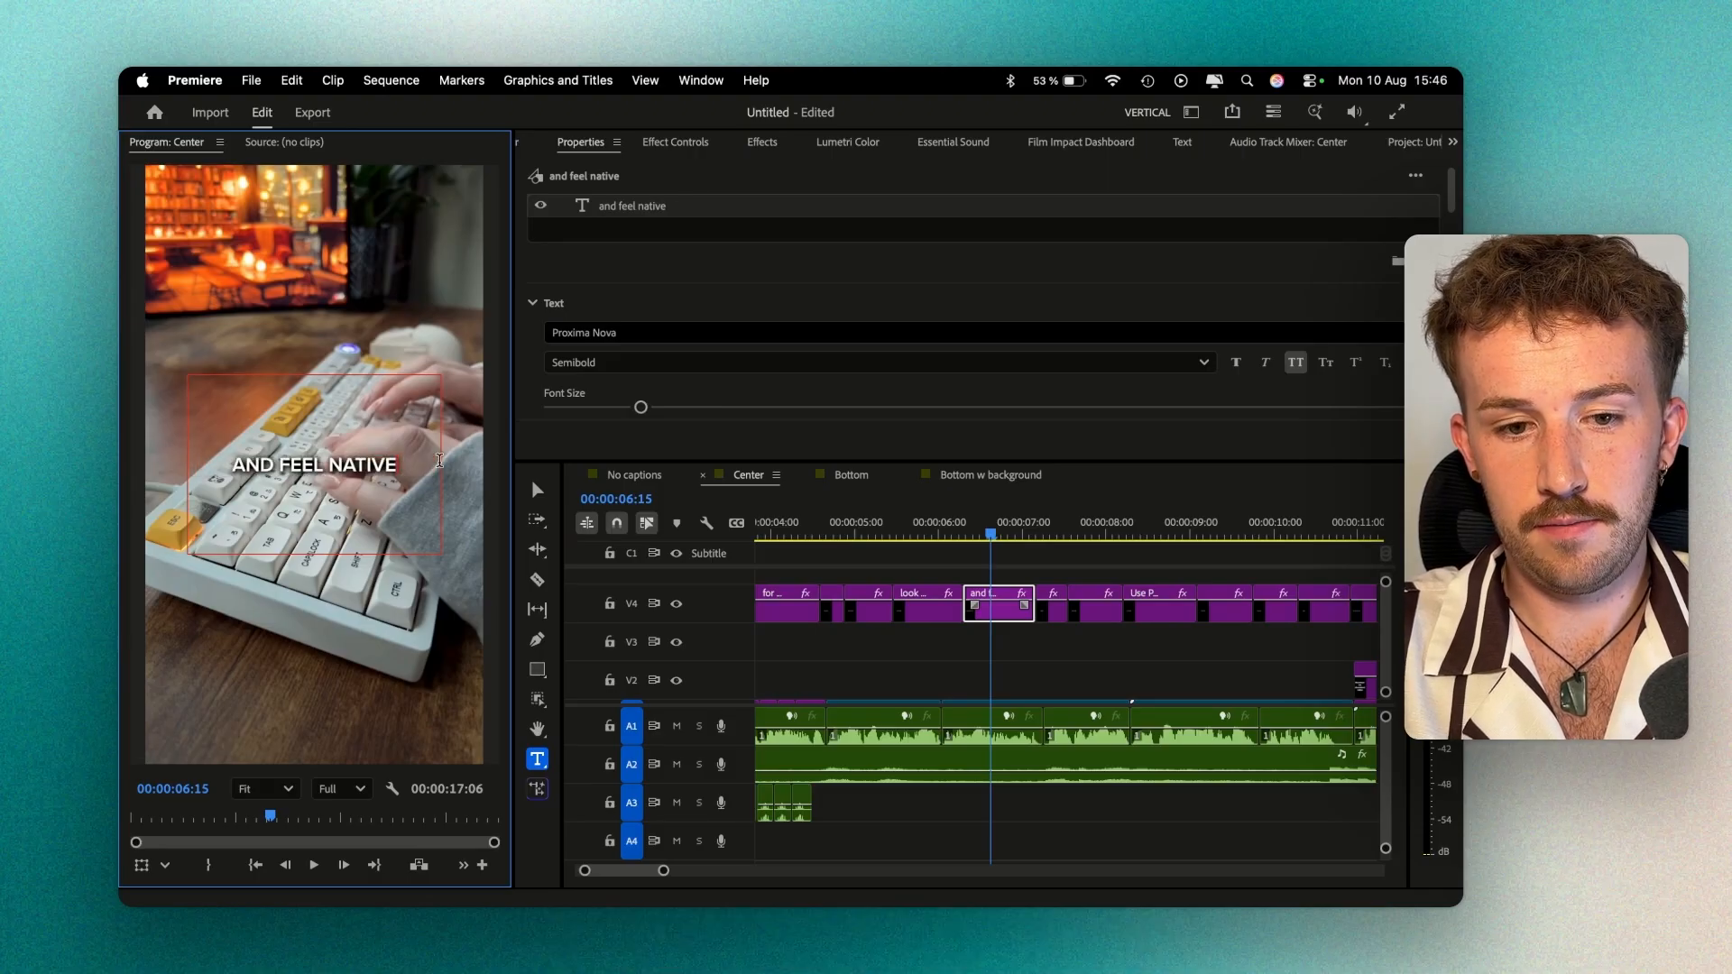
Add "to the" in front of the "feed" caption so that it reads "to the feed".
{"action": "left_click", "coordinate": [1043, 532]}
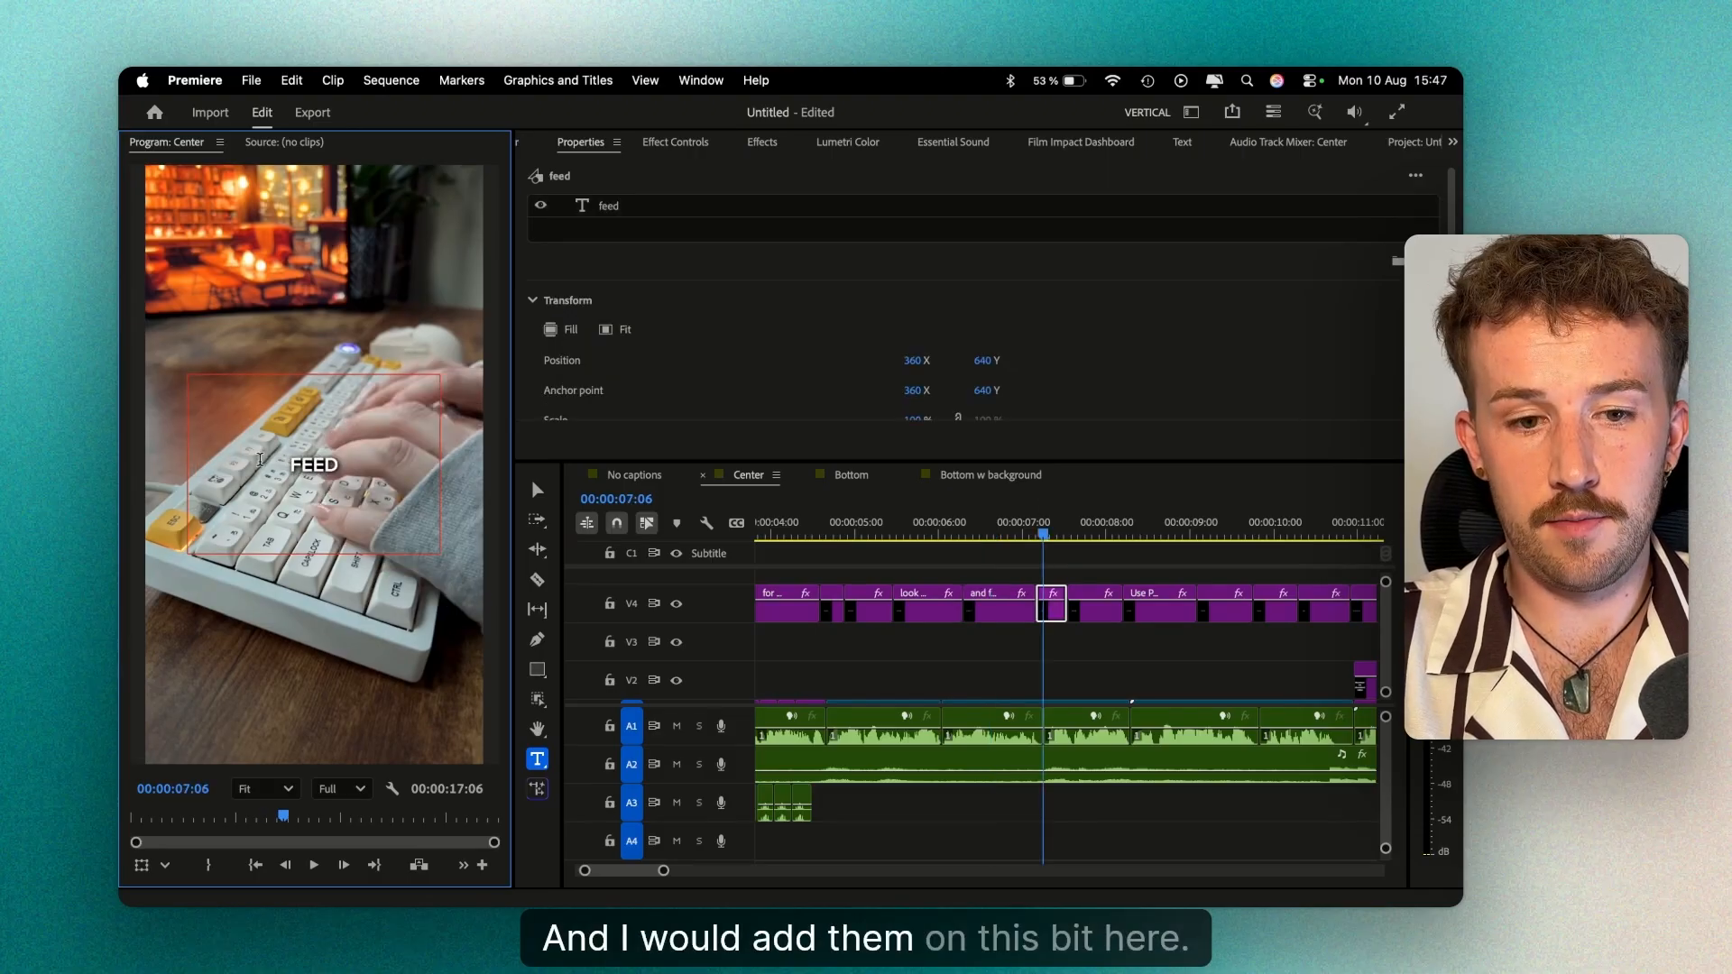
{"action": "left_click", "coordinate": [290, 466]}
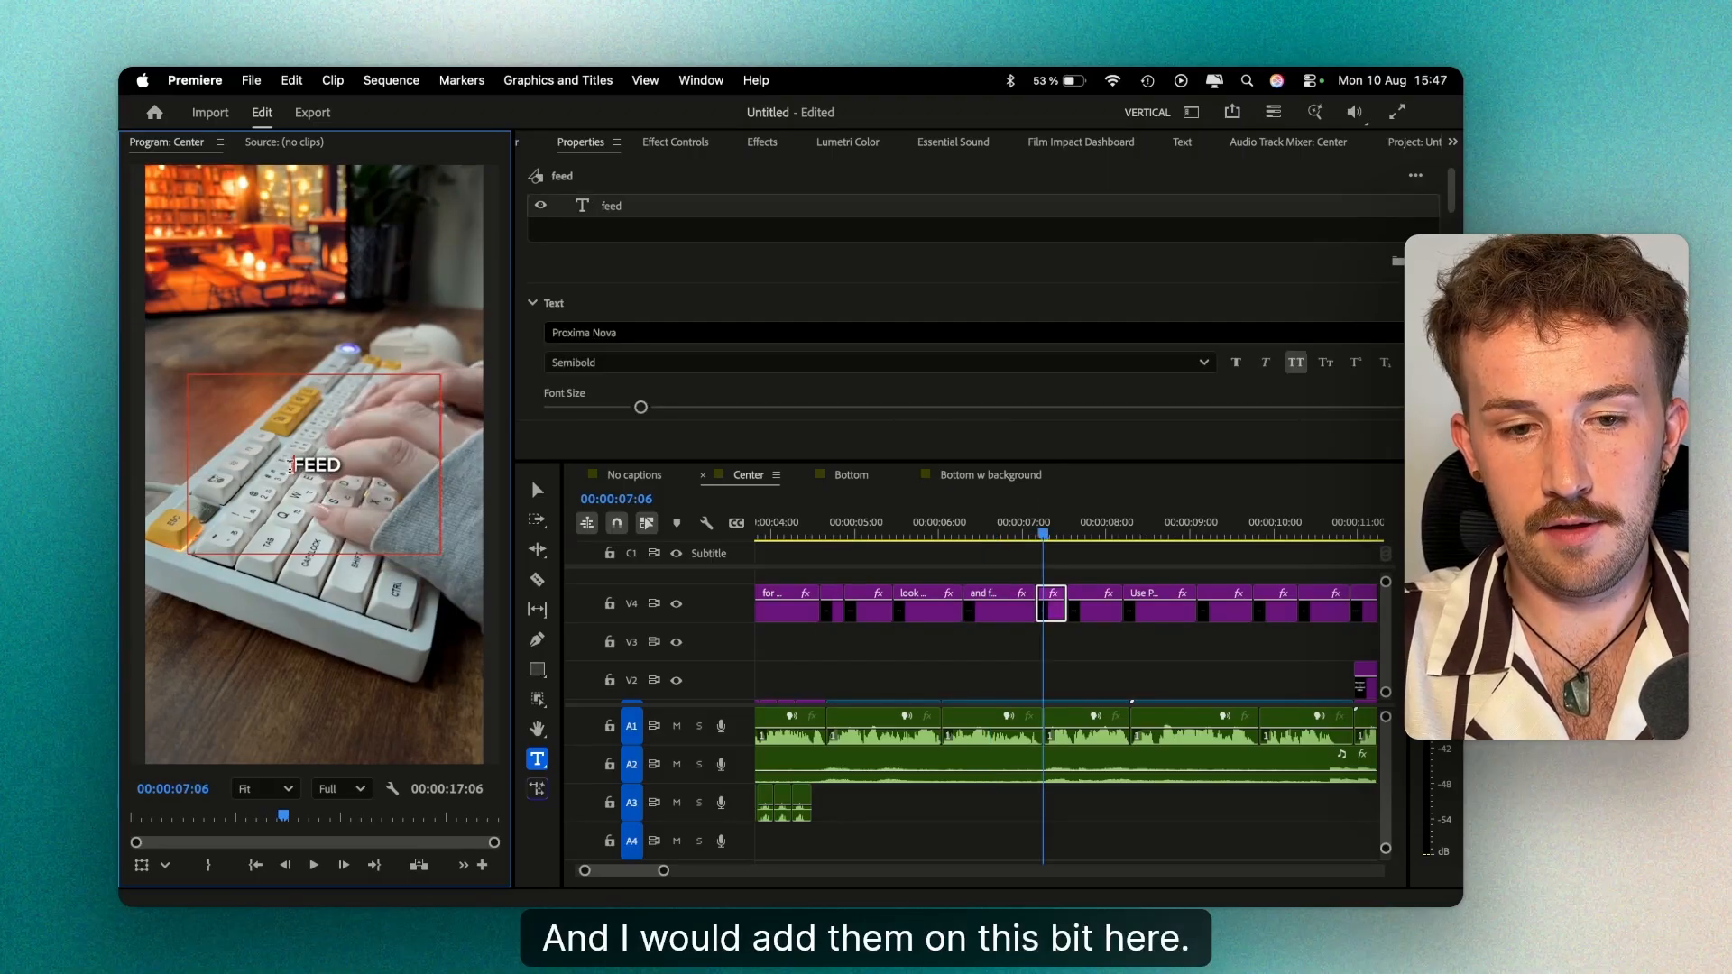
{"action": "type", "text": "to the"}
Review the captions "look organic", "and feel native" and "to the feed" one by one, and play the passage back.
{"action": "left_click", "coordinate": [922, 532]}
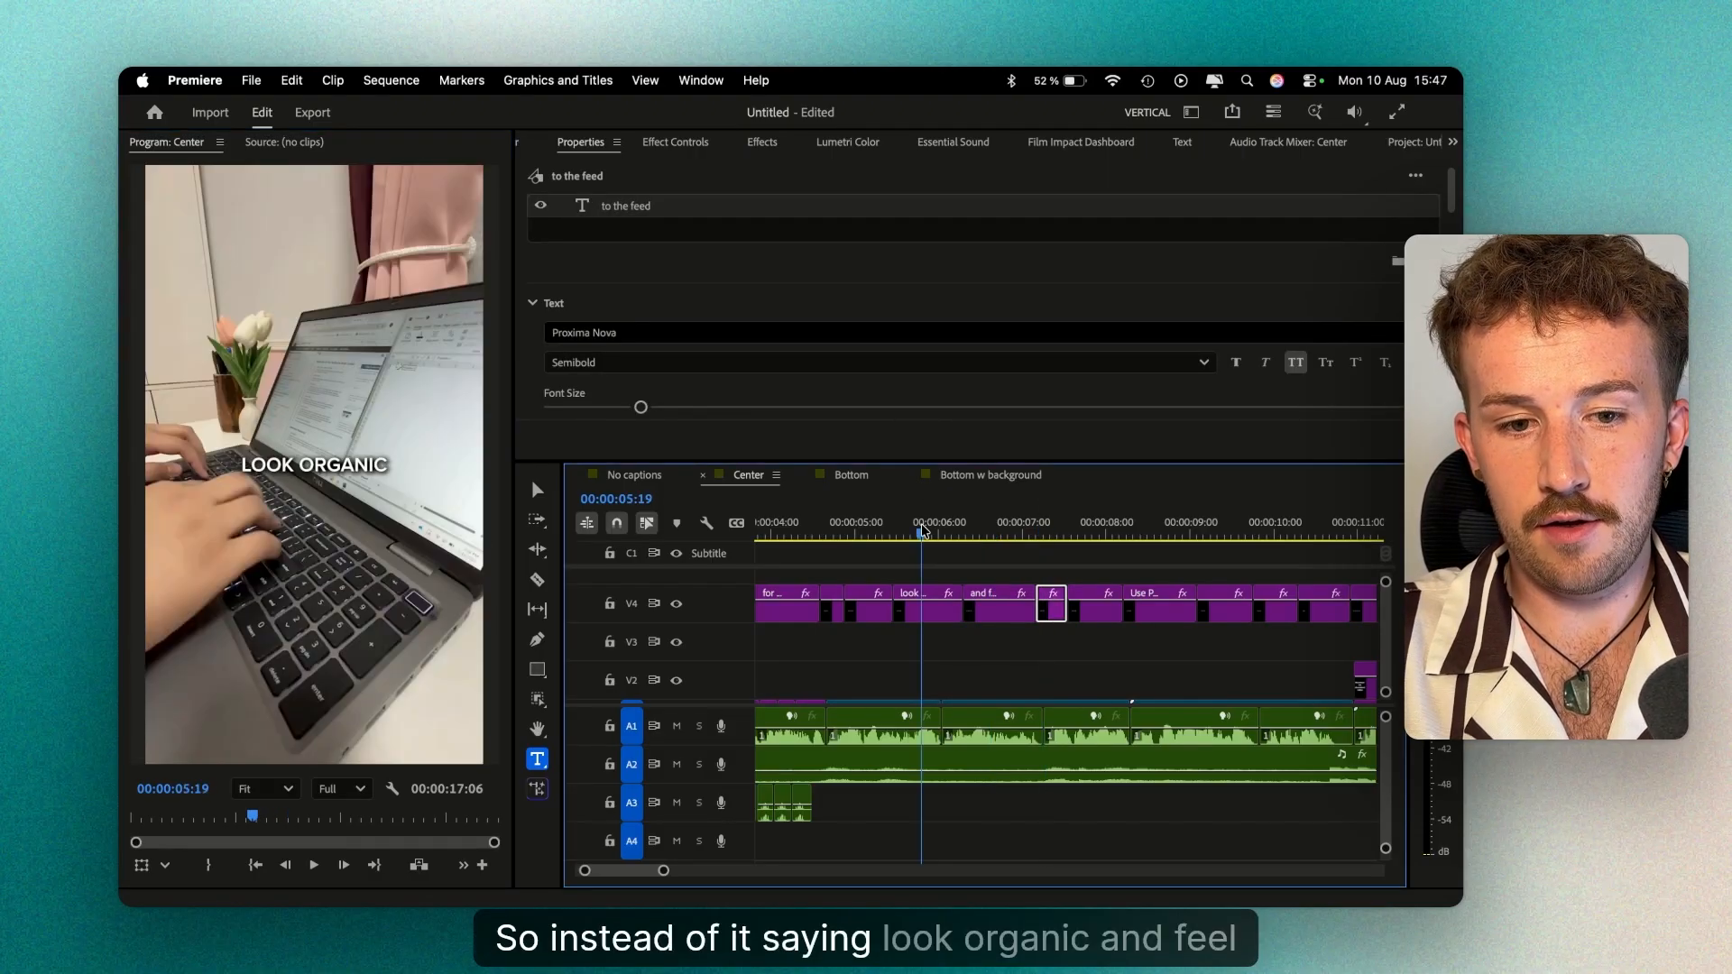
{"action": "left_click", "coordinate": [1020, 536]}
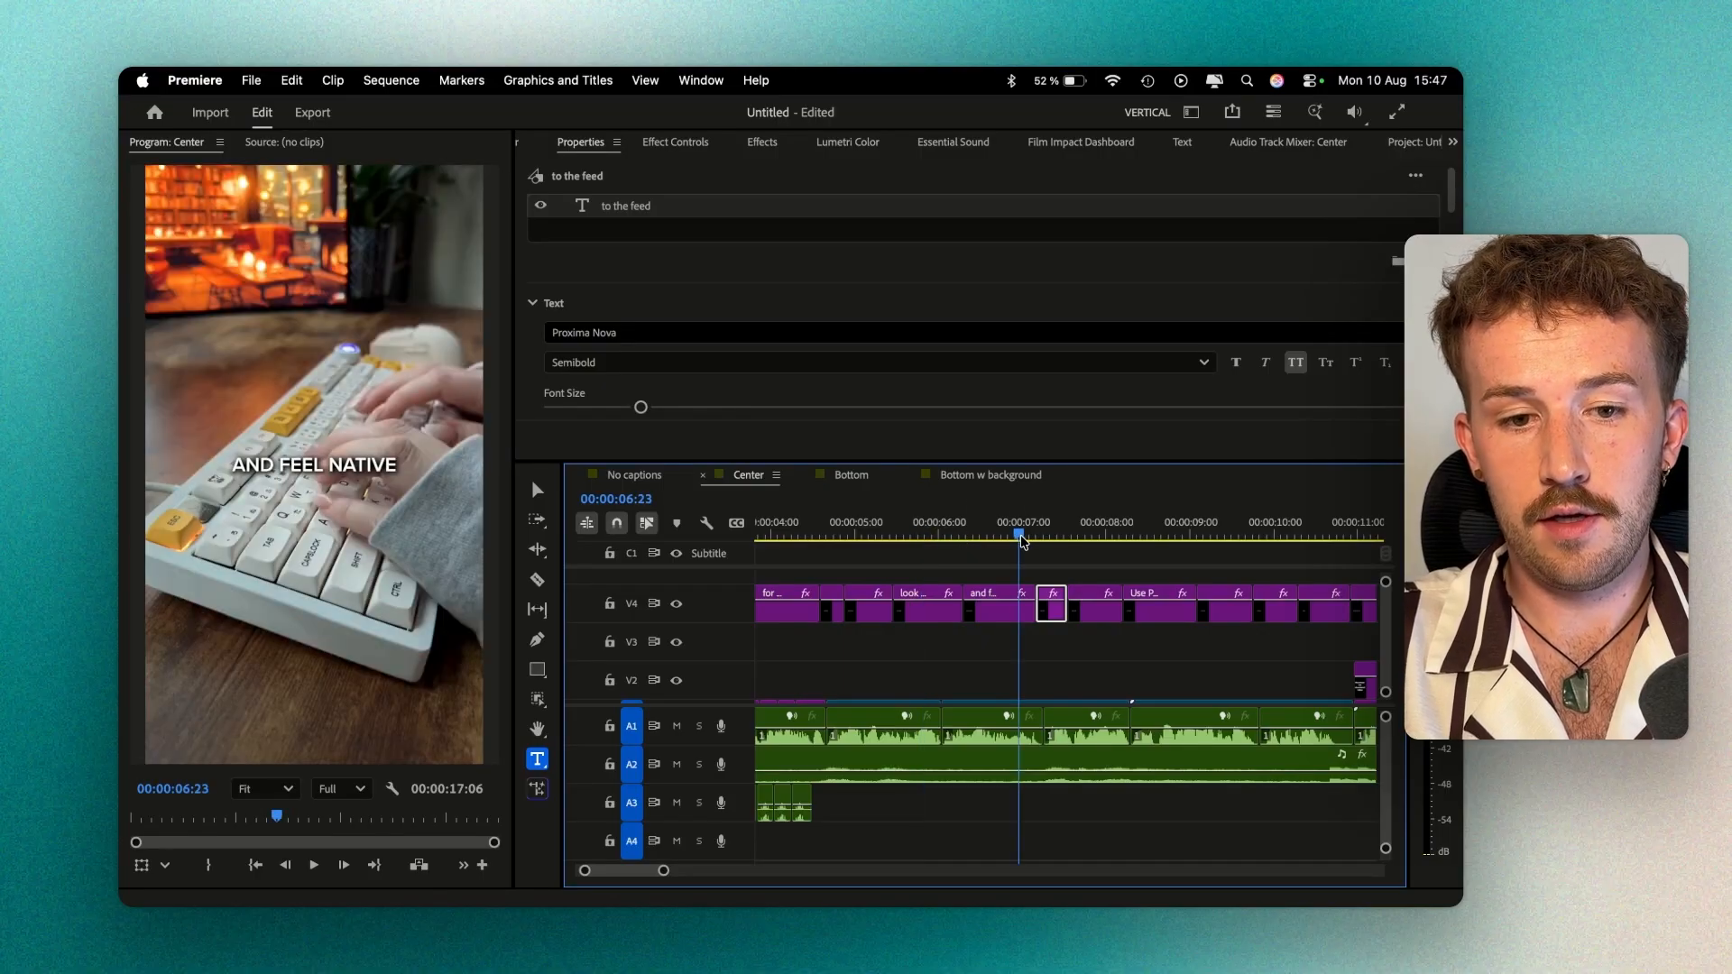
{"action": "left_click", "coordinate": [1050, 534]}
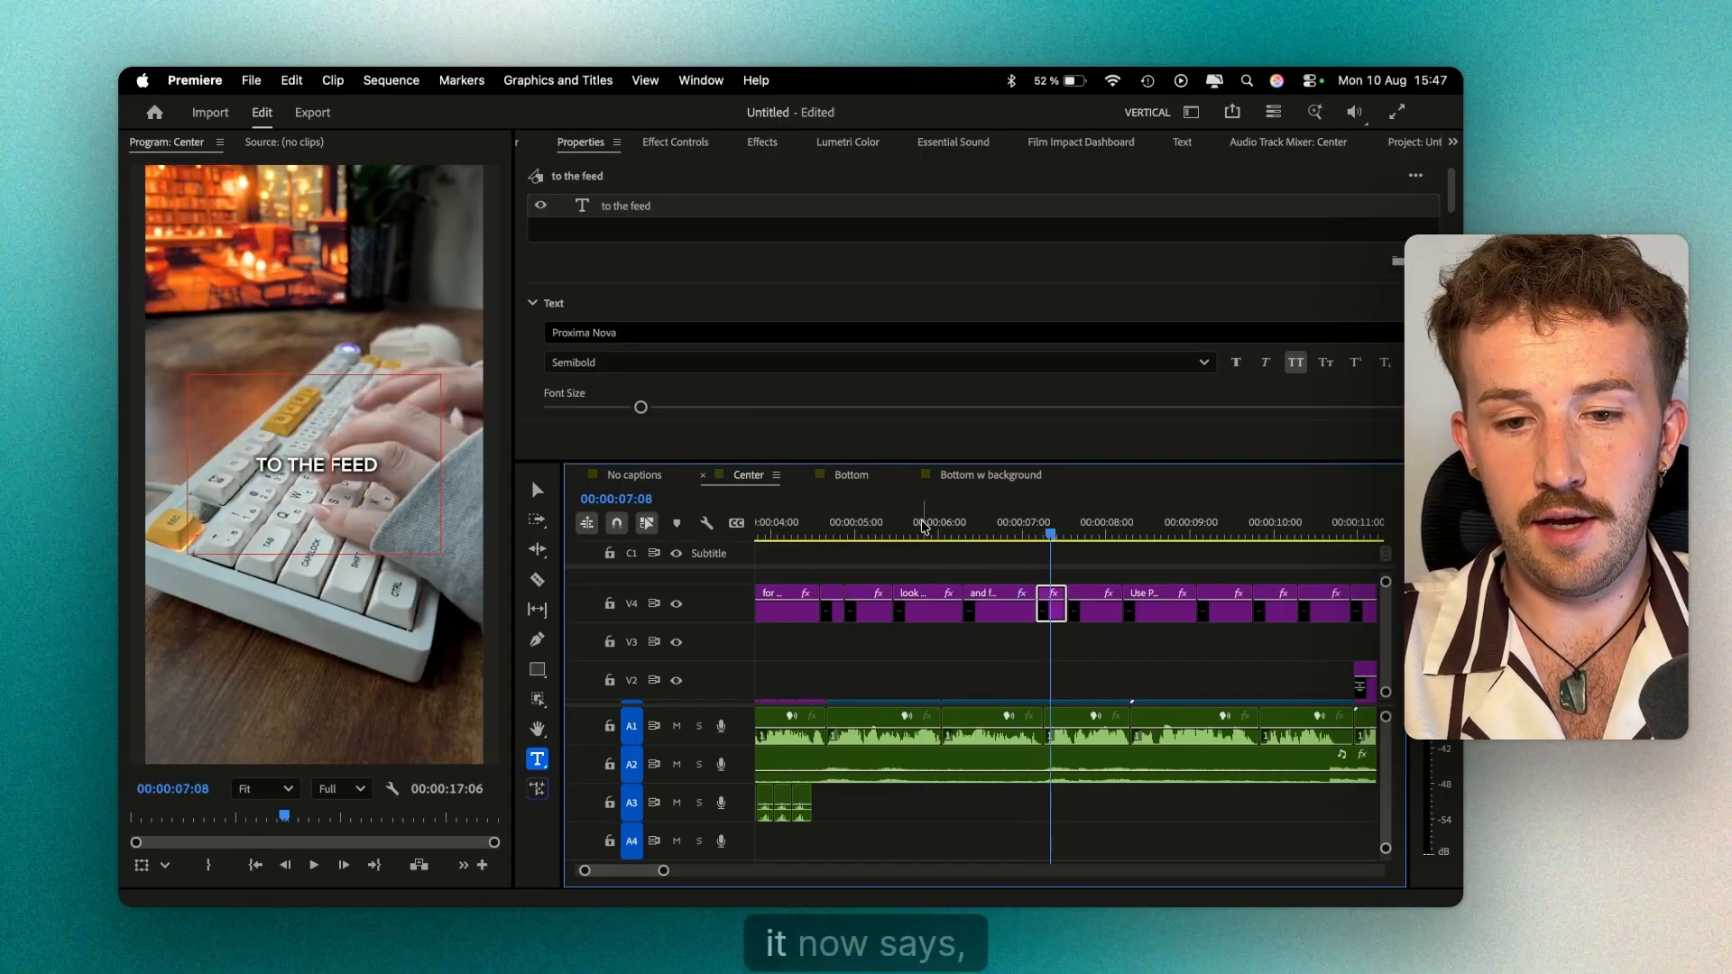
{"action": "left_click", "coordinate": [906, 528]}
{"action": "left_click", "coordinate": [991, 532]}
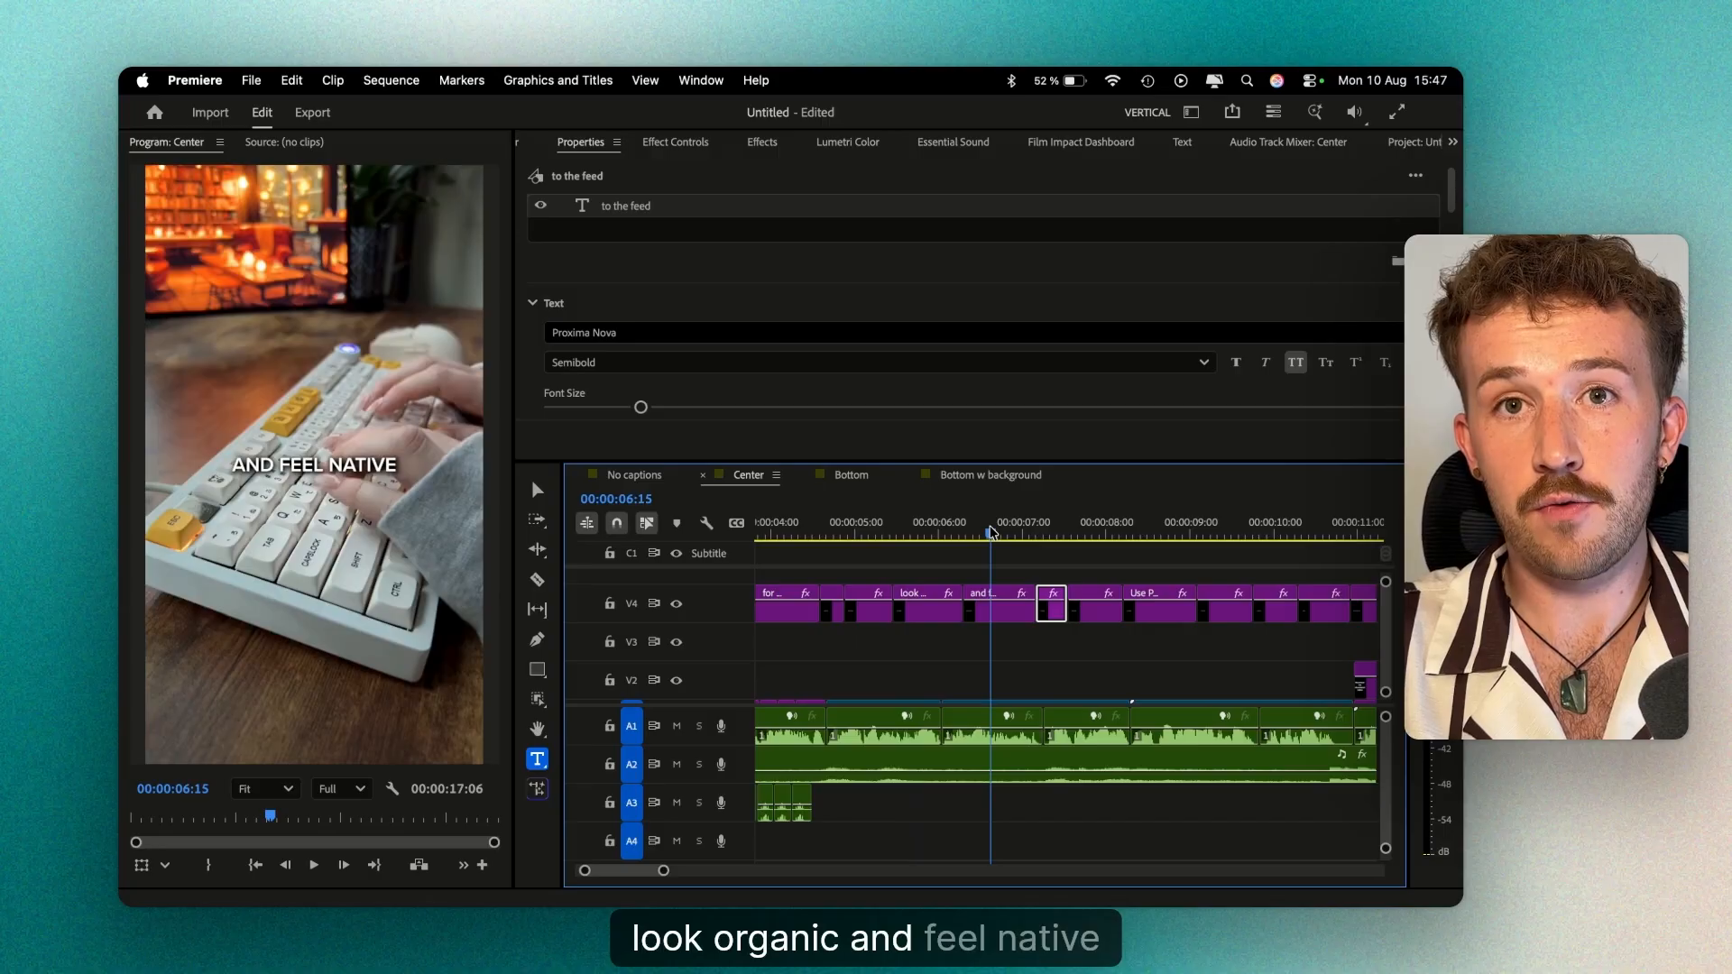
{"action": "left_click", "coordinate": [1049, 535]}
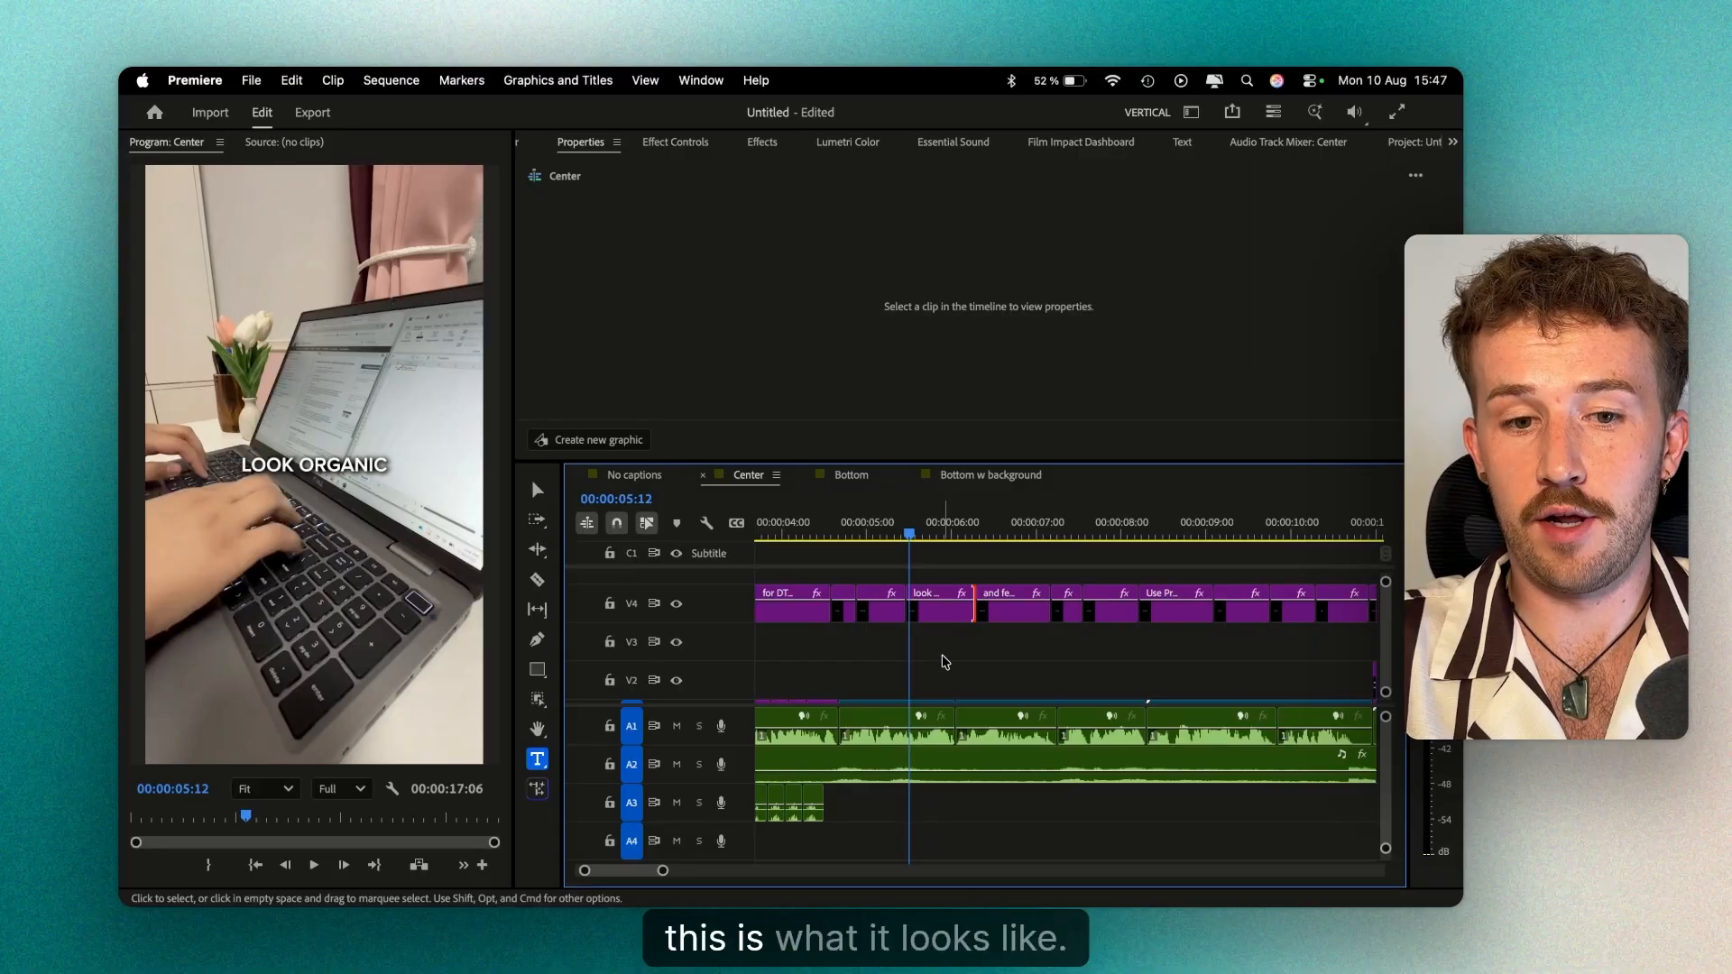
{"action": "key", "text": "space"}
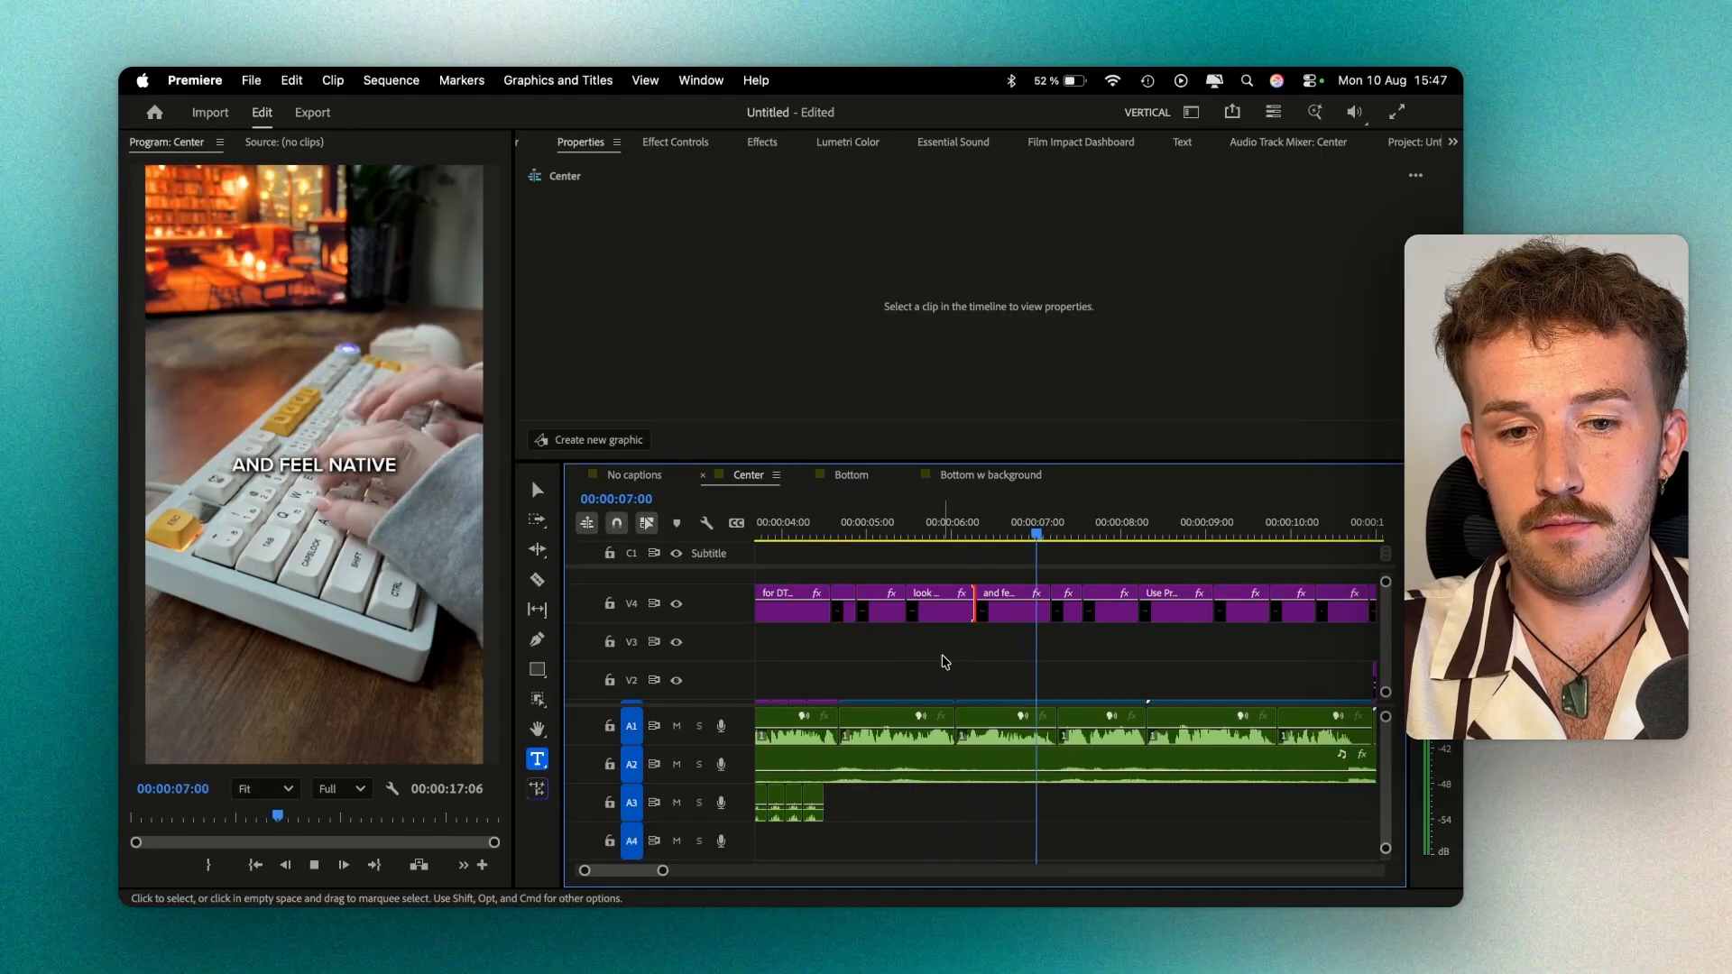
Move the cut between the "look organic" and "and feel native" captions on V4 earlier, to about 00:00:06:00, matching the speech.
{"action": "key", "text": "space"}
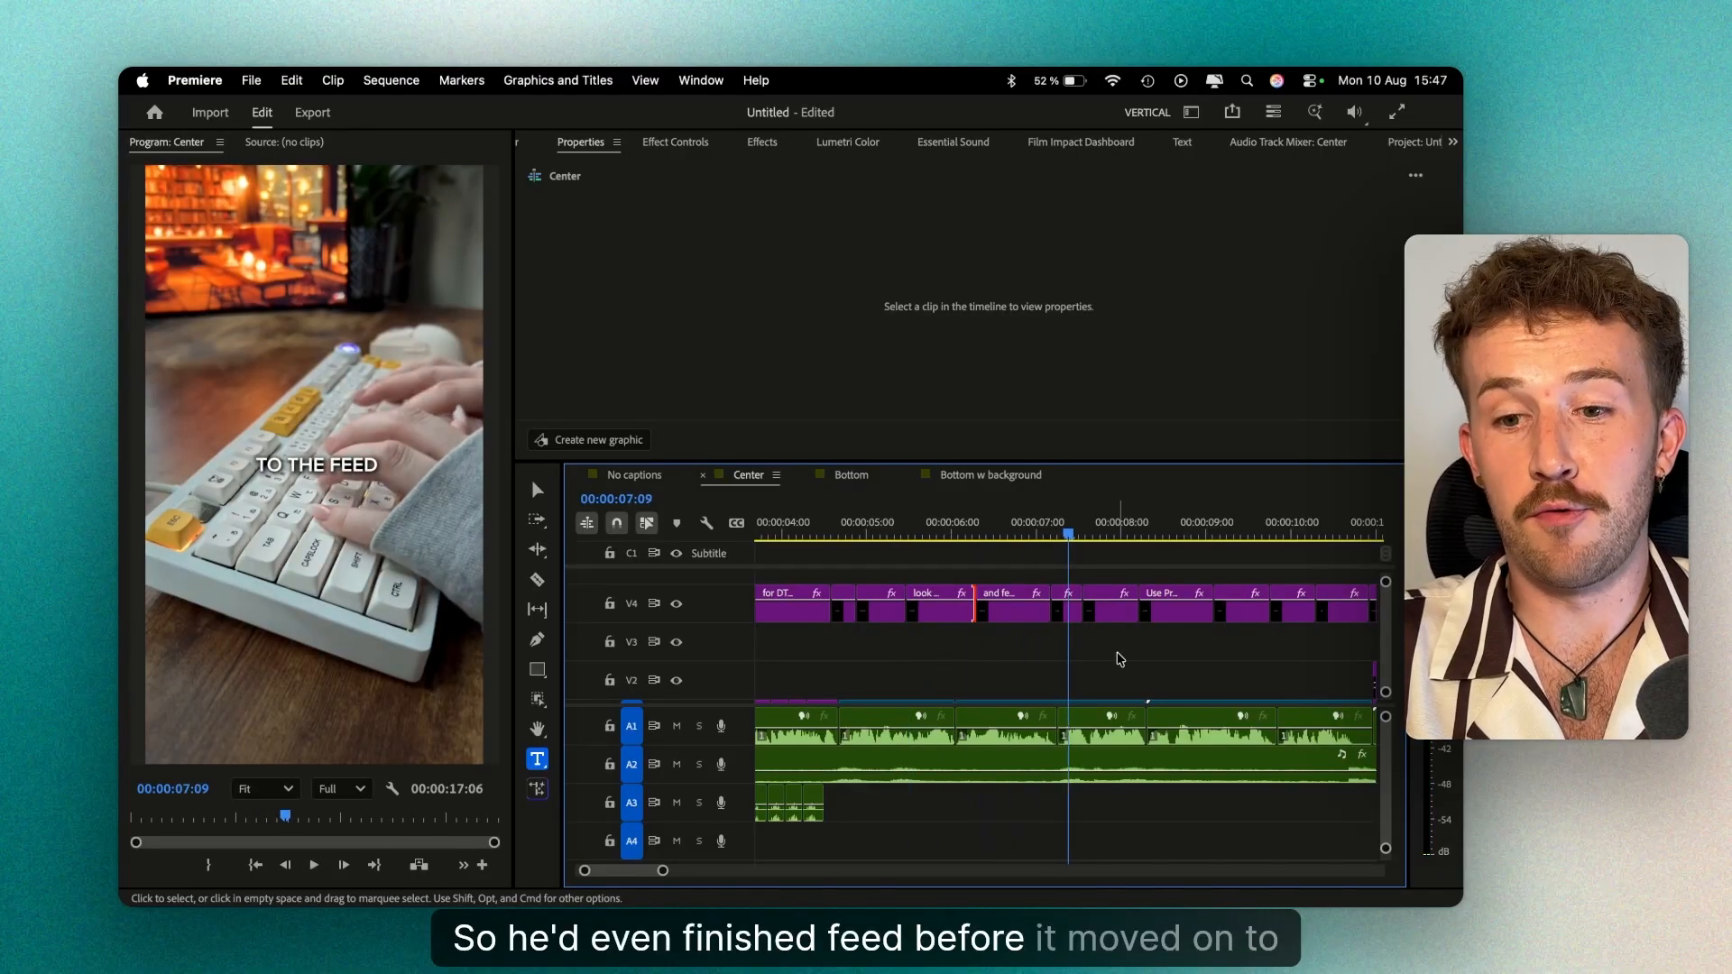
{"action": "left_click", "coordinate": [938, 539]}
{"action": "left_click", "coordinate": [1008, 533]}
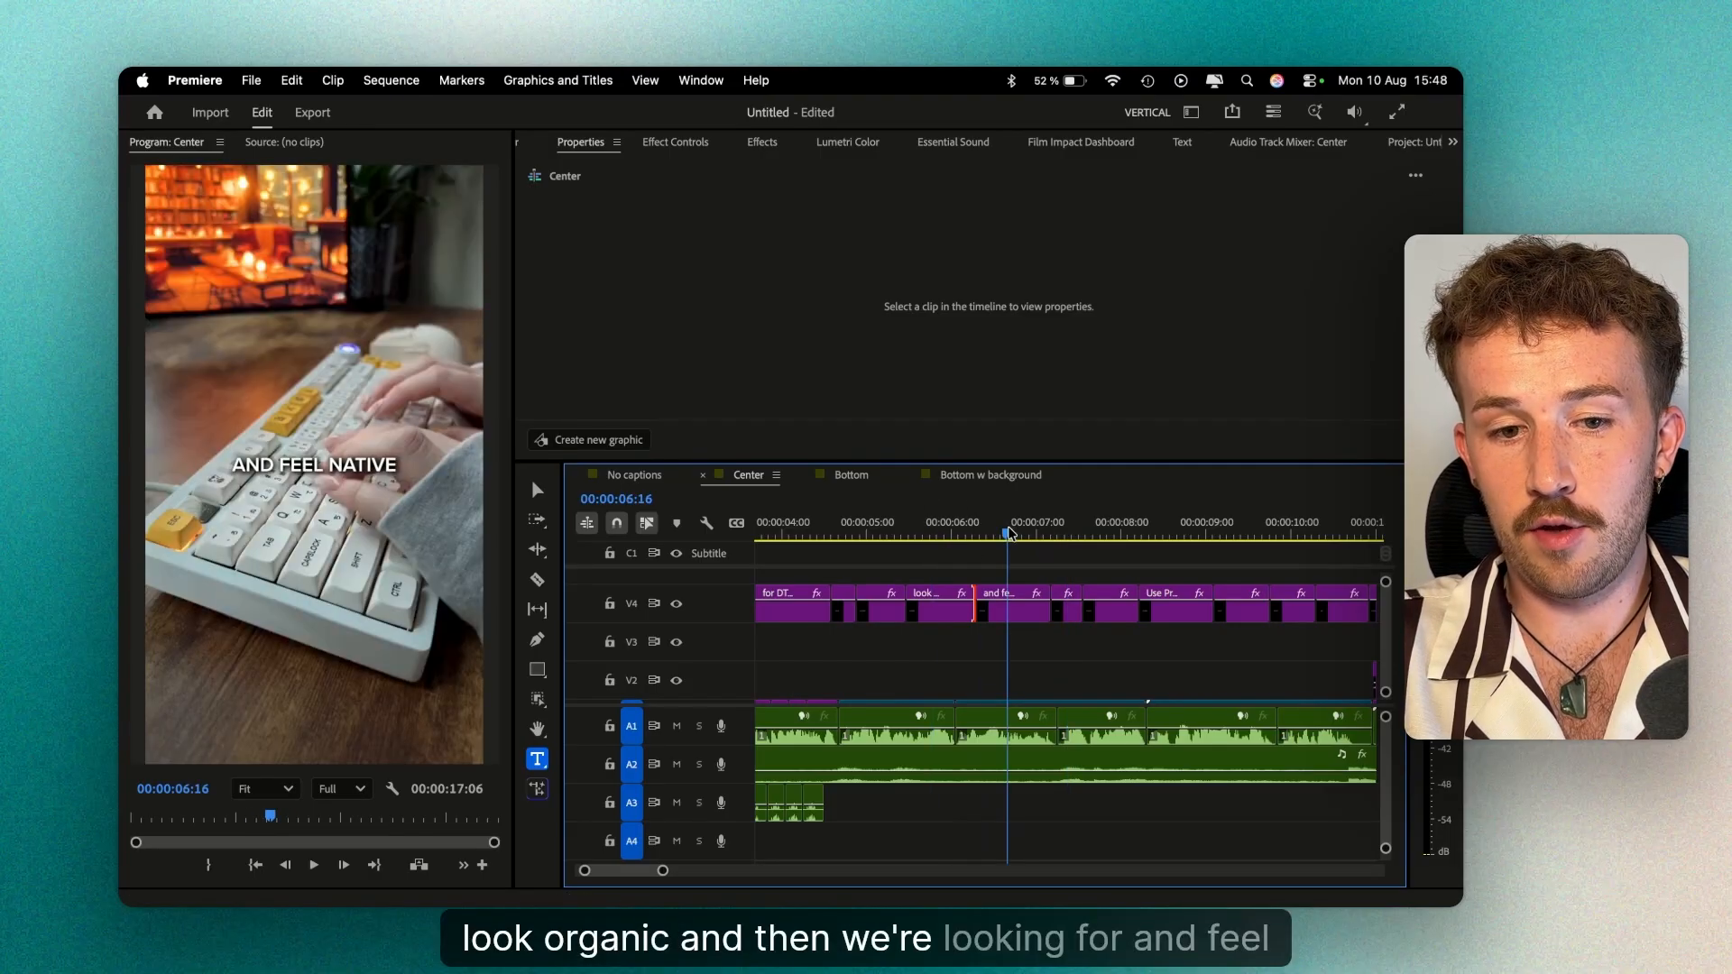
{"action": "left_click", "coordinate": [928, 535]}
{"action": "key", "text": "space"}
{"action": "key", "text": "space"}
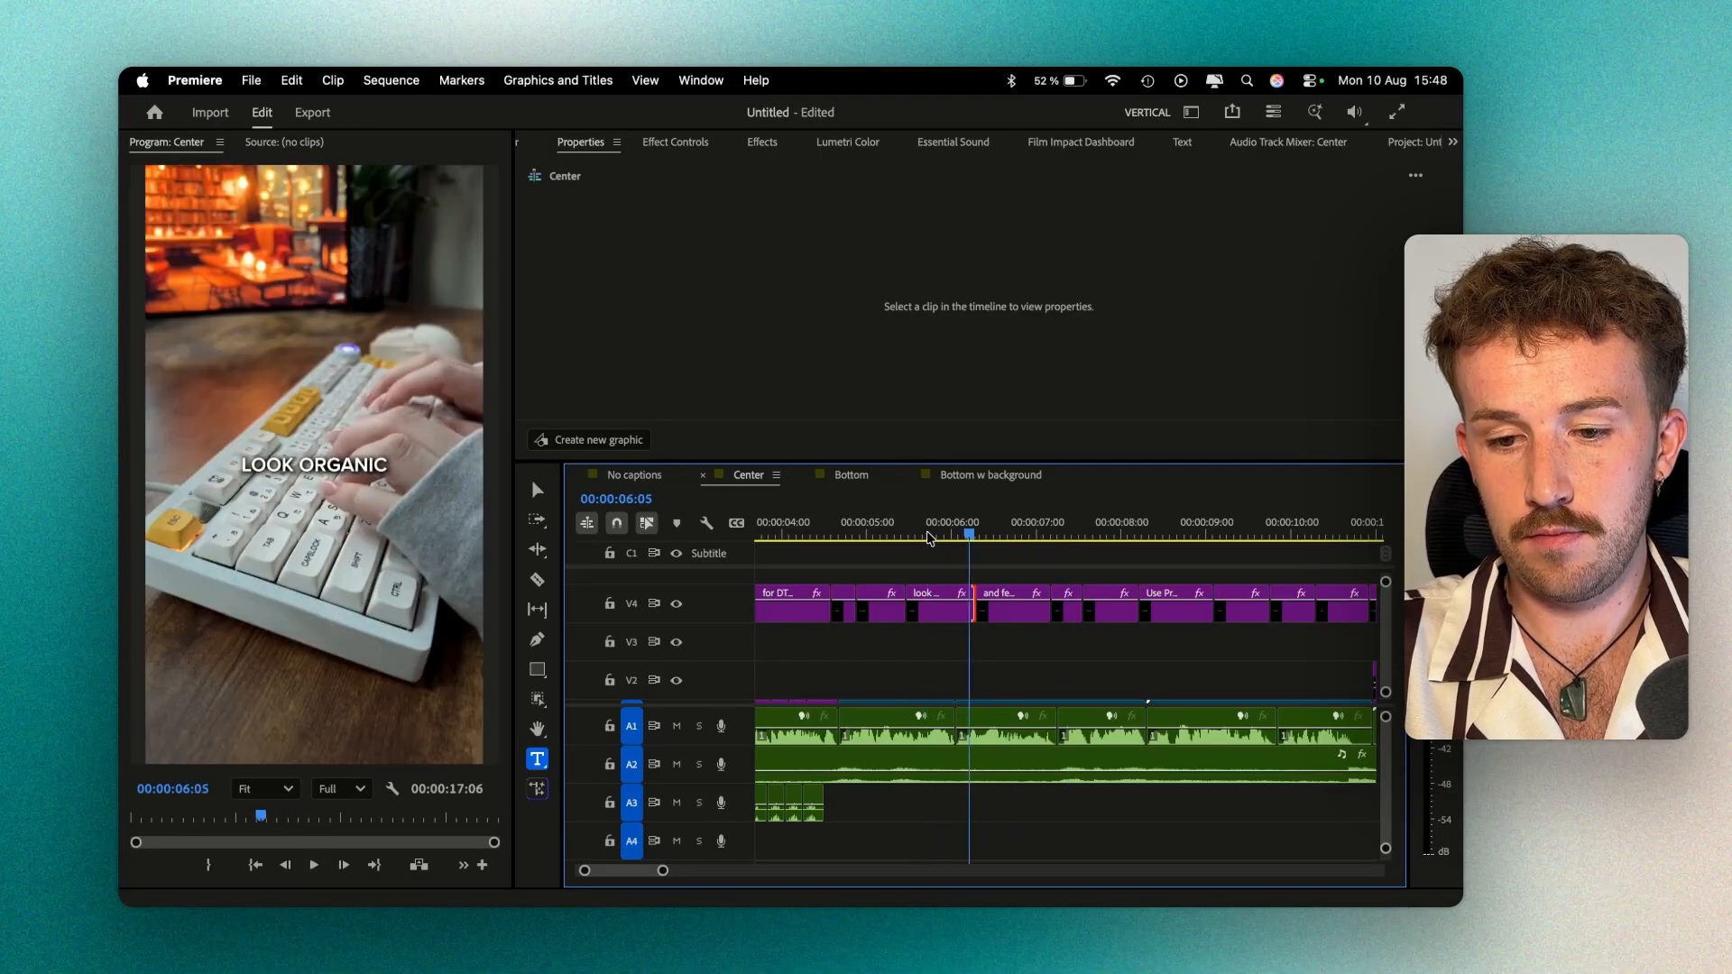
{"action": "key", "text": "Left"}
{"action": "key", "text": "Left"}
{"action": "key", "text": "Left"}
{"action": "key", "text": "Left"}
{"action": "key", "text": "space"}
{"action": "key", "text": "space"}
{"action": "left_click", "coordinate": [961, 539]}
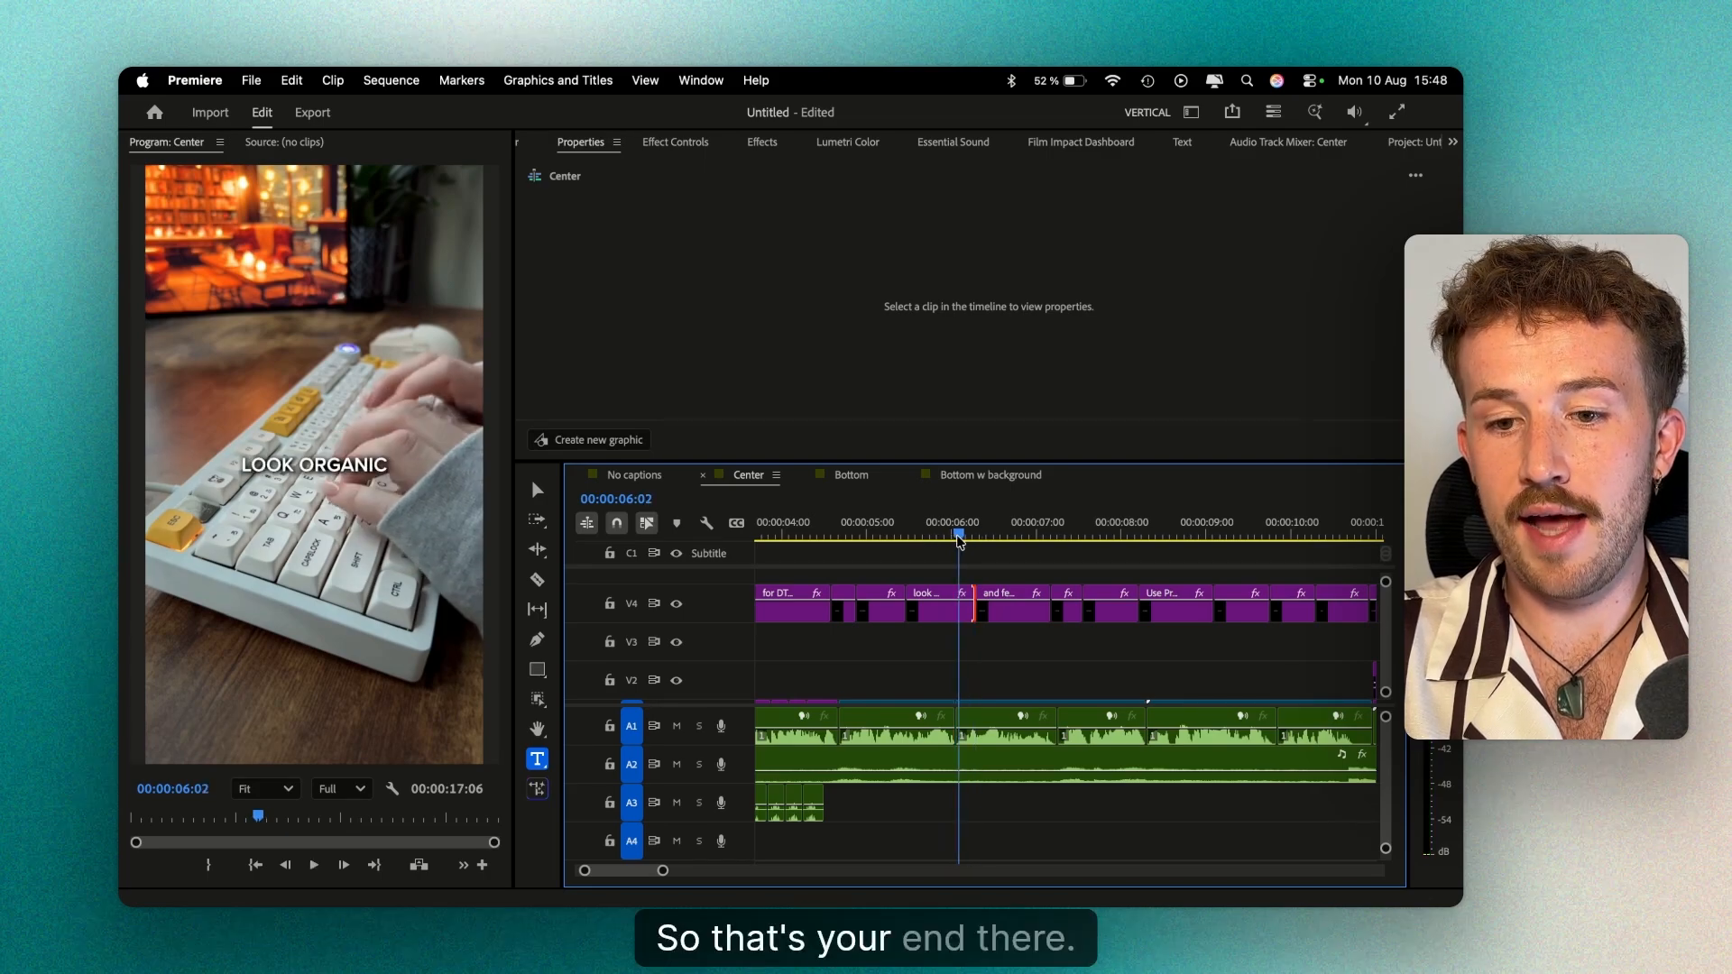
{"action": "left_click_drag", "start_coordinate": [973, 614], "coordinate": [953, 617]}
{"action": "key", "text": "Left"}
{"action": "key", "text": "Left"}
Move the cut between the "and feel native" and "to the feed" captions on V4 earlier, to about 00:00:06:15.
{"action": "left_click", "coordinate": [1055, 533]}
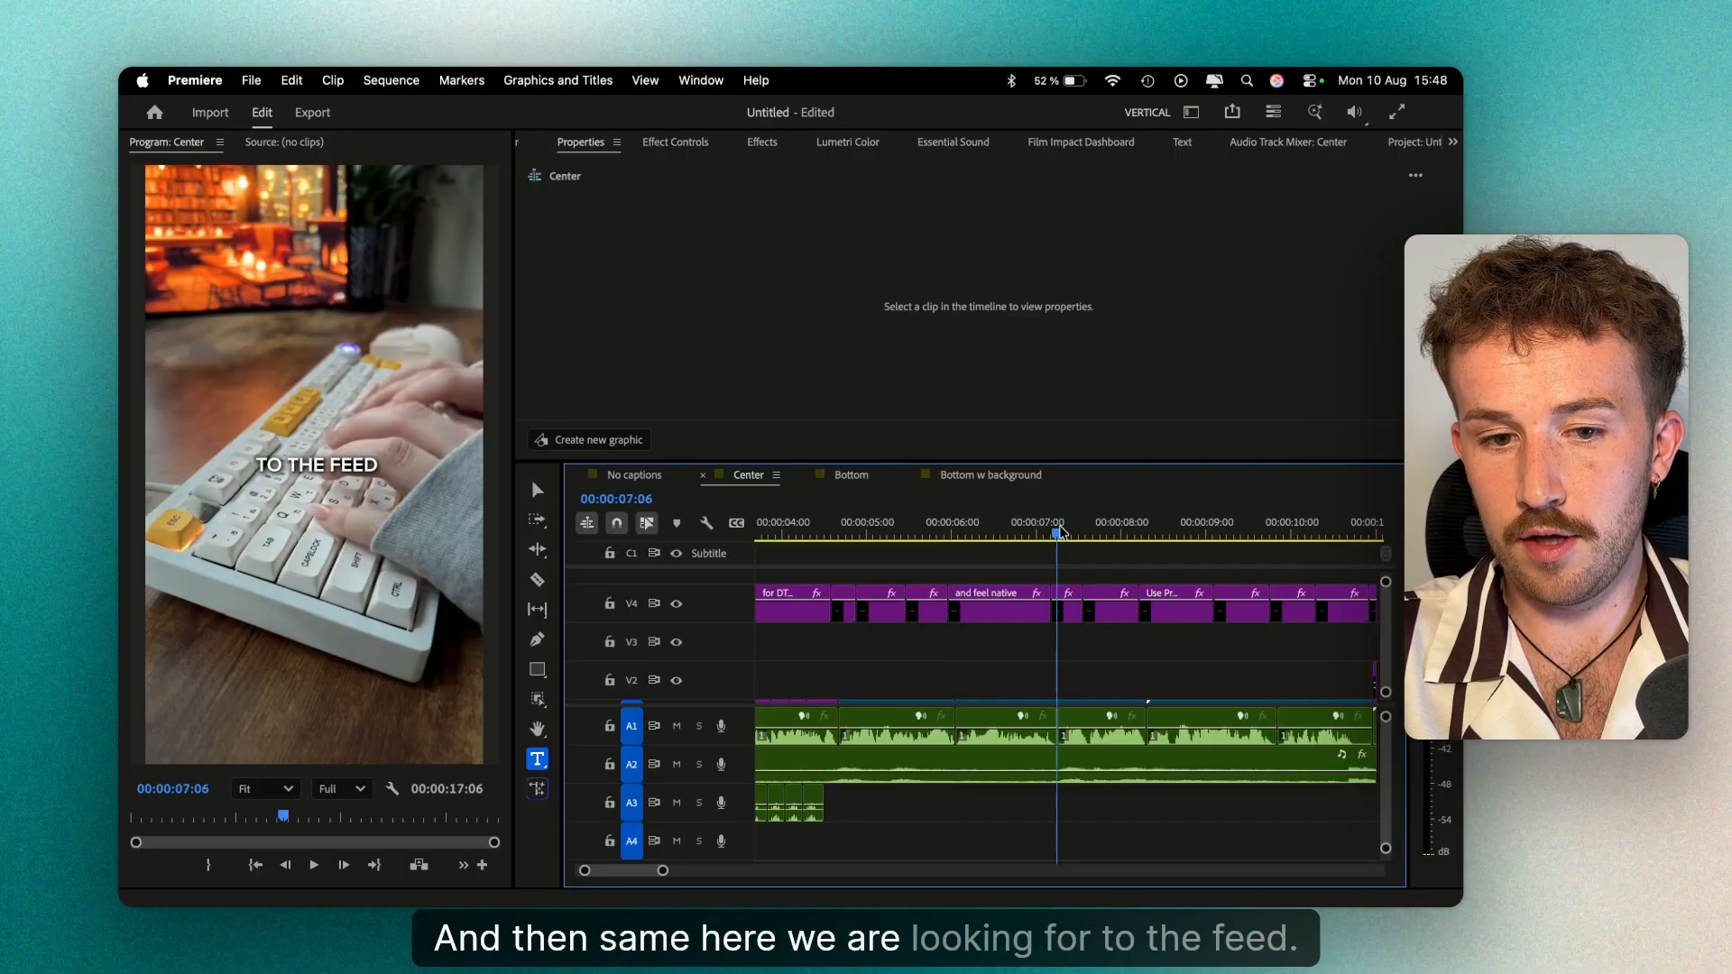
{"action": "left_click", "coordinate": [1026, 534]}
{"action": "key", "text": "space"}
{"action": "left_click", "coordinate": [1026, 534]}
{"action": "left_click", "coordinate": [1013, 534]}
{"action": "key", "text": "space"}
{"action": "left_click", "coordinate": [1012, 534]}
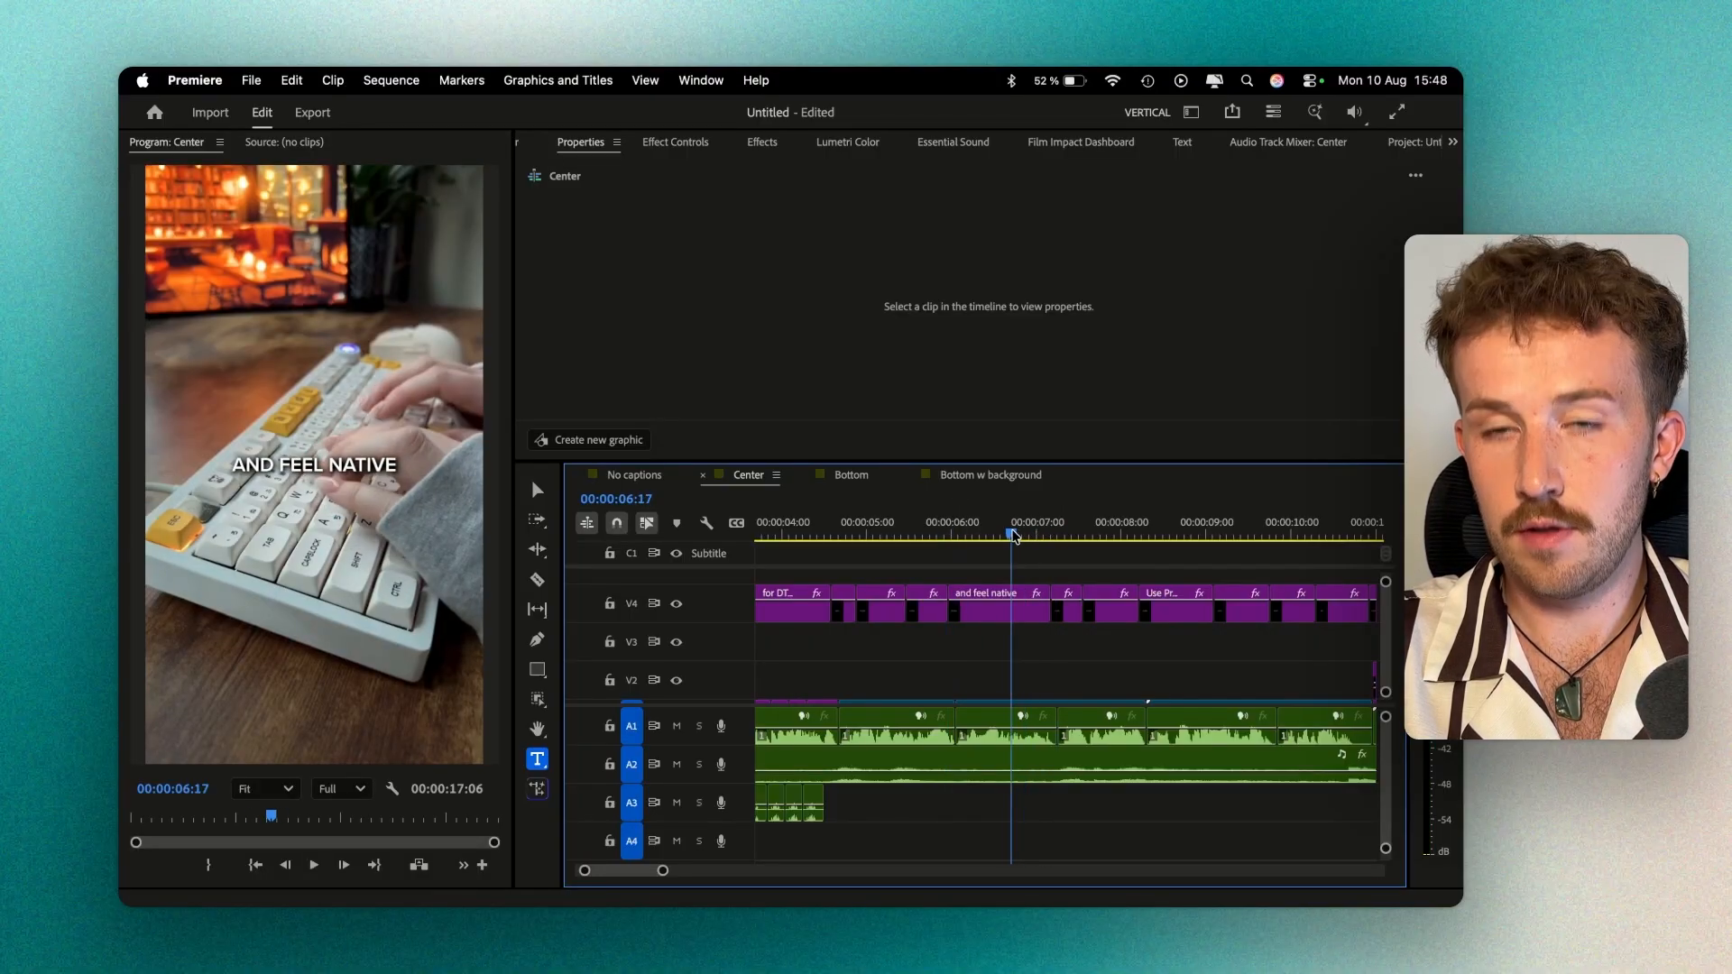
{"action": "left_click_drag", "start_coordinate": [1049, 619], "coordinate": [1006, 617]}
{"action": "key", "text": "Left"}
{"action": "key", "text": "Left"}
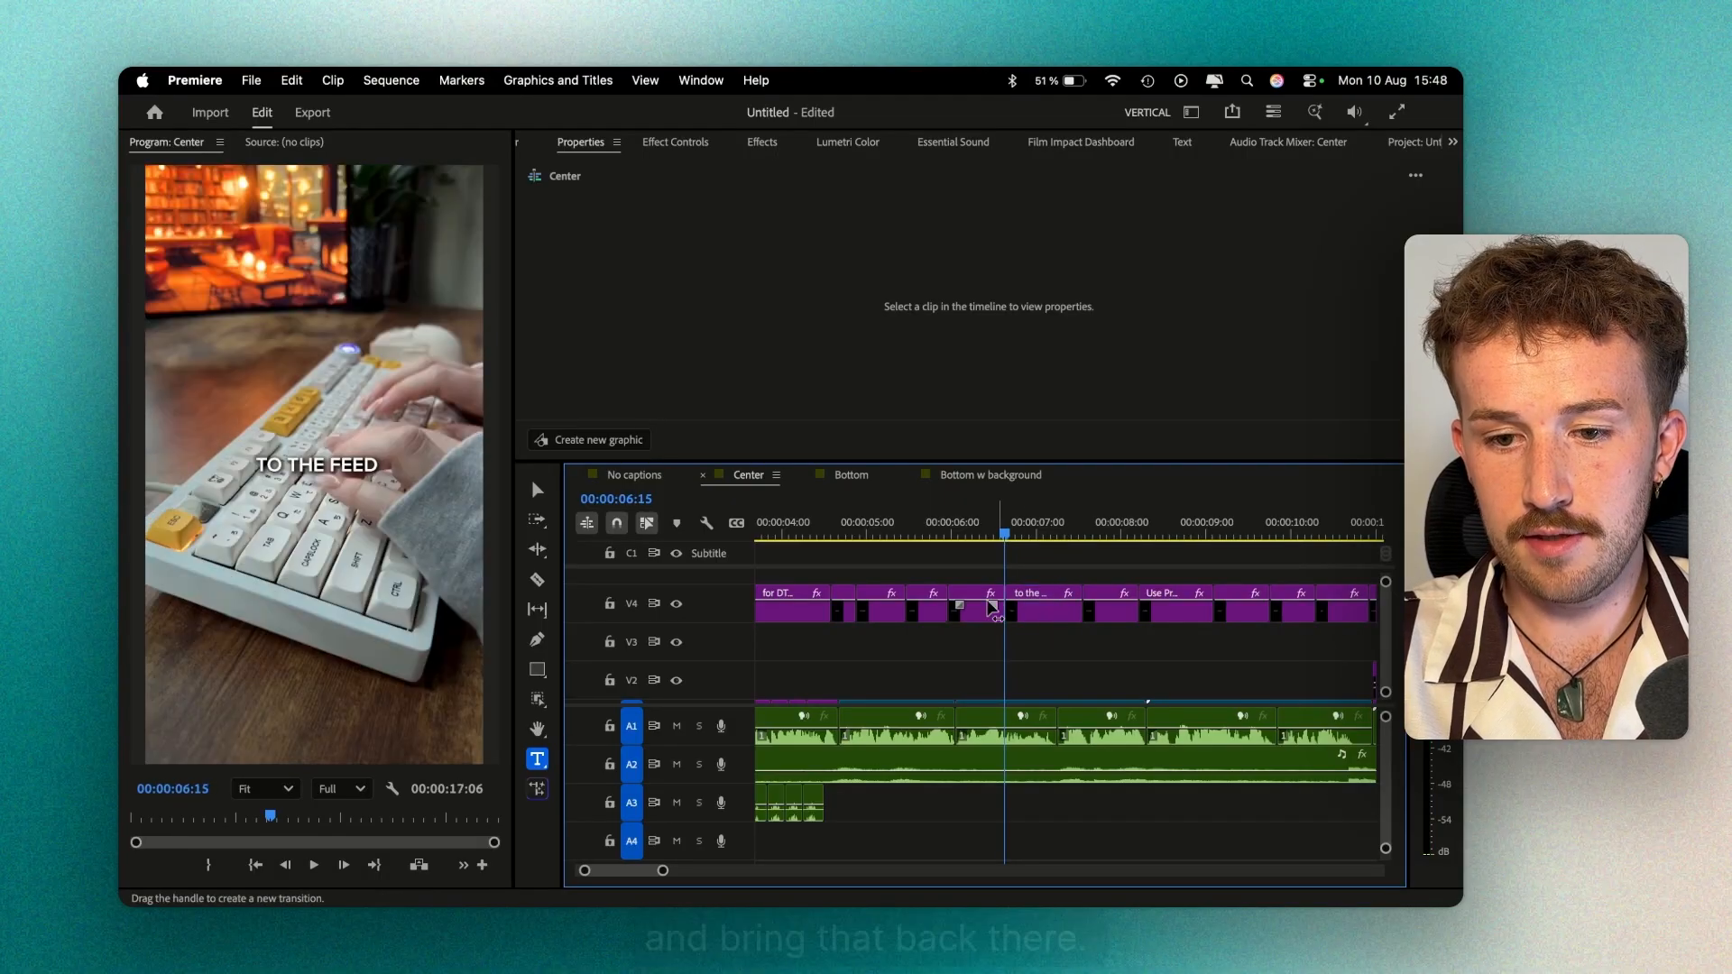
Play back the passage from "look organic" to "to the feed" to check the caption timing against the speech.
{"action": "left_click", "coordinate": [902, 530]}
{"action": "key", "text": "space"}
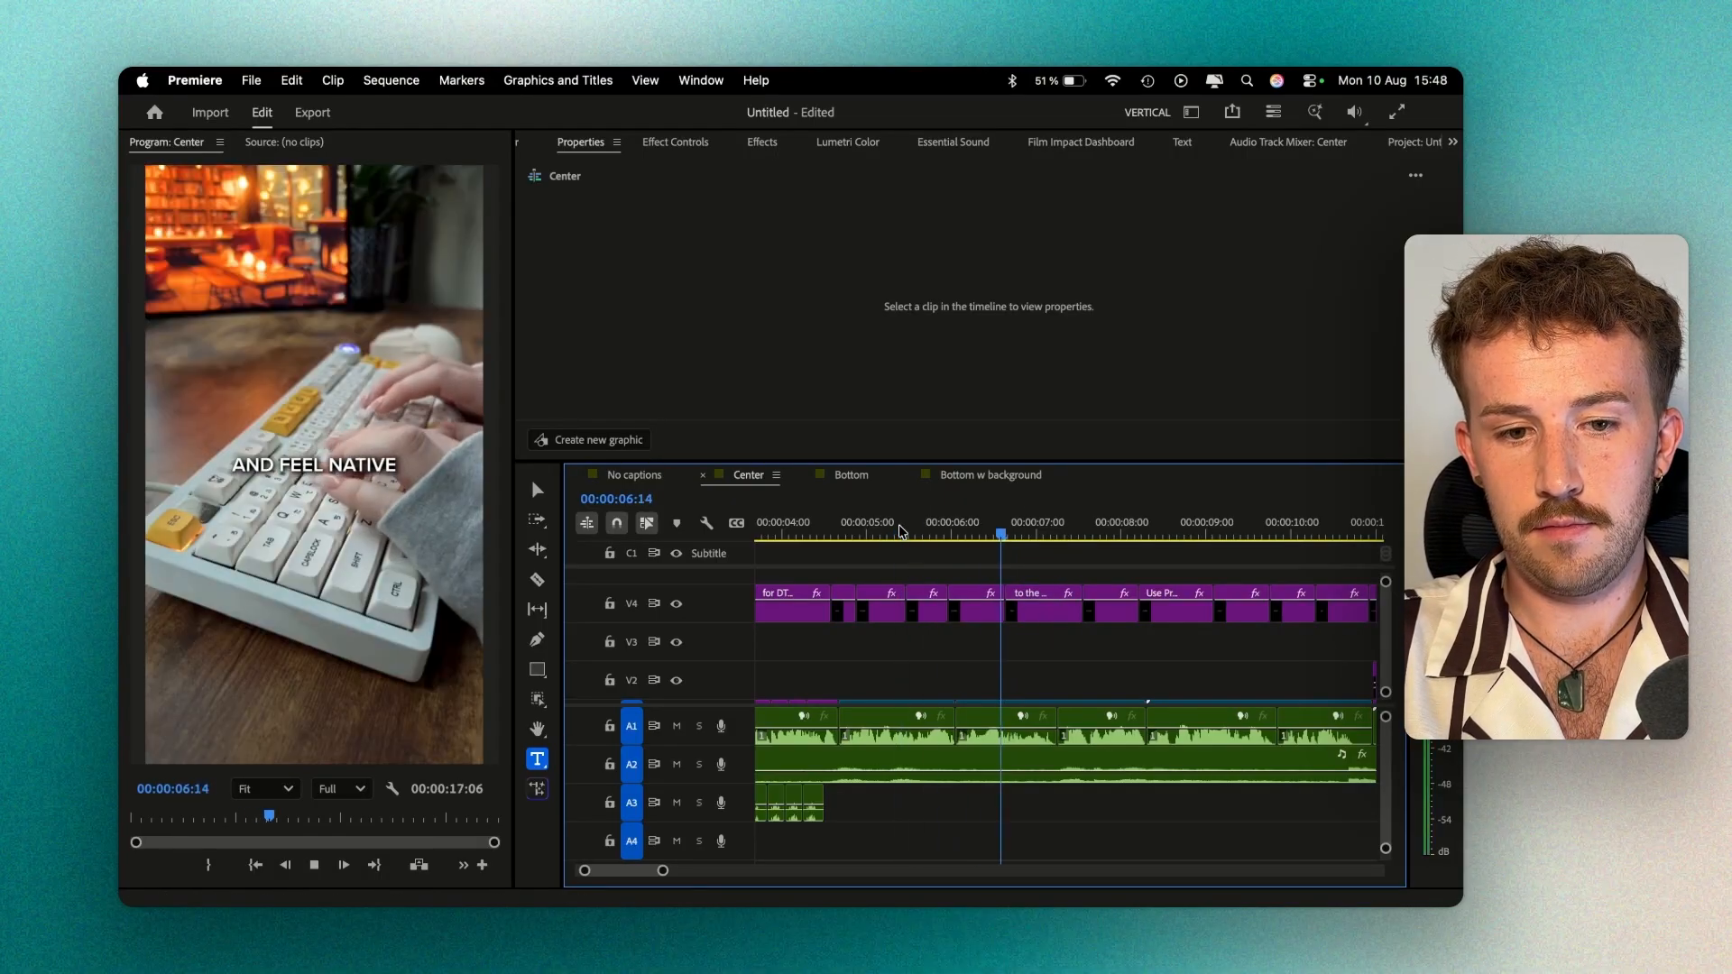
{"action": "key", "text": "space"}
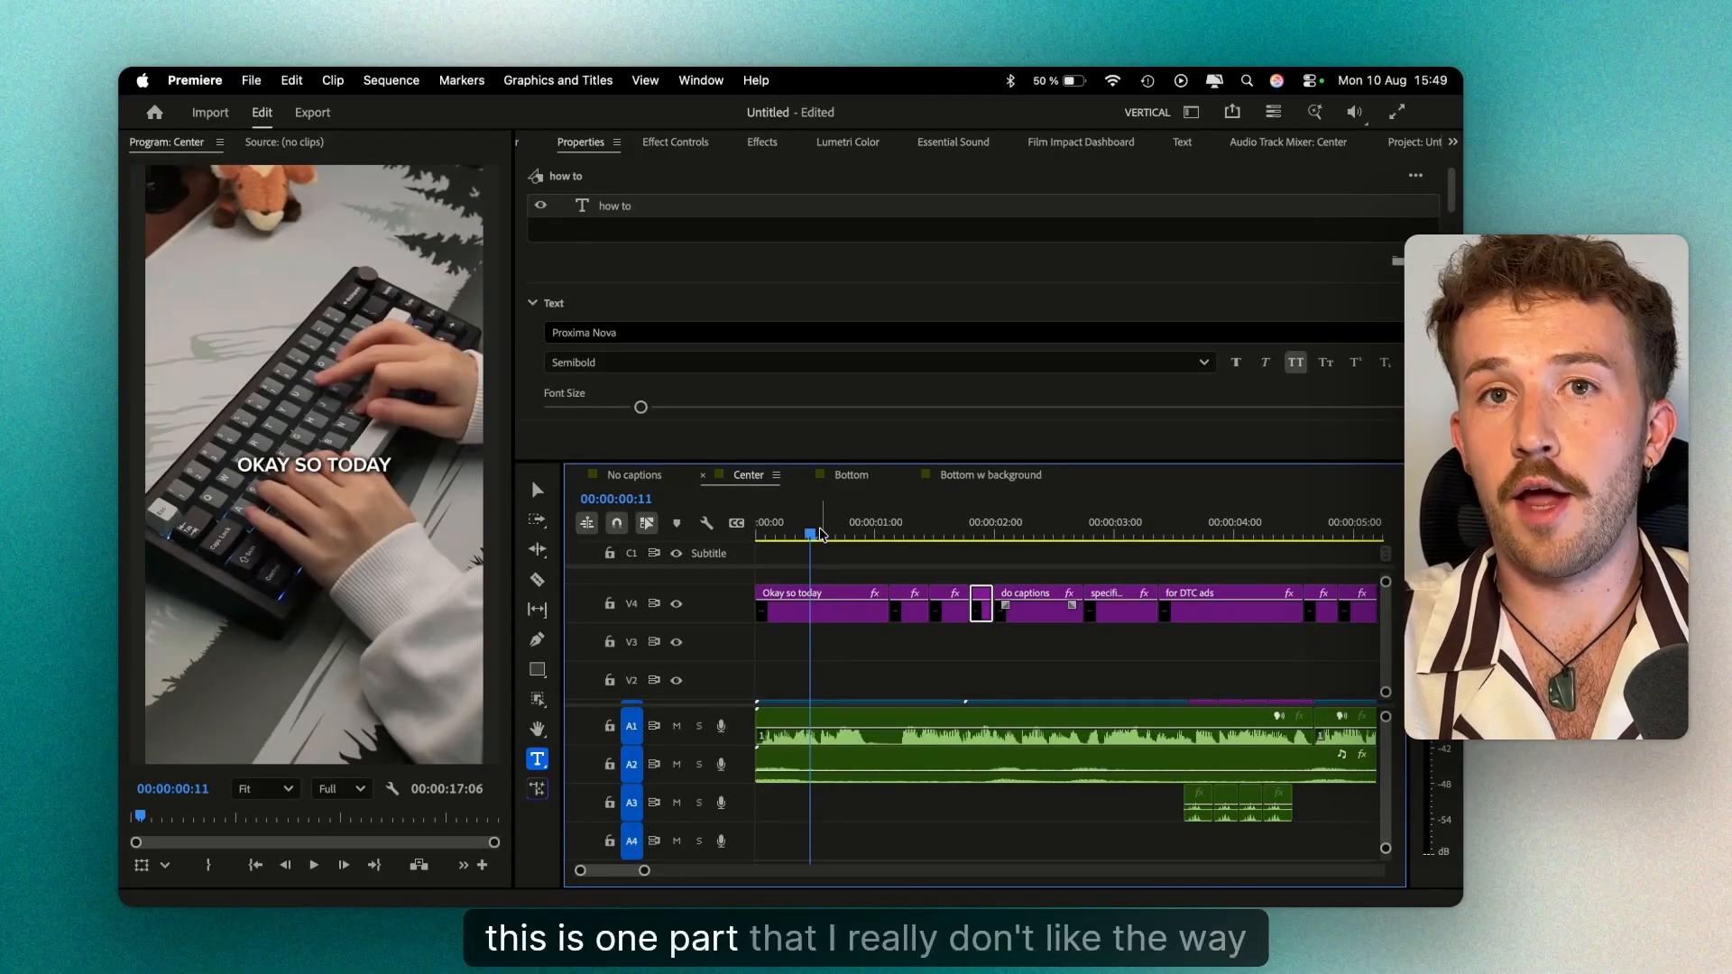
Delete the "do captions" caption on V4 and extend the "how to" caption over its gap up to "specifically".
{"action": "key", "text": "space"}
{"action": "key", "text": "space"}
{"action": "left_click", "coordinate": [976, 534]}
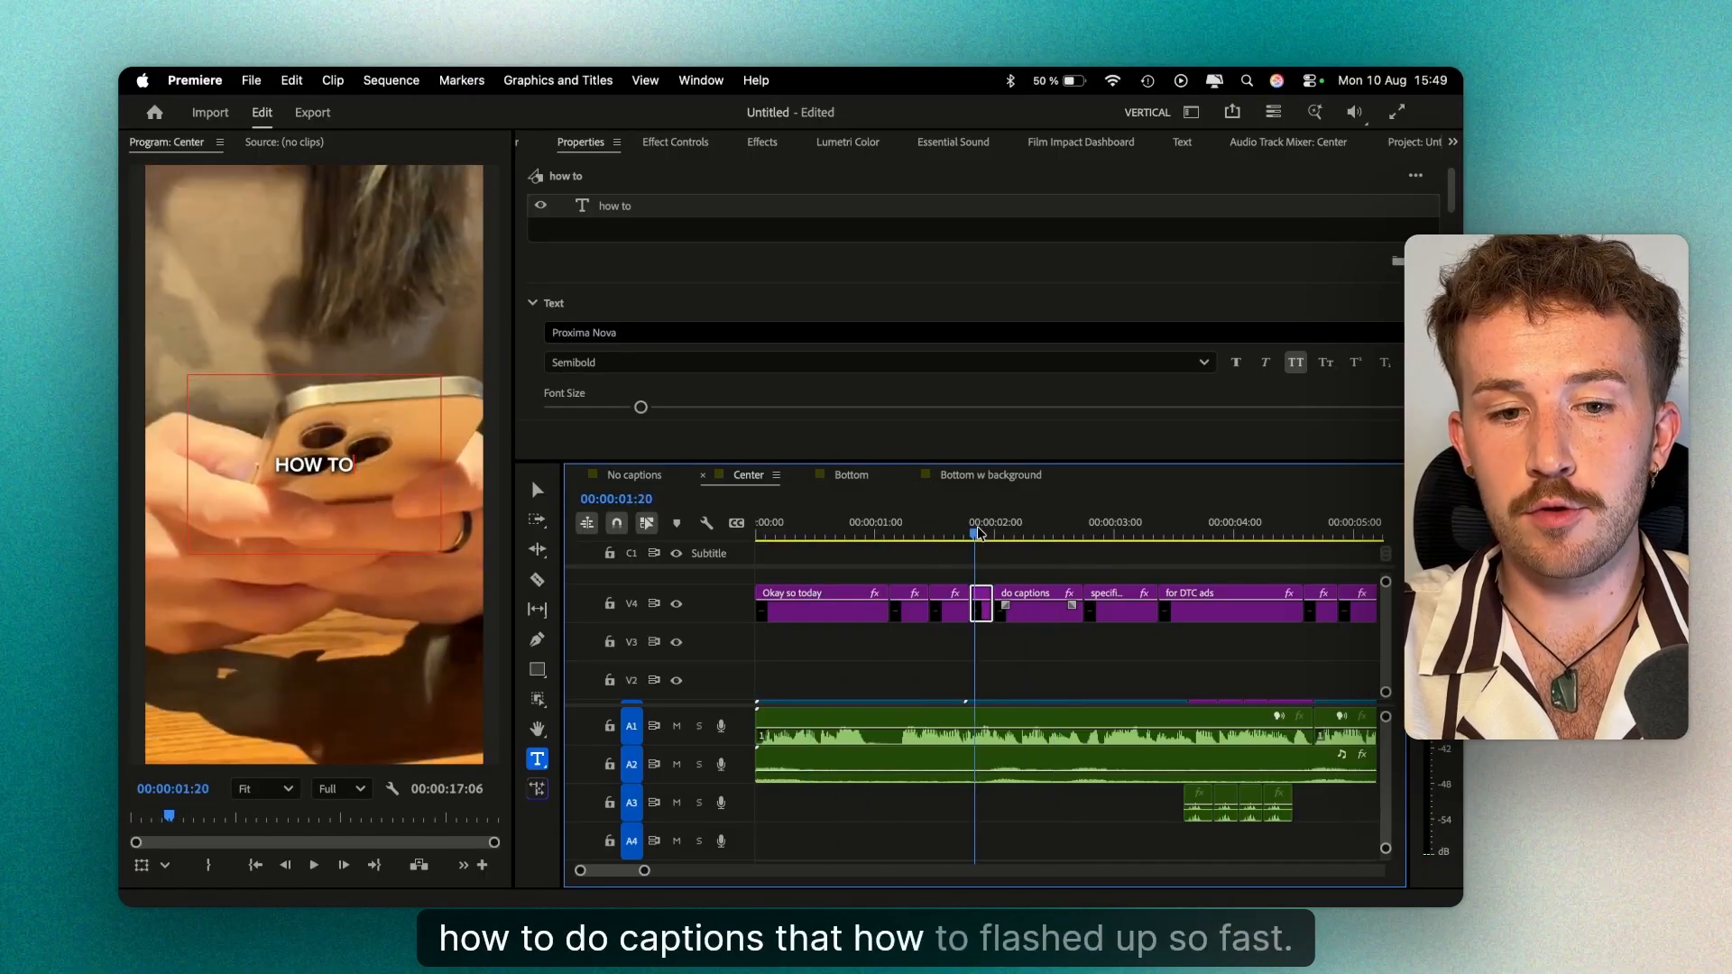
{"action": "left_click", "coordinate": [1021, 534]}
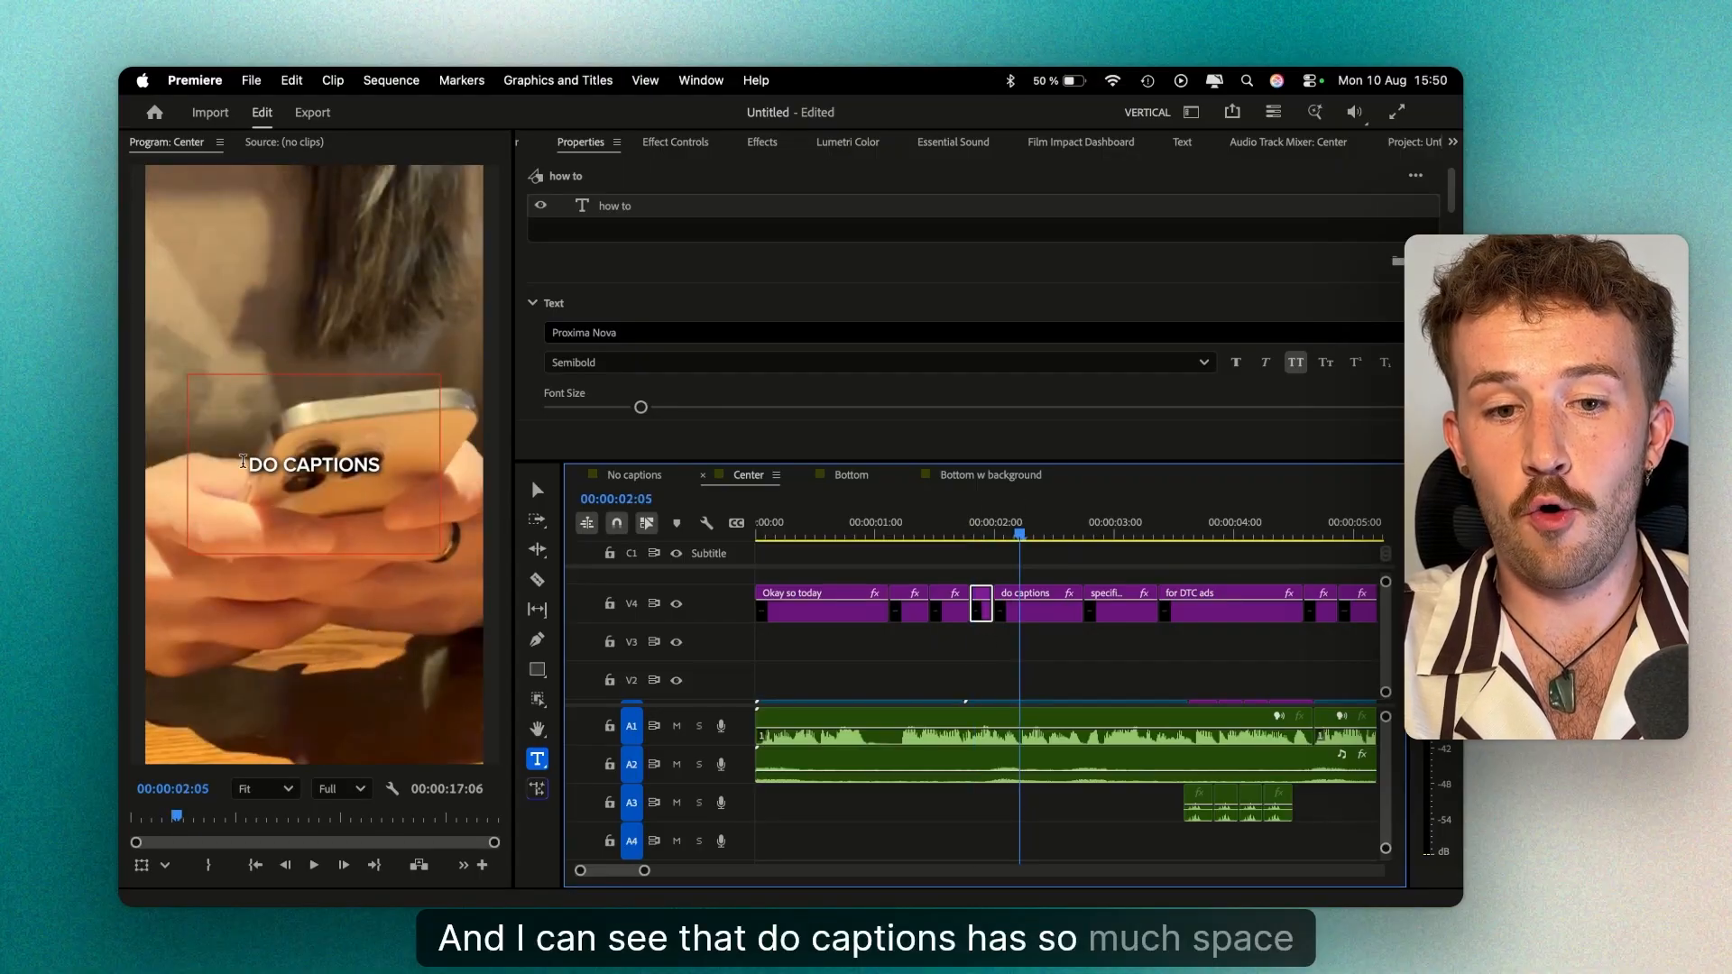
{"action": "scroll", "coordinate": [1052, 626], "scroll_direction": "up", "scroll_amount": 5}
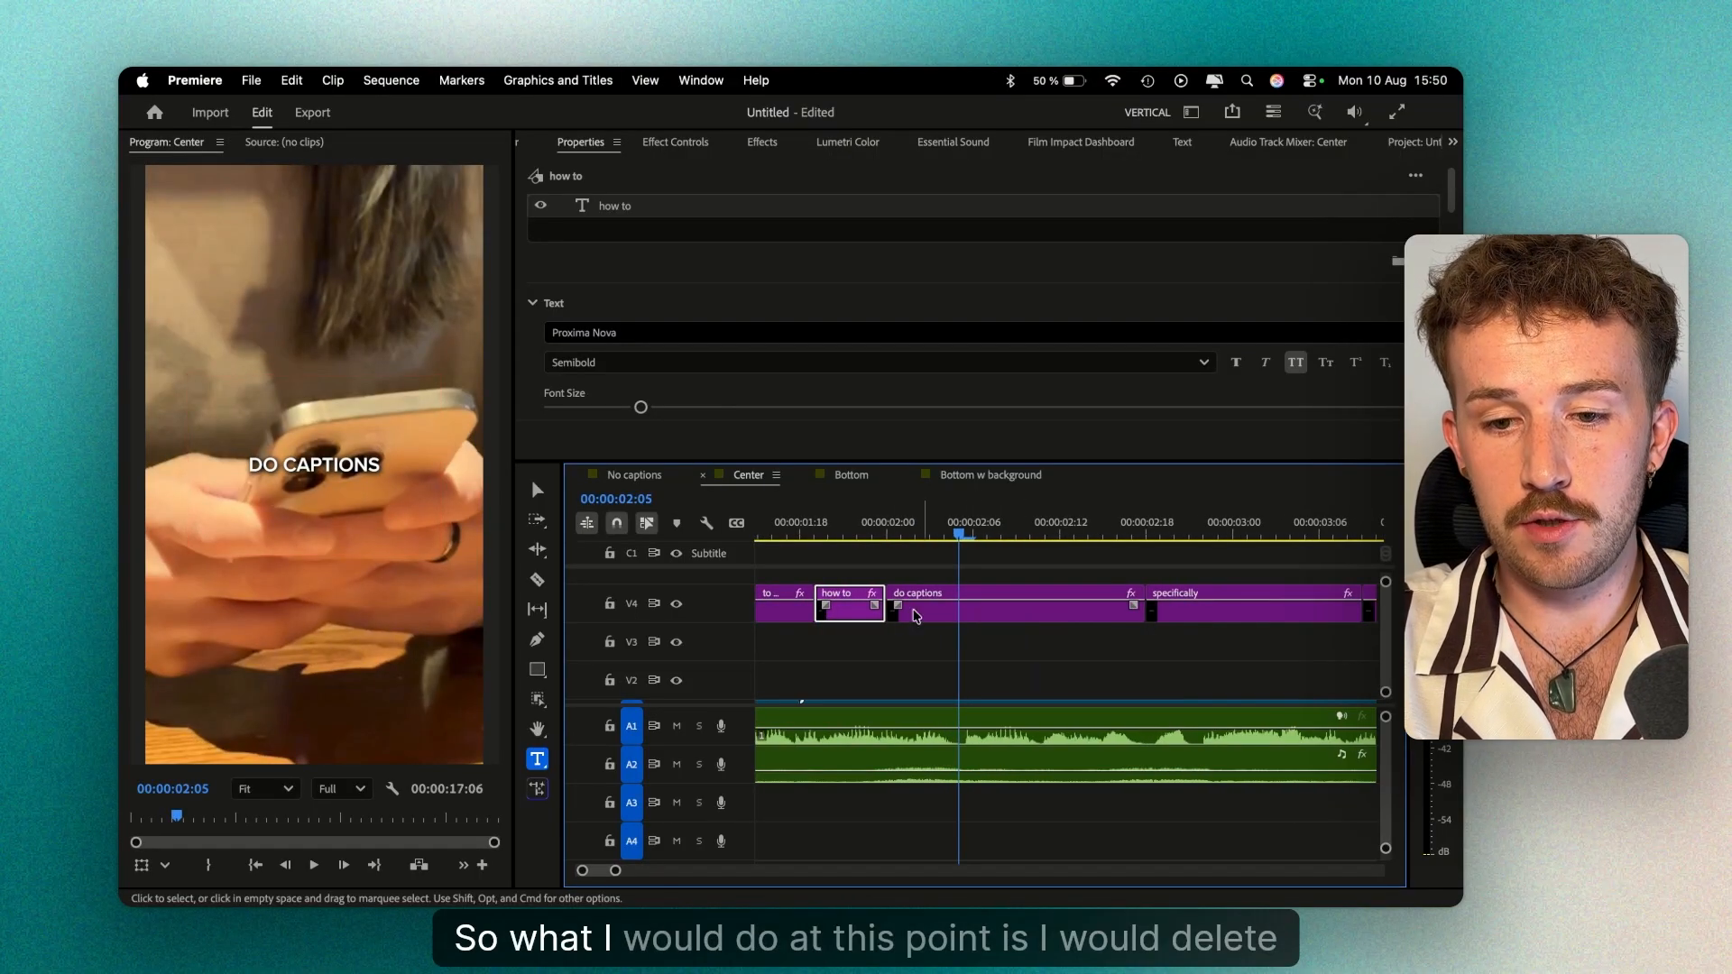
{"action": "left_click", "coordinate": [963, 616]}
{"action": "left_click_drag", "start_coordinate": [885, 609], "coordinate": [1144, 609]}
Add "do captions" to the "how to" caption so that it reads "how to do captions", and play the opening back.
{"action": "left_click", "coordinate": [347, 453]}
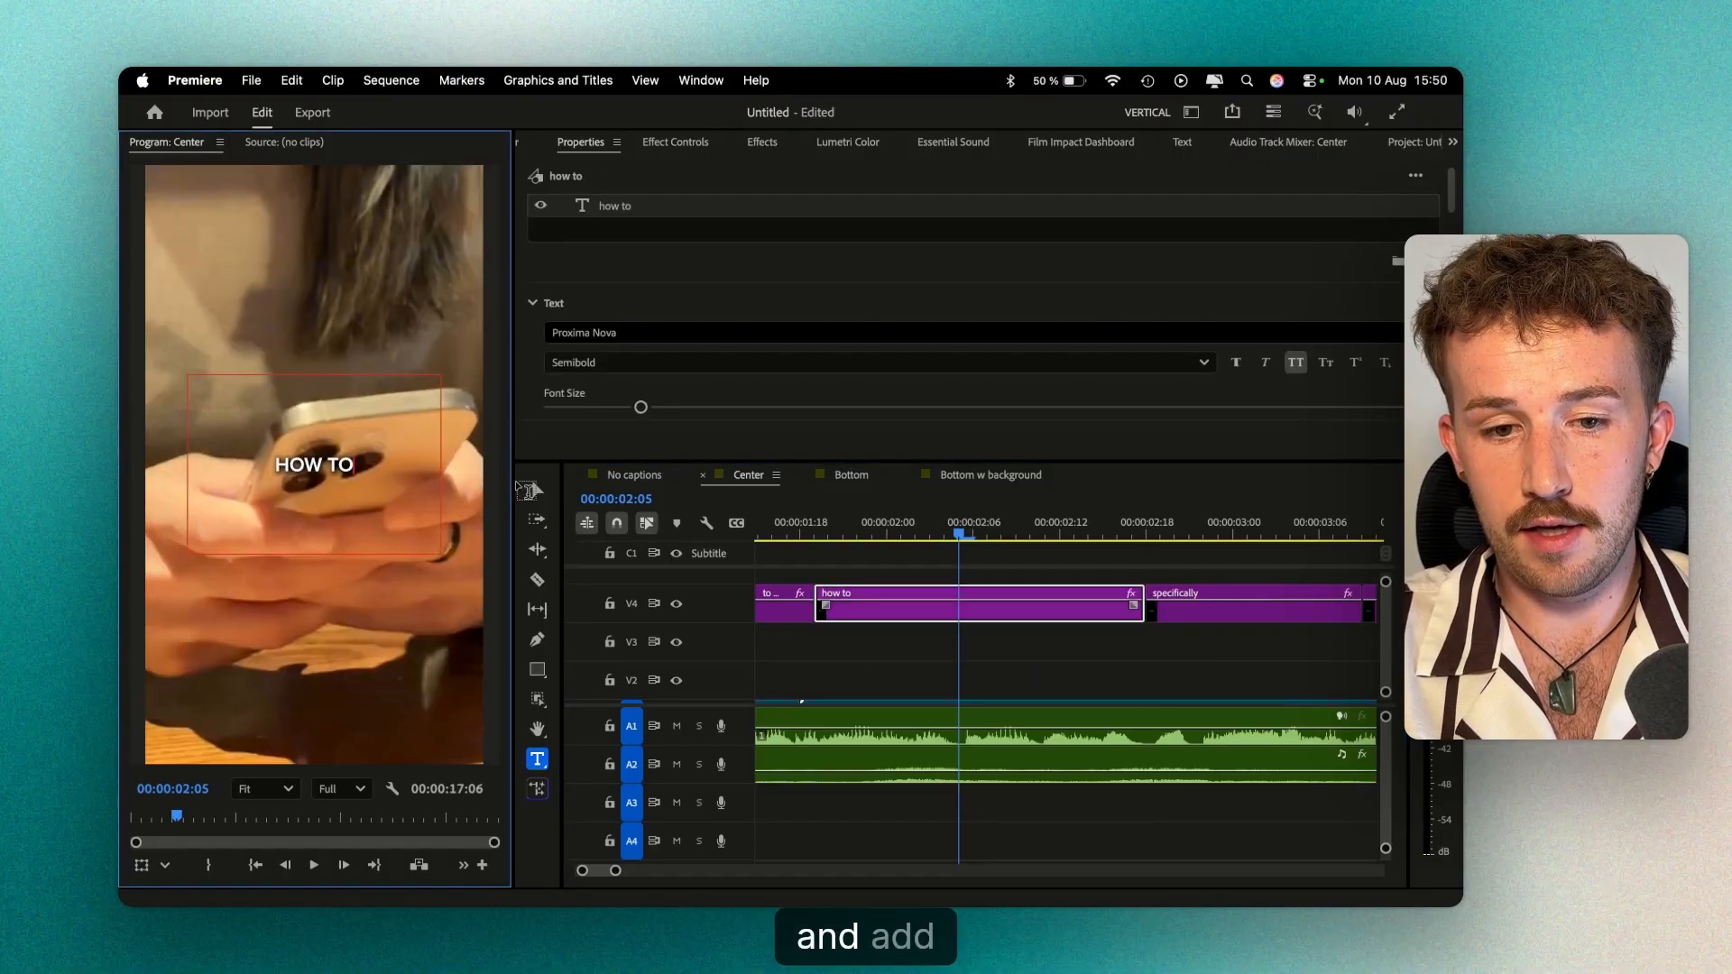
{"action": "type", "text": "do captions"}
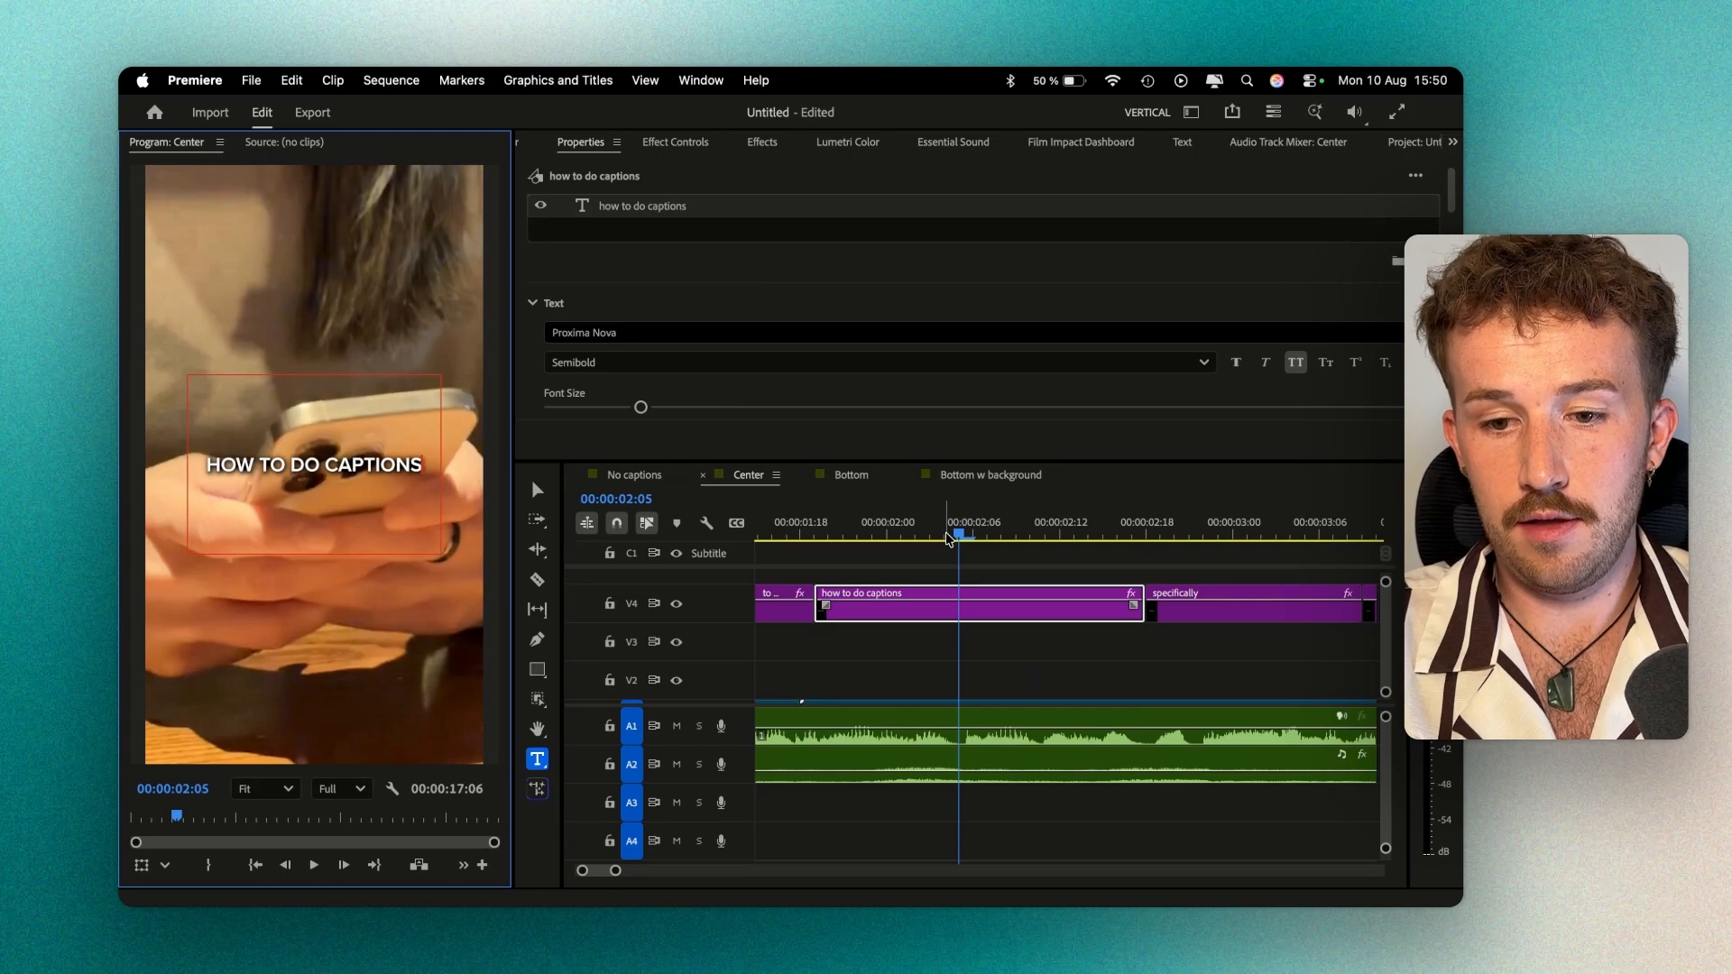
{"action": "scroll", "coordinate": [974, 568], "scroll_direction": "down", "scroll_amount": 5}
{"action": "left_click_drag", "start_coordinate": [932, 534], "coordinate": [683, 532]}
{"action": "key", "text": "space"}
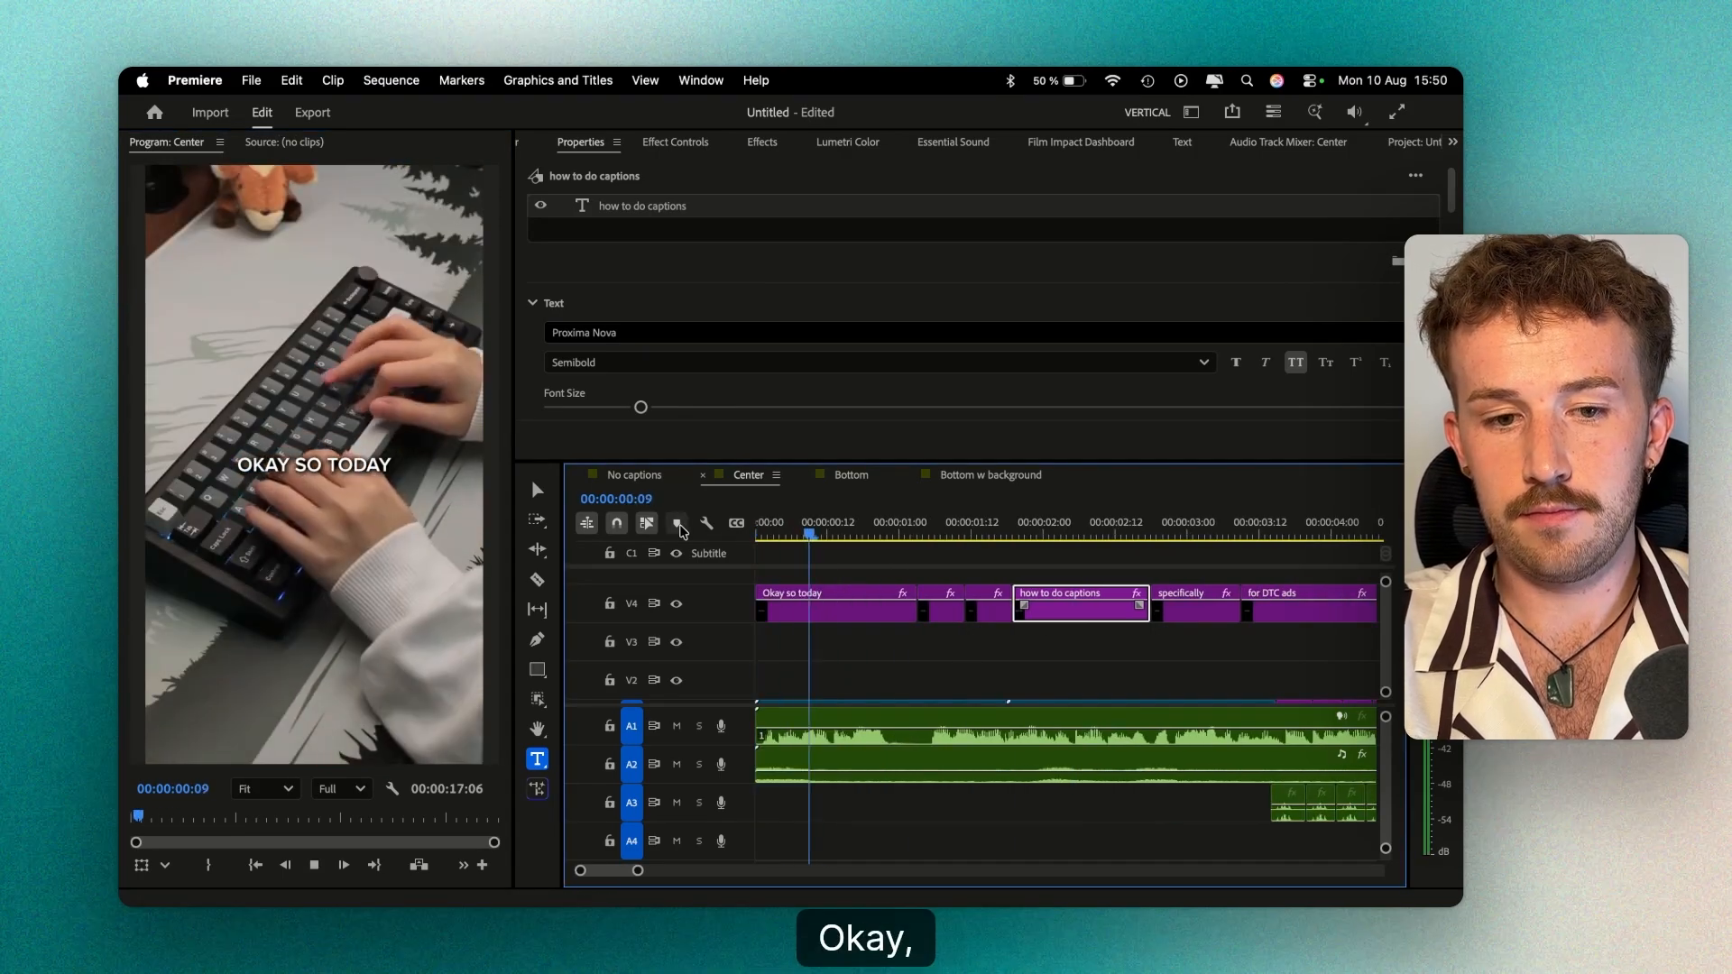
{"action": "key", "text": "space"}
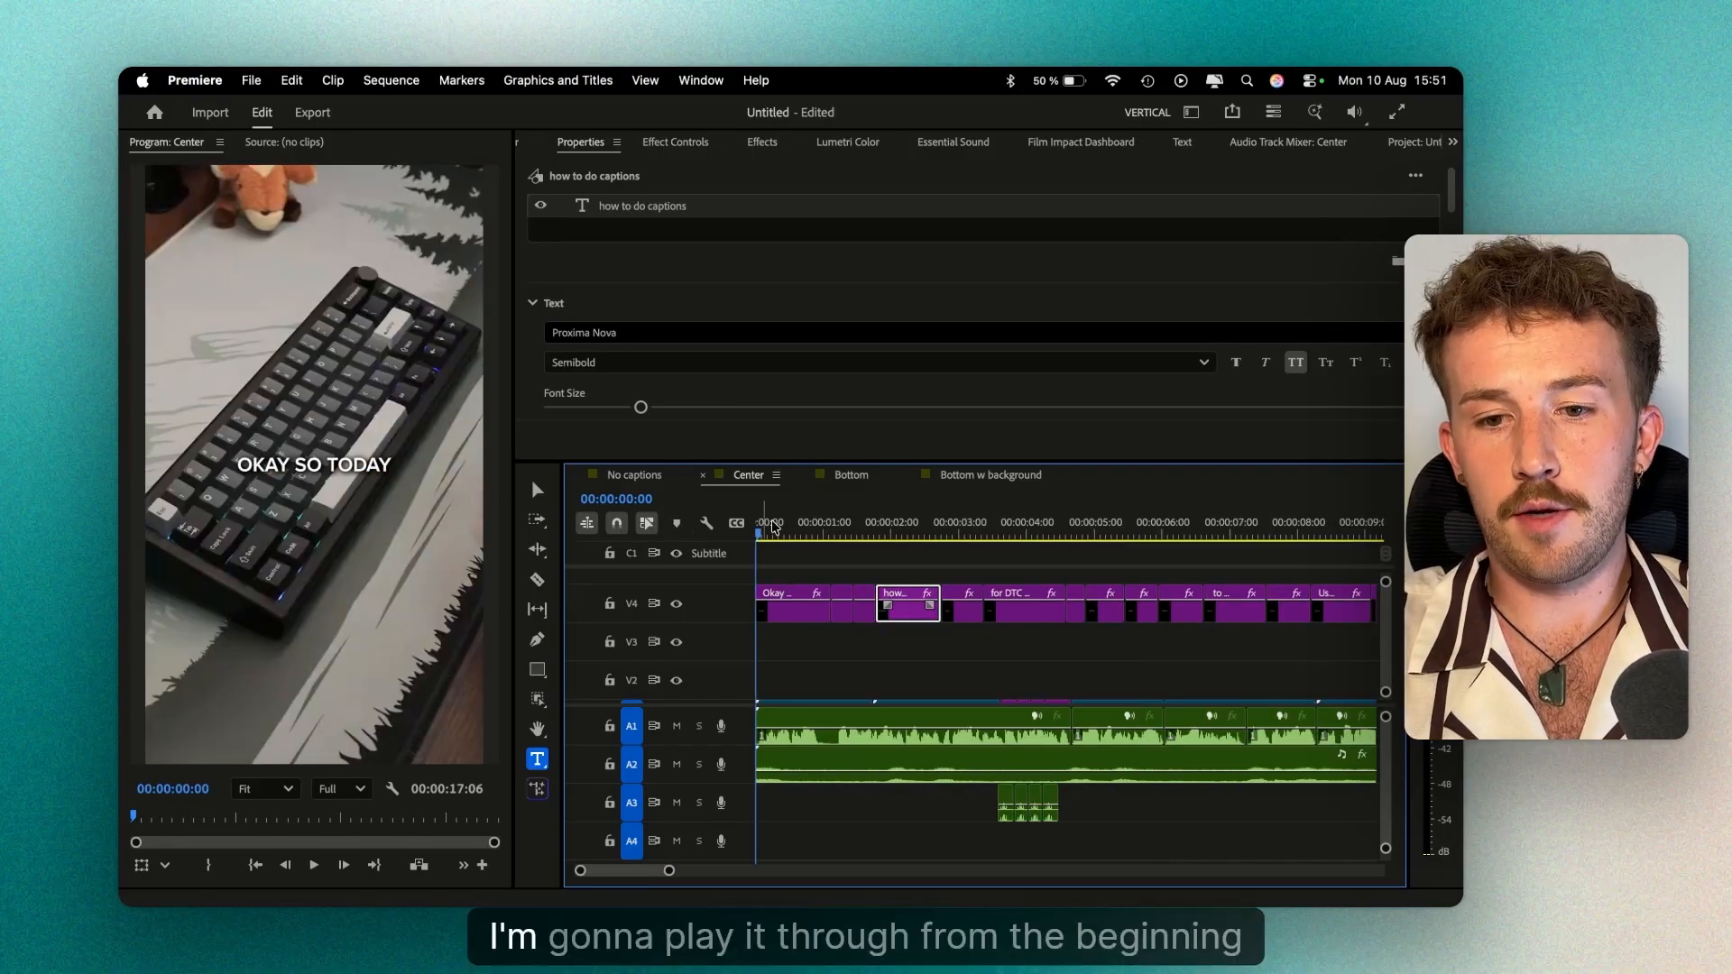
Move the "for DTC ads" caption down to a Y position of 1067, below the large "DTC ads" title, and preview it.
{"action": "left_click", "coordinate": [899, 646]}
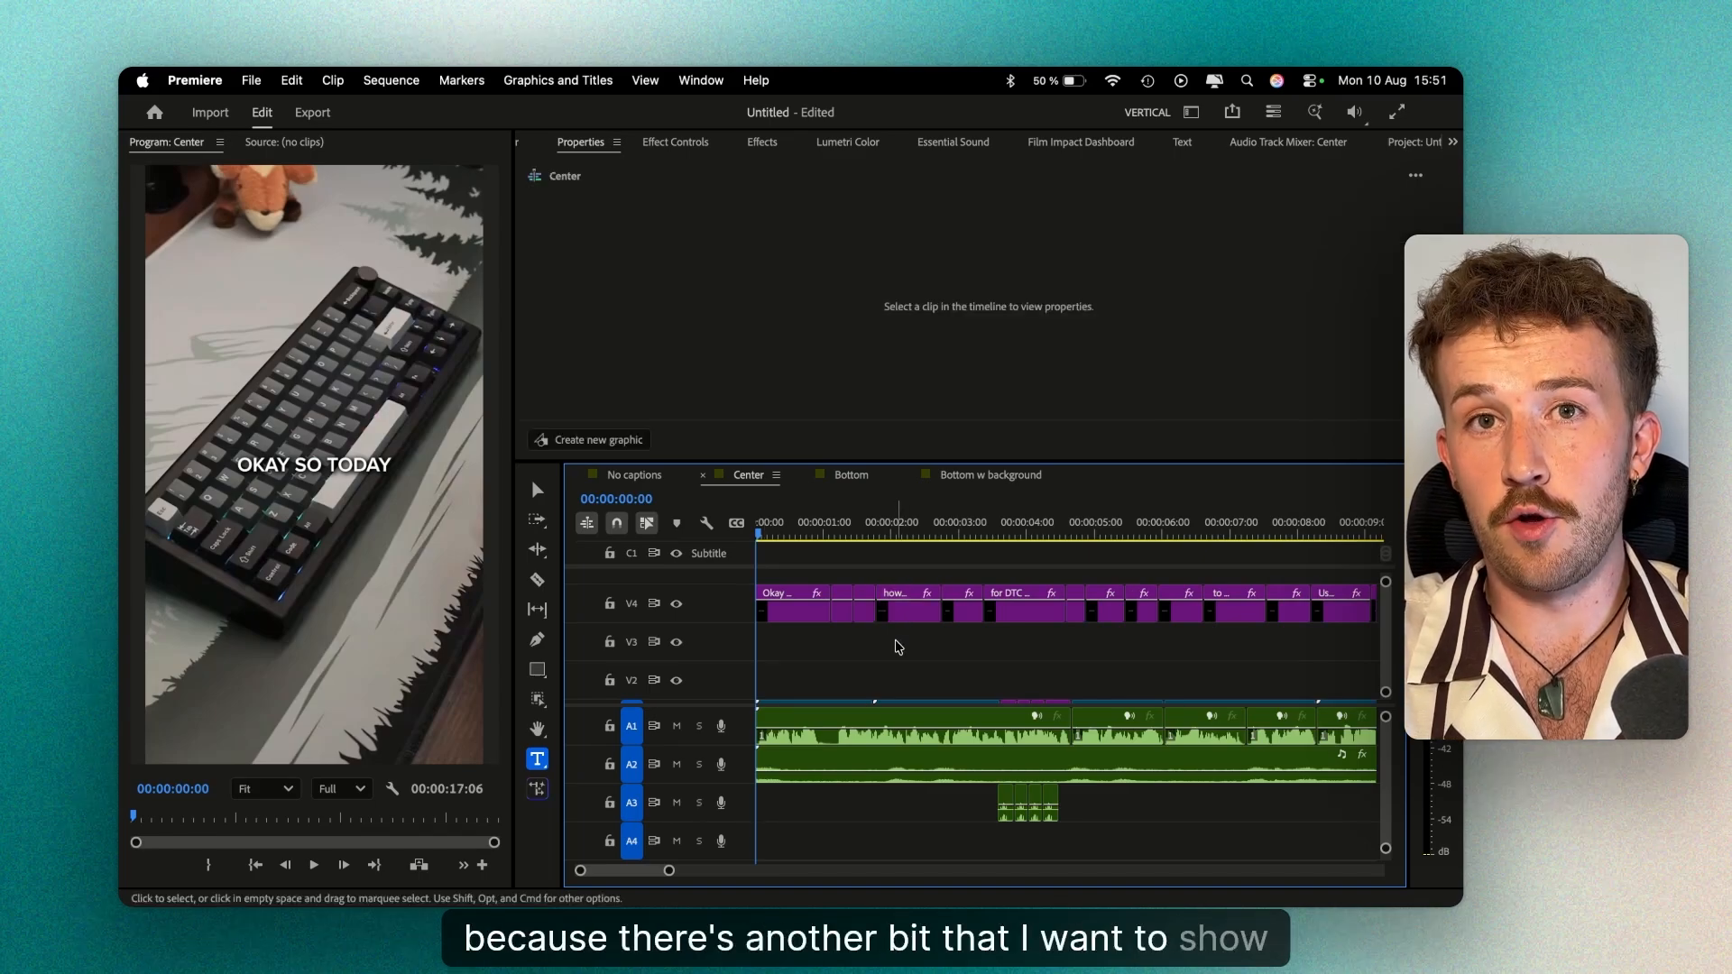
{"action": "key", "text": "space"}
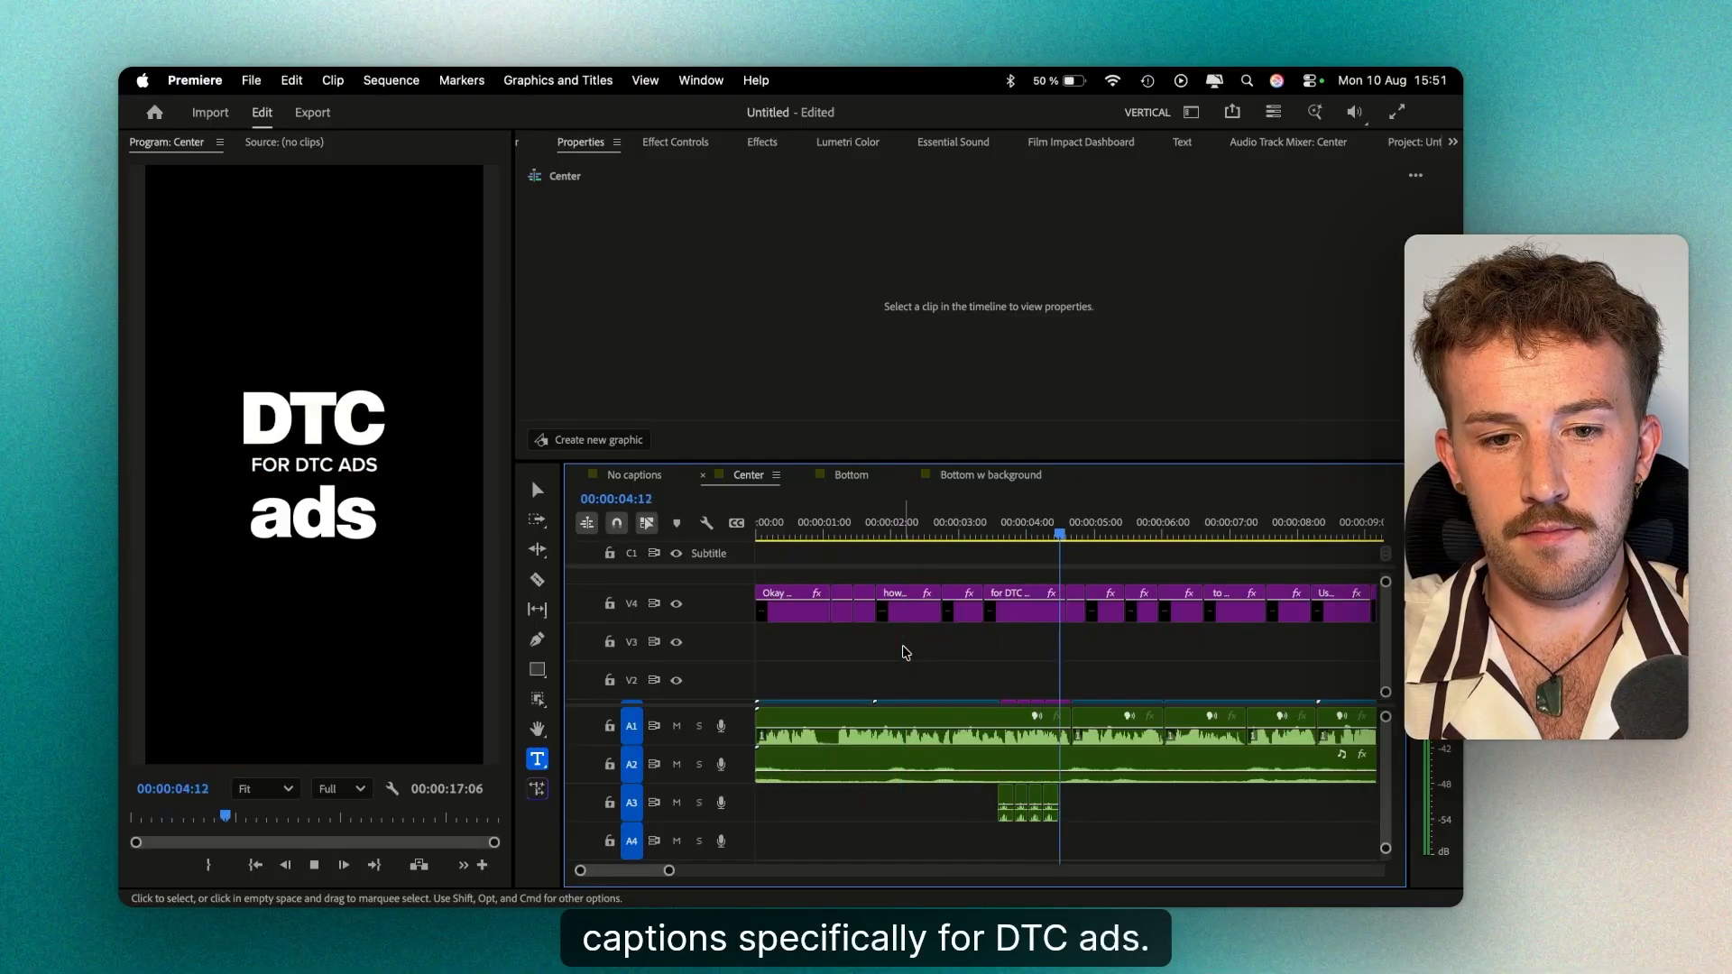
{"action": "key", "text": "space"}
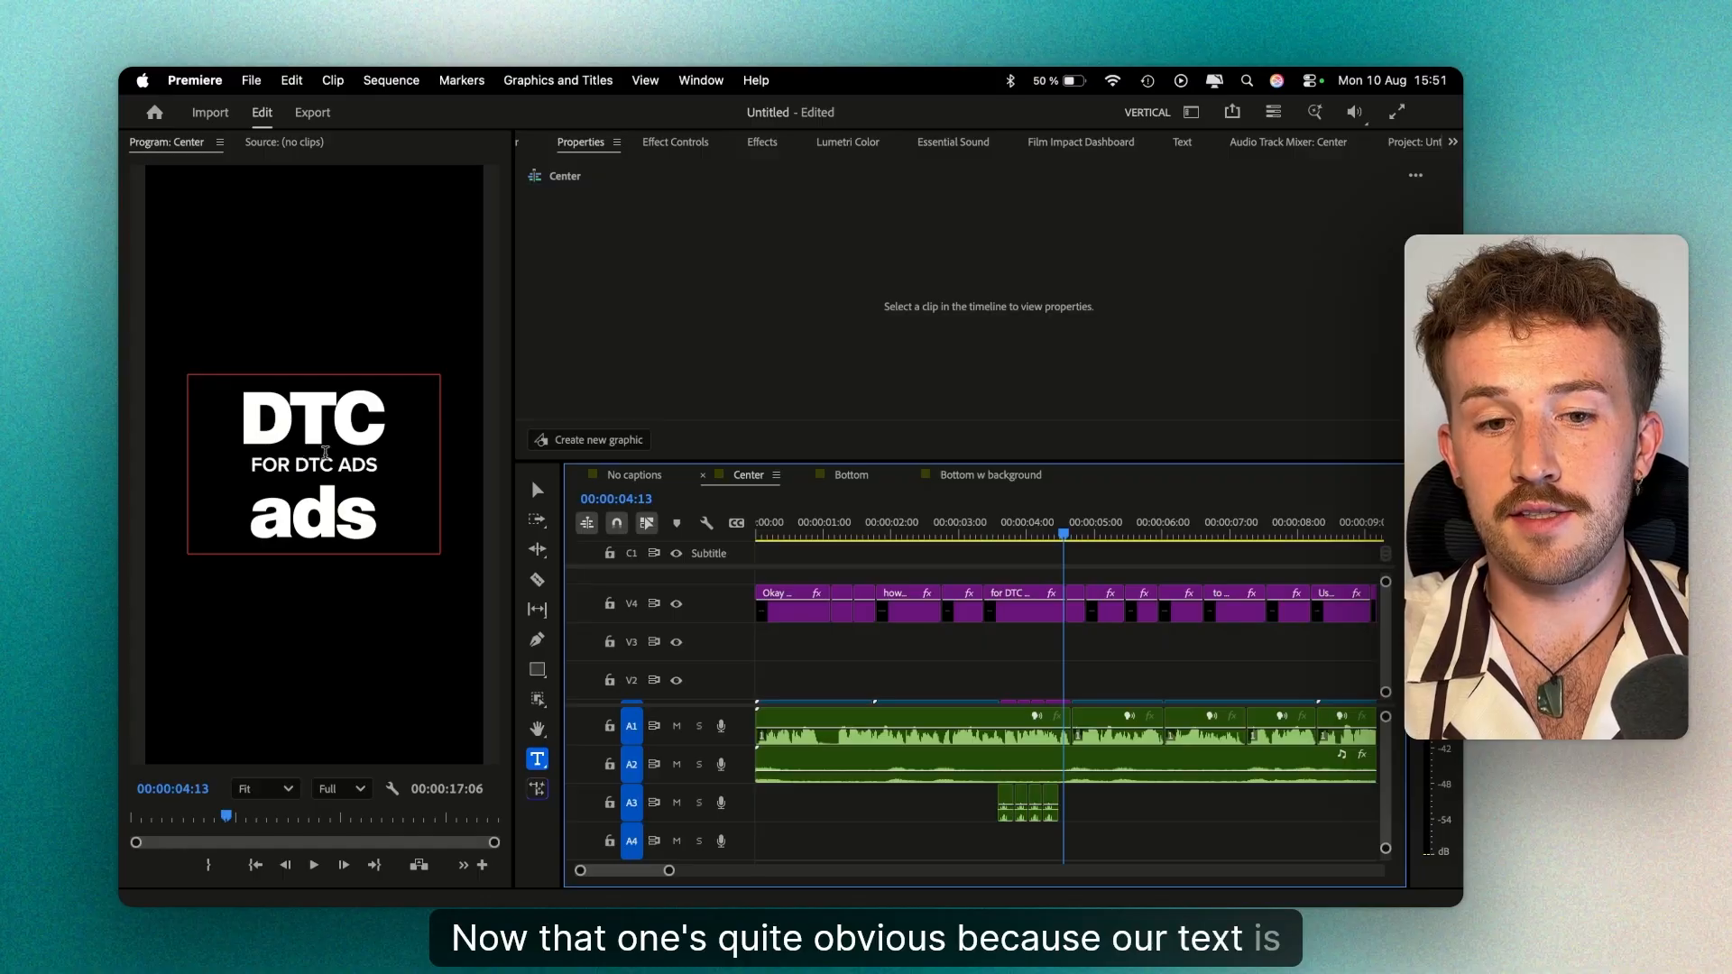
{"action": "left_click", "coordinate": [1018, 615]}
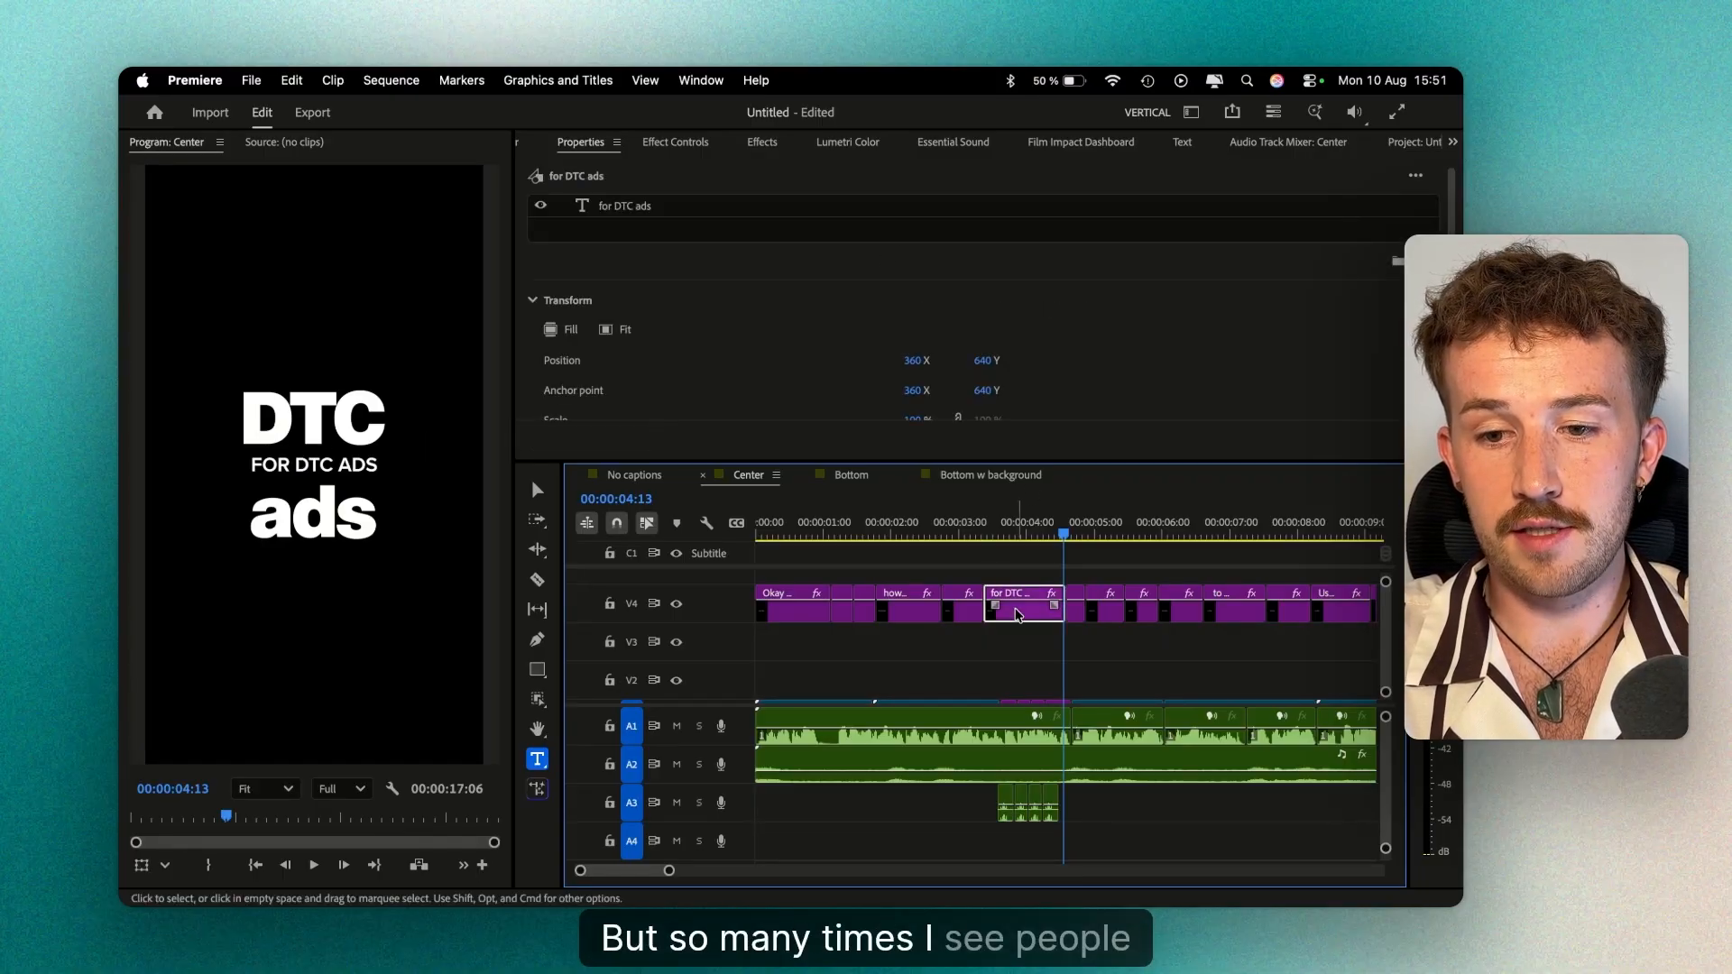
{"action": "left_click_drag", "start_coordinate": [983, 360], "coordinate": [1148, 364]}
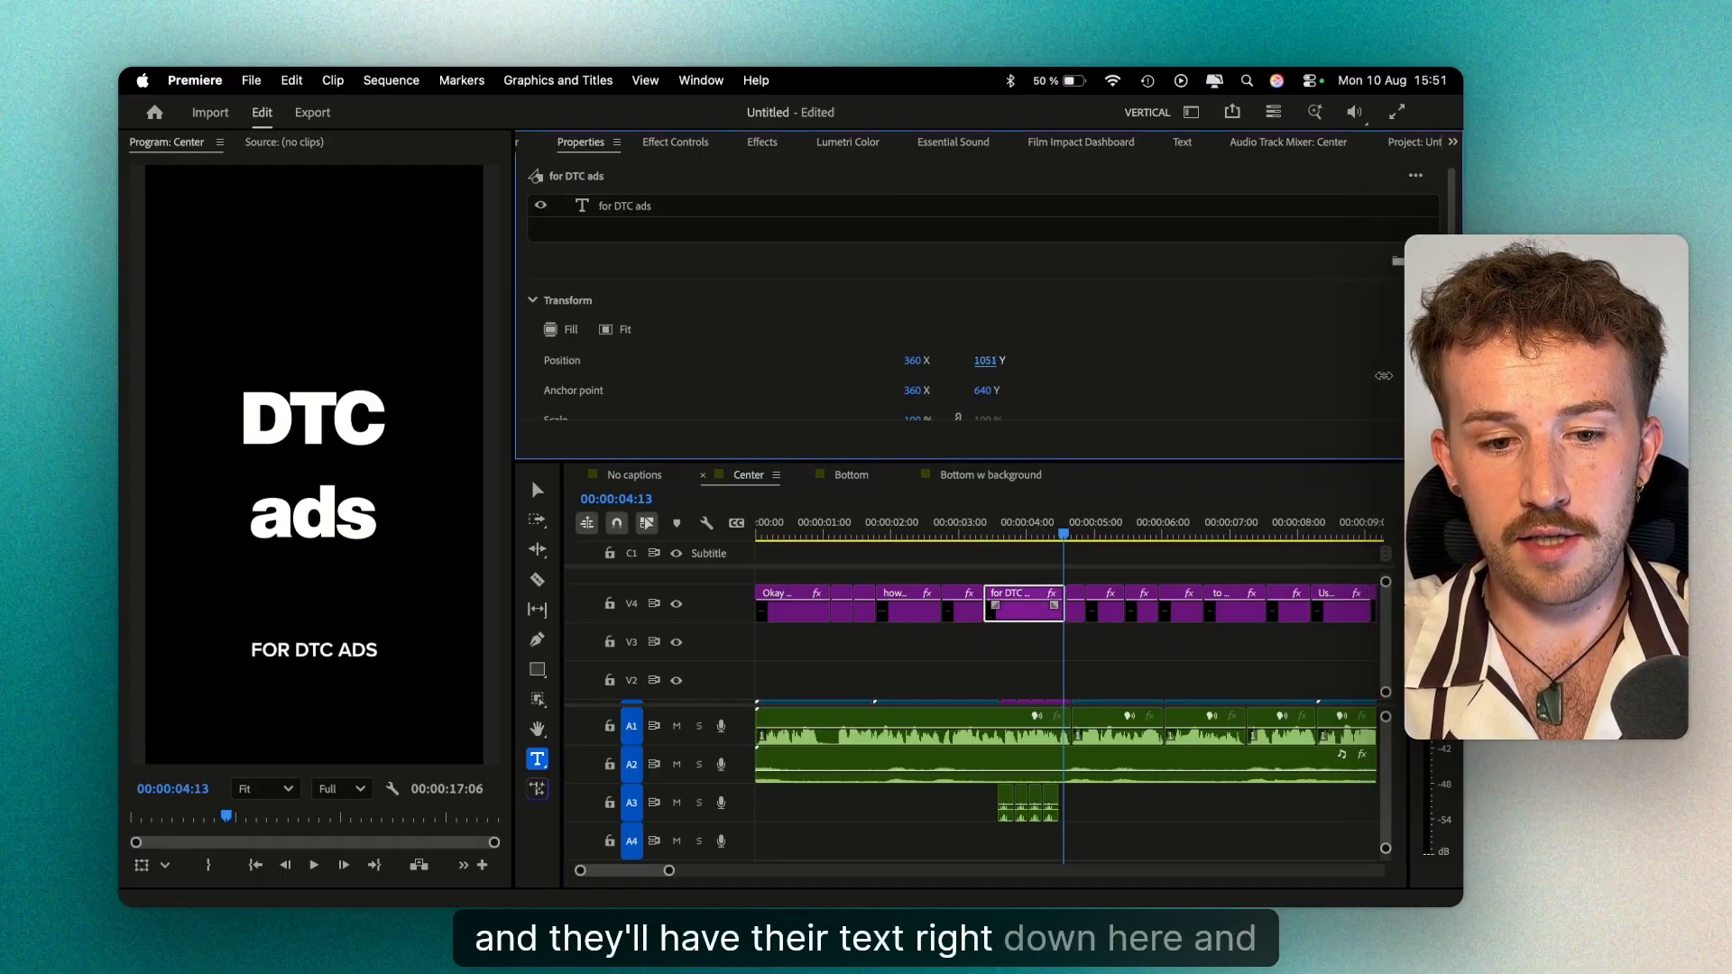
{"action": "left_click", "coordinate": [825, 533]}
{"action": "key", "text": "space"}
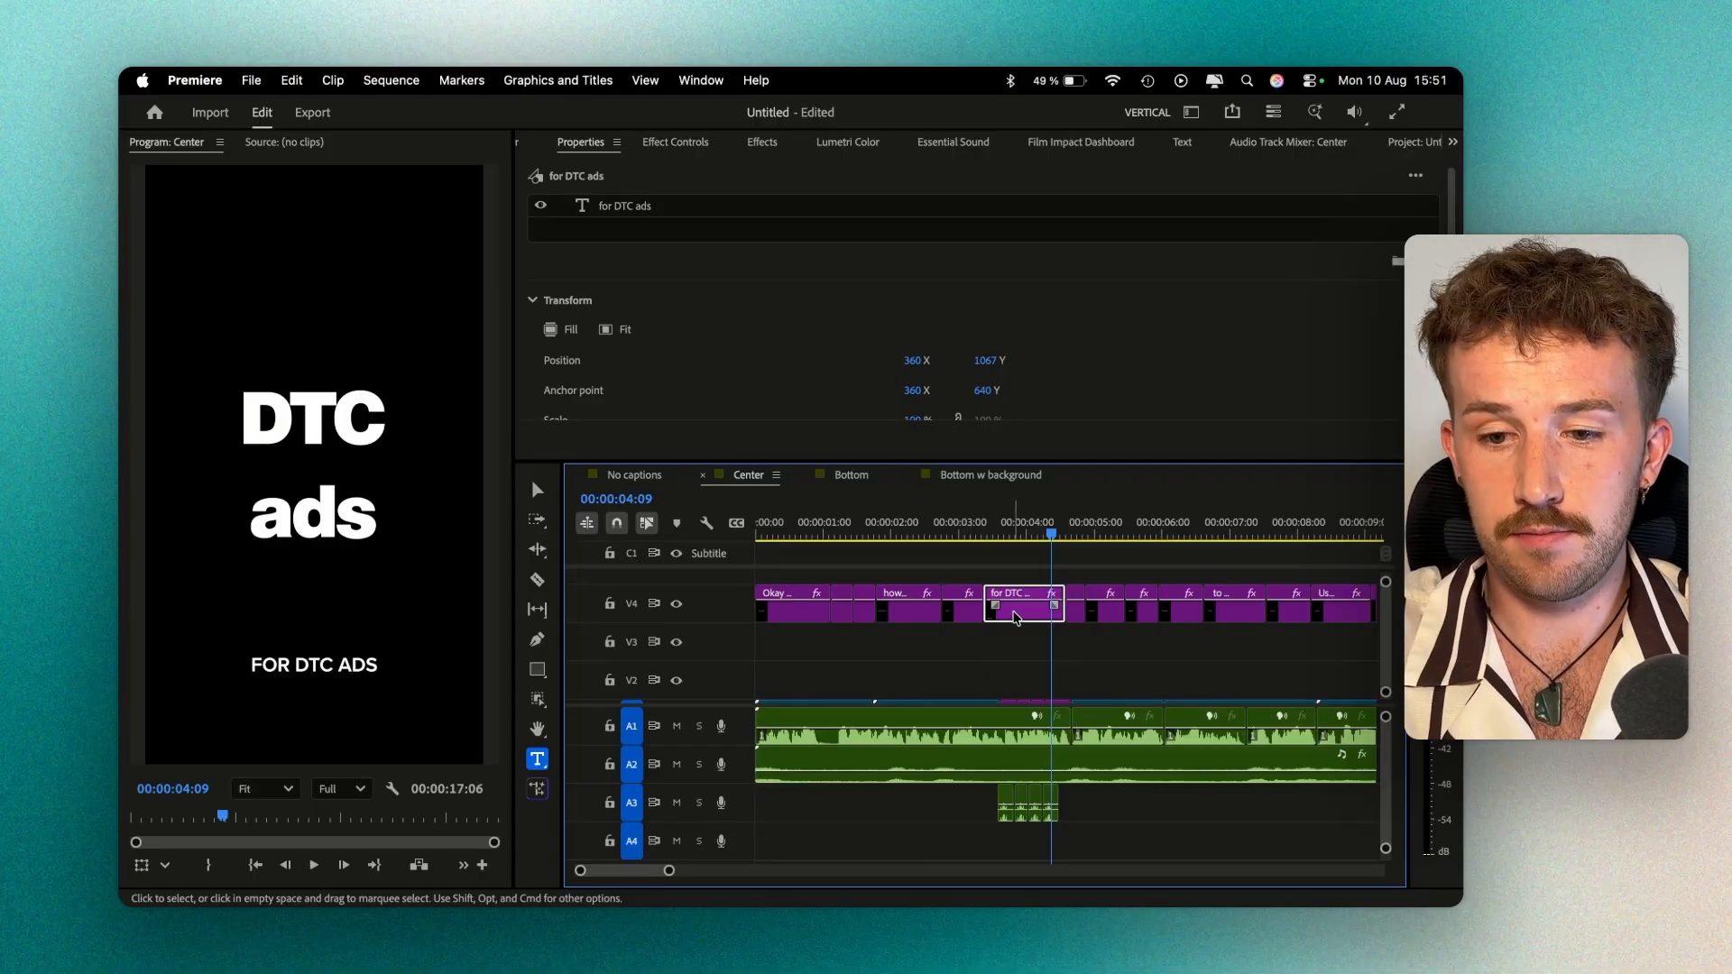
Delete the "for DTC ads" caption that duplicates the large on-screen title, and play the section back.
{"action": "key", "text": "Delete"}
{"action": "left_click", "coordinate": [809, 527]}
{"action": "key", "text": "space"}
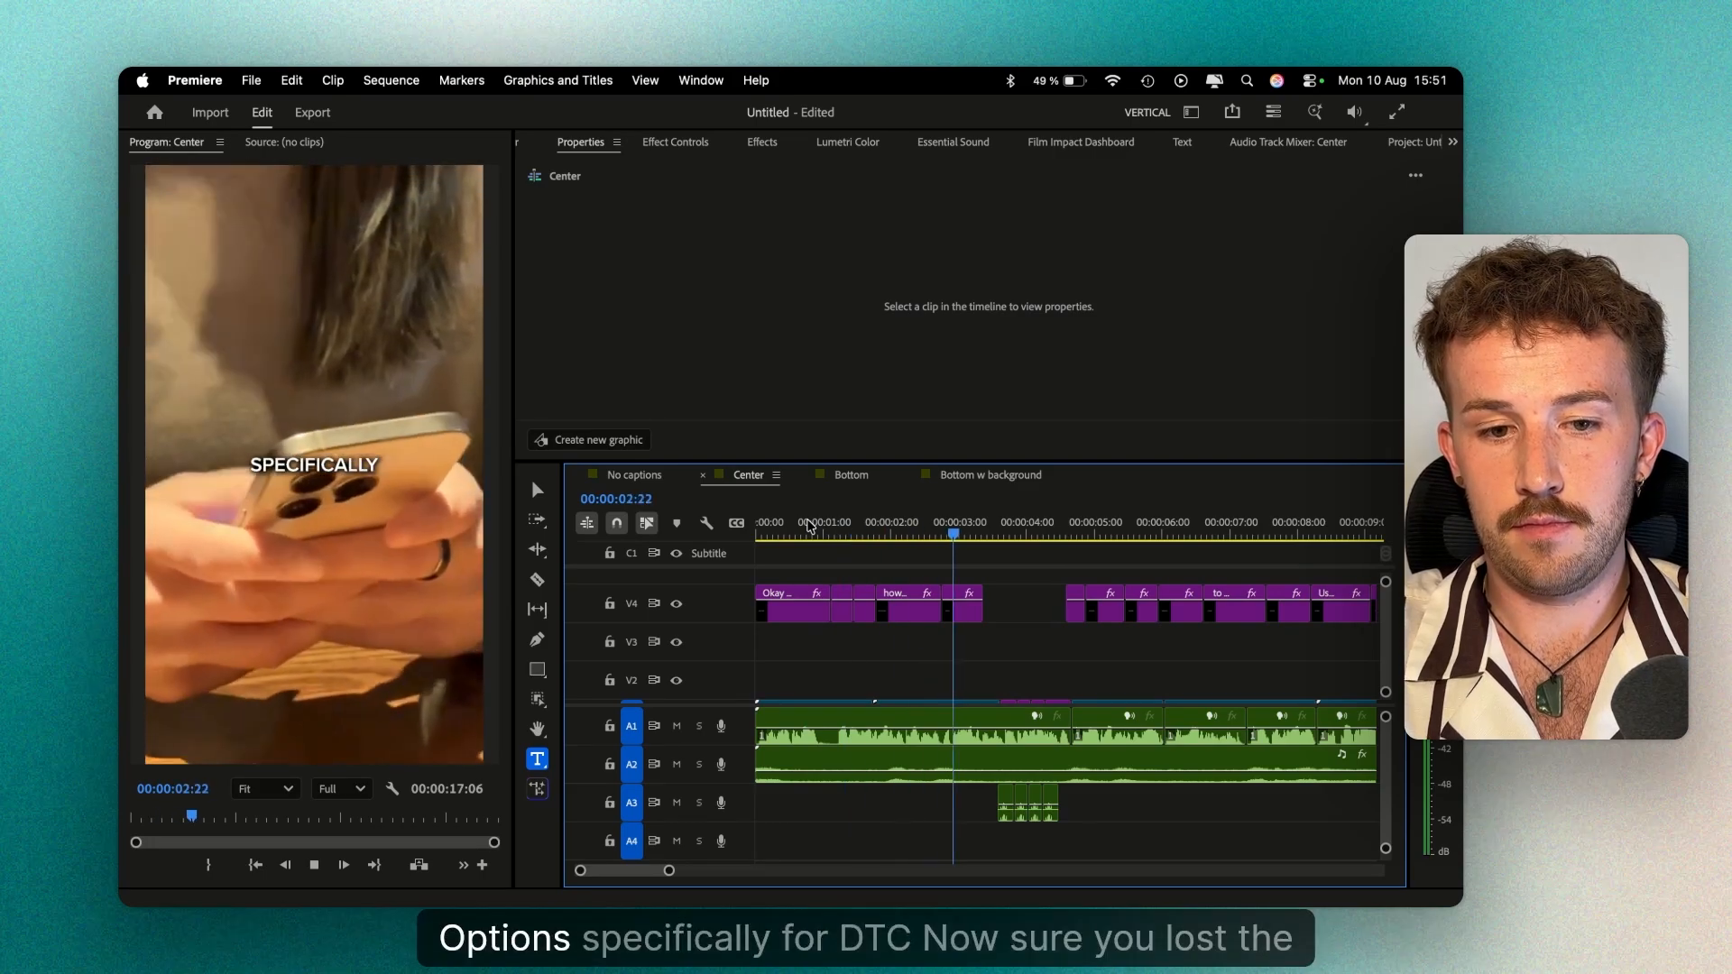
{"action": "key", "text": "space"}
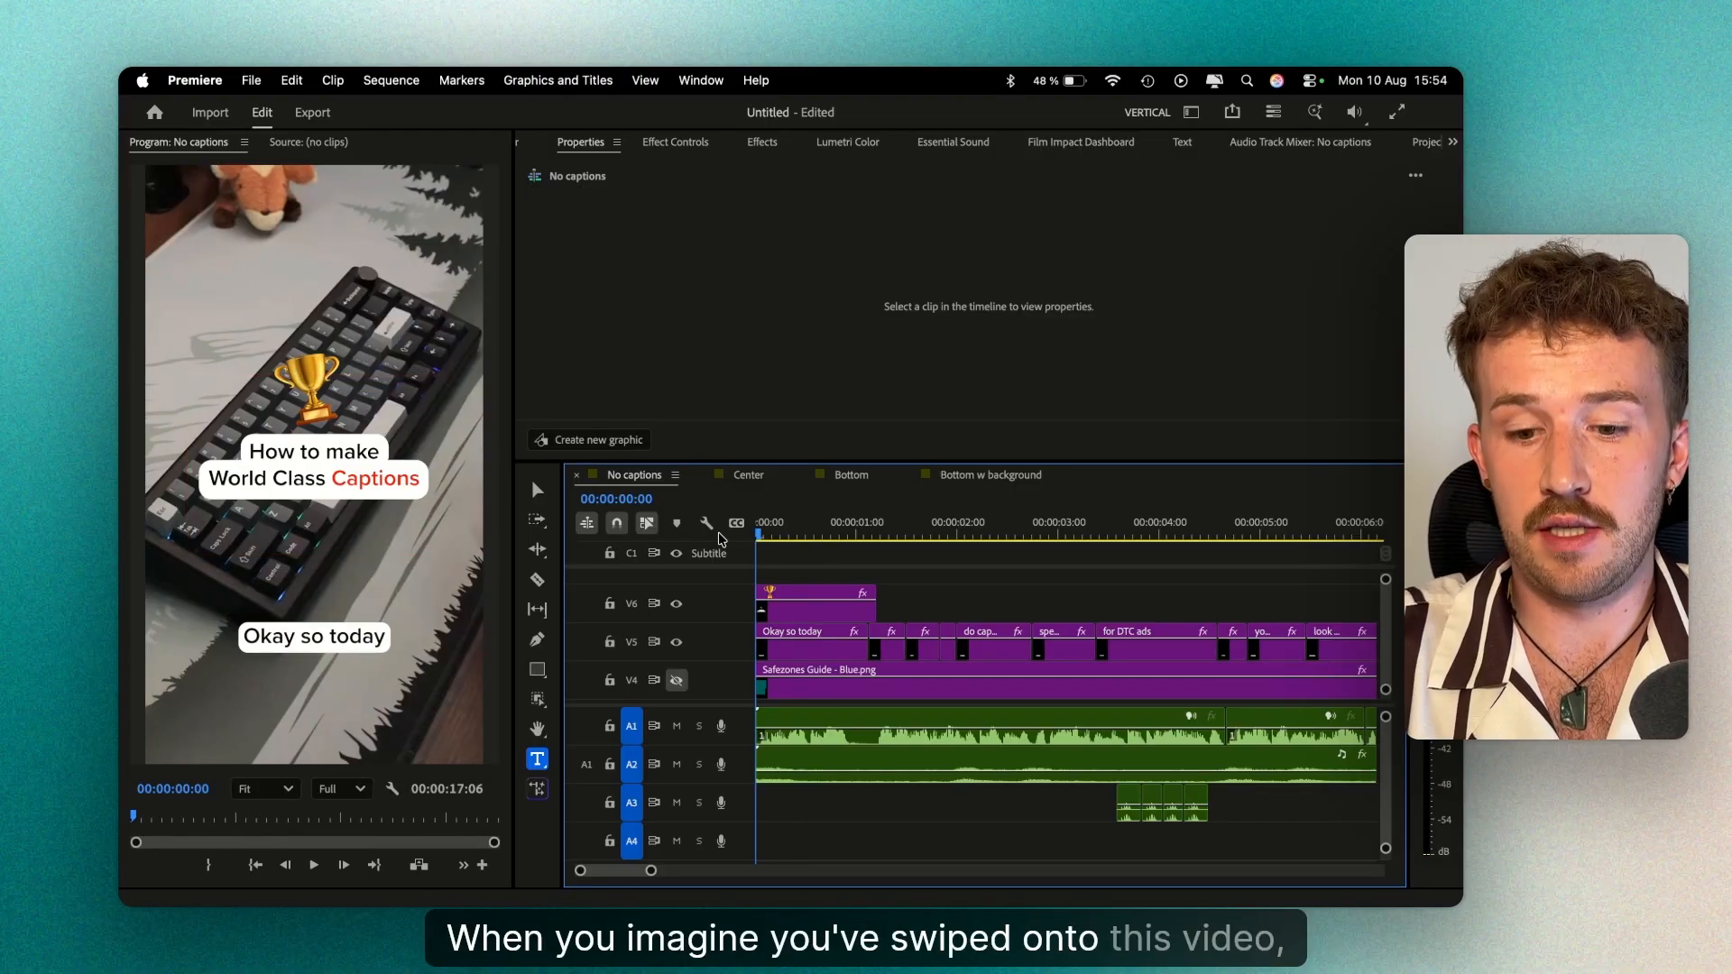
Delete the opening "Okay so today" caption on V5 of the No captions sequence, beneath the hook text, and play it back.
{"action": "key", "text": "space"}
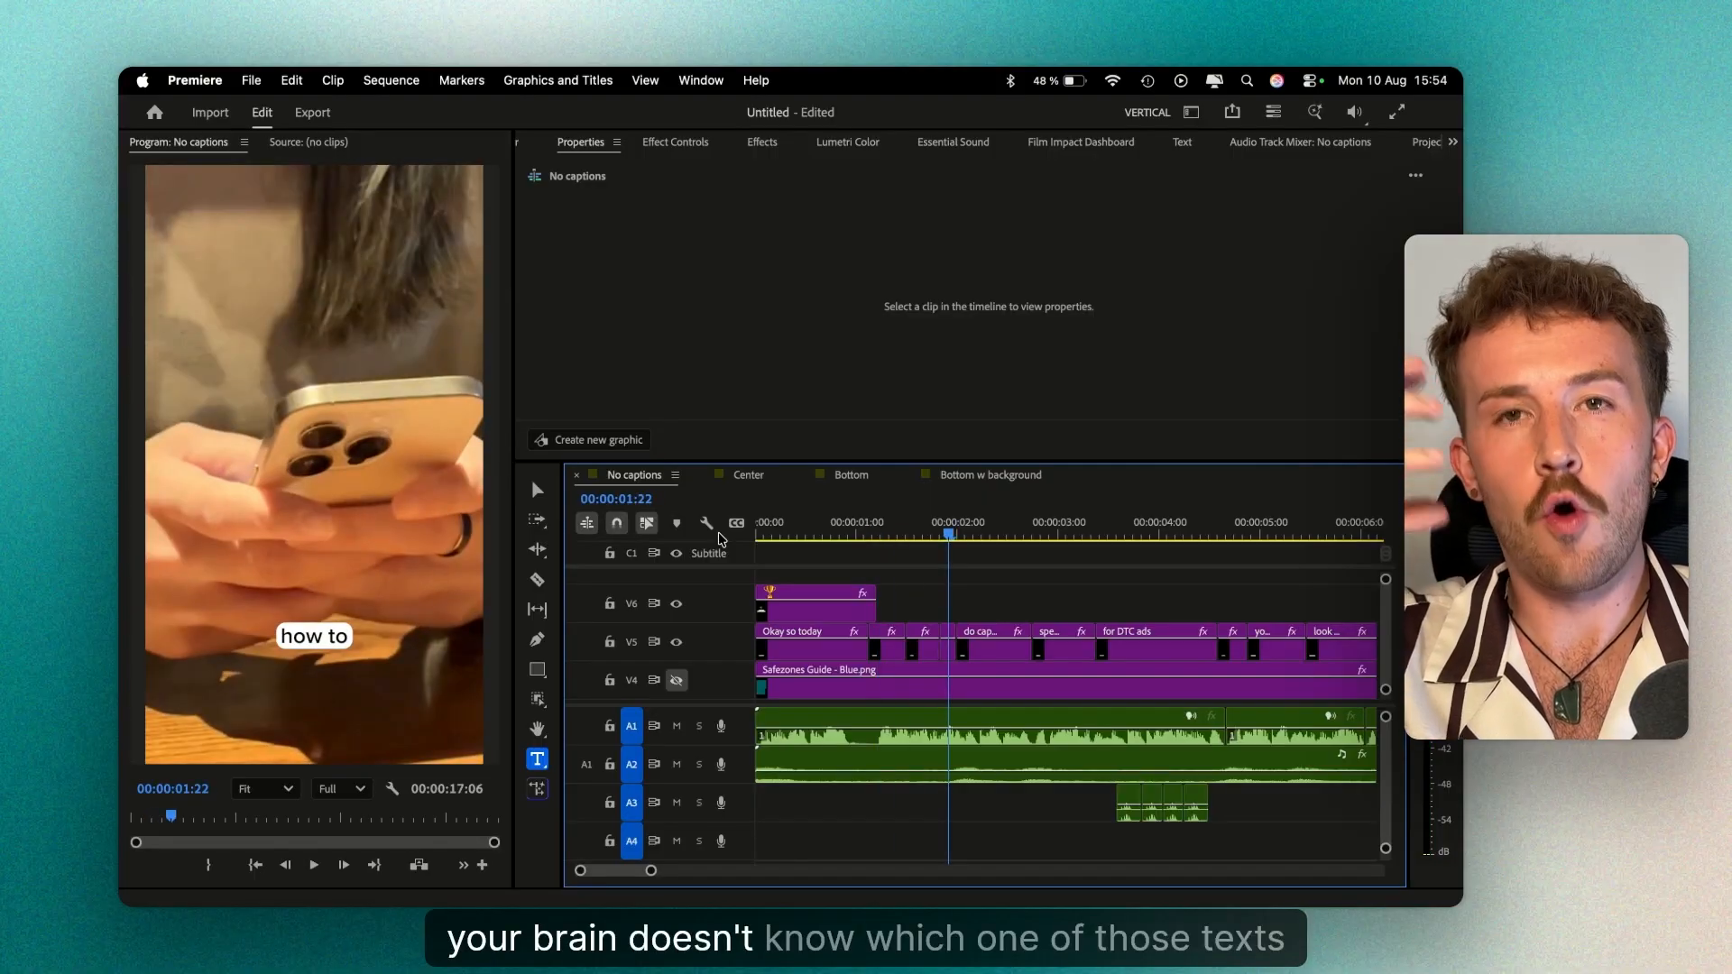
{"action": "key", "text": "Home"}
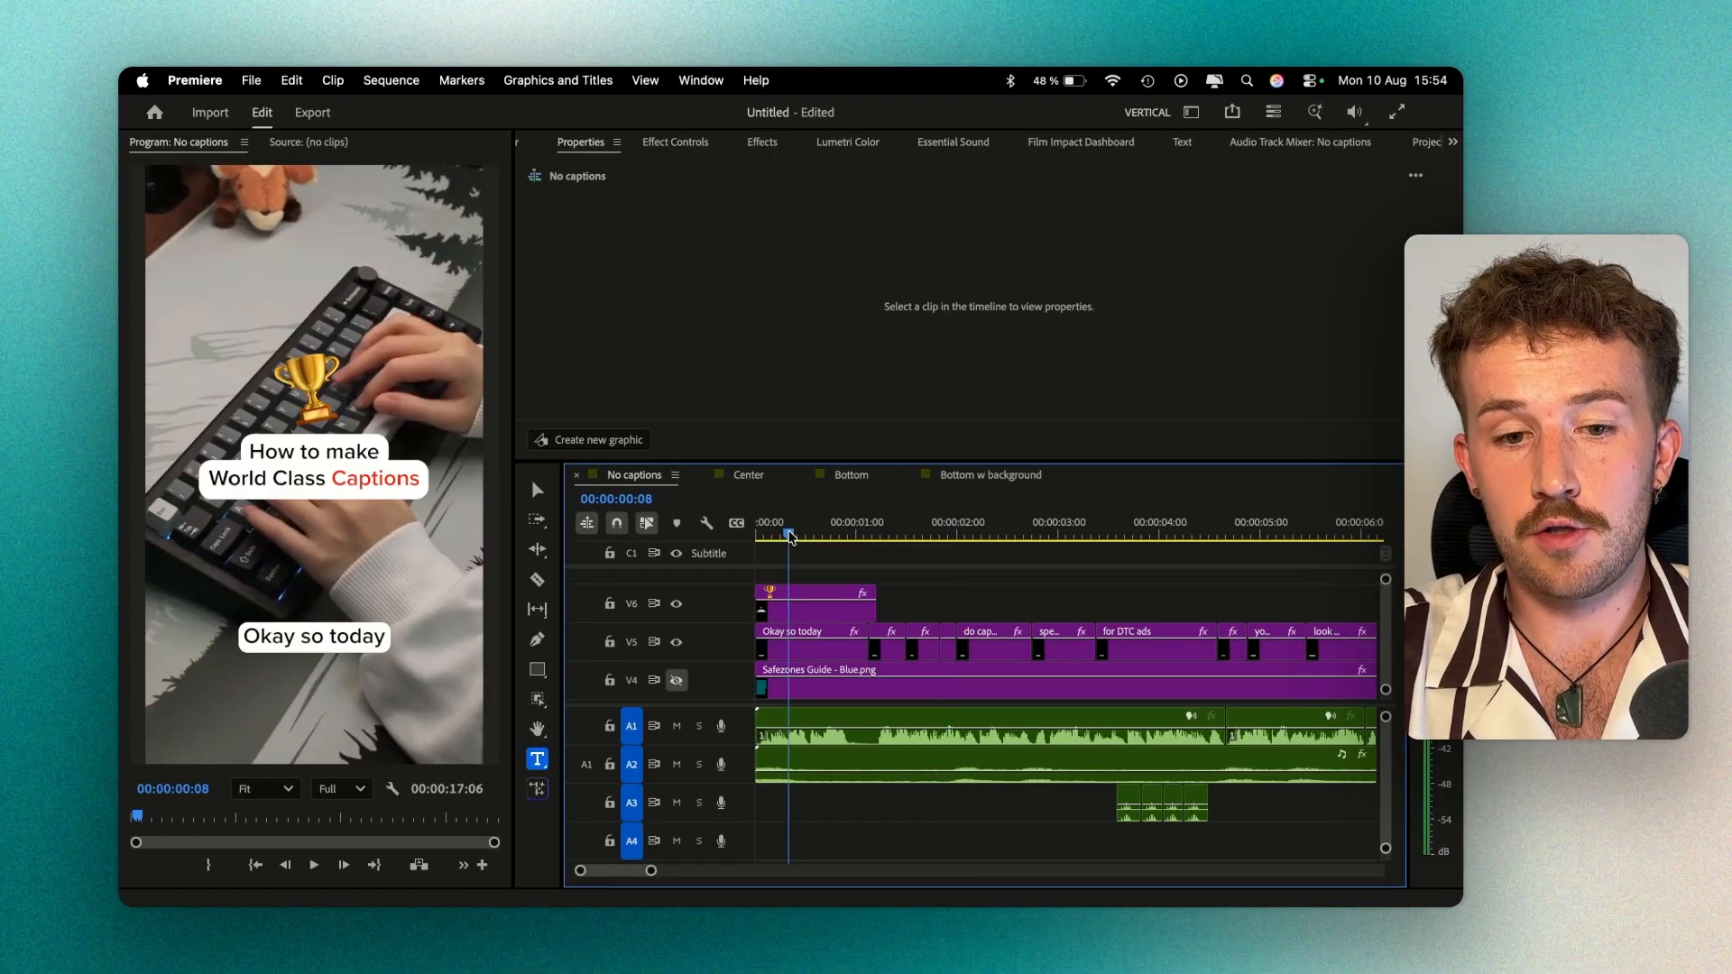
{"action": "left_click", "coordinate": [815, 652]}
{"action": "key", "text": "Delete"}
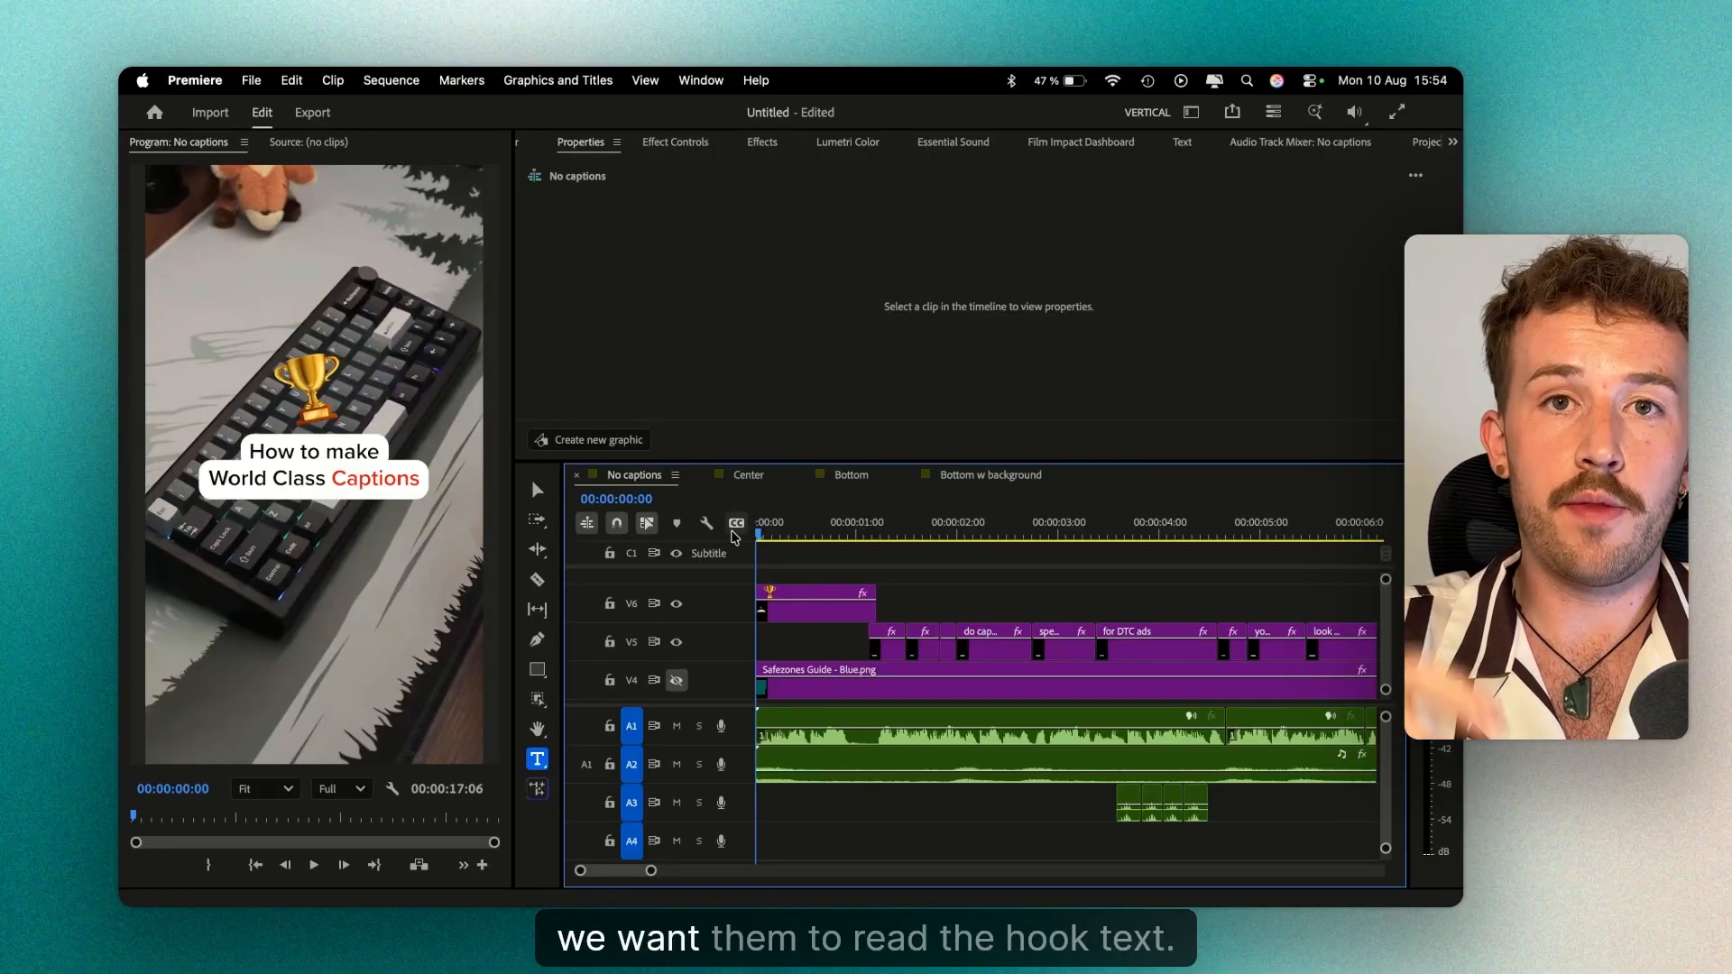
{"action": "key", "text": "space"}
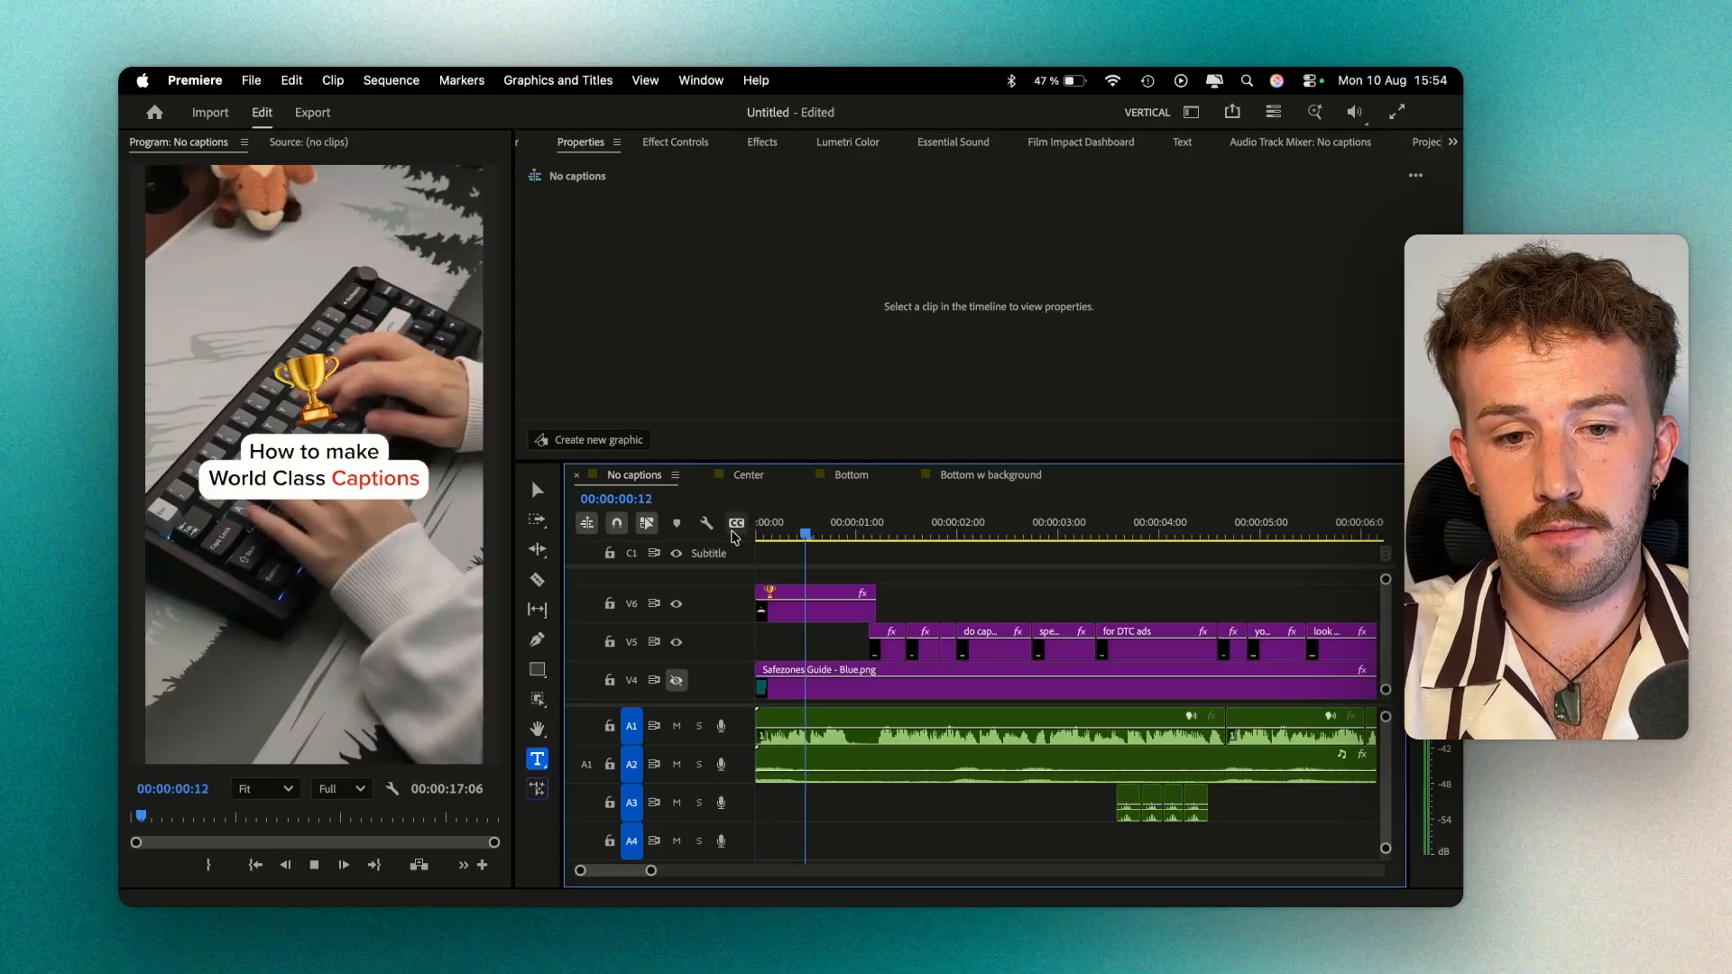
{"action": "key", "text": "space"}
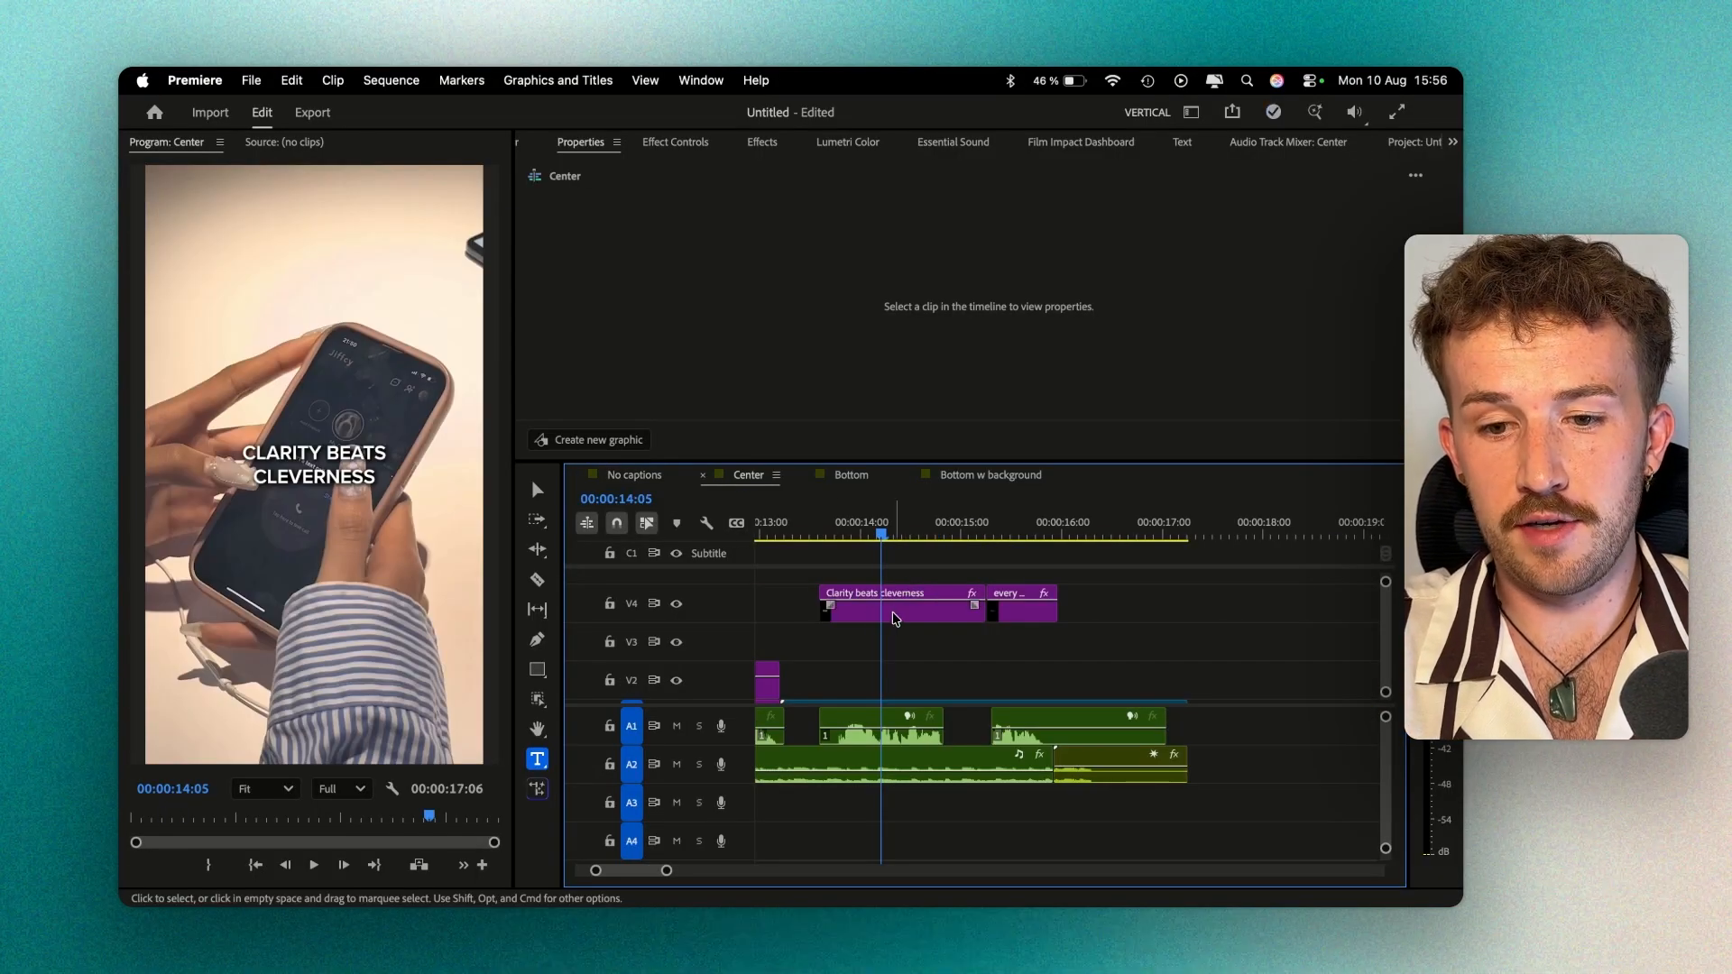
Remove "ss" from the end of the "Clarity beats cleverness" caption to check the line wrap, and retype it.
{"action": "left_click", "coordinate": [895, 618]}
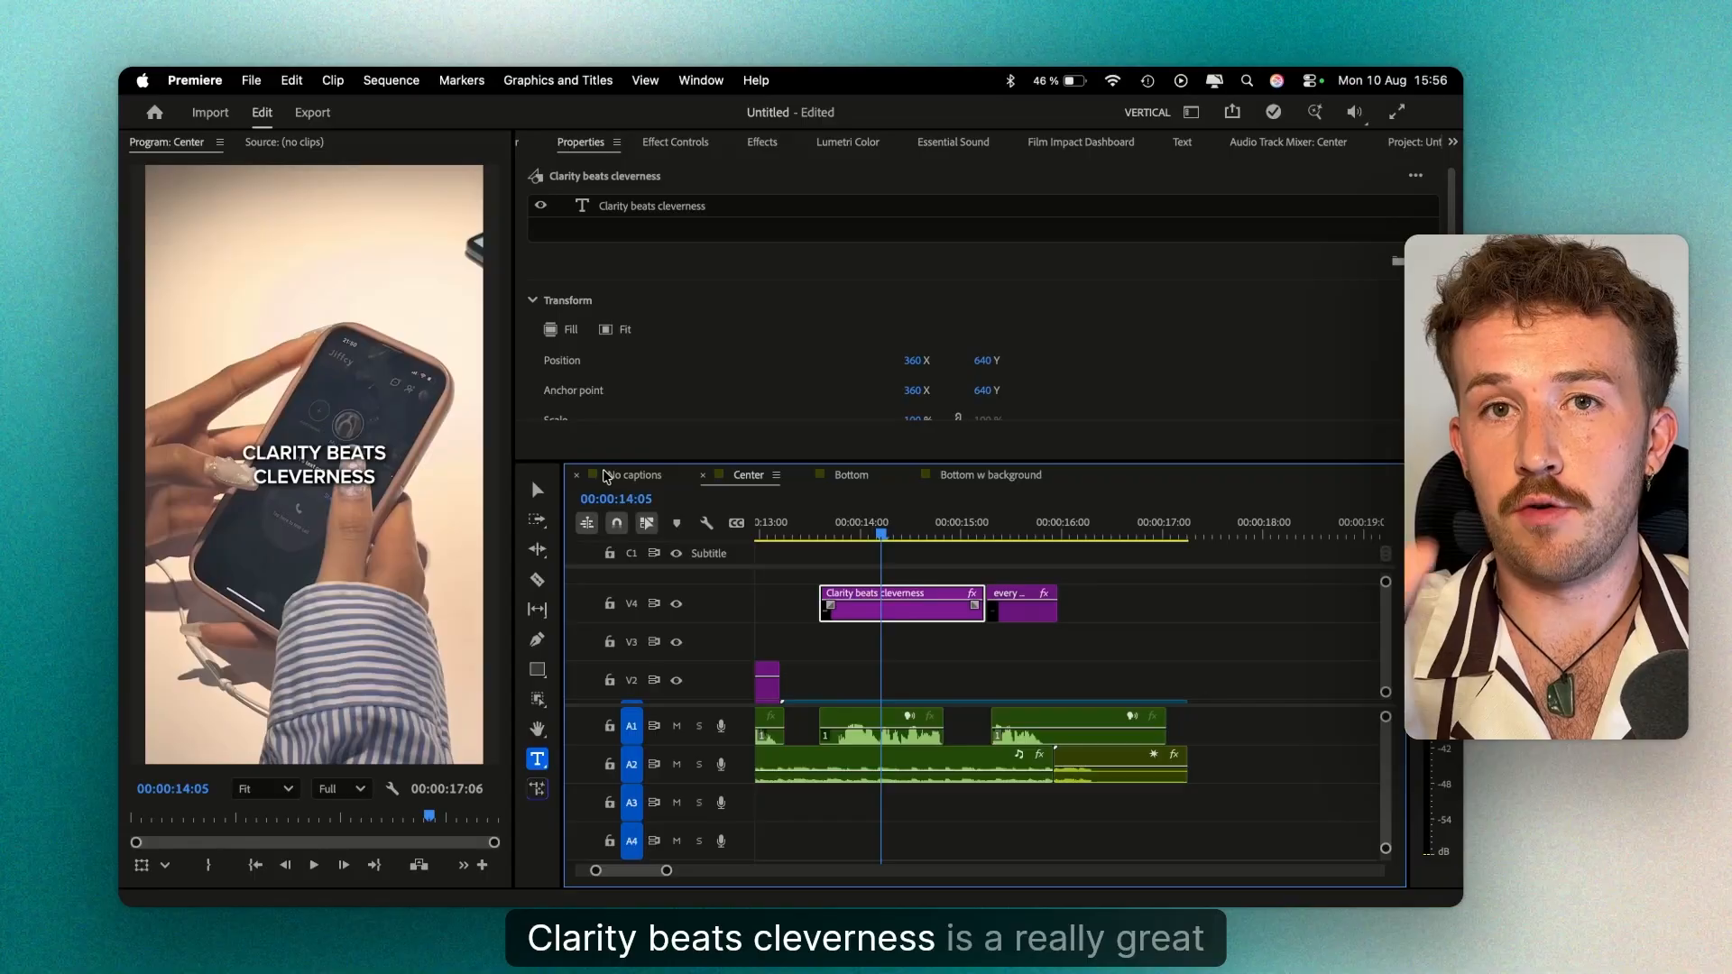
{"action": "left_click", "coordinate": [687, 198]}
{"action": "left_click", "coordinate": [687, 208]}
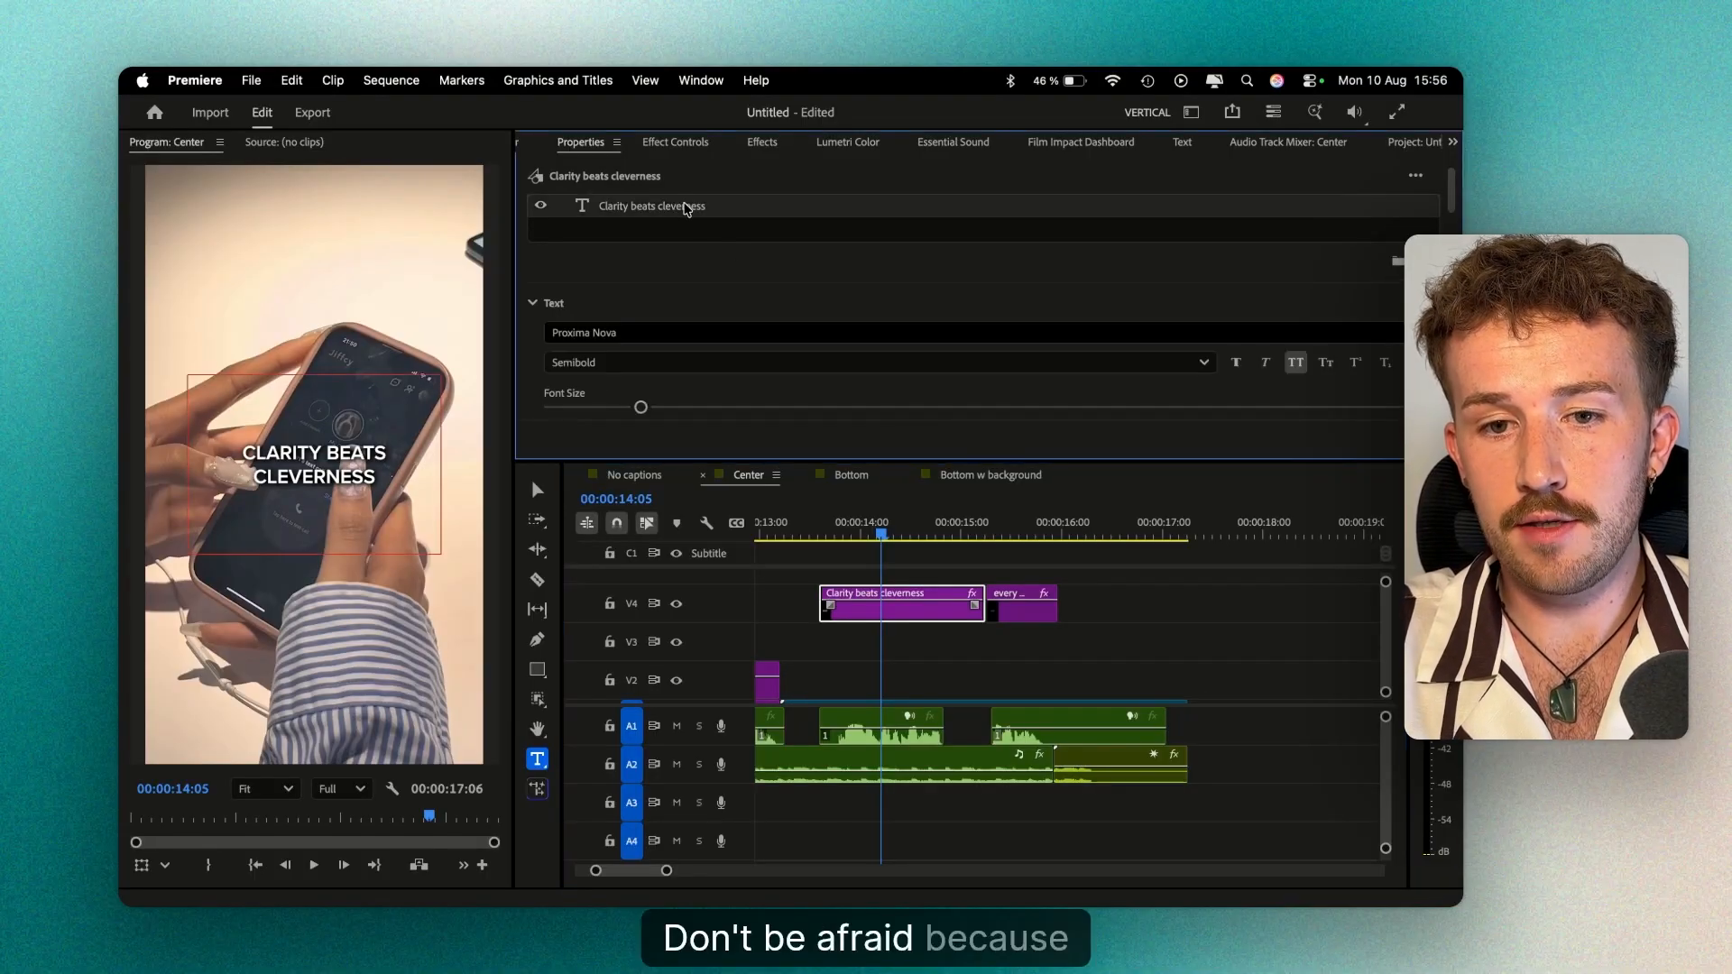
{"action": "left_click", "coordinate": [377, 482]}
{"action": "key", "text": "BackSpace"}
{"action": "key", "text": "BackSpace"}
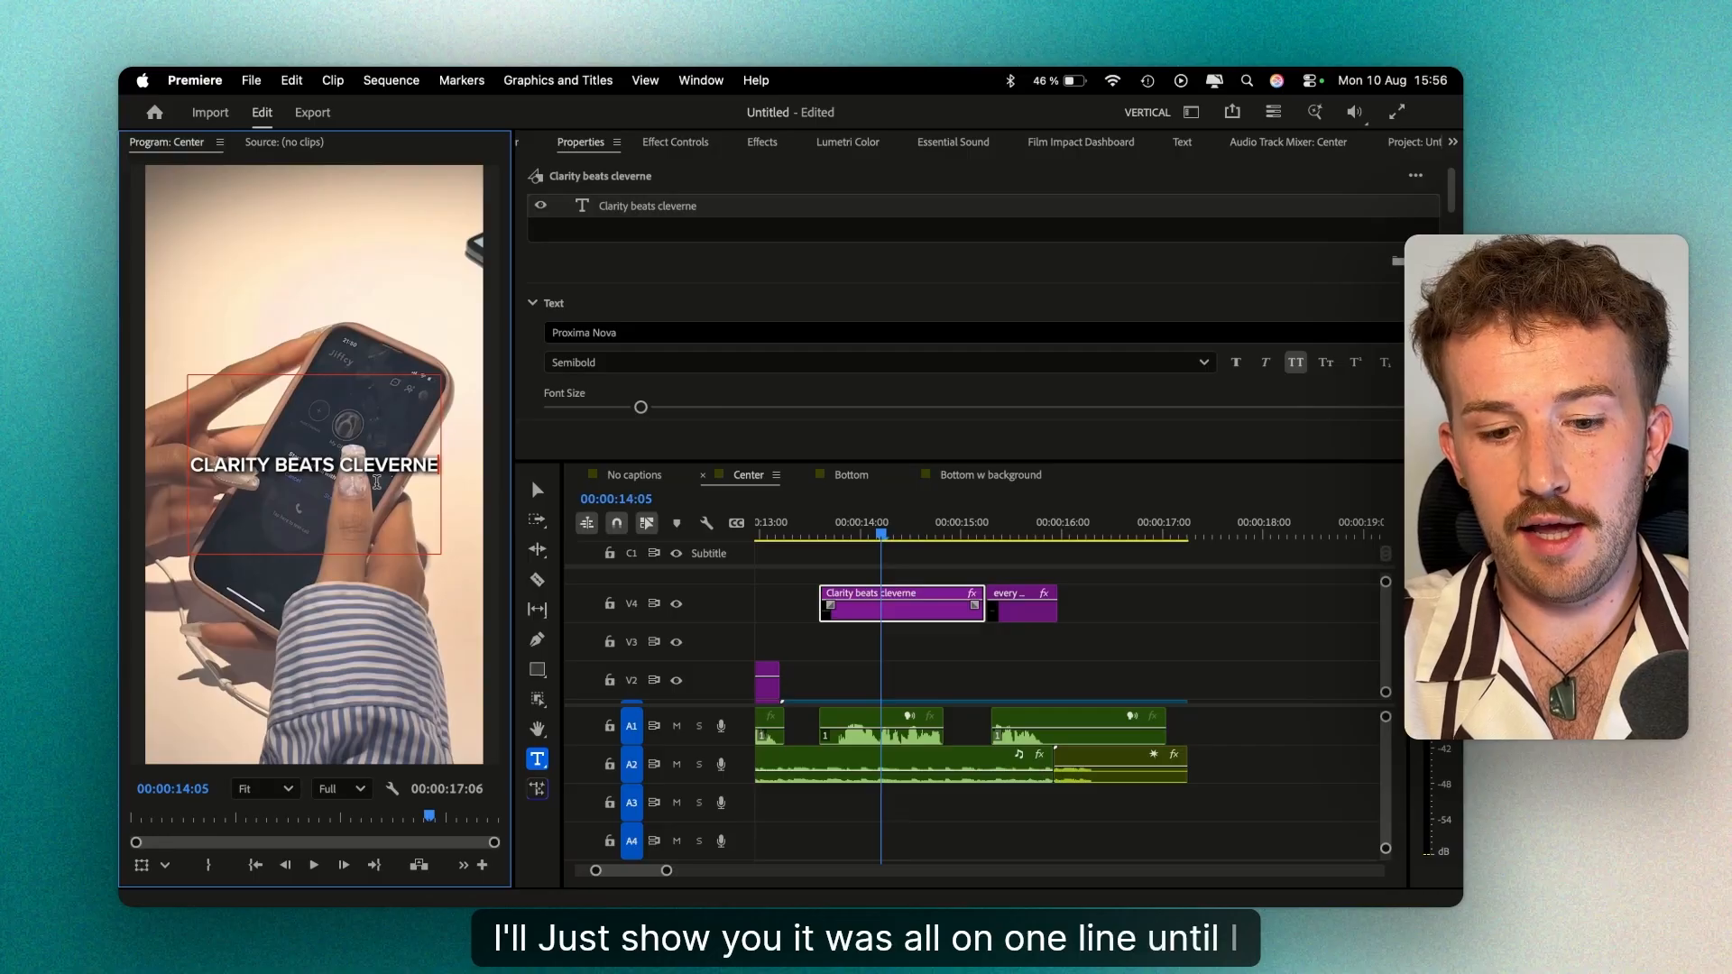
{"action": "type", "text": "s"}
{"action": "left_click", "coordinate": [657, 250]}
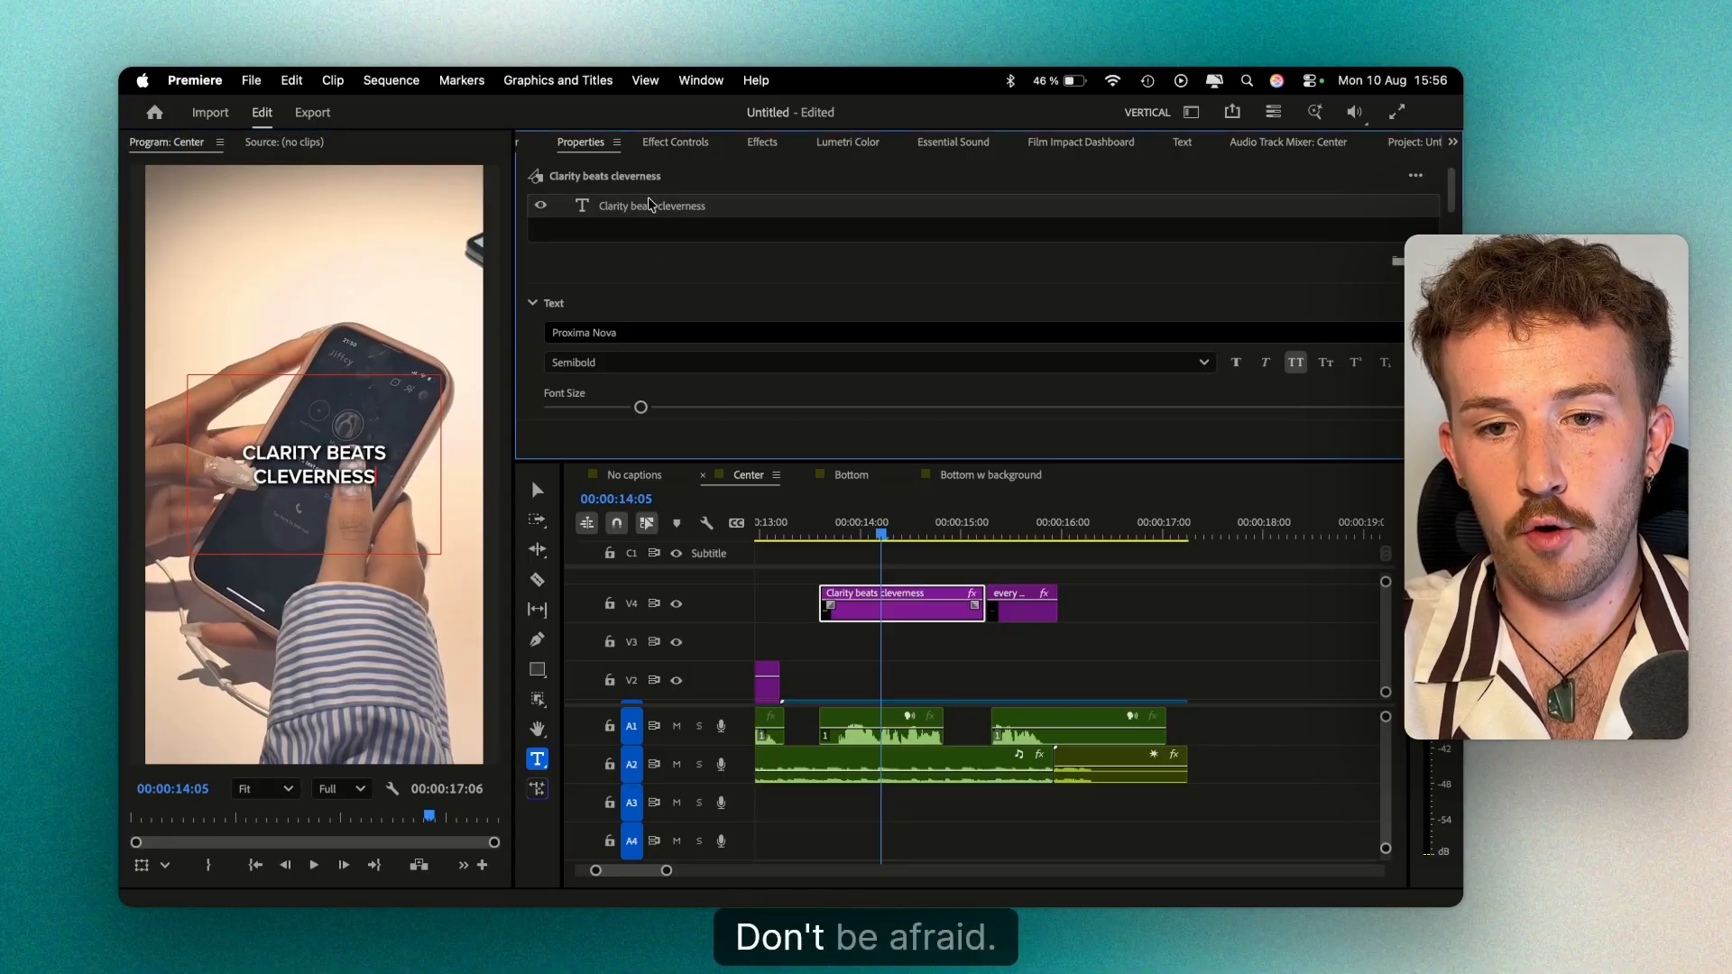
Reduce the font size of the "Clarity beats cleverness" caption slightly so that the text fits on one line.
{"action": "left_click", "coordinate": [647, 221]}
{"action": "left_click", "coordinate": [646, 204]}
{"action": "scroll", "coordinate": [765, 272], "scroll_direction": "down", "scroll_amount": 1}
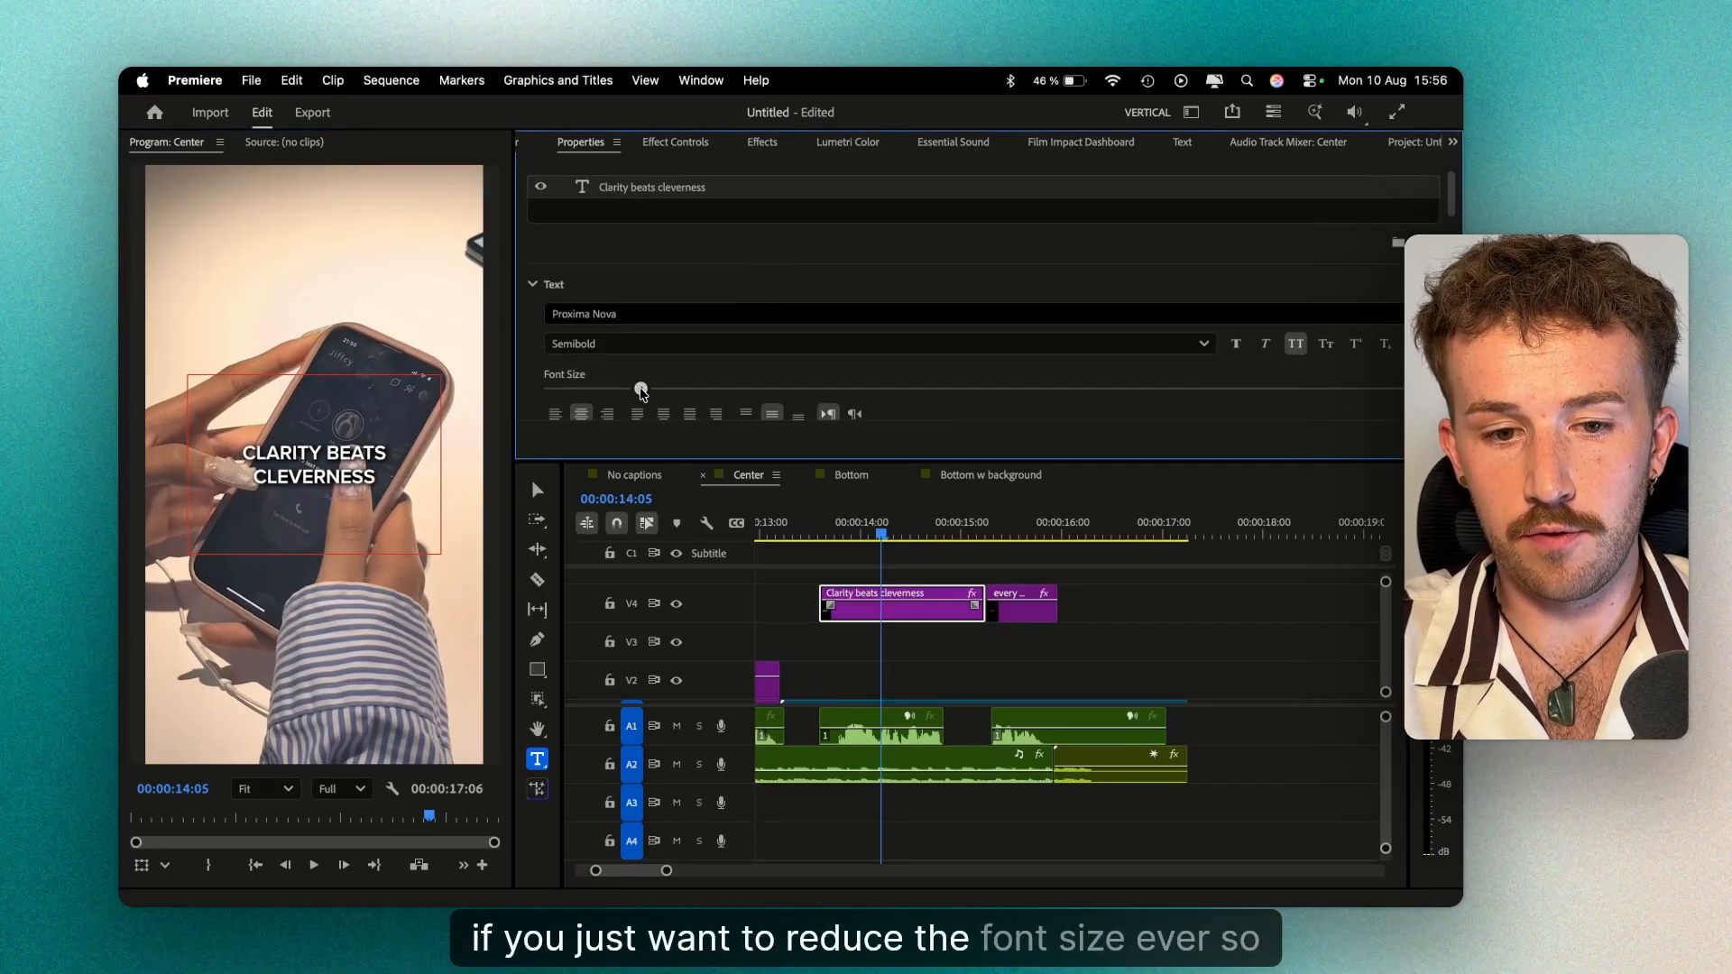
{"action": "left_click_drag", "start_coordinate": [635, 391], "coordinate": [633, 389]}
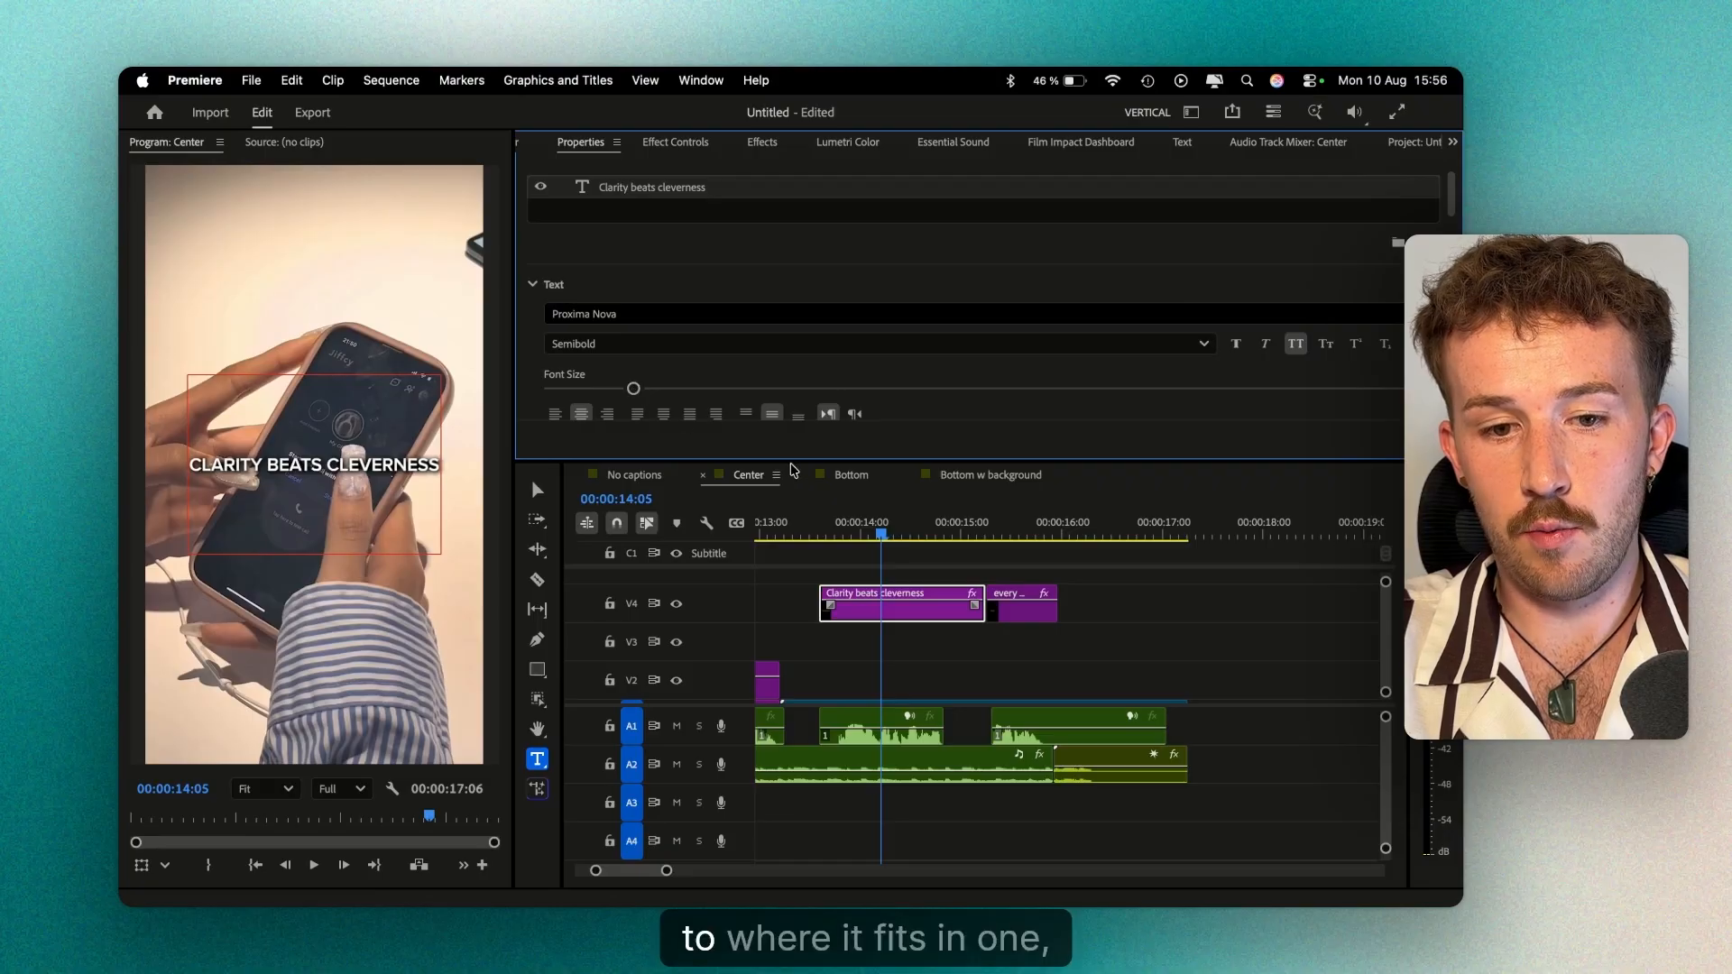
Reduce the "Clarity beats cleverness" caption's font size further and scrub the Center sequence to compare it with the "every time" caption.
{"action": "left_click_drag", "start_coordinate": [983, 538], "coordinate": [990, 536]}
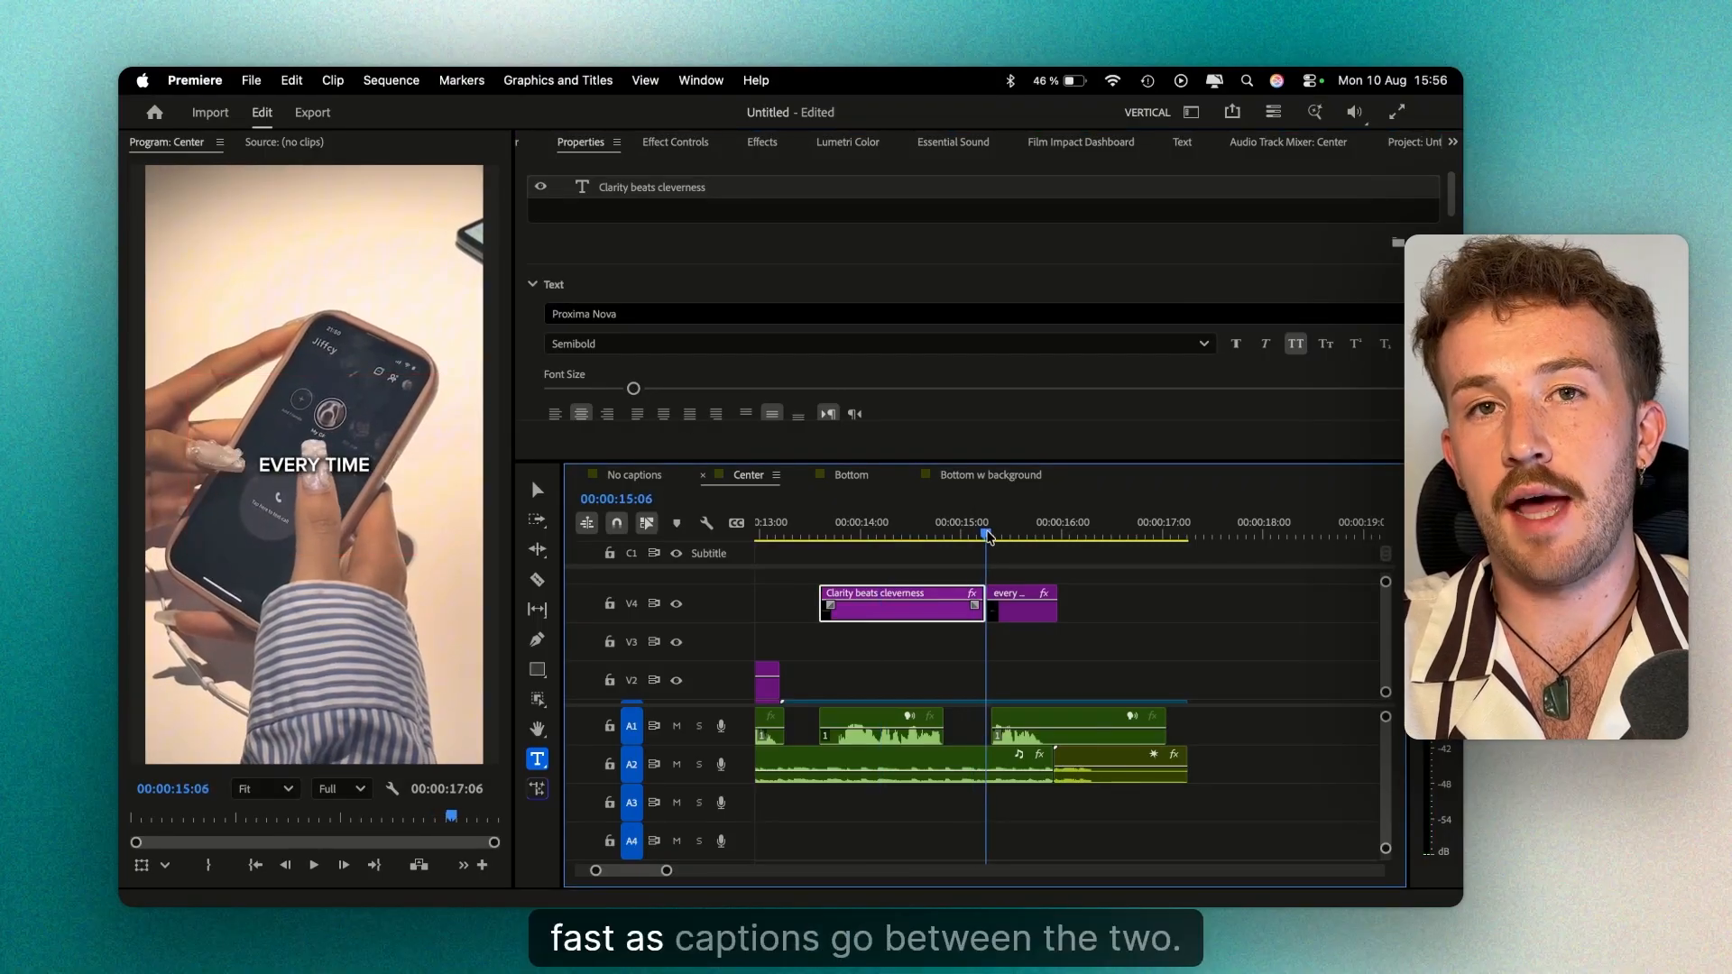
{"action": "left_click", "coordinate": [898, 534]}
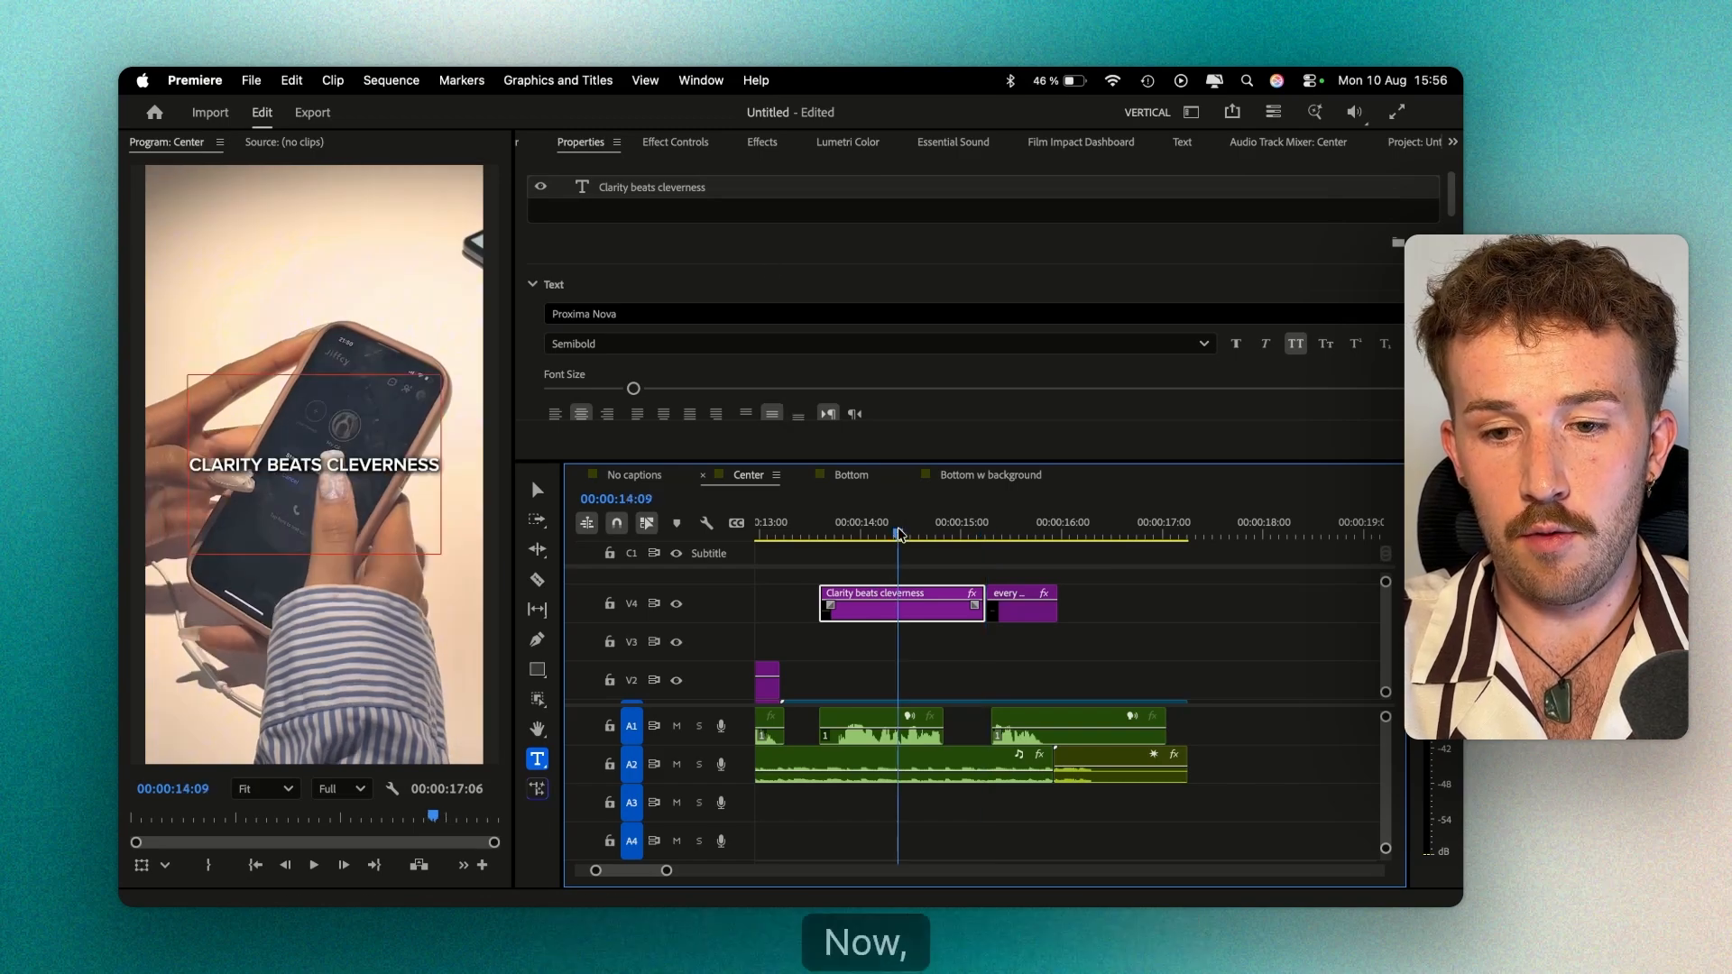
{"action": "left_click_drag", "start_coordinate": [633, 388], "coordinate": [630, 388]}
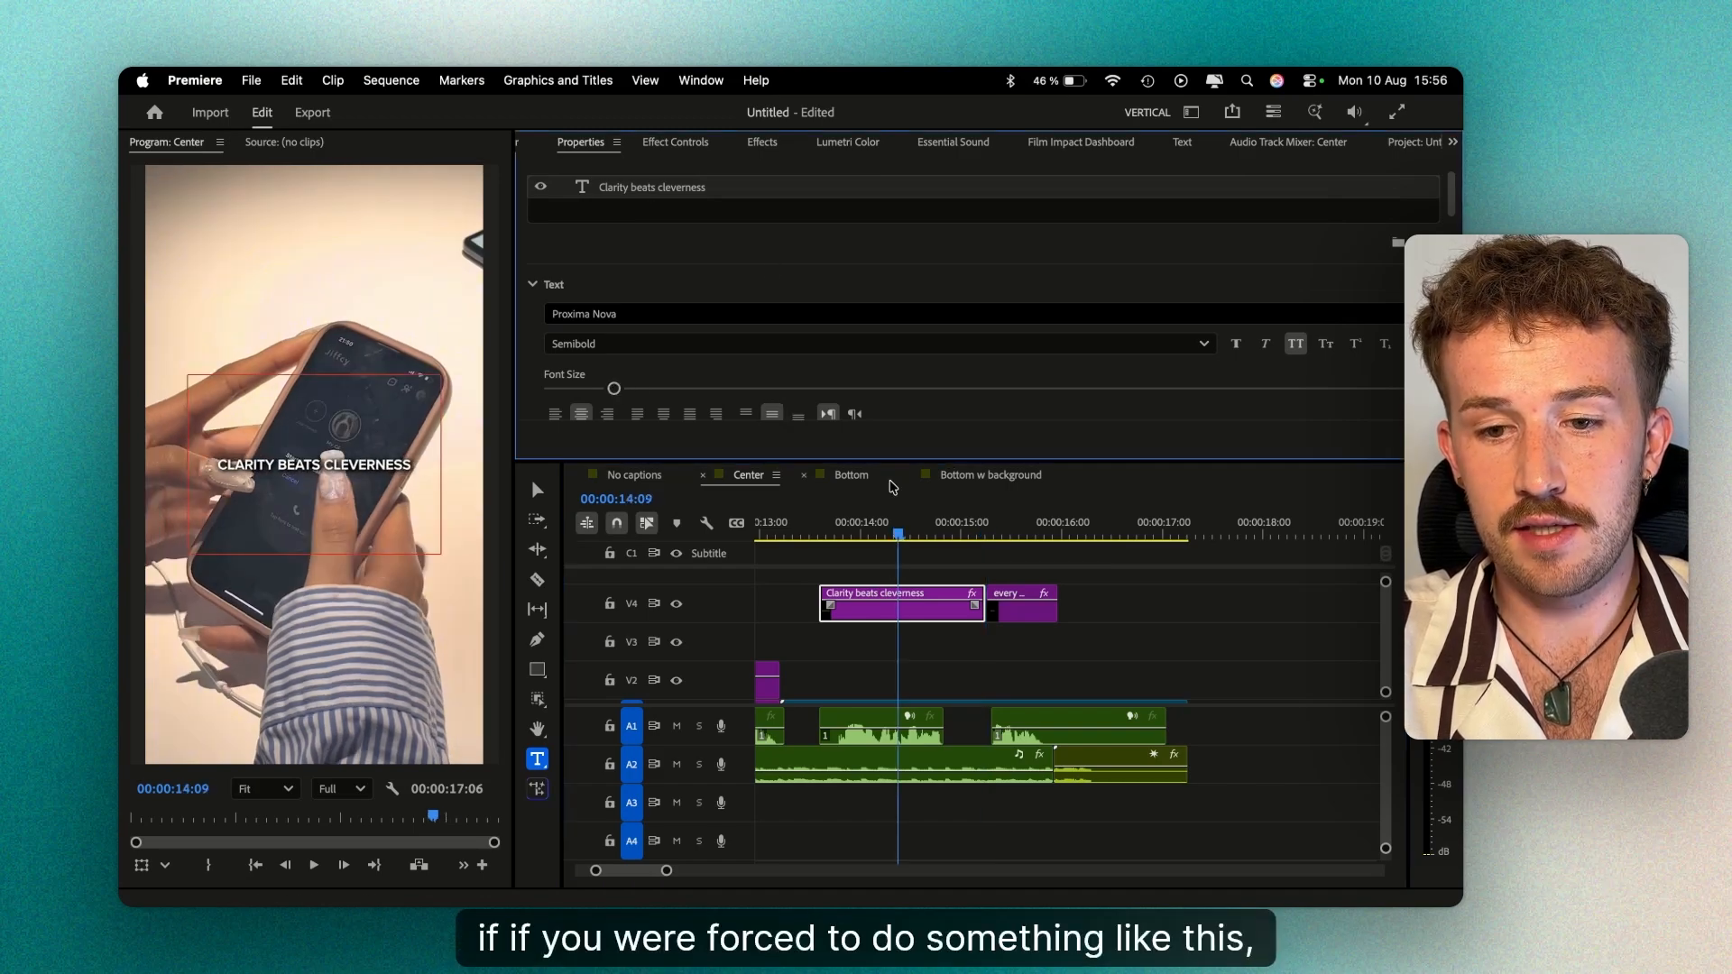
{"action": "left_click_drag", "start_coordinate": [897, 535], "coordinate": [961, 541]}
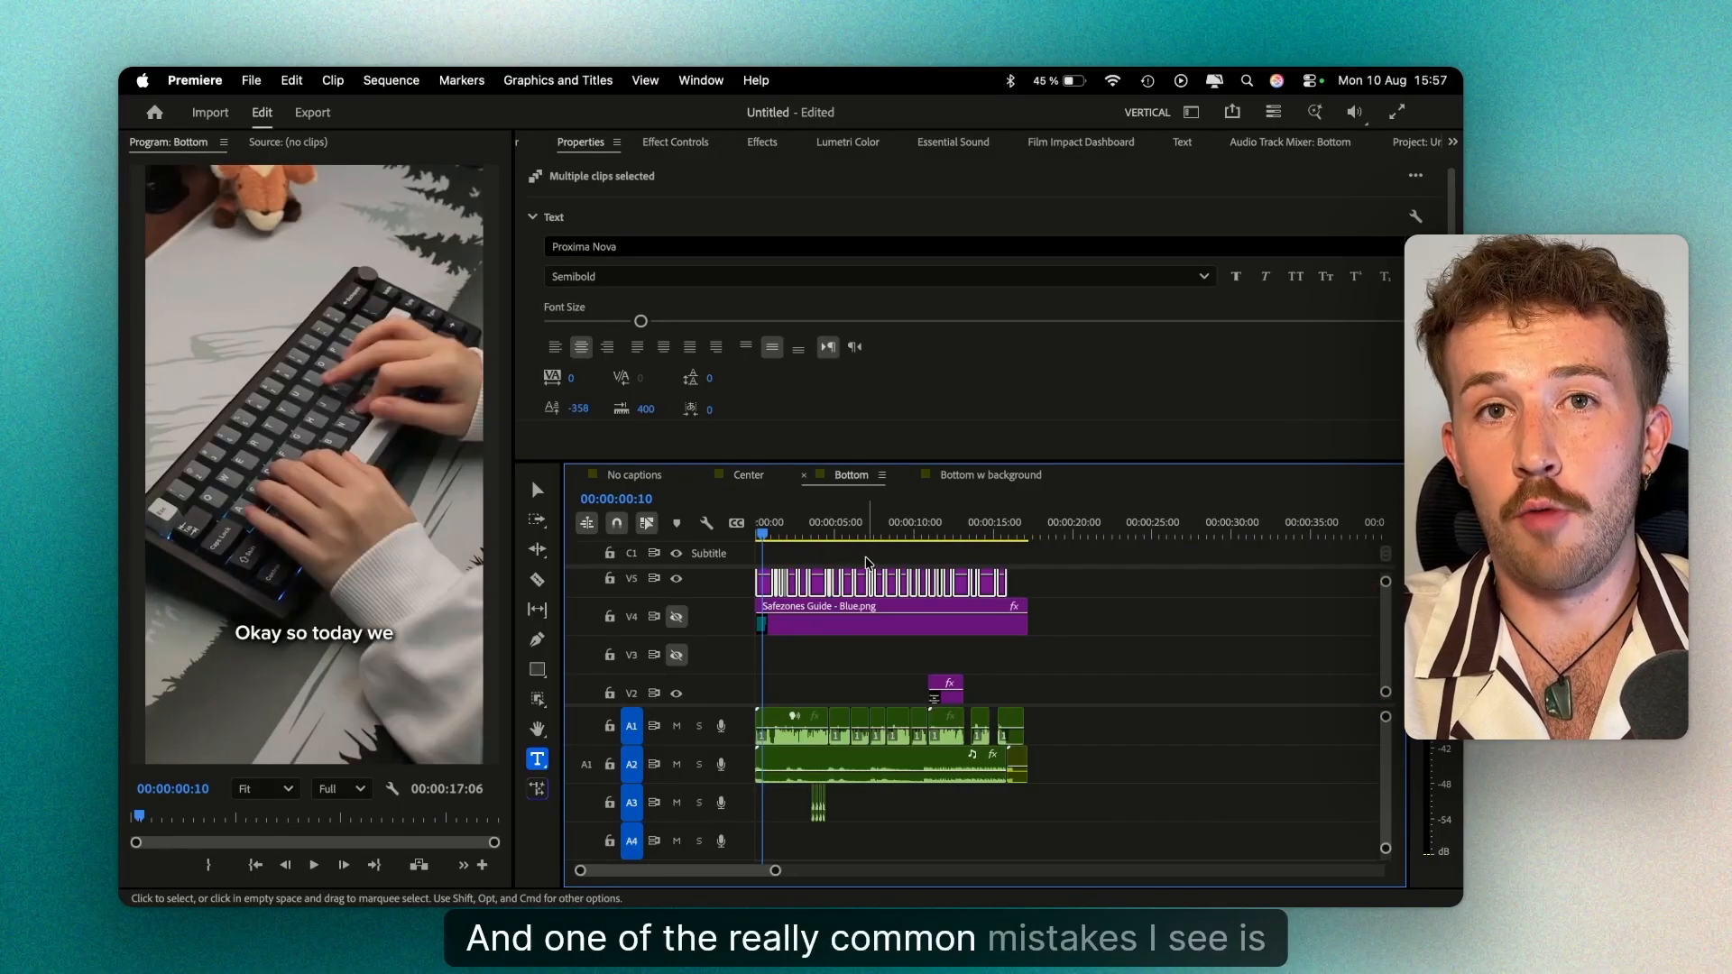
Change the opening caption of the Bottom sequence to start in lowercase, reading "okay so today we".
{"action": "left_click", "coordinate": [262, 634]}
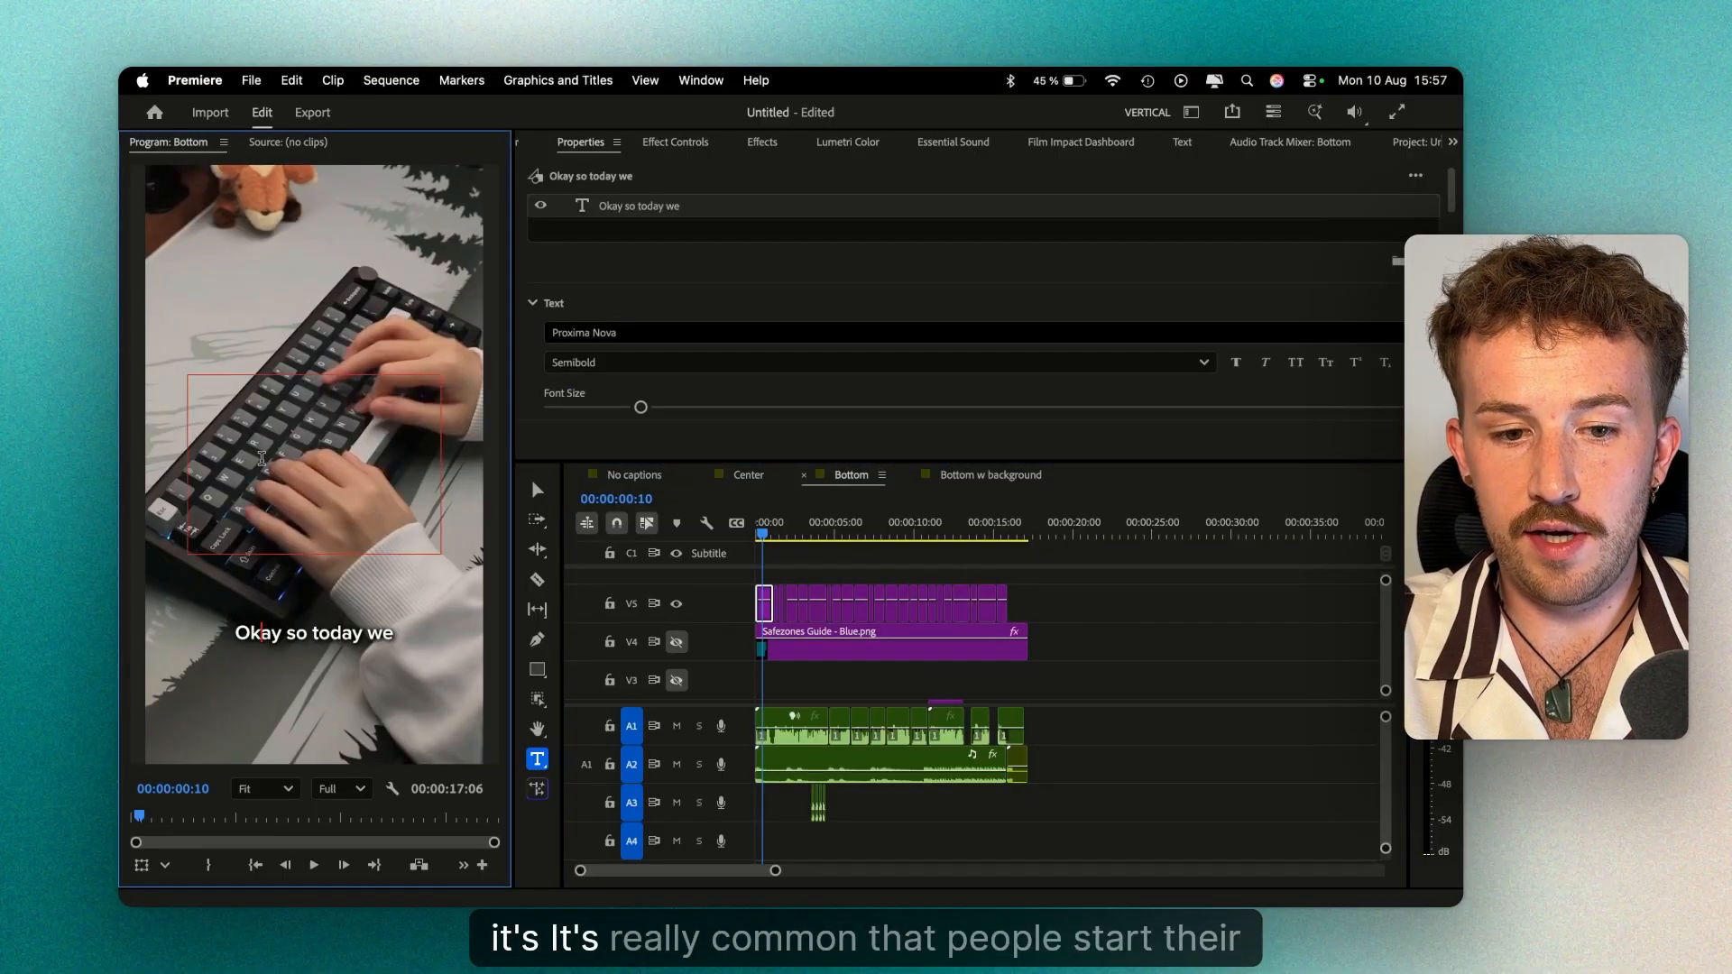
{"action": "key", "text": "BackSpace"}
{"action": "type", "text": "o"}
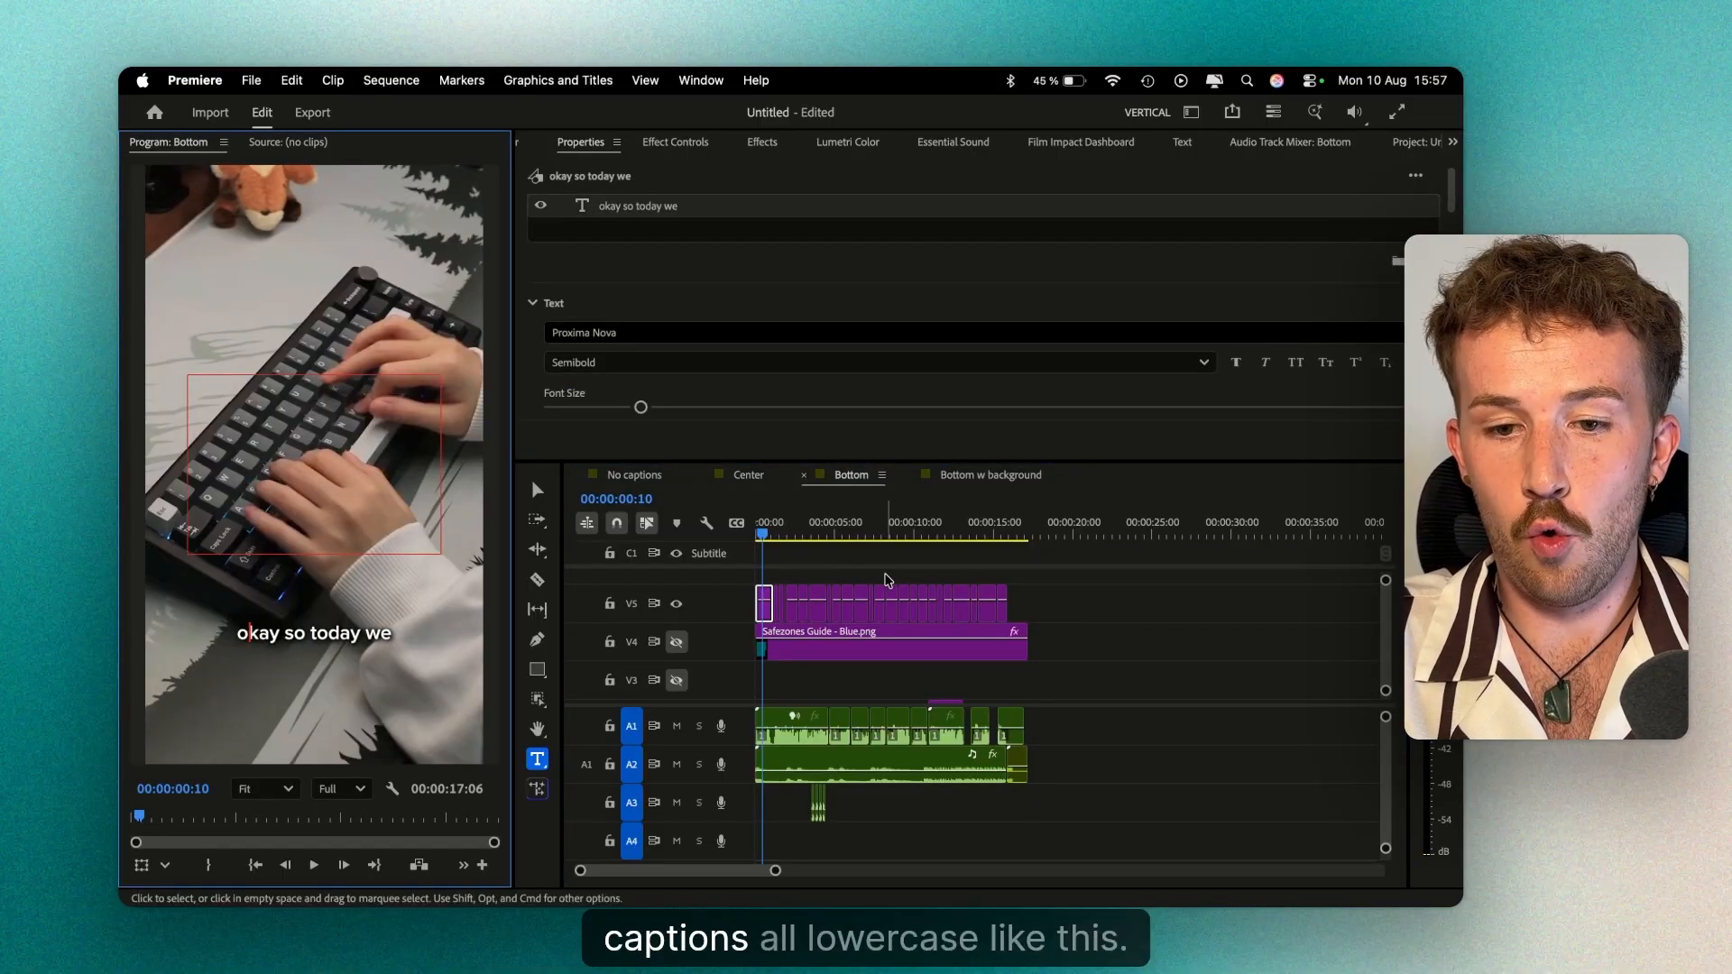
Return to the start of the Center sequence and show the captioned video full screen for a final playthrough.
{"action": "left_click_drag", "start_coordinate": [762, 534], "coordinate": [724, 534]}
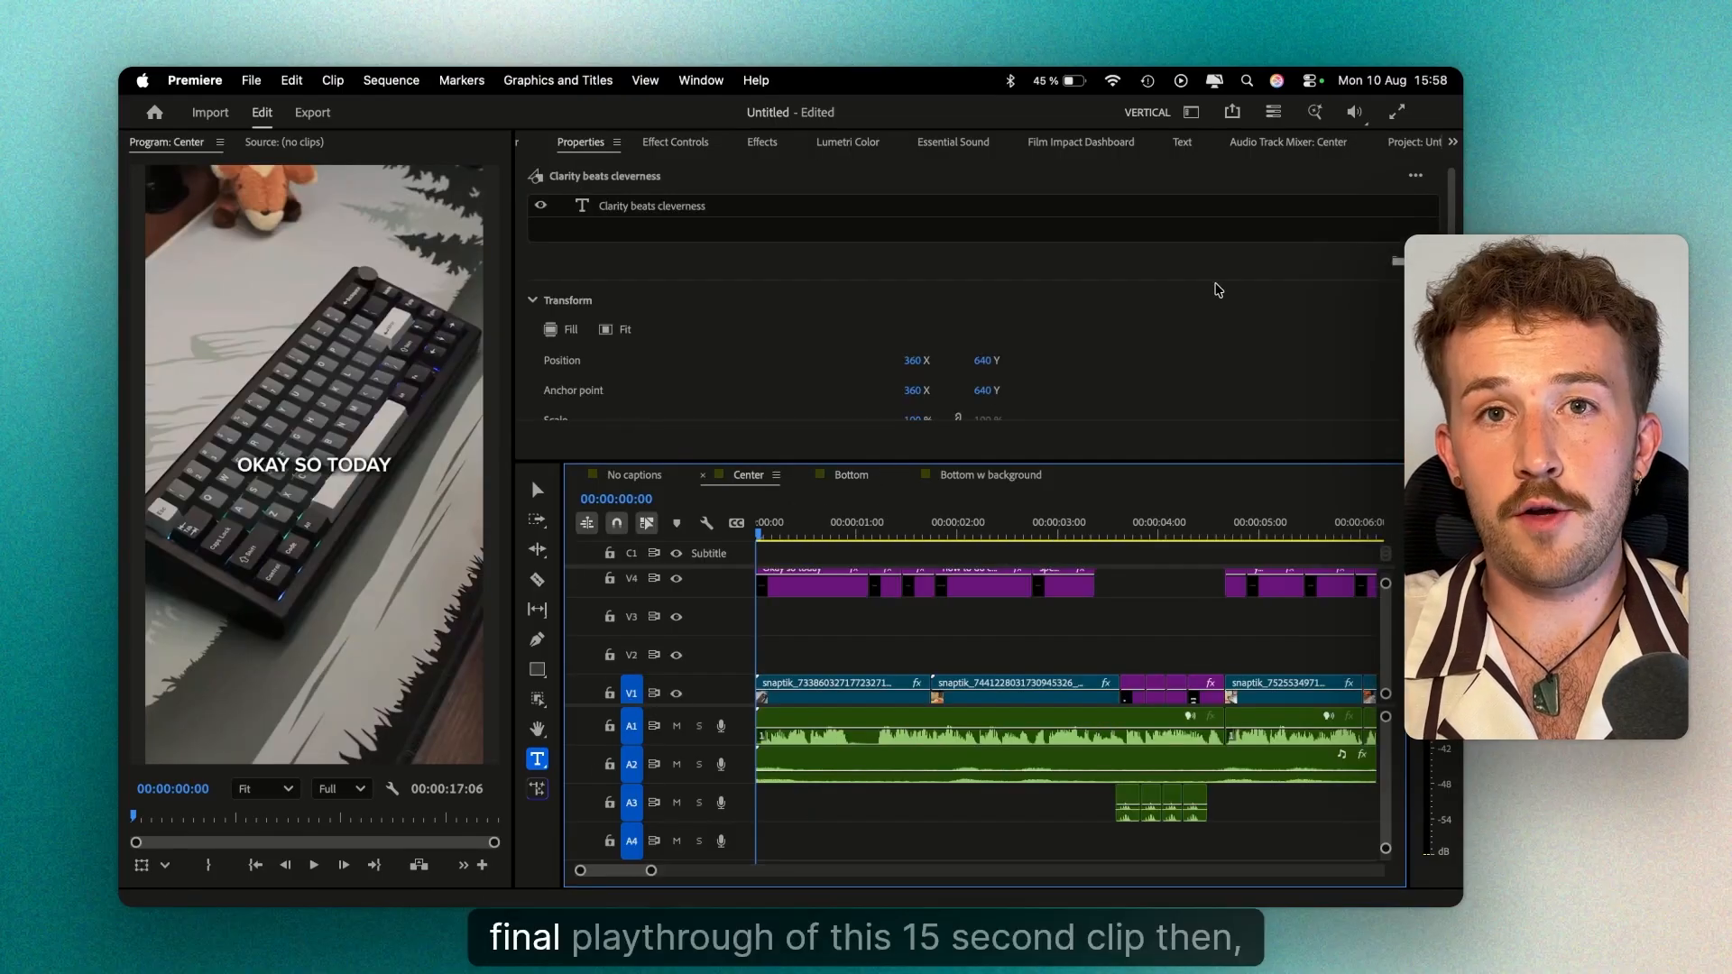
{"action": "left_click", "coordinate": [1397, 112]}
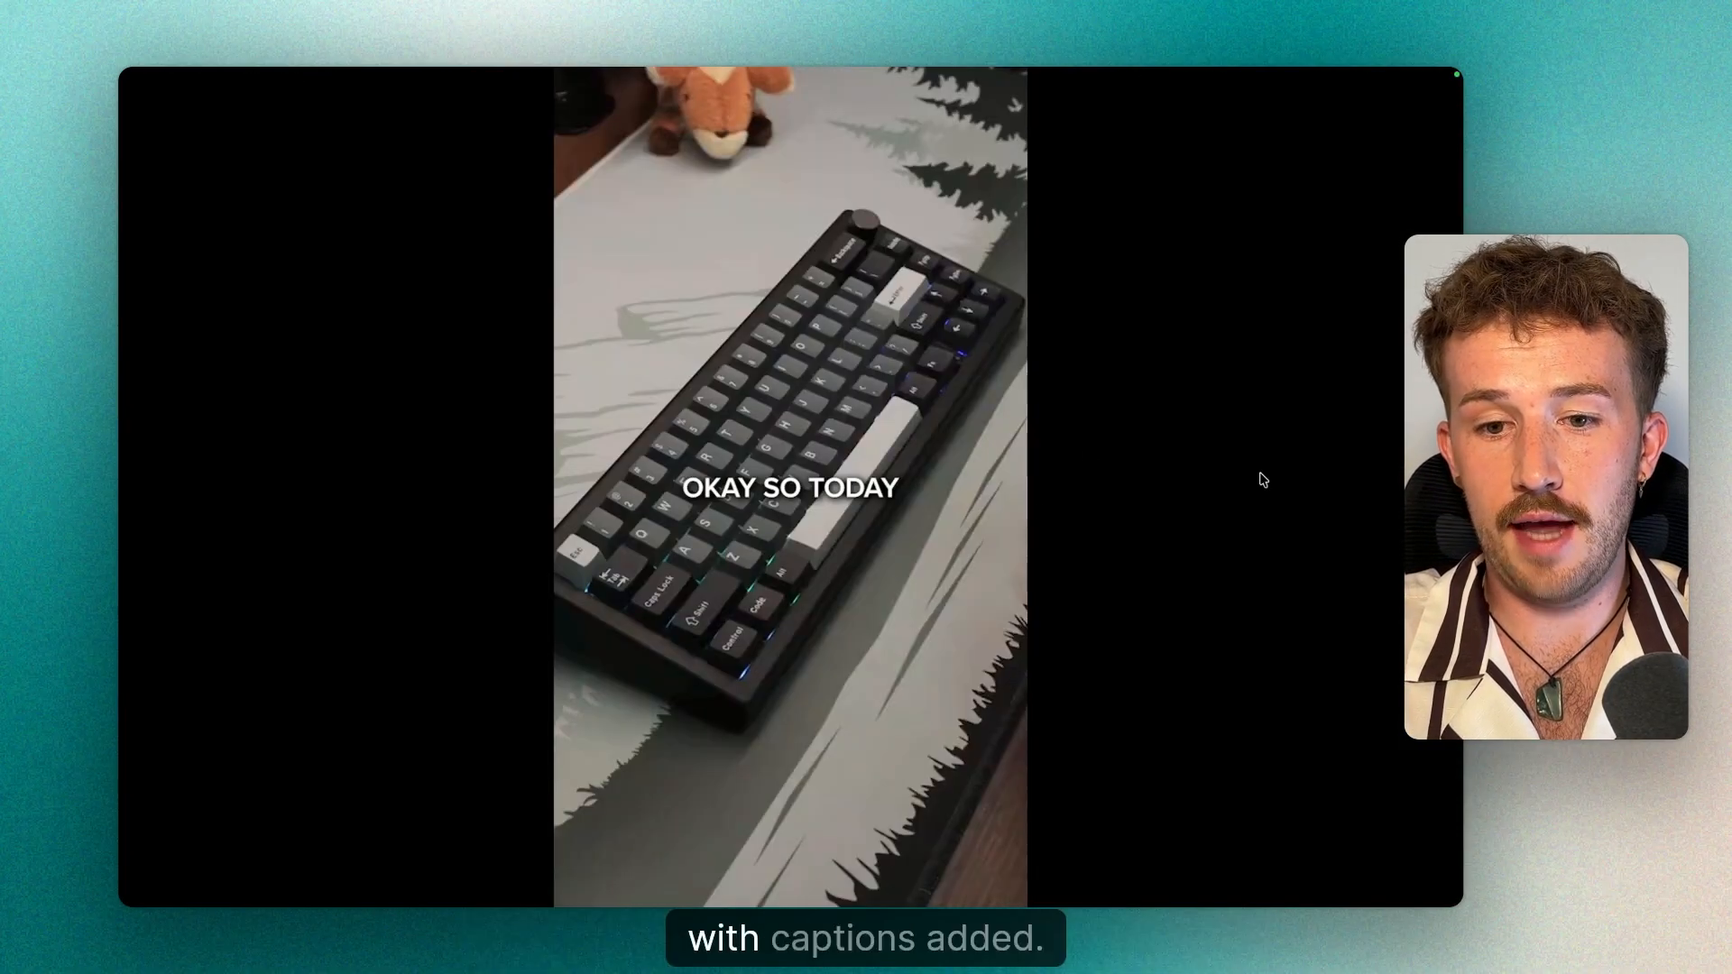